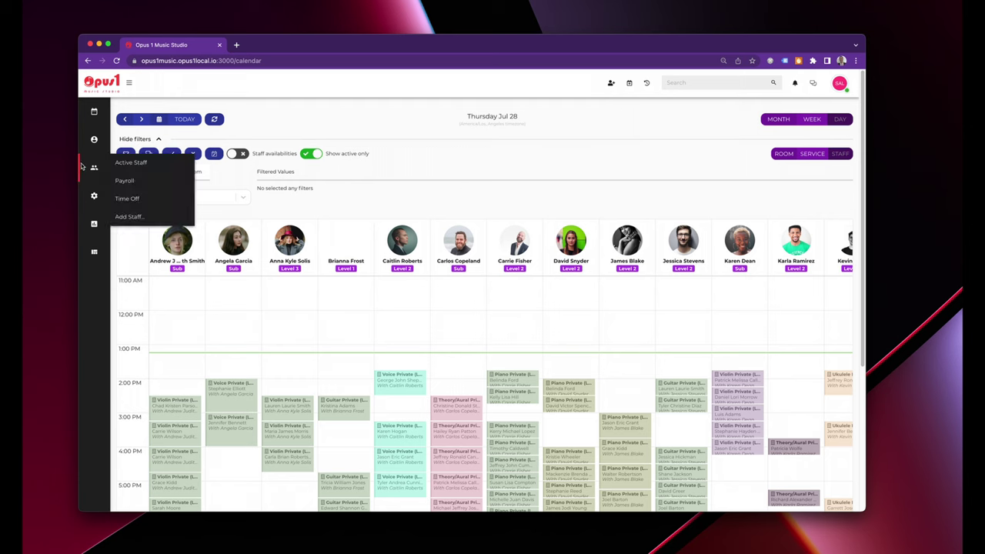
Review the studio's Business Information and Branding settings, then go to the Locations page.
mouse_move(100, 197)
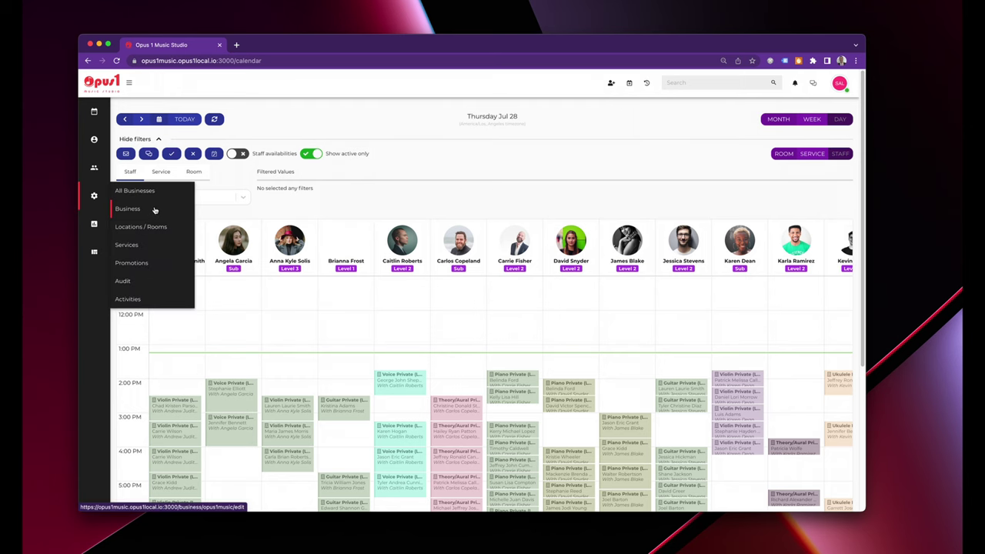
click(154, 209)
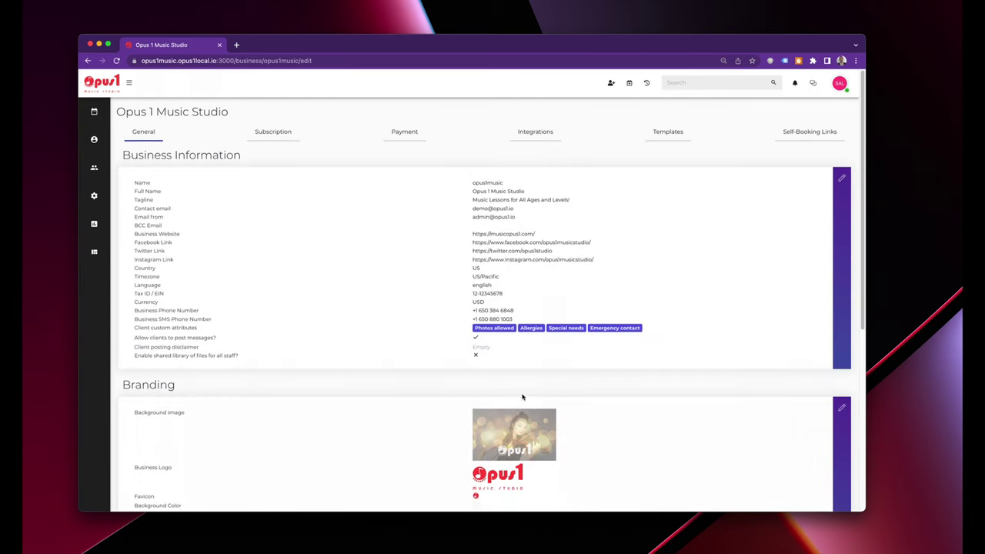
scroll(631, 437, down, 3)
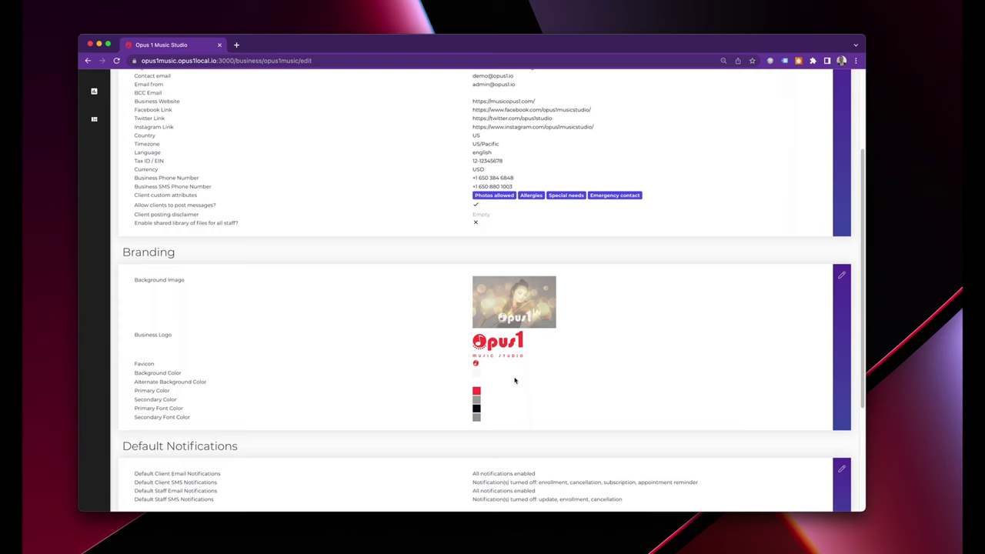
scroll(501, 381, up, 3)
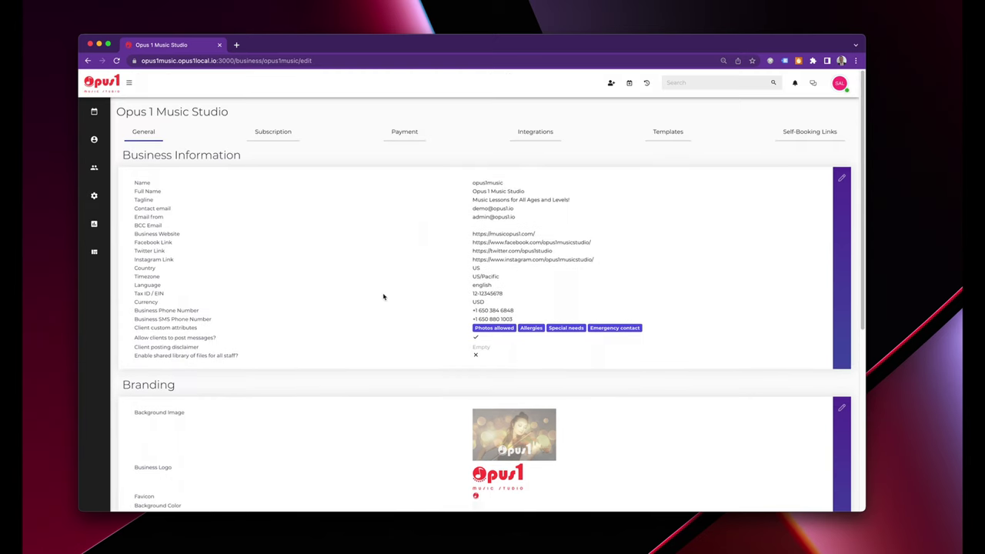
mouse_move(94, 196)
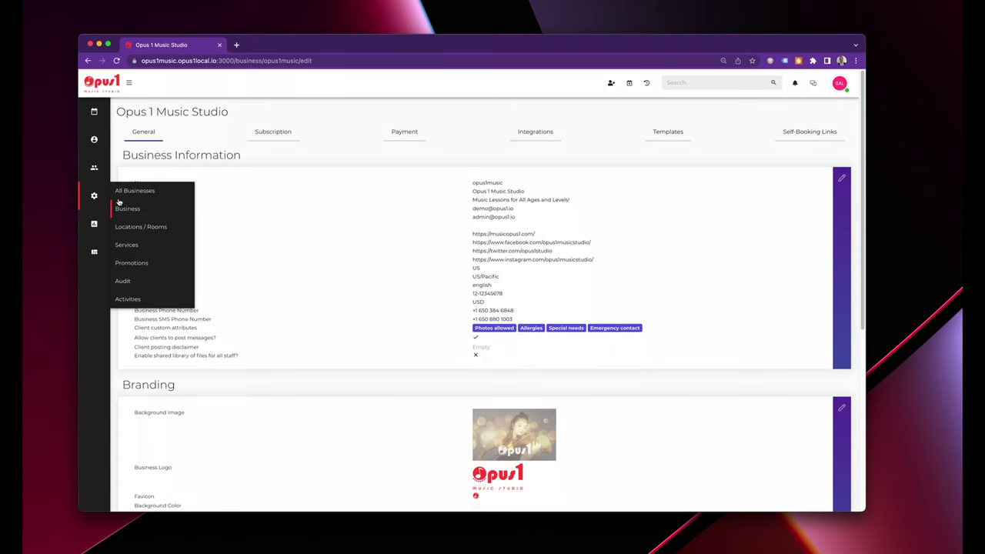
click(135, 224)
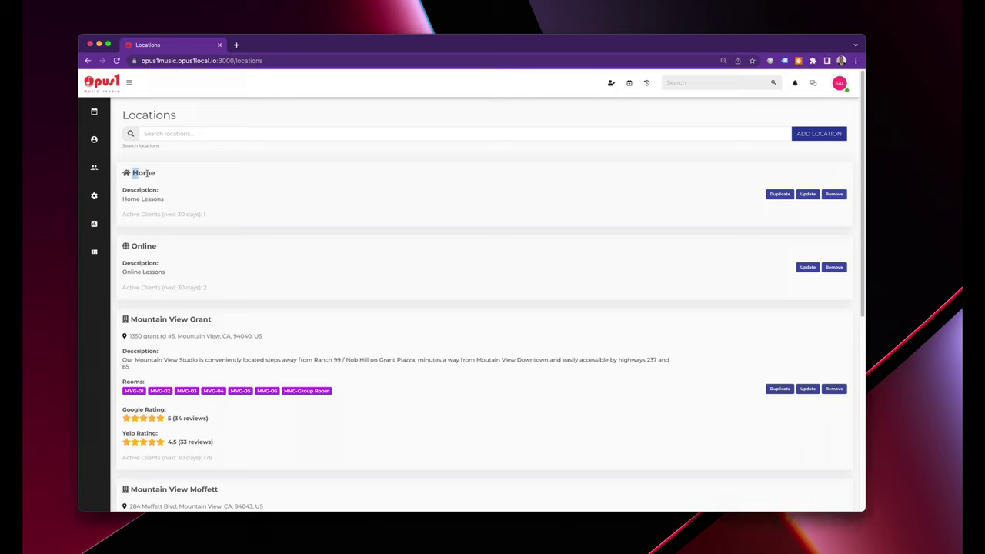
Highlight the Home and Online location names.
drag(133, 174, 160, 176)
click(163, 176)
drag(176, 253, 130, 245)
click(190, 256)
Highlight the Mountain View Grant and Mountain View Moffett names and Grant's room list.
scroll(277, 376, down, 5)
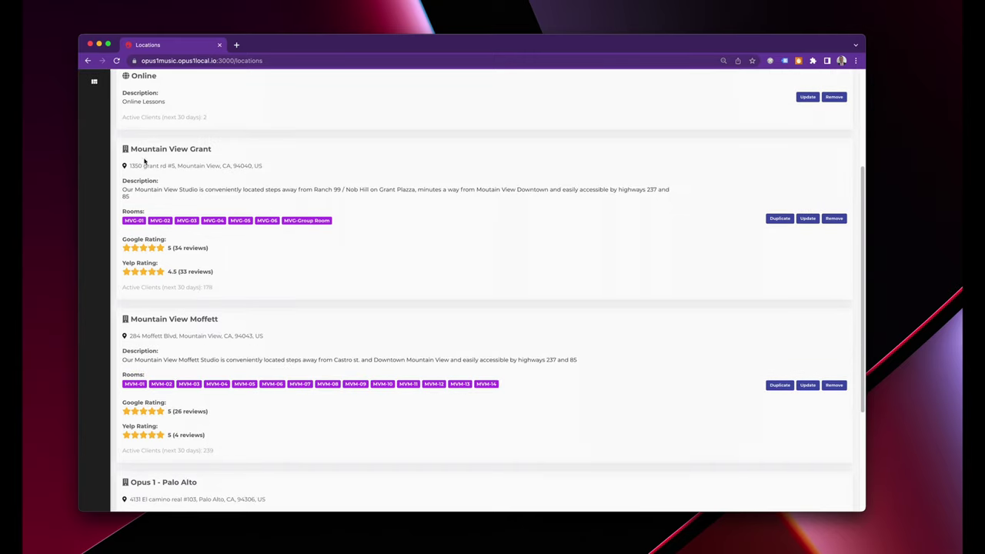
drag(130, 150, 214, 152)
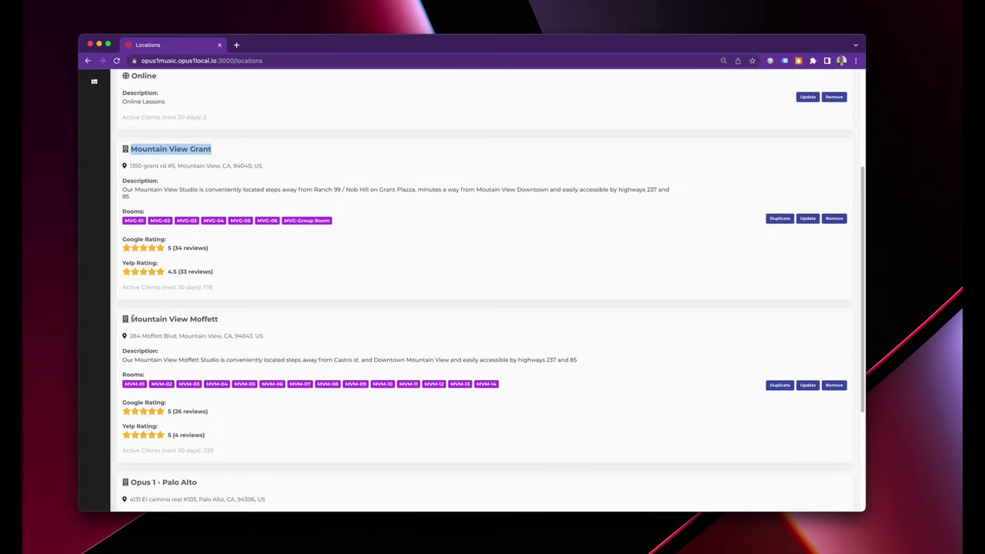
drag(131, 318, 224, 324)
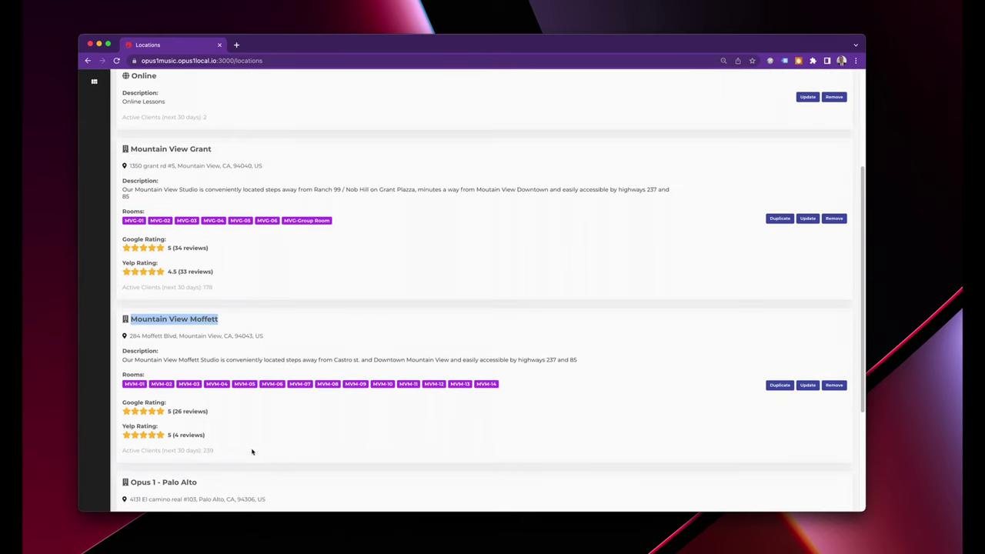
scroll(248, 454, down, 2)
scroll(248, 459, down, 1)
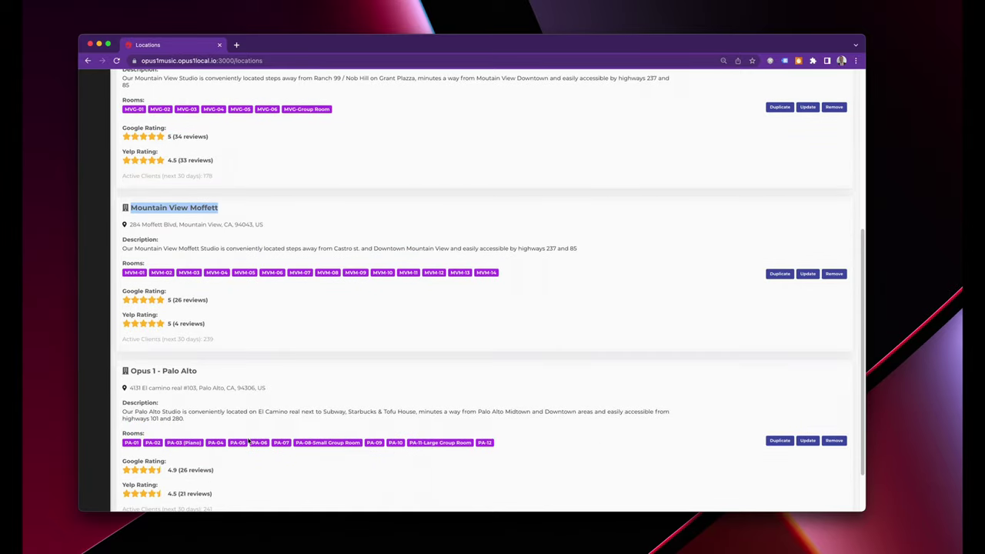
scroll(275, 379, up, 4)
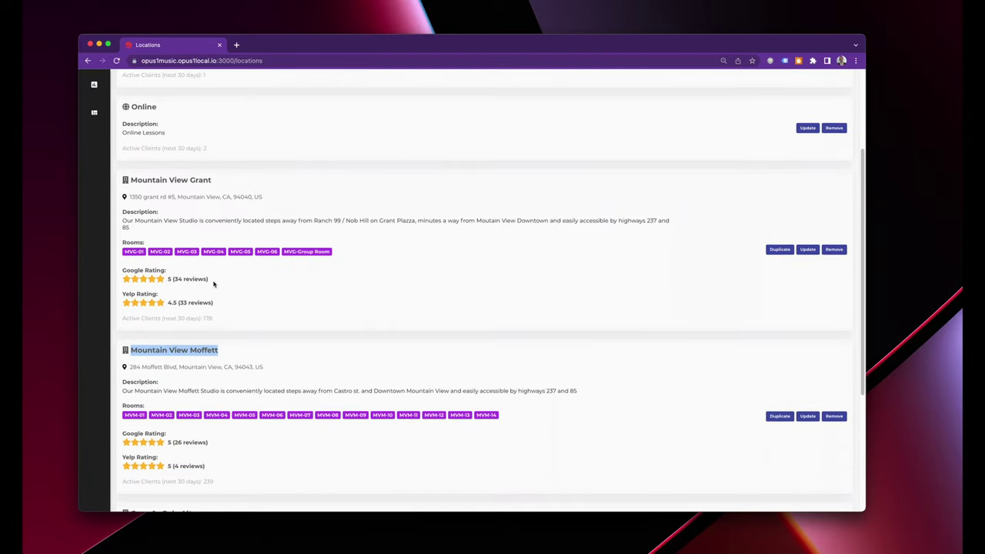
drag(118, 257, 332, 253)
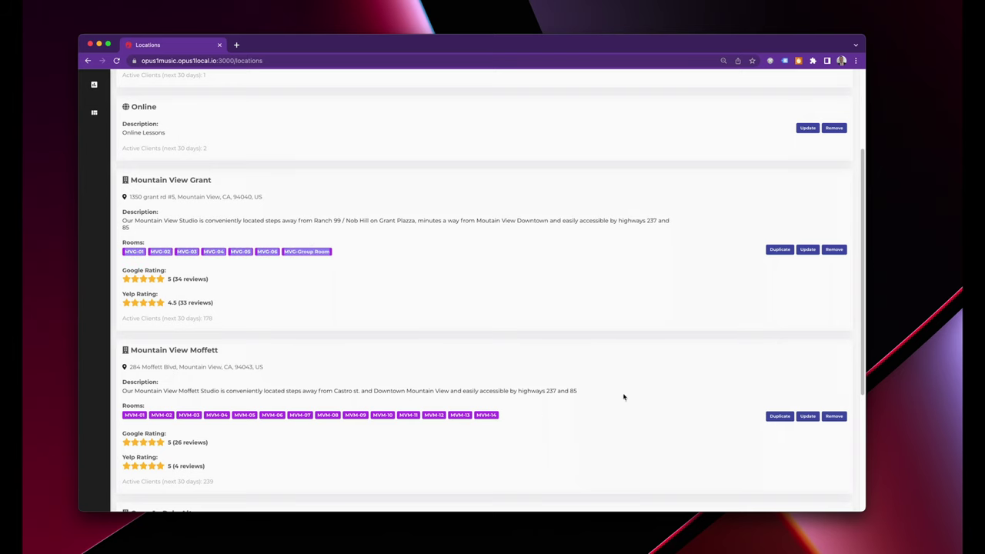
click(807, 416)
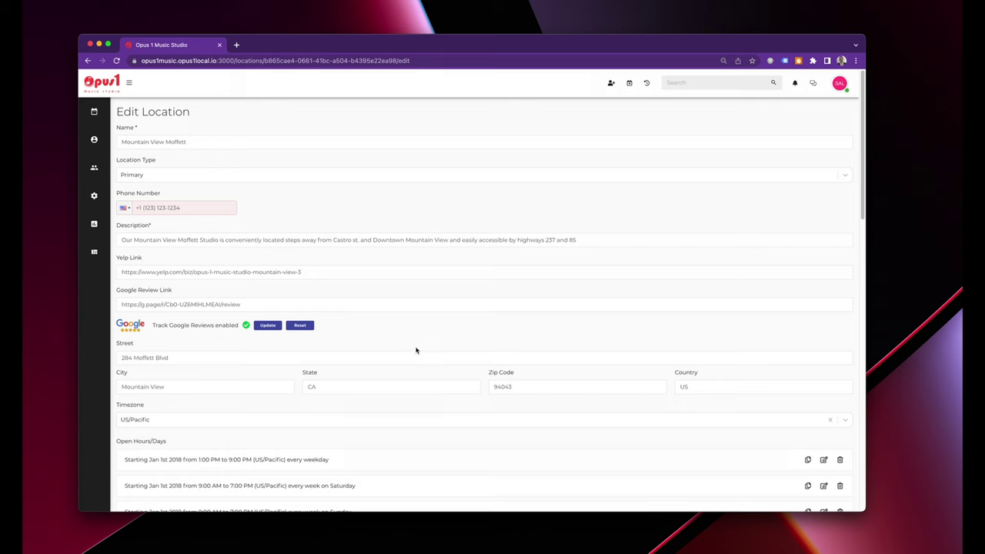
scroll(417, 353, down, 3)
scroll(417, 352, down, 4)
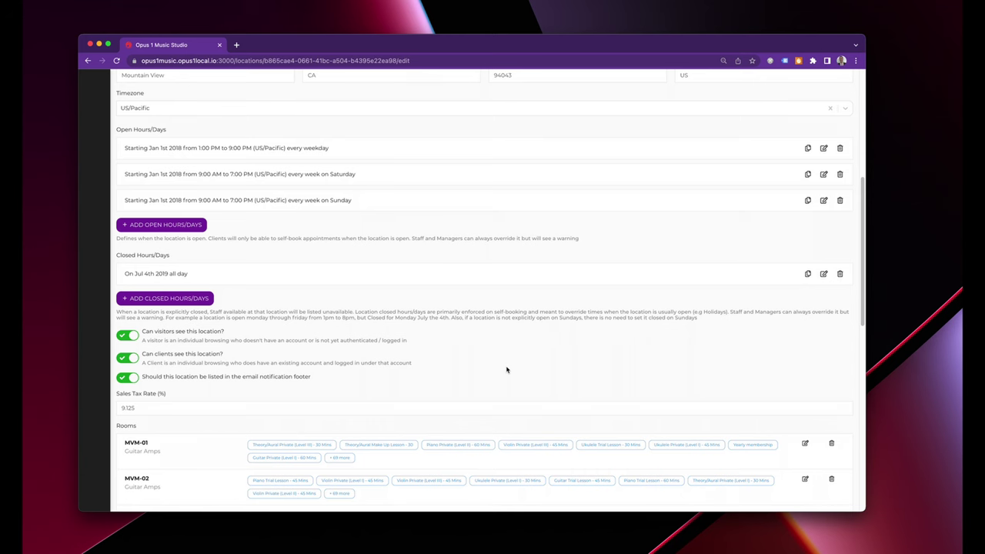
scroll(506, 370, down, 5)
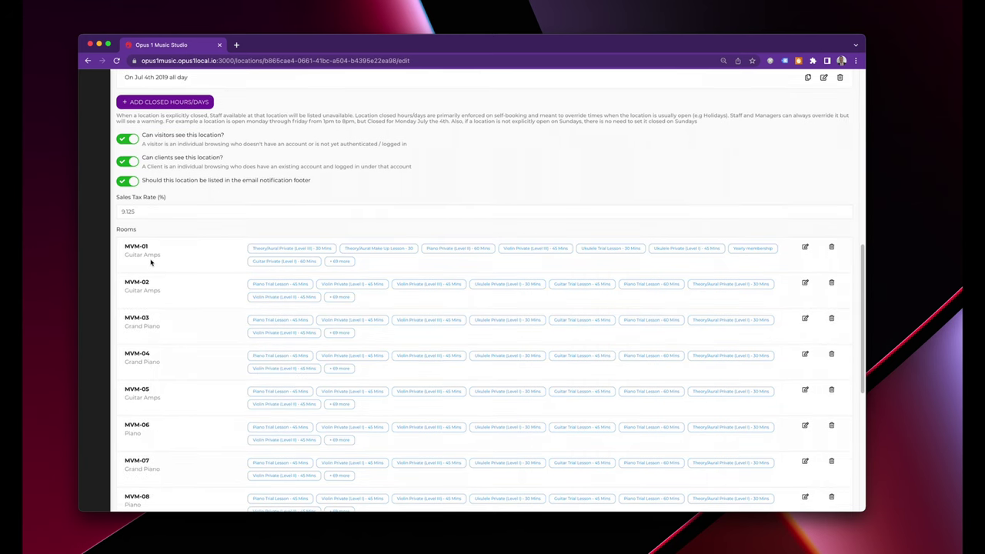
drag(167, 257, 116, 257)
drag(159, 290, 122, 295)
scroll(189, 347, down, 1)
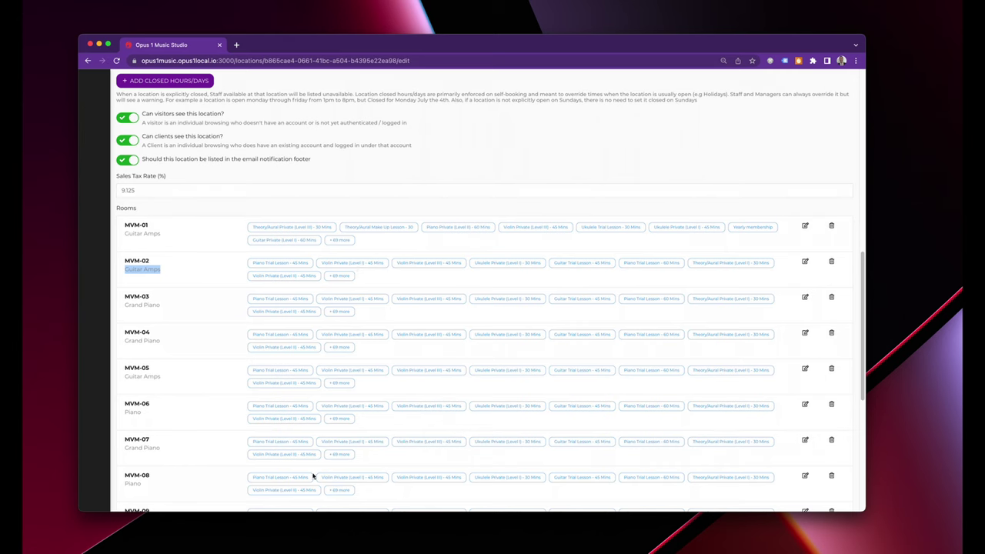
scroll(312, 472, down, 3)
scroll(213, 412, down, 3)
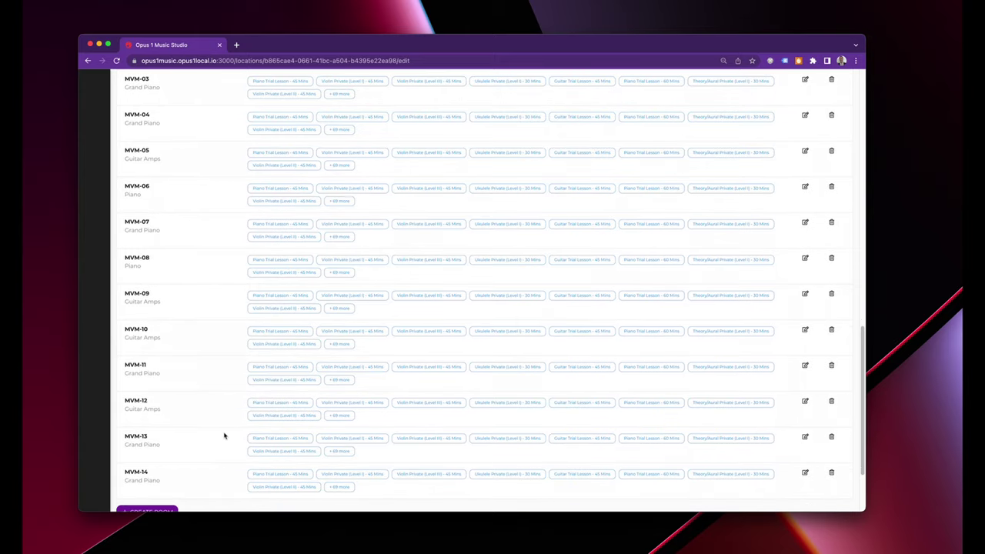
scroll(225, 436, down, 3)
scroll(225, 435, up, 20)
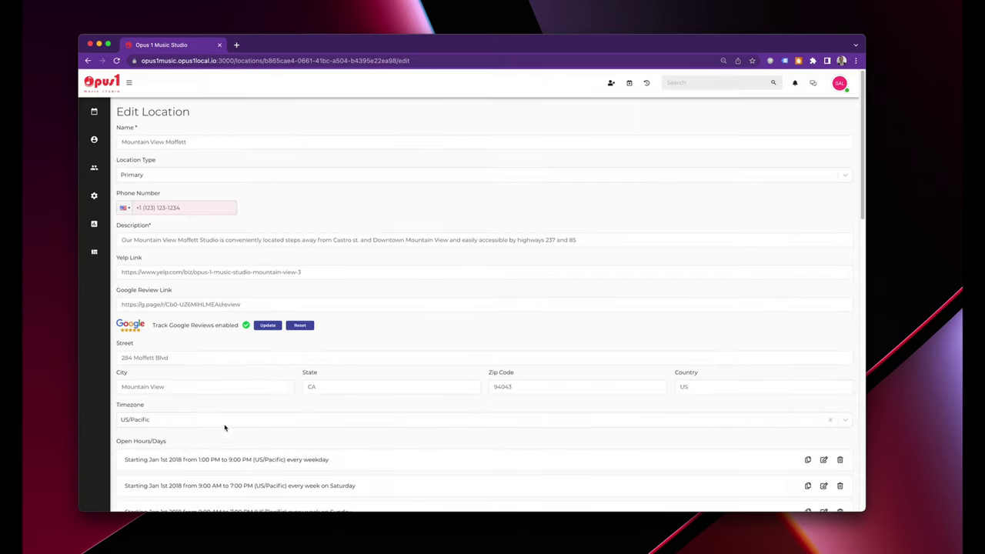
mouse_move(94, 195)
click(131, 227)
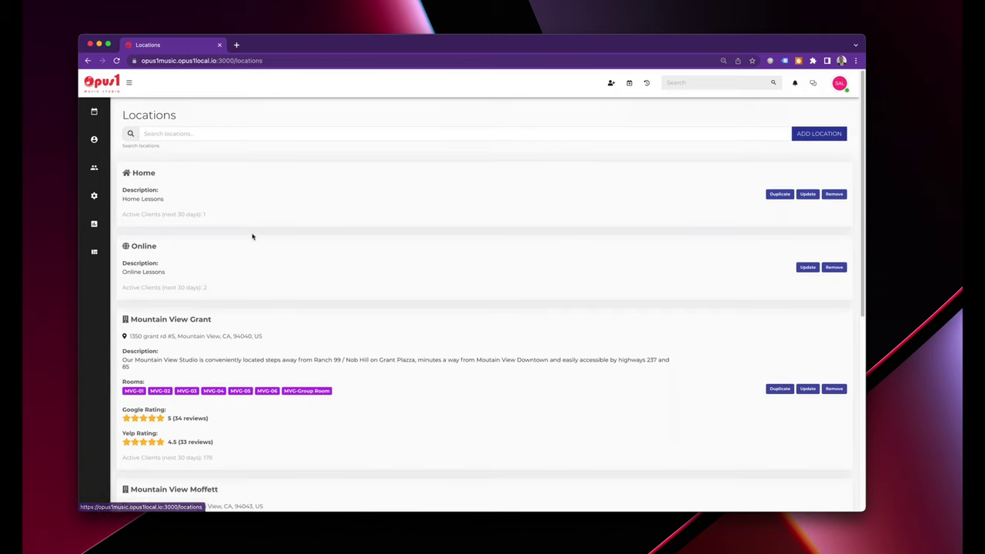
Add an Events location from the 'Santa clara recital' search, choosing the Music Recital Hall suggestion.
click(815, 136)
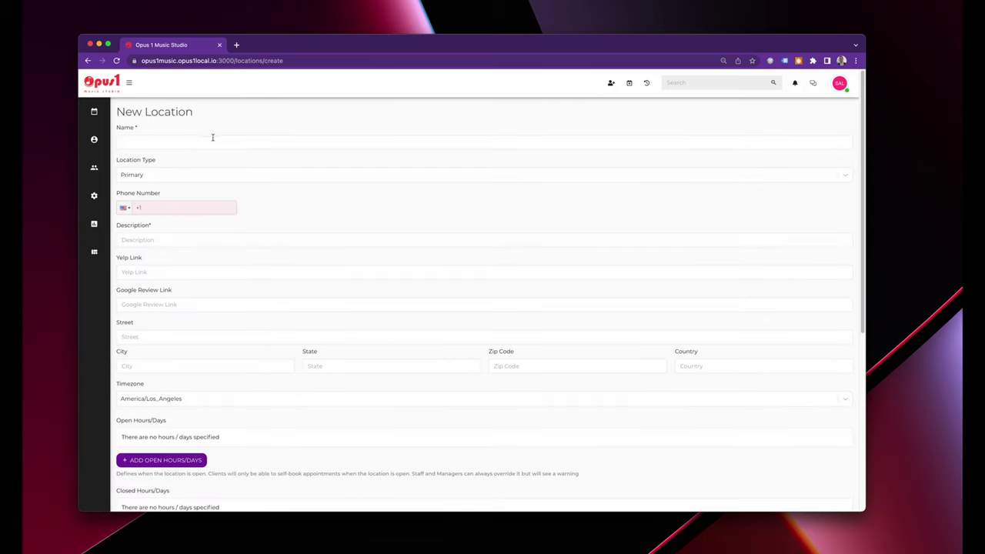
click(193, 177)
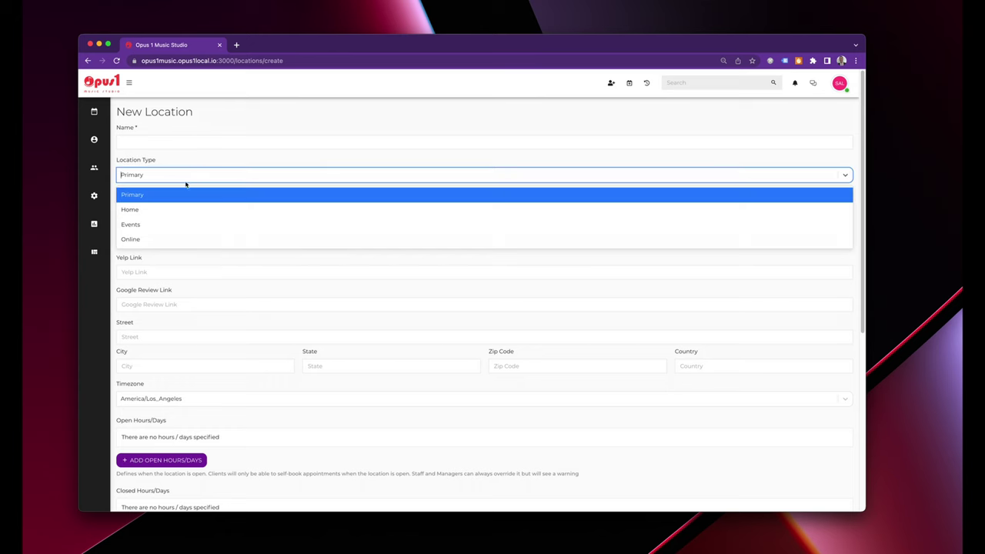
click(161, 225)
click(164, 141)
text(San)
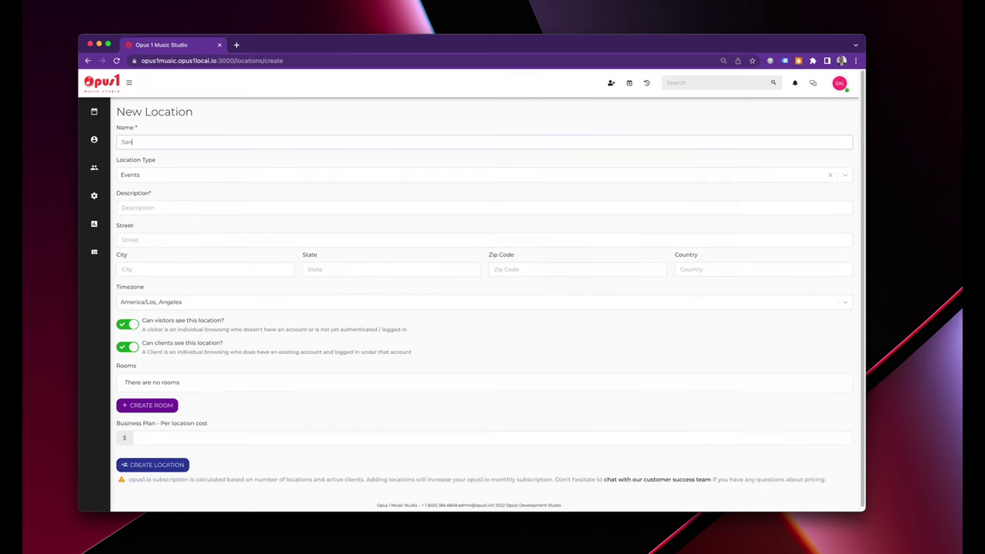
text(ta clara recita)
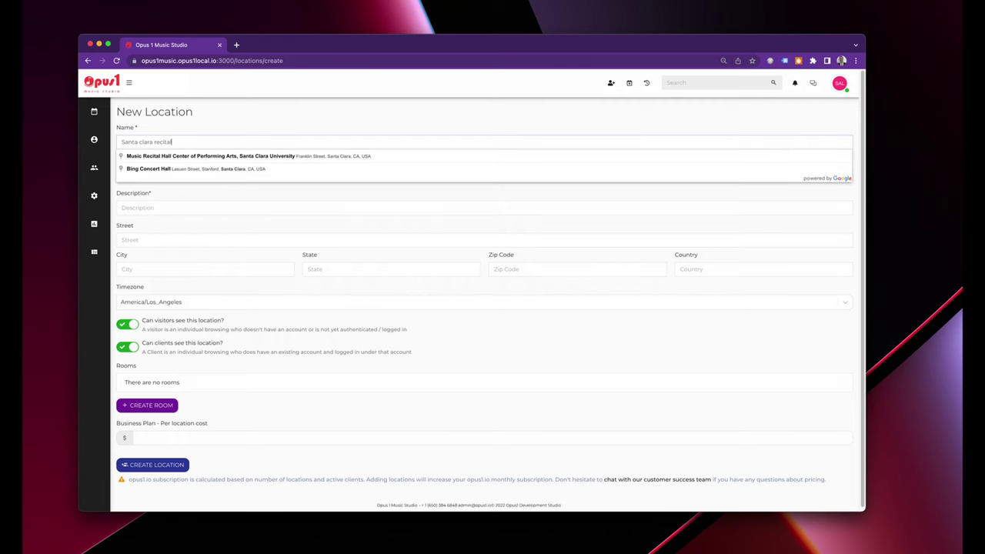
text(l)
click(179, 159)
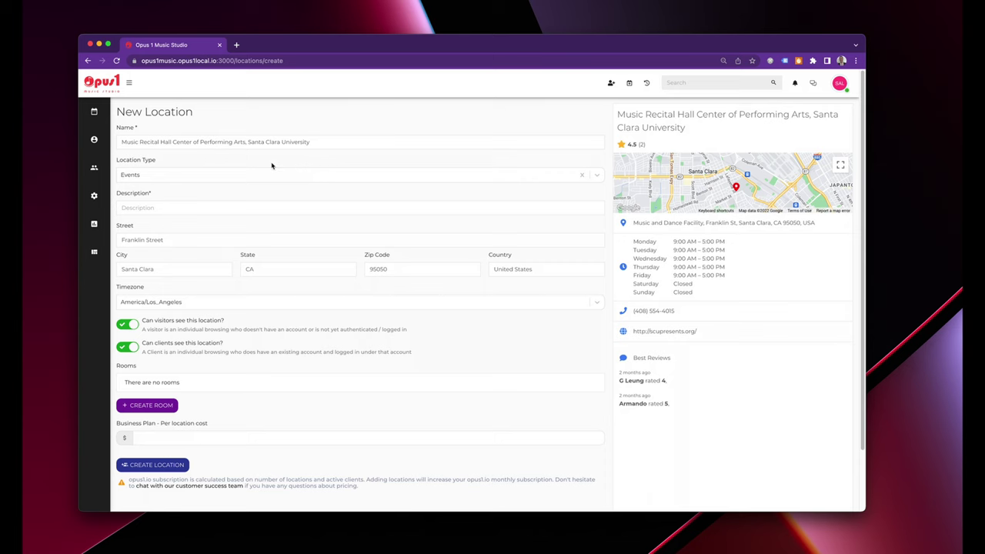
mouse_move(94, 195)
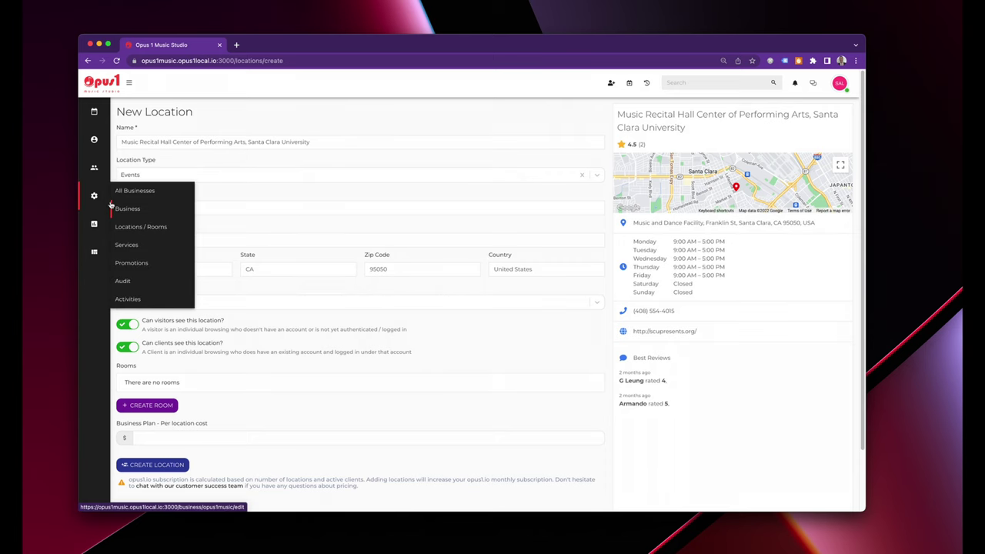
Search the Services list for 'recital' and open the Recital service's events.
click(127, 245)
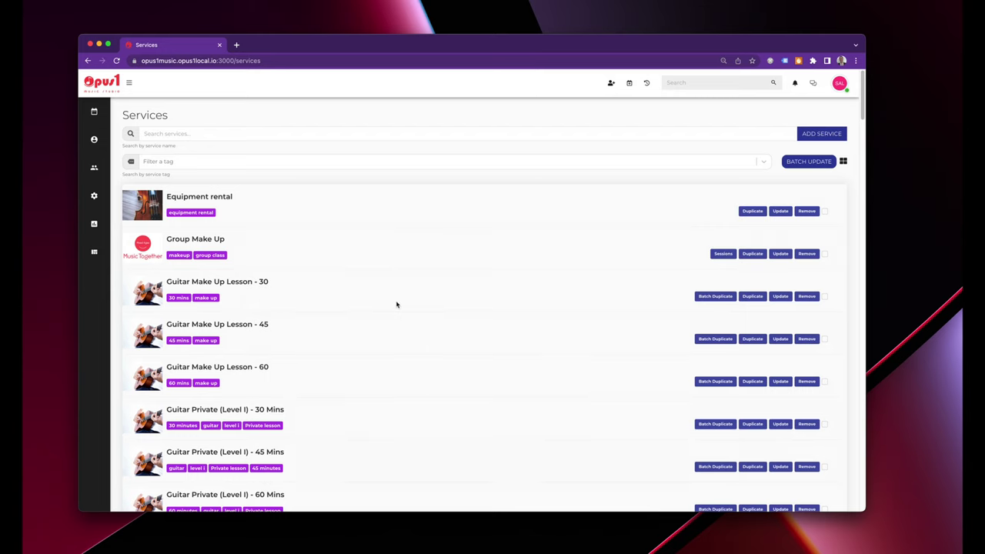
click(264, 134)
text(recital)
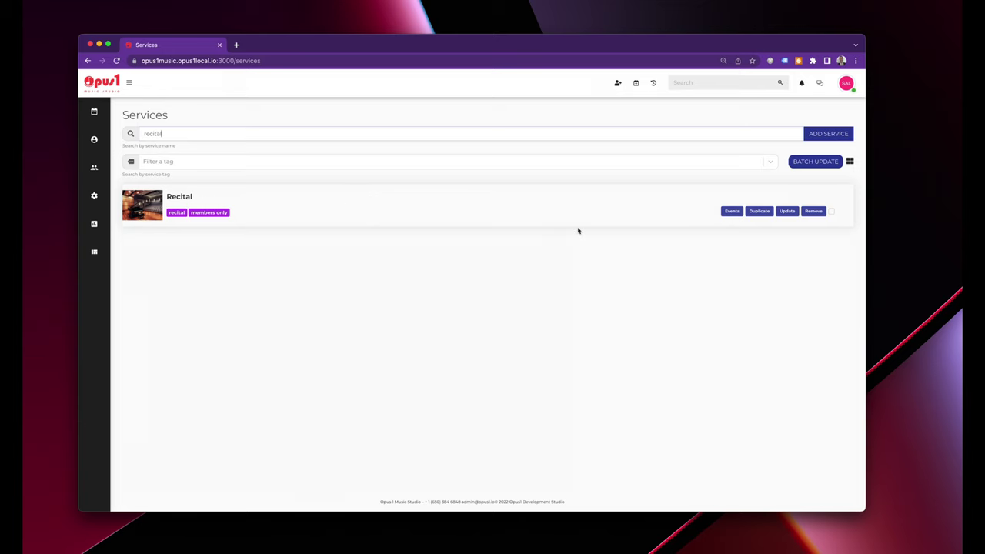
click(732, 212)
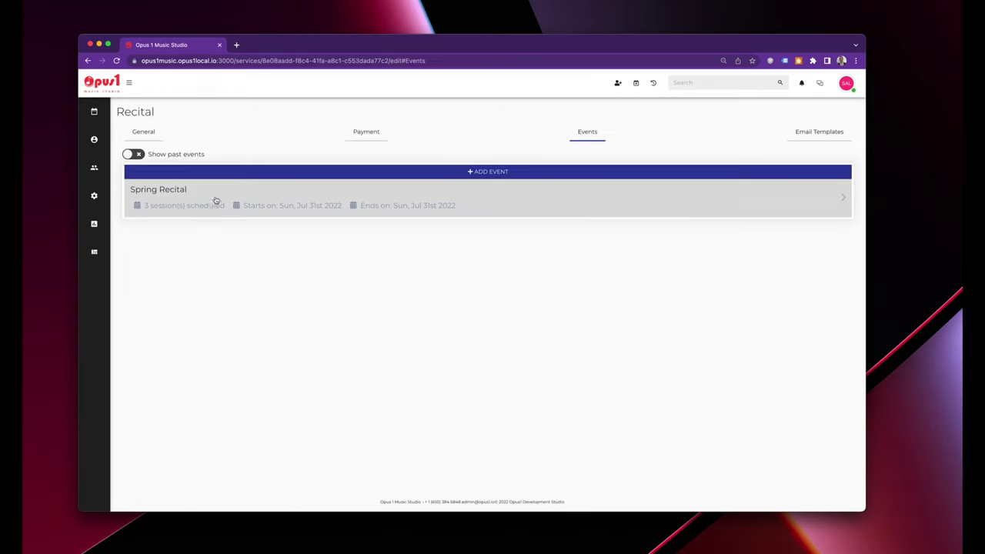
Open the Spring Recital event and its Session 1 on July 31.
click(174, 194)
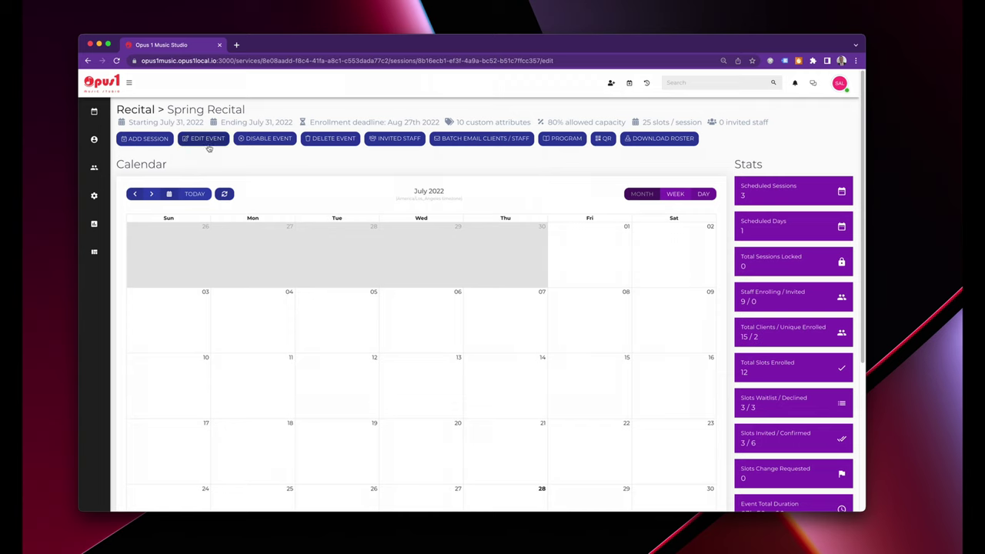
scroll(217, 228, down, 3)
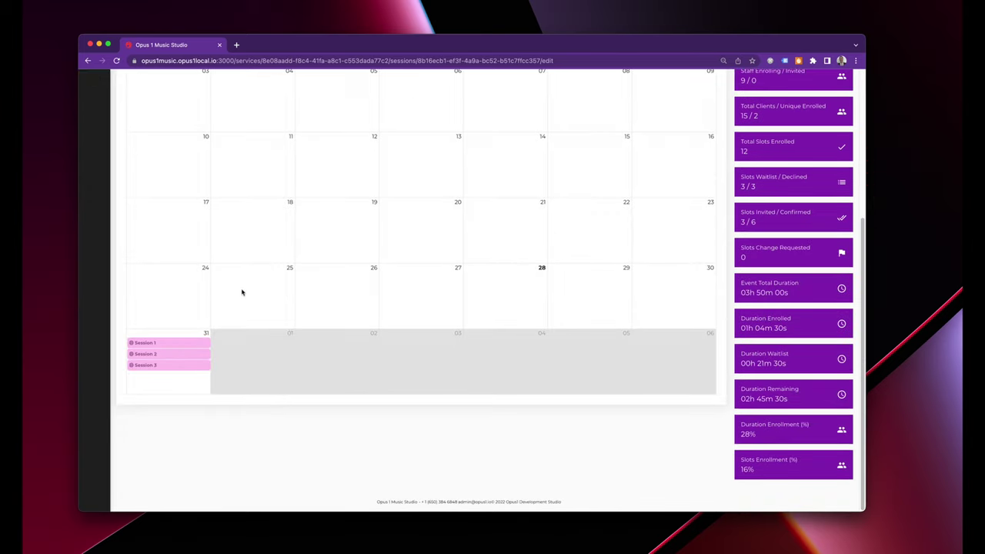
click(160, 344)
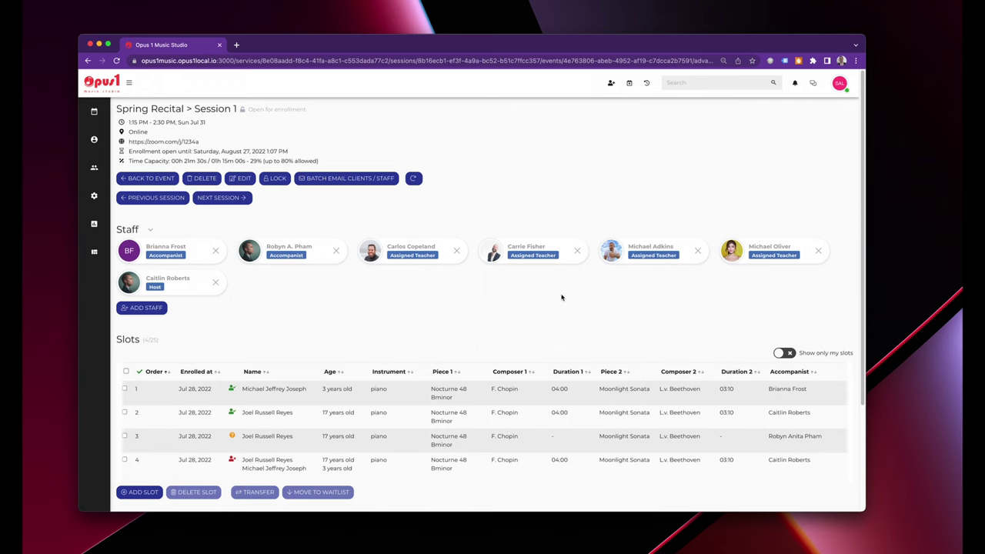
Update Session 1 slot statuses: change slots 4 and 3, keep slot 2 Confirmed, mark slot 1 Checked-in.
scroll(492, 448, down, 3)
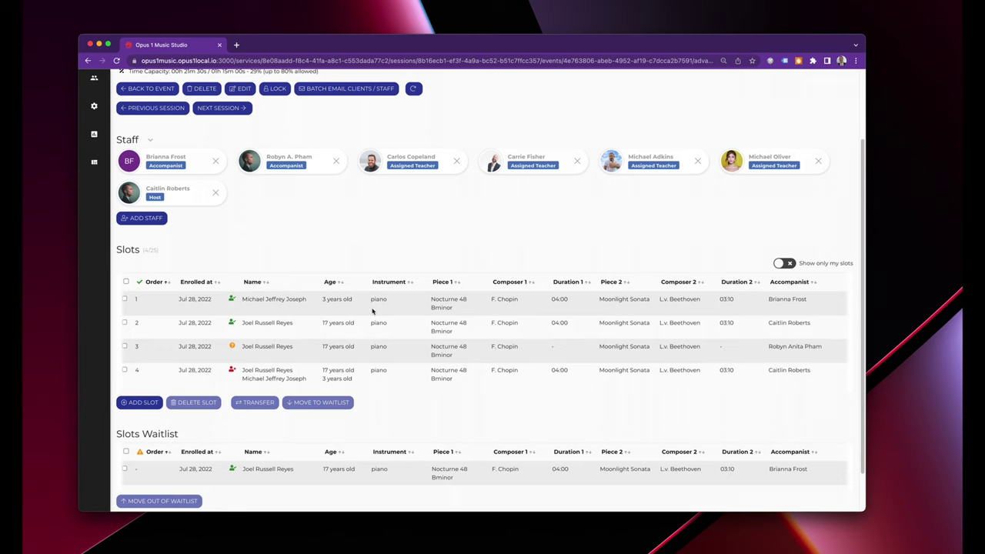
click(233, 300)
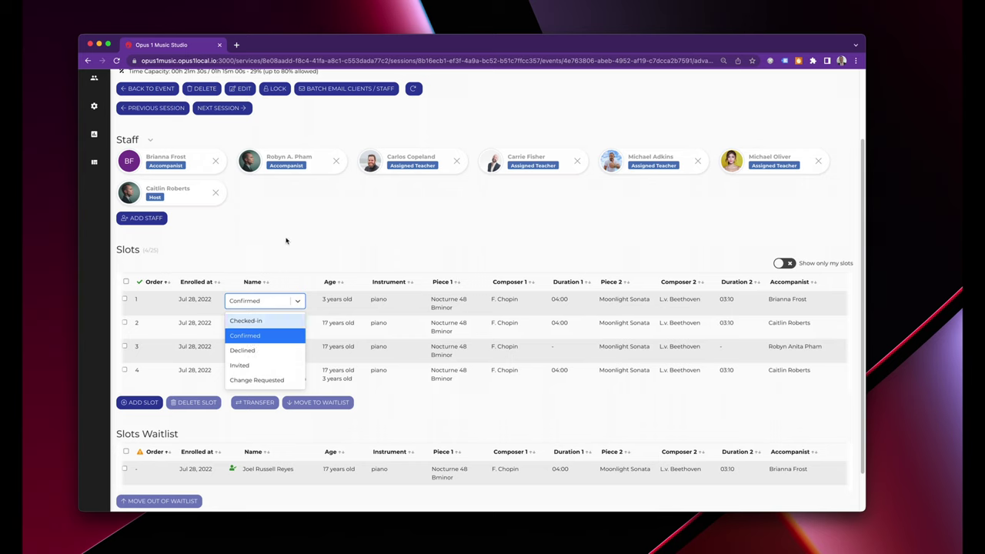
click(287, 241)
click(232, 370)
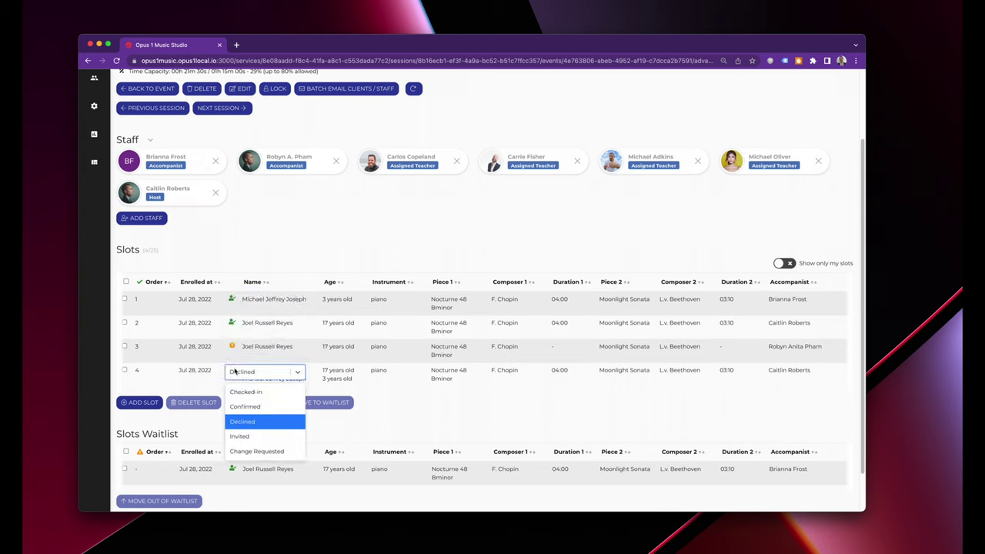
click(271, 397)
click(232, 347)
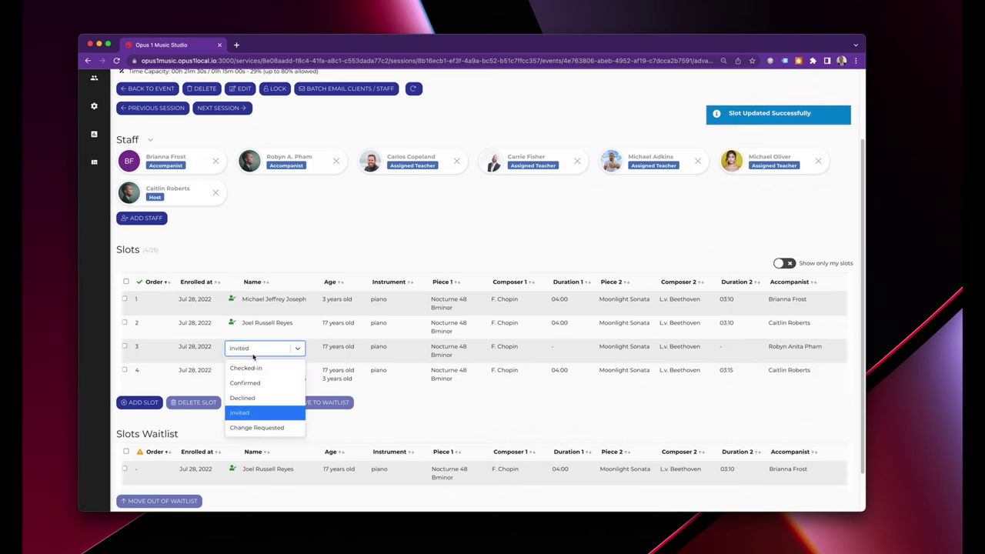
click(254, 411)
click(232, 322)
click(231, 325)
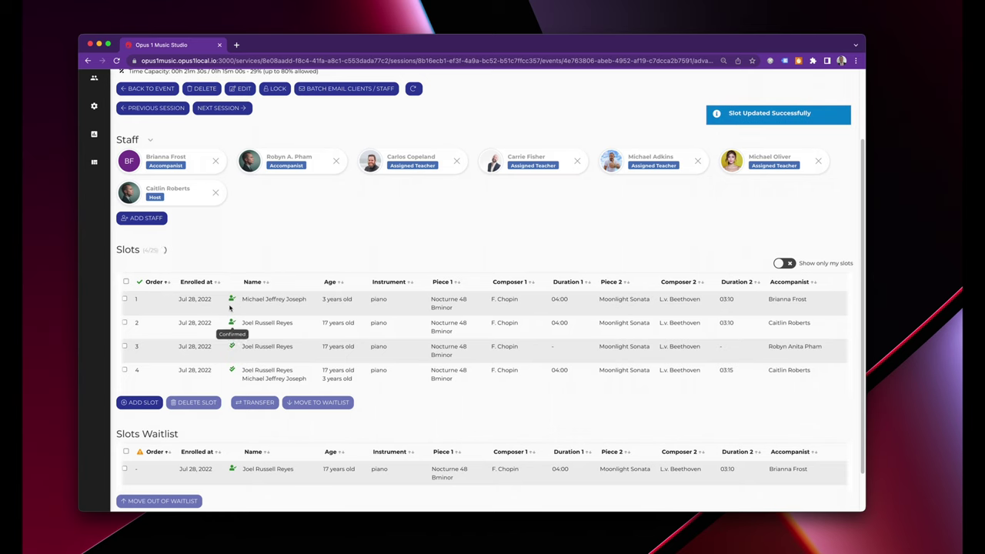
click(232, 299)
click(253, 321)
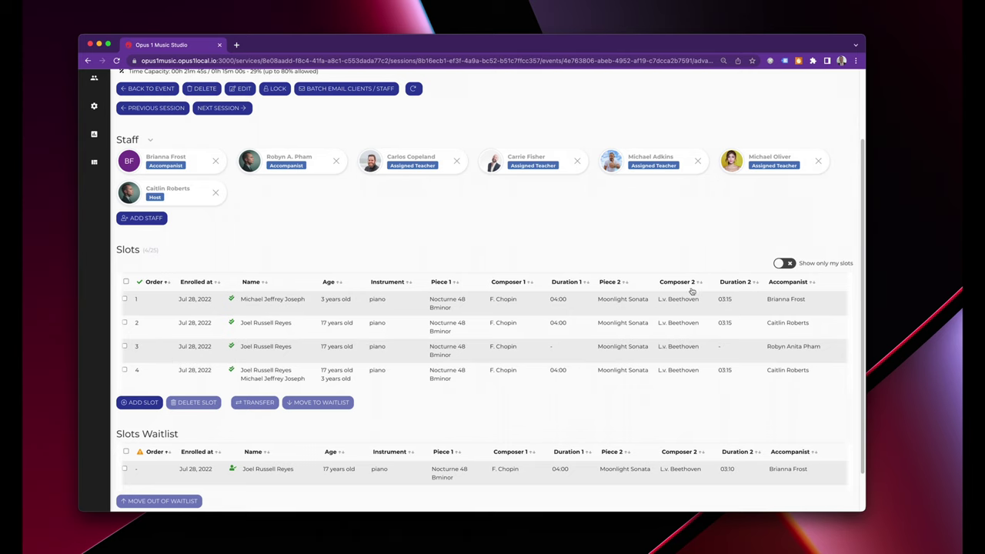
Advance to Session 2, then return to the Spring Recital event overview.
scroll(692, 323, right, 3)
scroll(693, 324, right, 10)
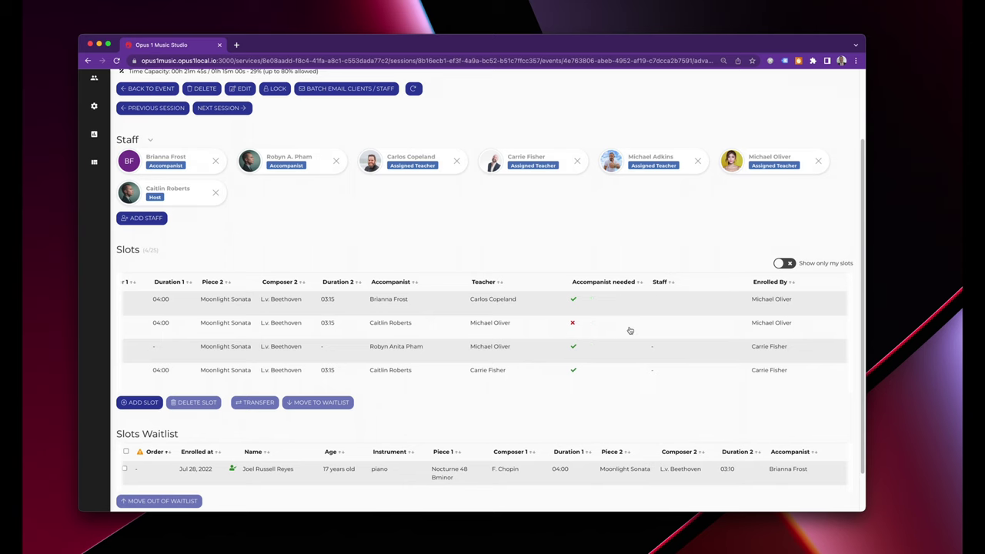
scroll(628, 329, left, 10)
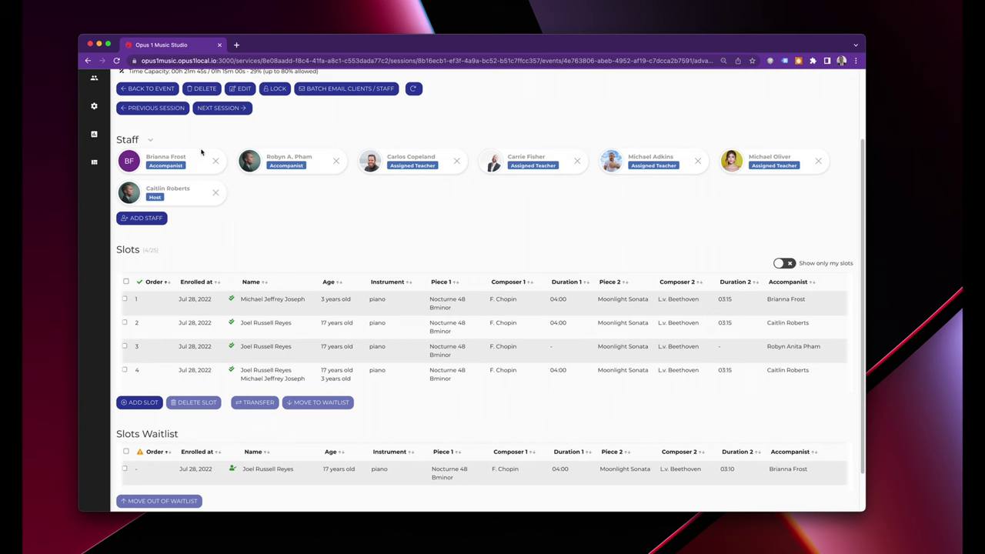
click(207, 109)
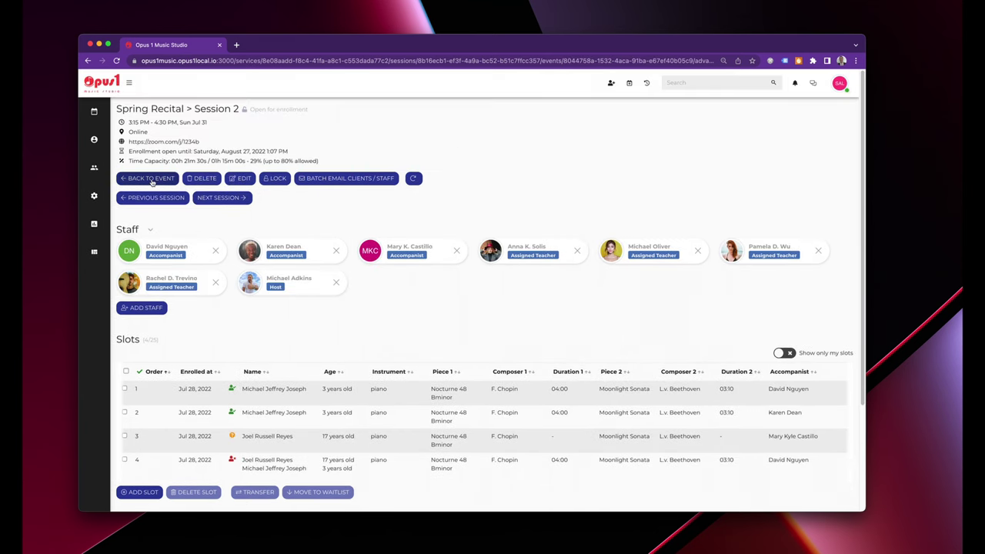
click(152, 179)
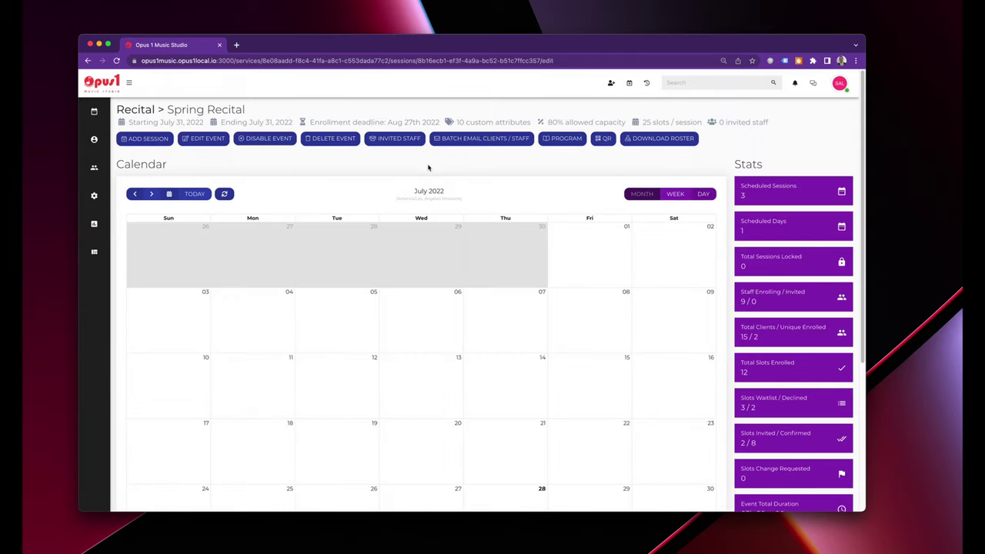
Preview the Spring Recital event's QR code and close it.
click(605, 140)
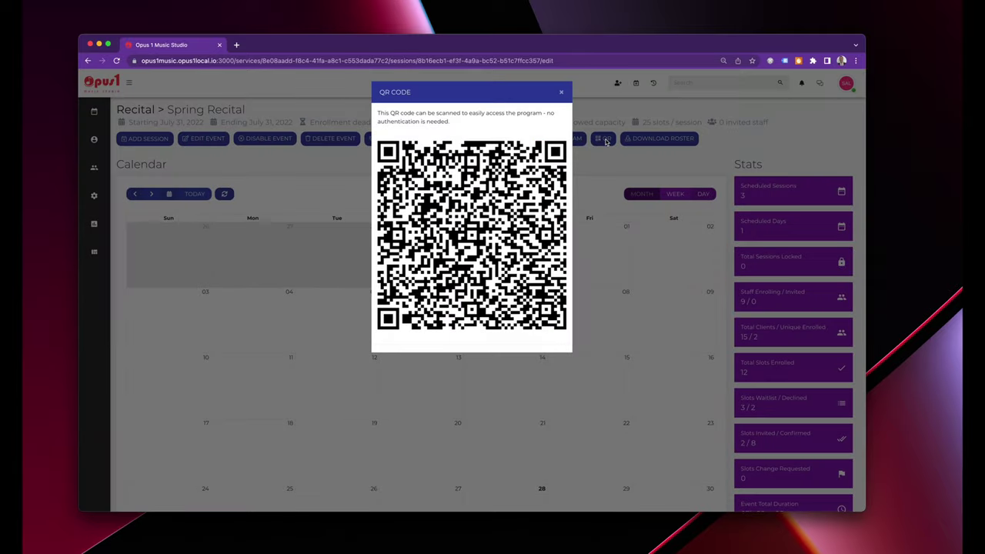
click(562, 93)
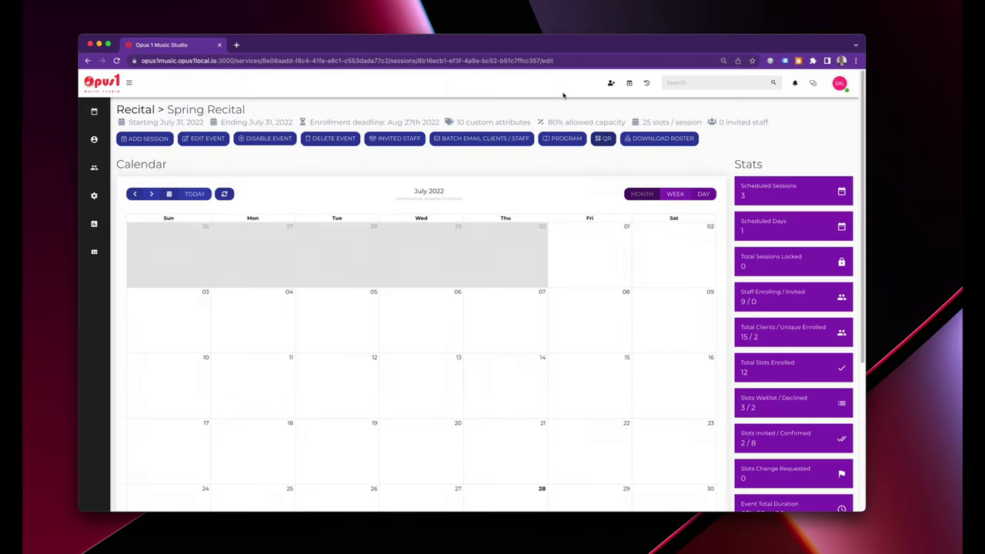
click(554, 141)
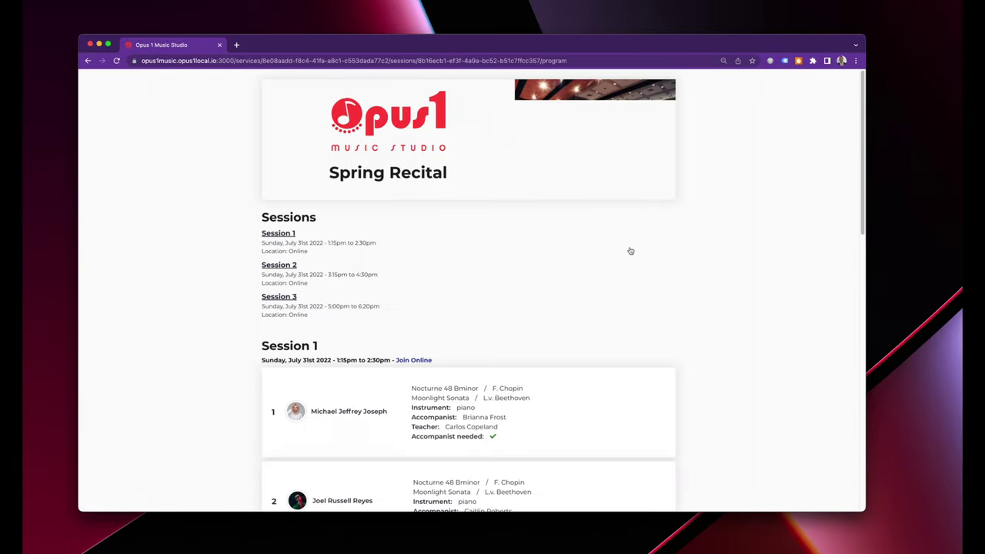
scroll(665, 315, down, 2)
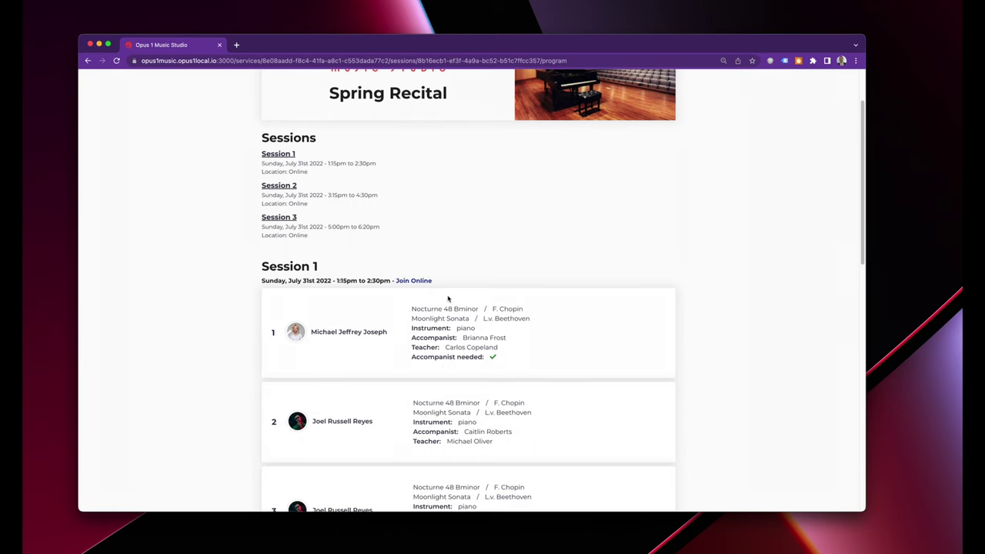
scroll(583, 354, down, 5)
scroll(583, 356, up, 6)
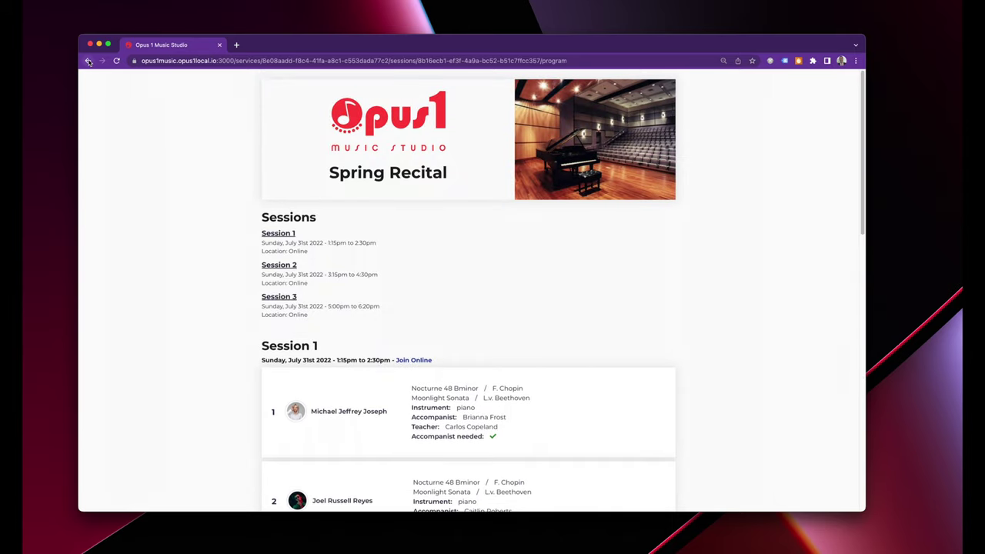
click(89, 62)
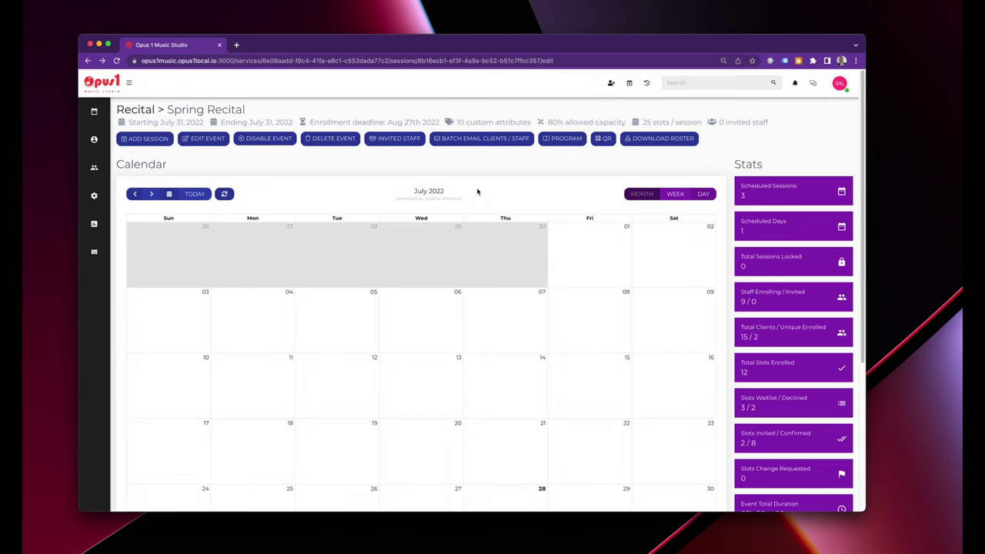
Reveal the staff flyout menu with Active Staff, Payroll and Time Off options.
scroll(467, 288, down, 3)
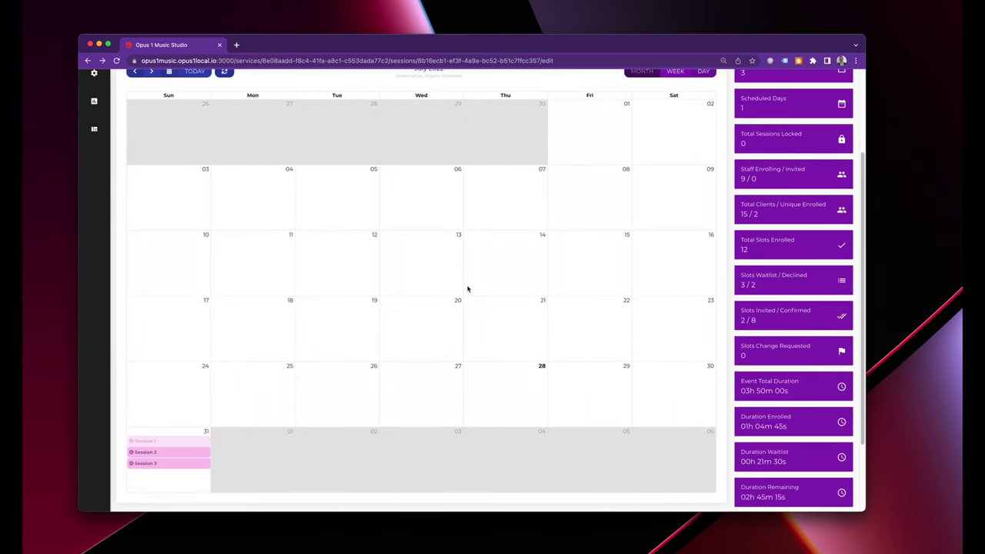
scroll(468, 289, up, 3)
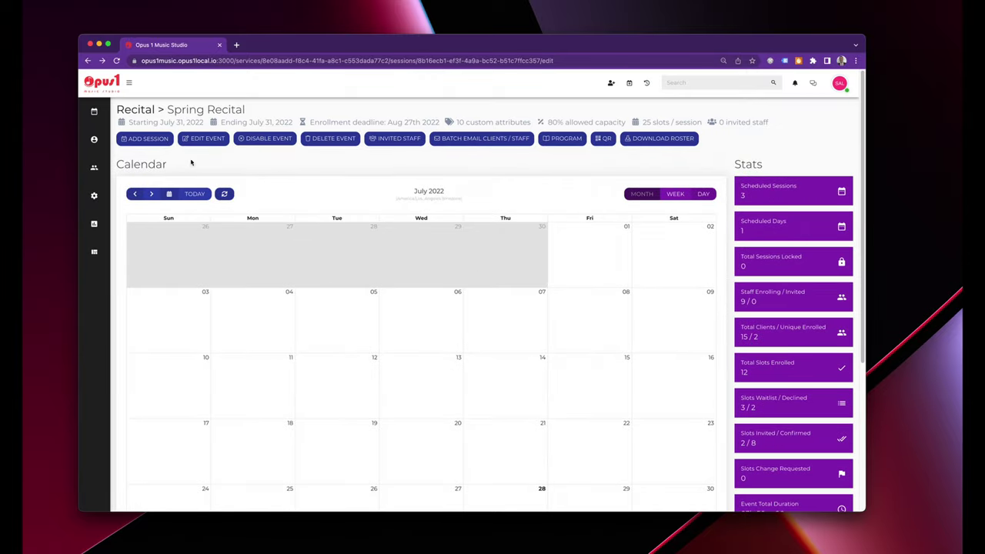
mouse_move(94, 195)
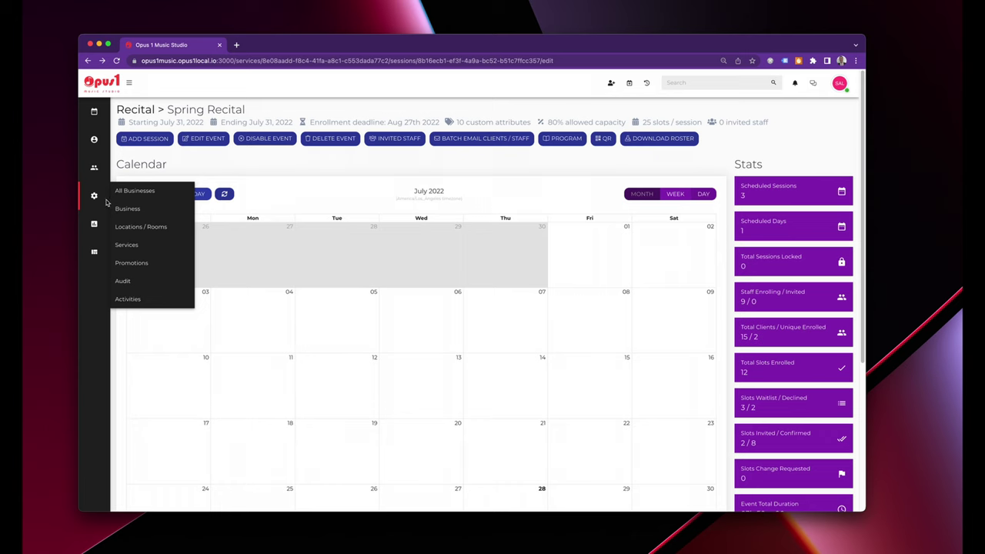
mouse_move(101, 171)
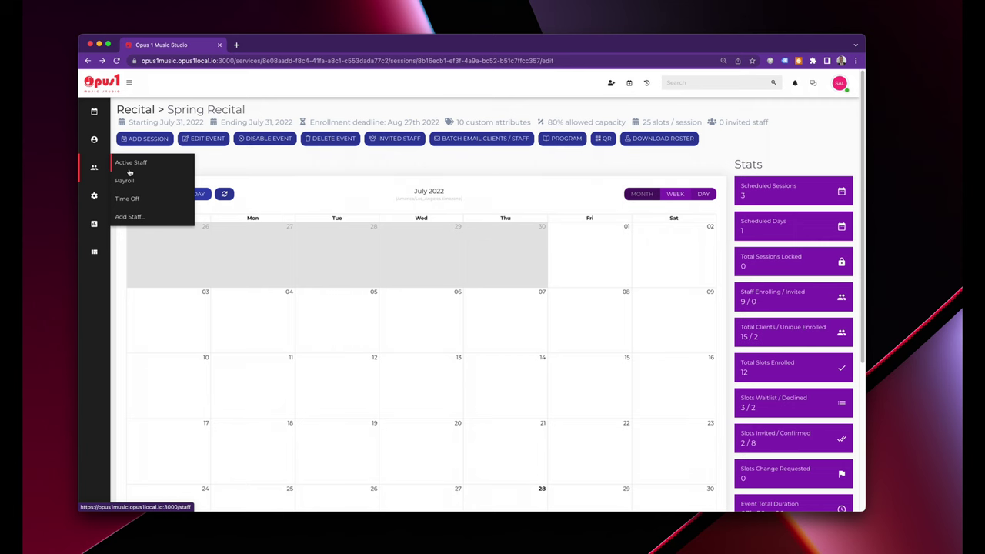
click(129, 171)
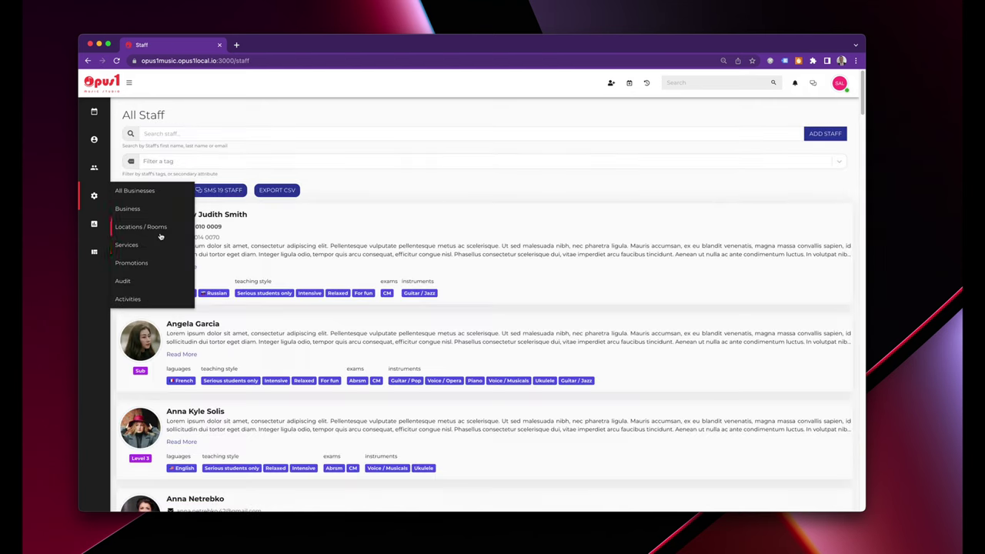
click(127, 245)
click(179, 132)
key(super+a)
key(BackSpace)
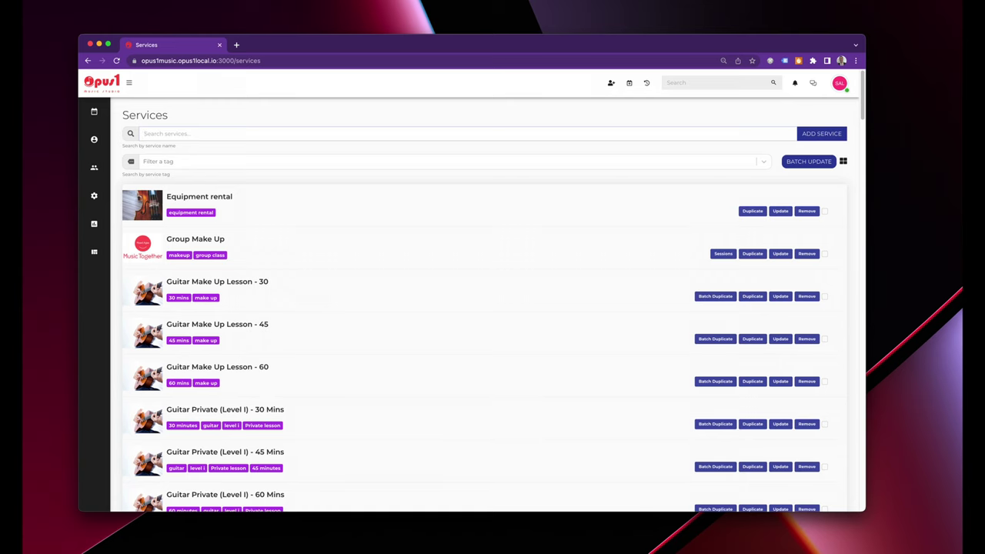
text(guitar)
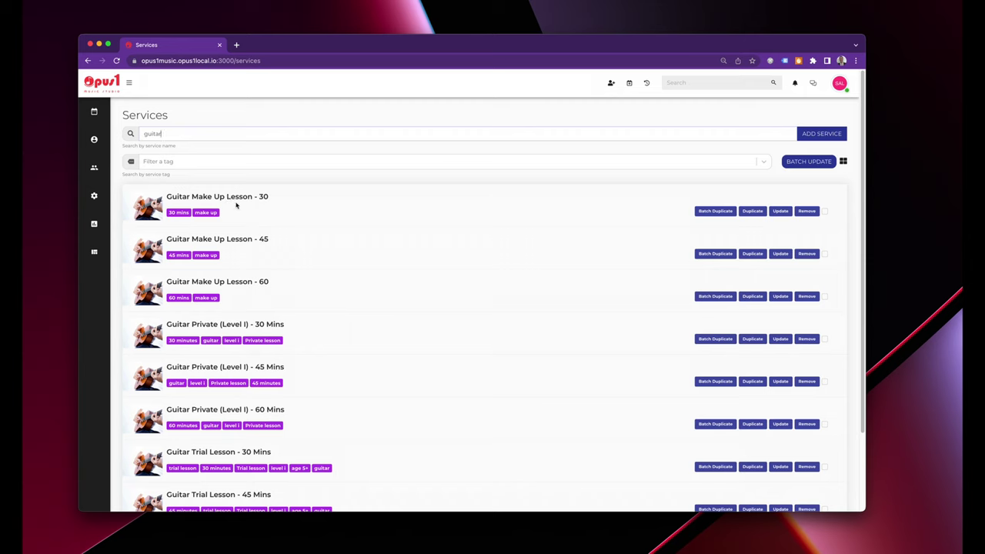
click(260, 197)
double_click(260, 198)
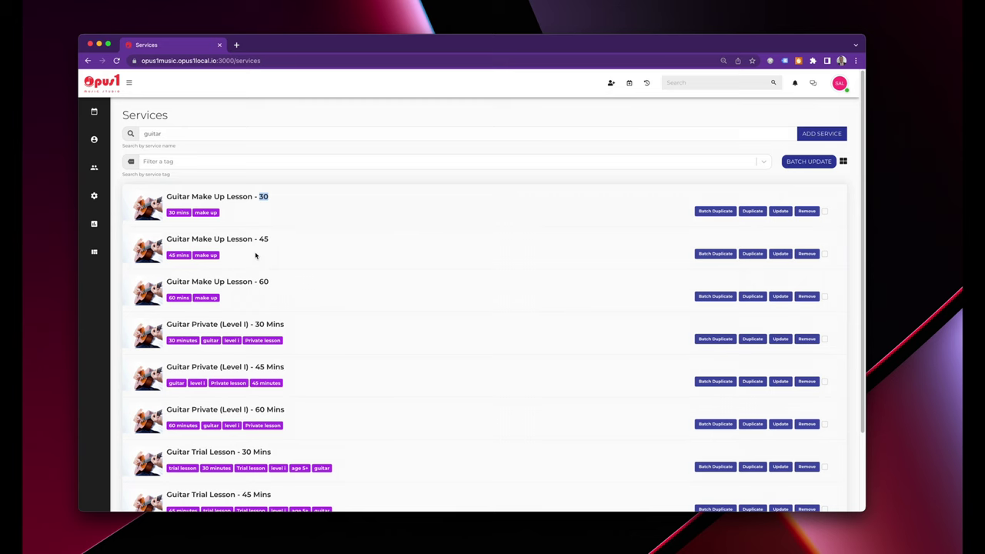
scroll(284, 272, down, 1)
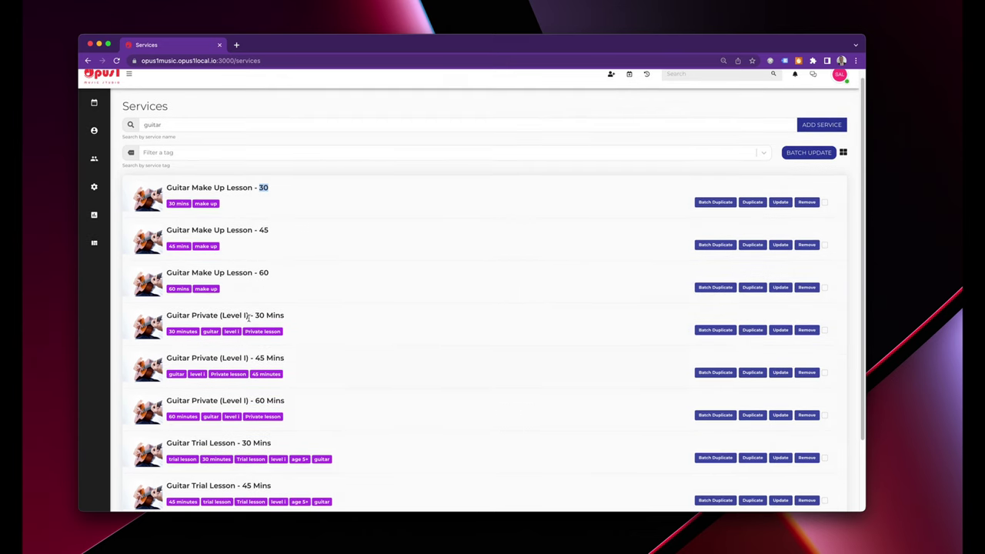
scroll(276, 462, down, 3)
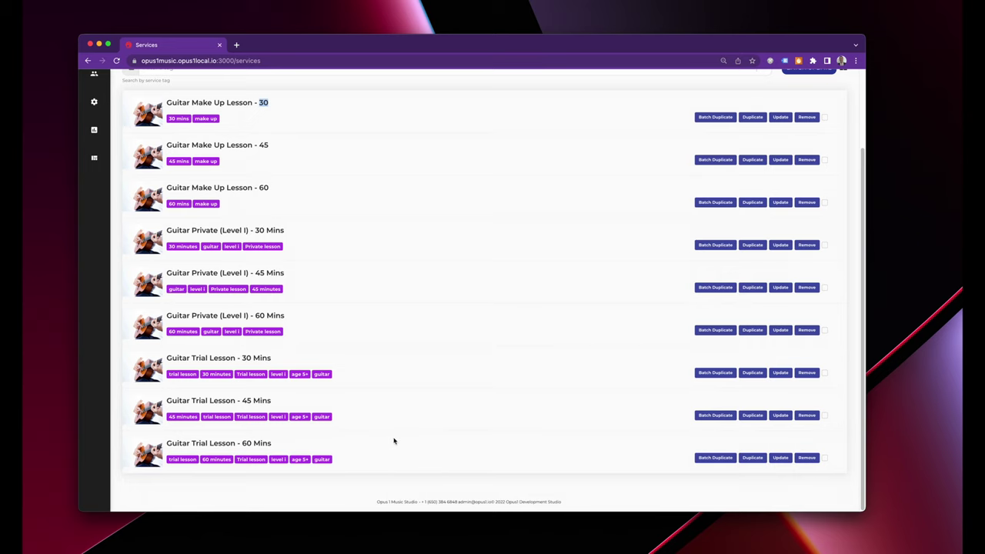
click(393, 220)
scroll(394, 249, up, 1)
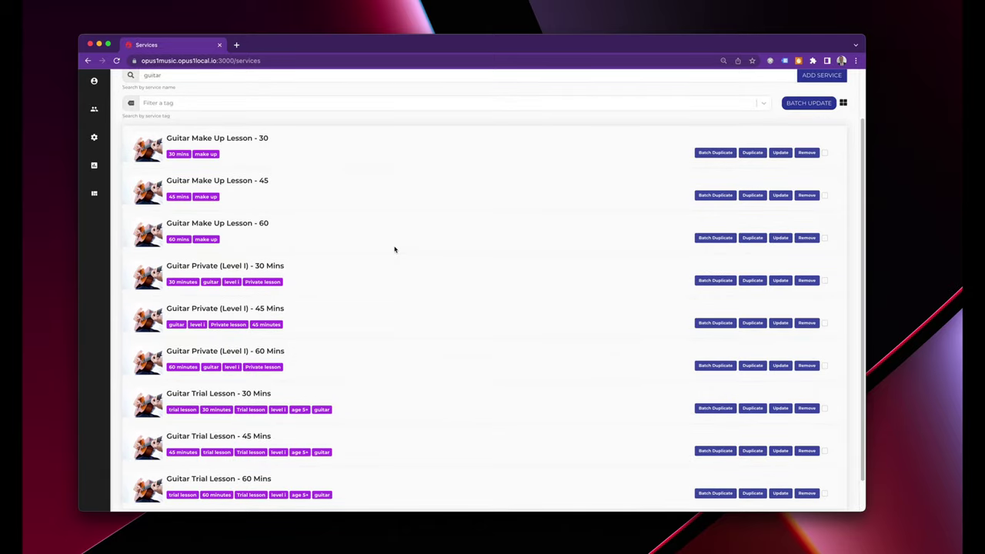
scroll(394, 248, down, 1)
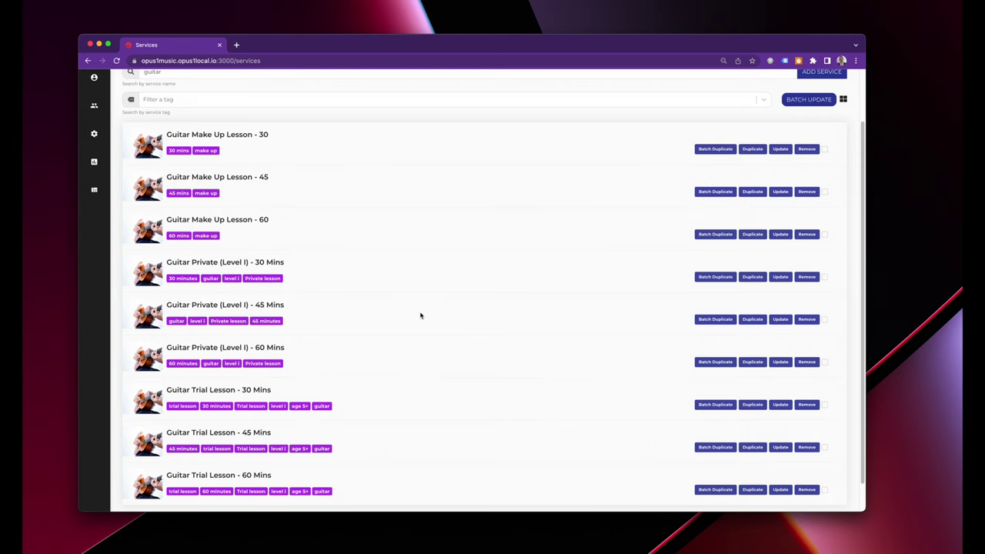
scroll(421, 312, up, 2)
mouse_move(98, 169)
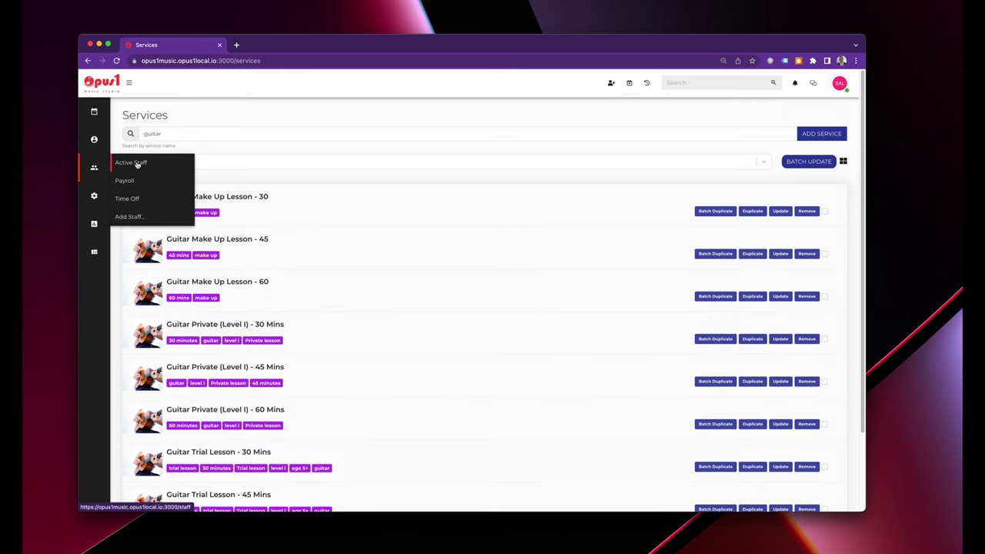
Open Active Staff, scroll the teacher list and highlight the first teacher's tags.
click(137, 164)
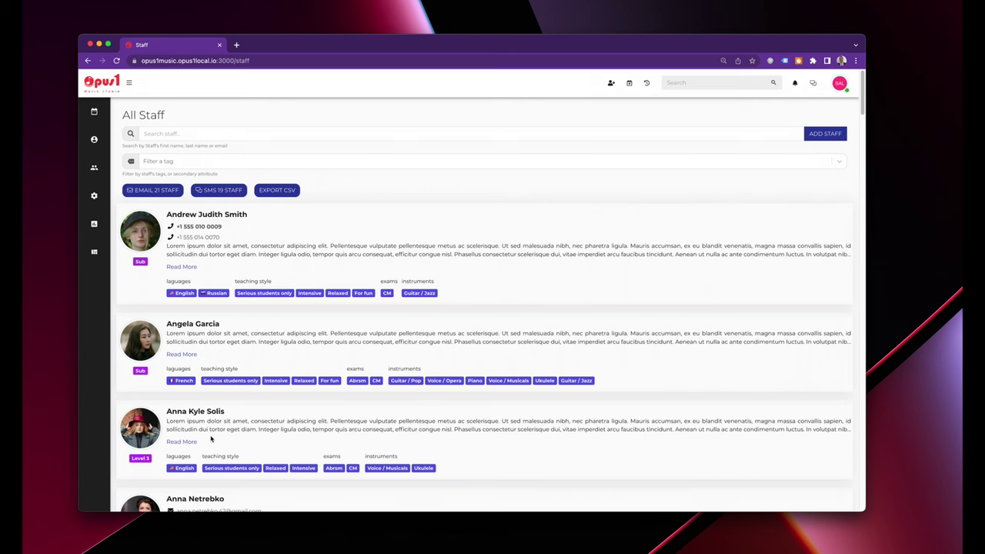
scroll(211, 438, down, 5)
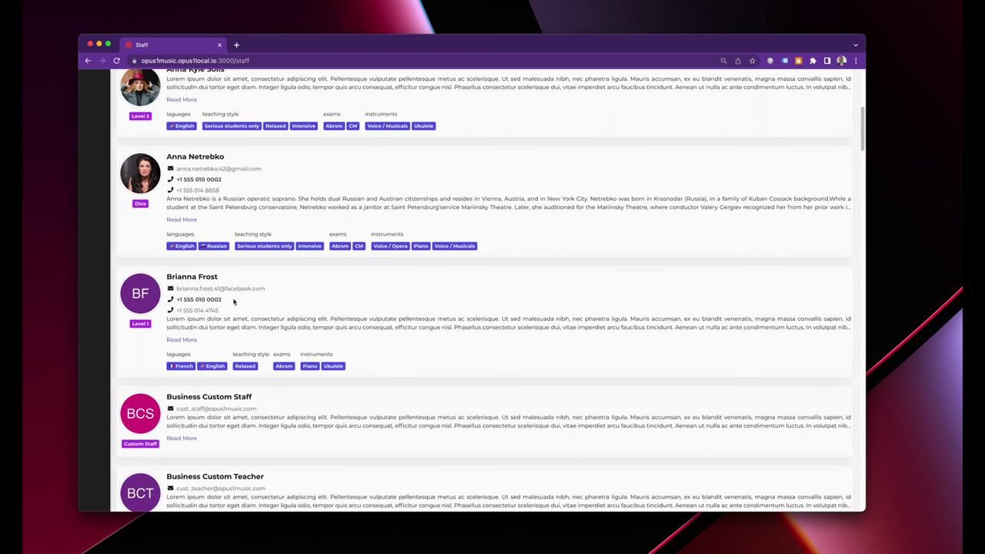
scroll(320, 388, down, 1)
scroll(321, 388, down, 2)
scroll(382, 403, up, 7)
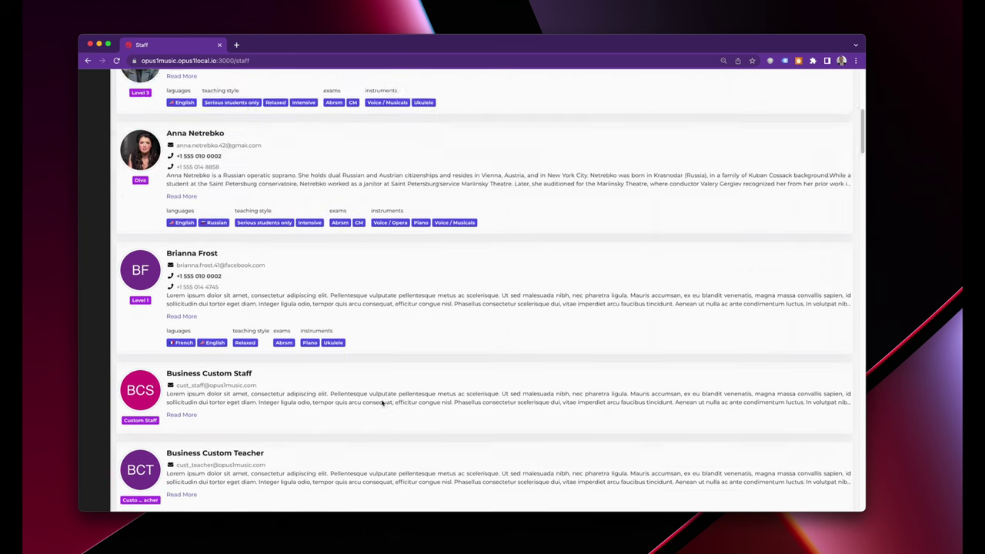
drag(165, 284, 456, 292)
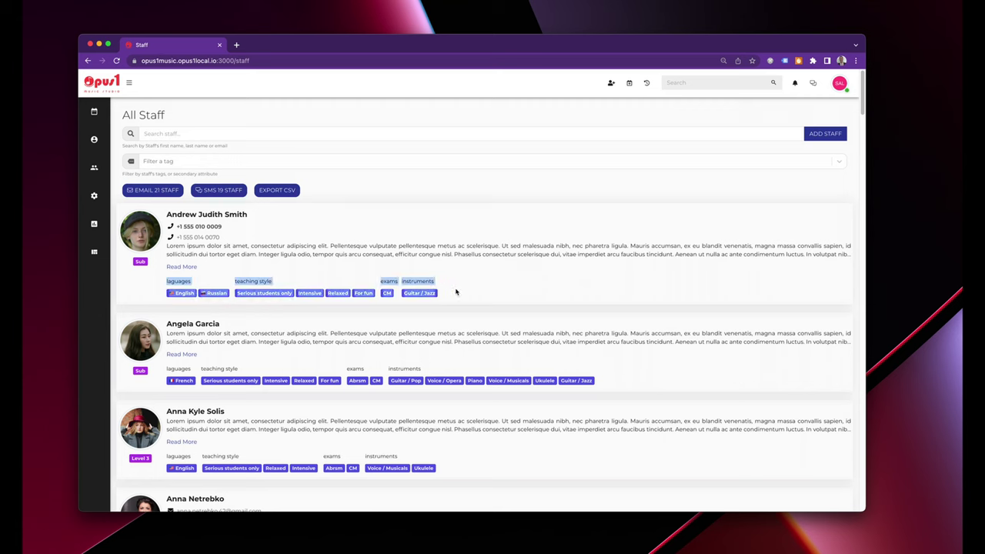
click(455, 267)
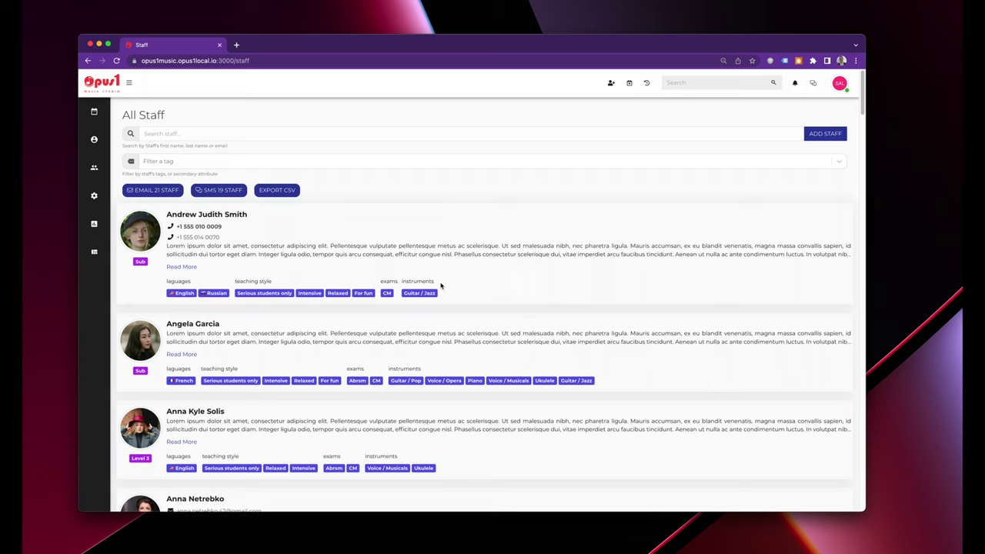
Filter staff by abrsm, piano and french tags, then open the first teacher's profile in a new tab.
click(281, 164)
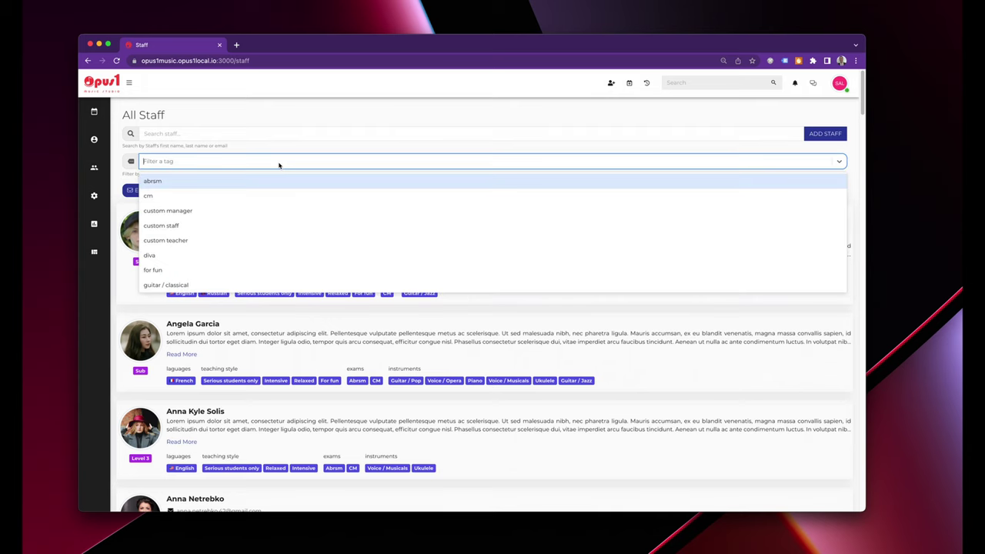
click(155, 183)
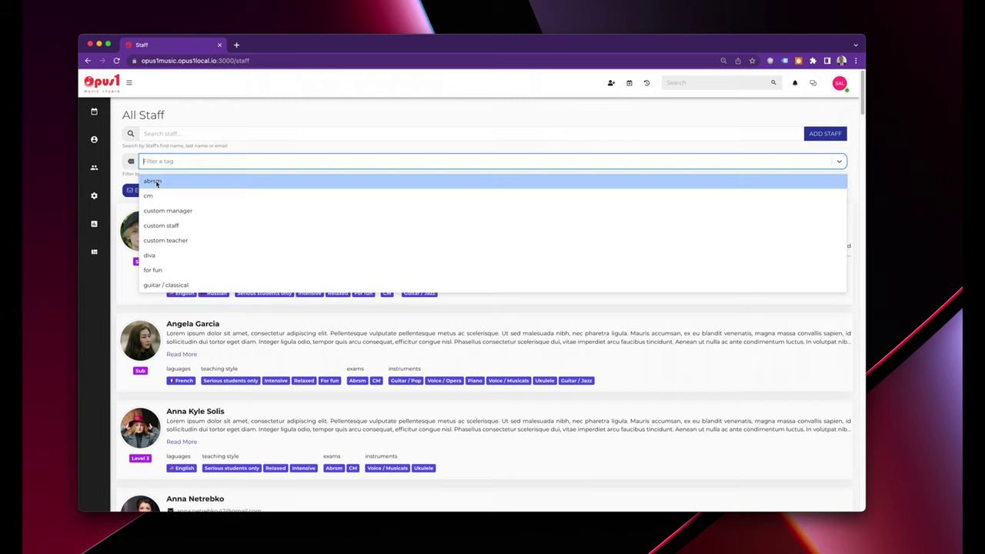
text(piano)
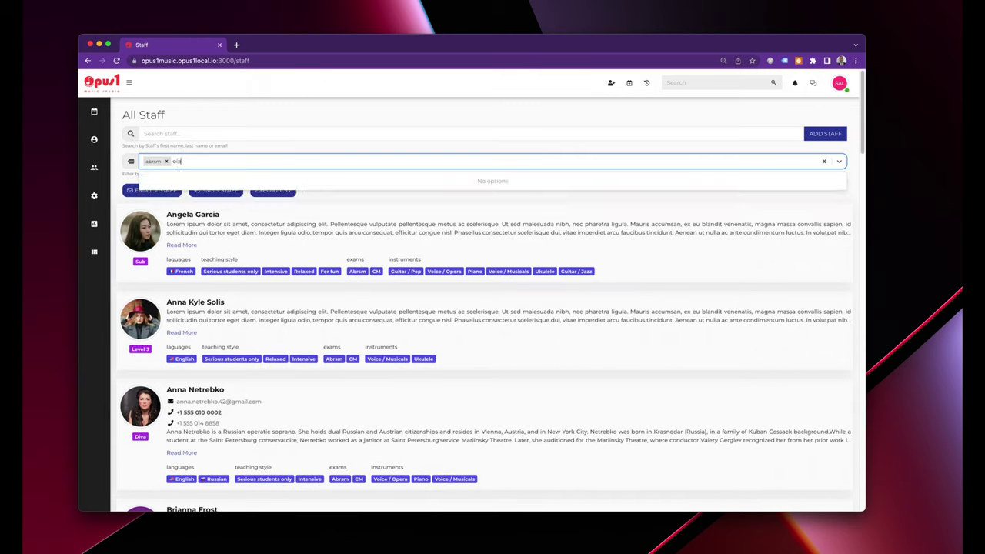
key(Return)
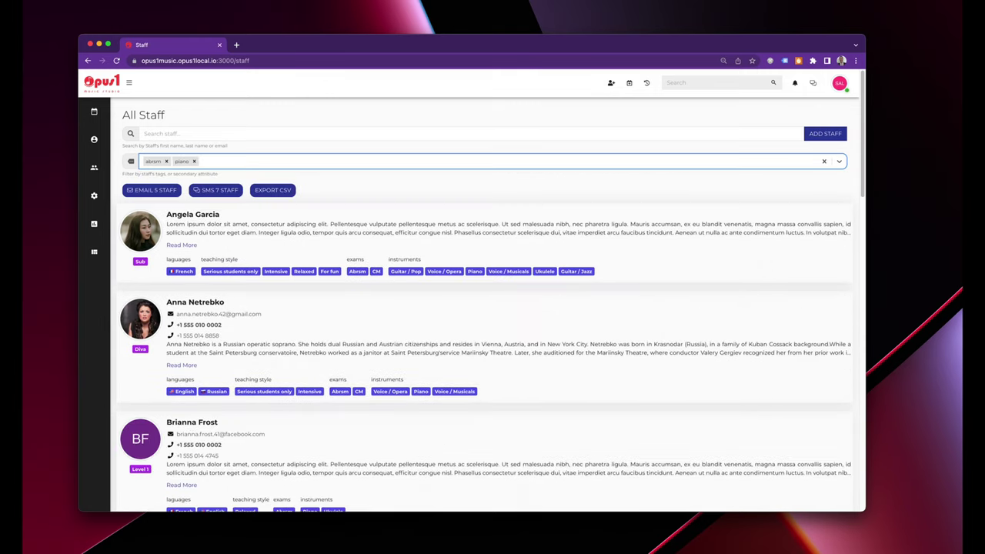
text(fr)
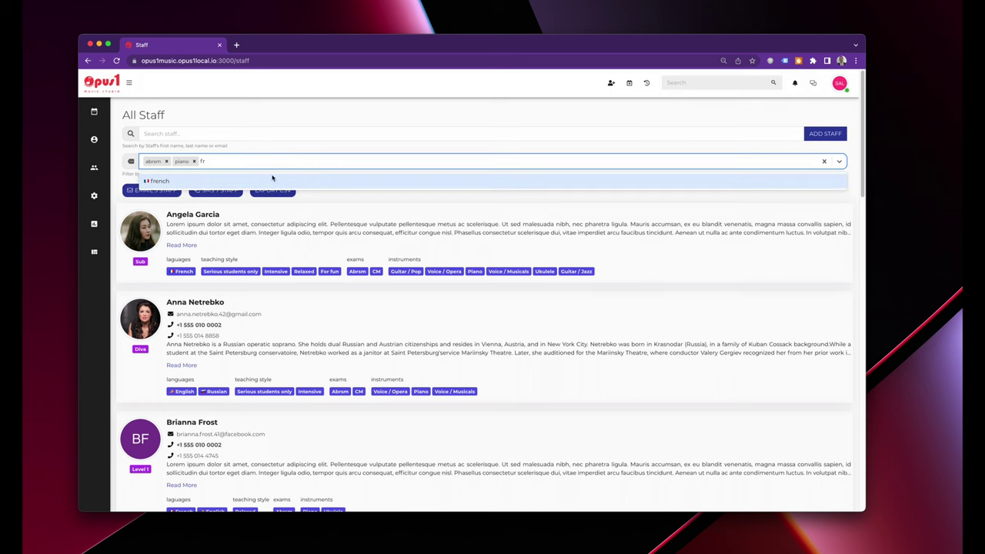
key(Return)
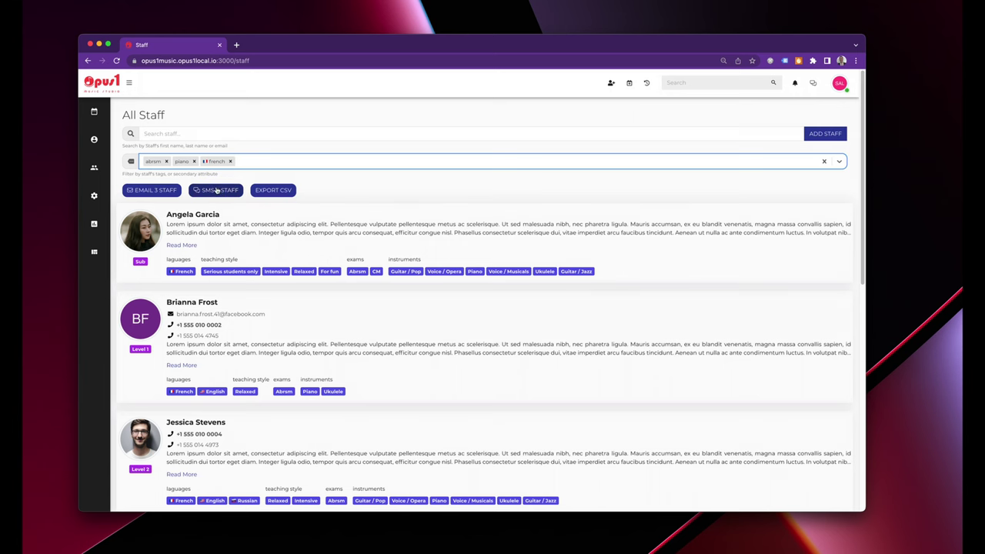
scroll(300, 421, down, 10)
scroll(293, 420, up, 10)
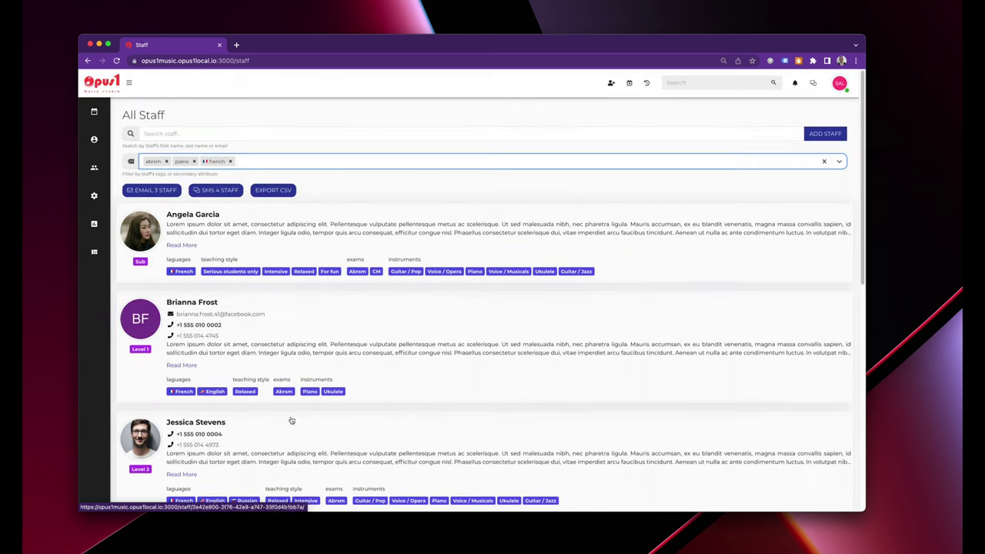
right_click(140, 225)
click(158, 229)
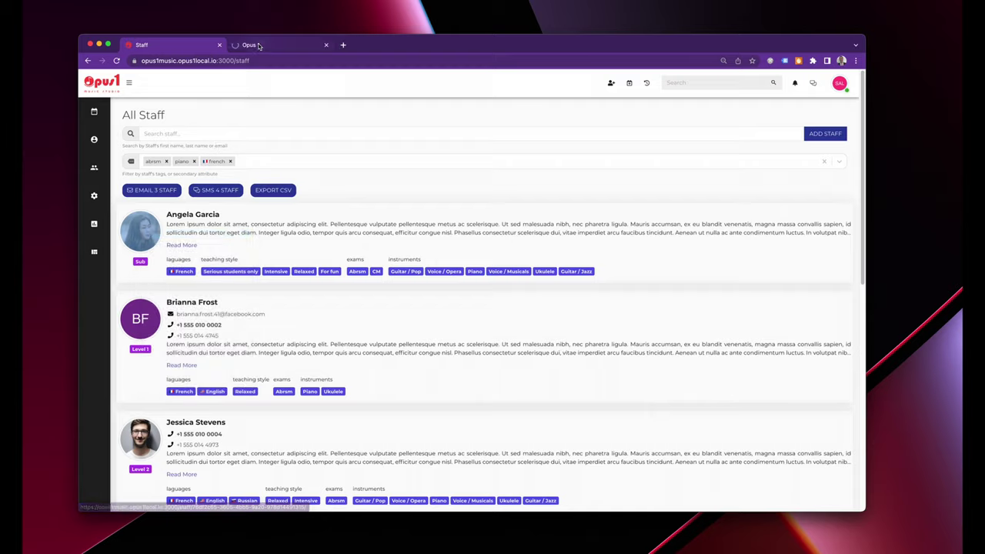
View the matching teacher's schedule by week, then return to the filtered staff list to start a text message.
click(268, 44)
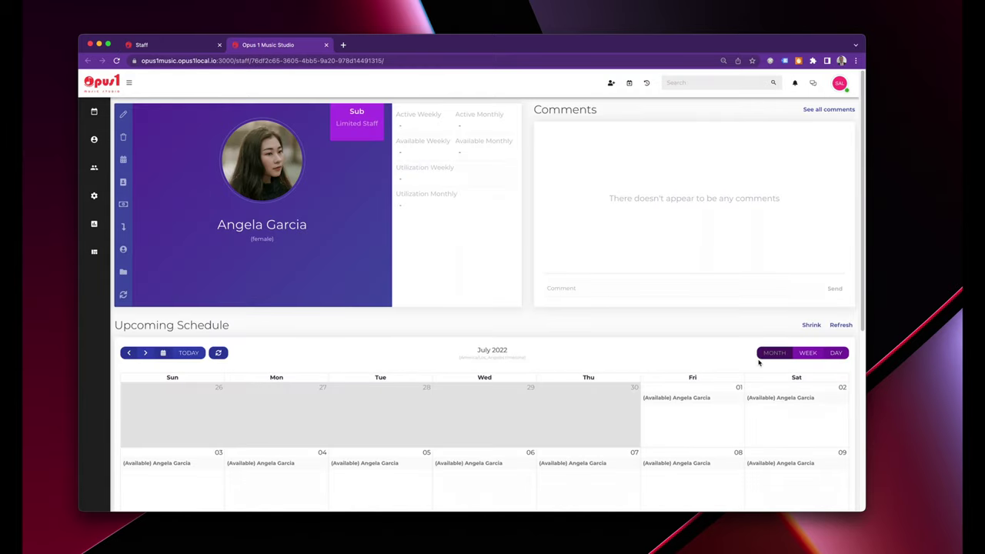
click(807, 353)
scroll(528, 407, down, 5)
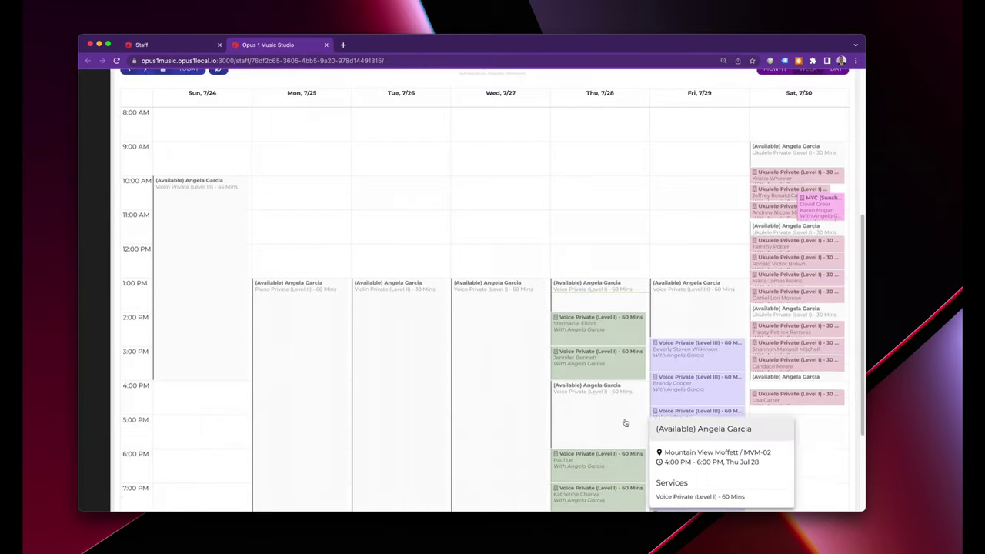
scroll(626, 422, down, 3)
scroll(633, 414, up, 10)
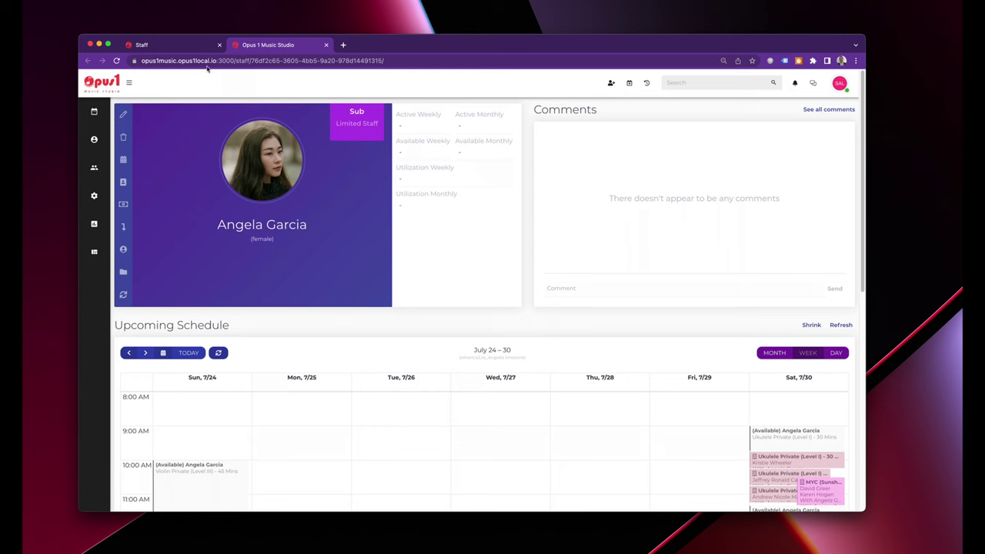
click(202, 52)
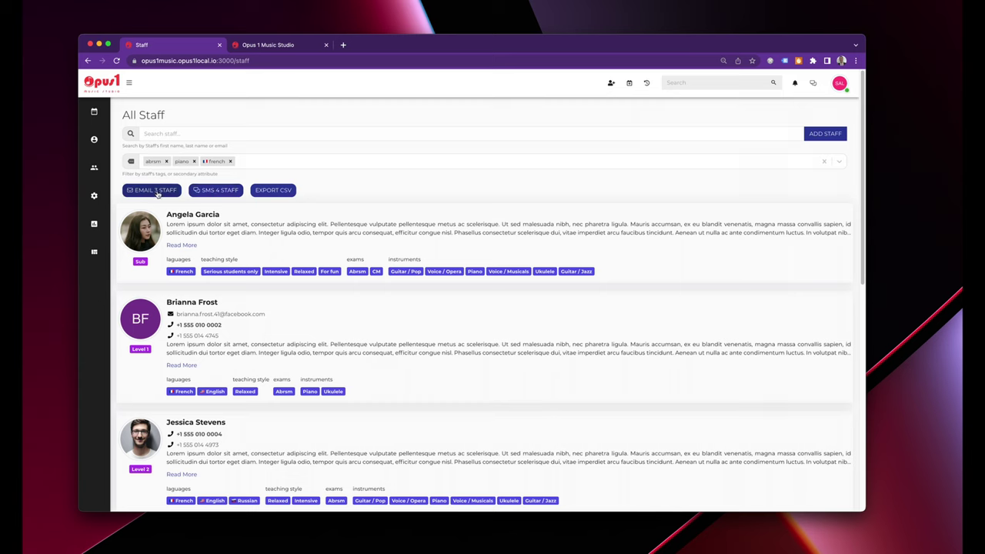
click(215, 192)
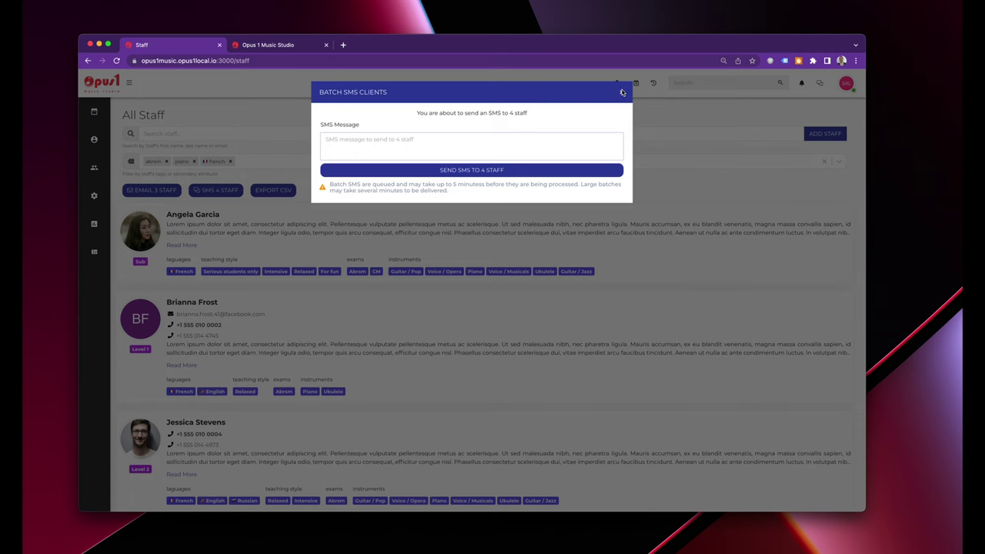
click(623, 94)
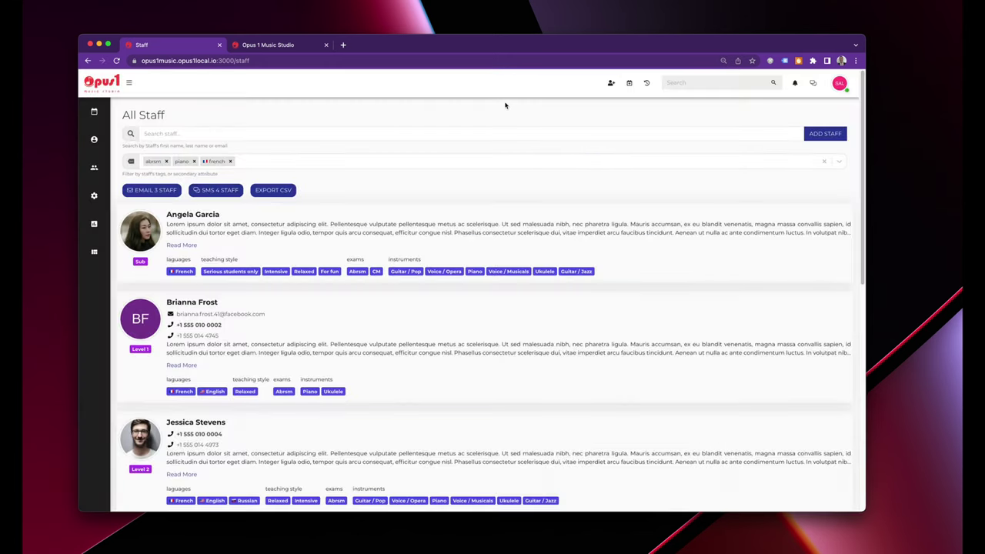
mouse_move(97, 176)
mouse_move(94, 140)
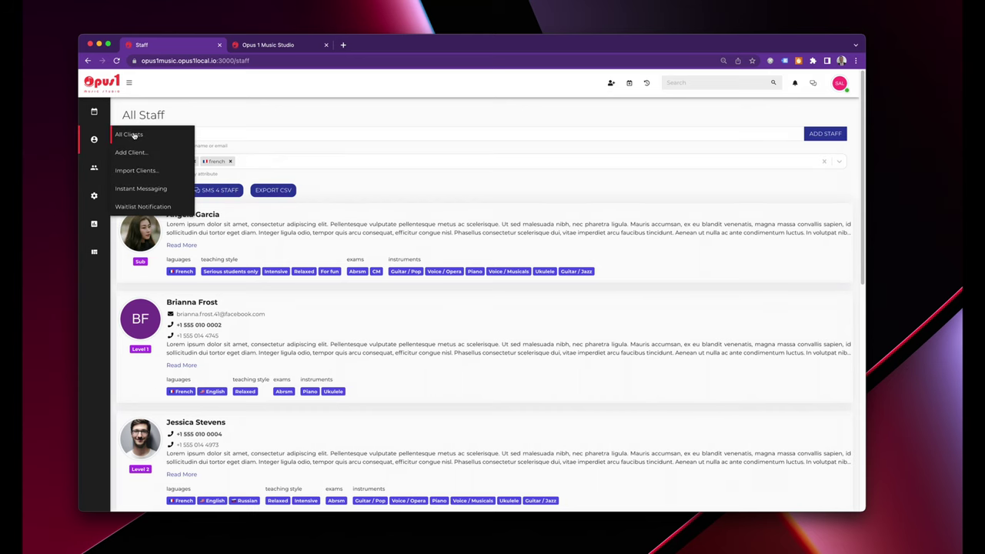
Open and reload All Clients, leaving the status filter unset, and ready the client search.
click(131, 134)
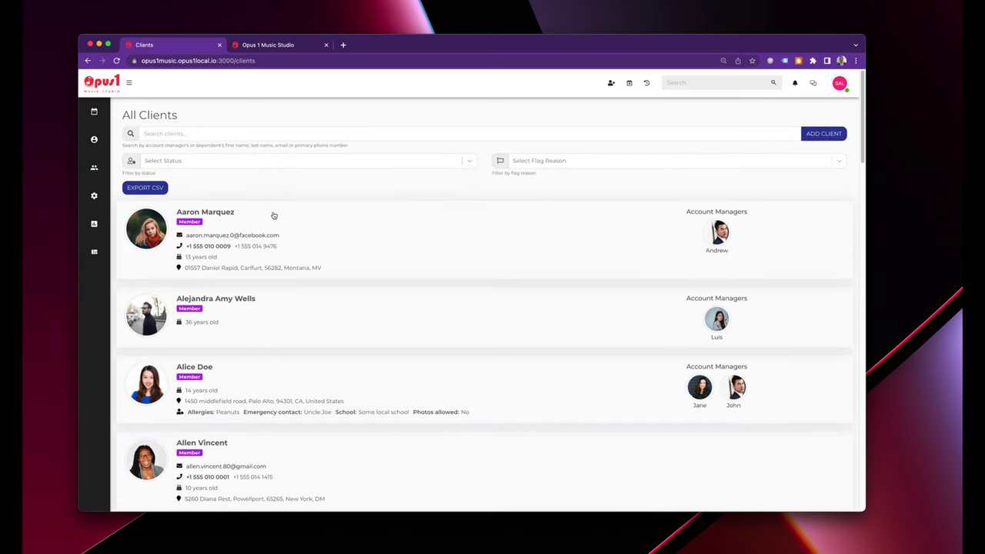
key(super+r)
click(178, 164)
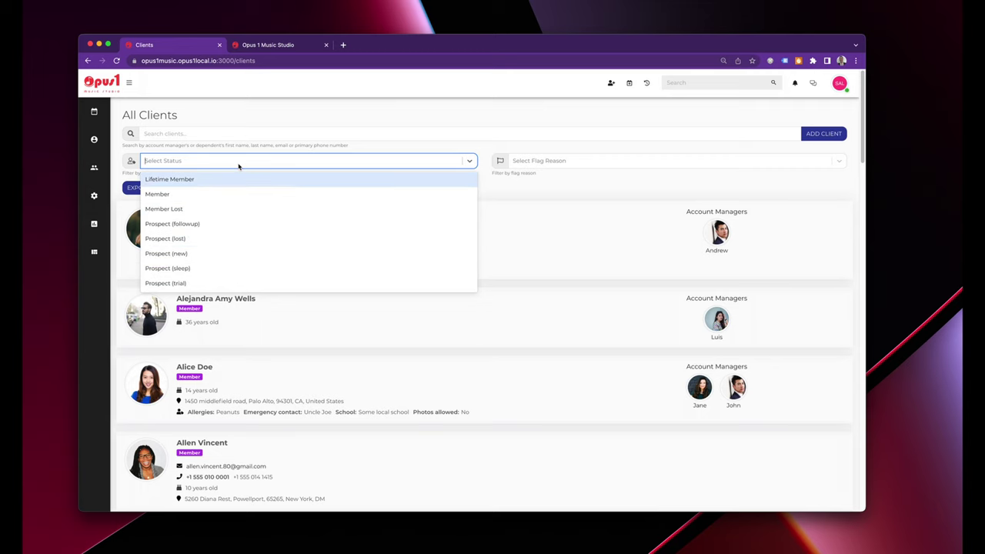
click(277, 119)
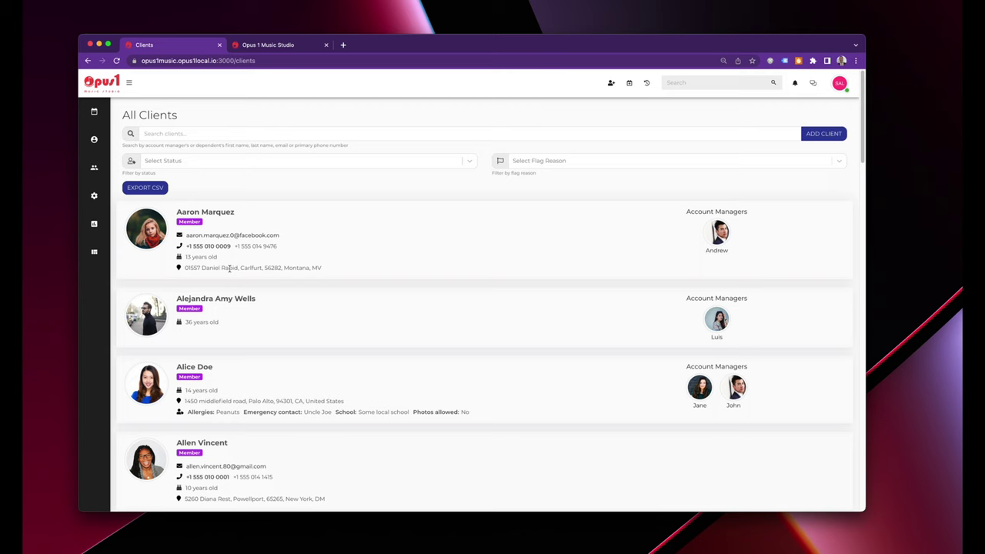
click(207, 129)
Search clients by the family surname and open the father's client profile.
text(doe)
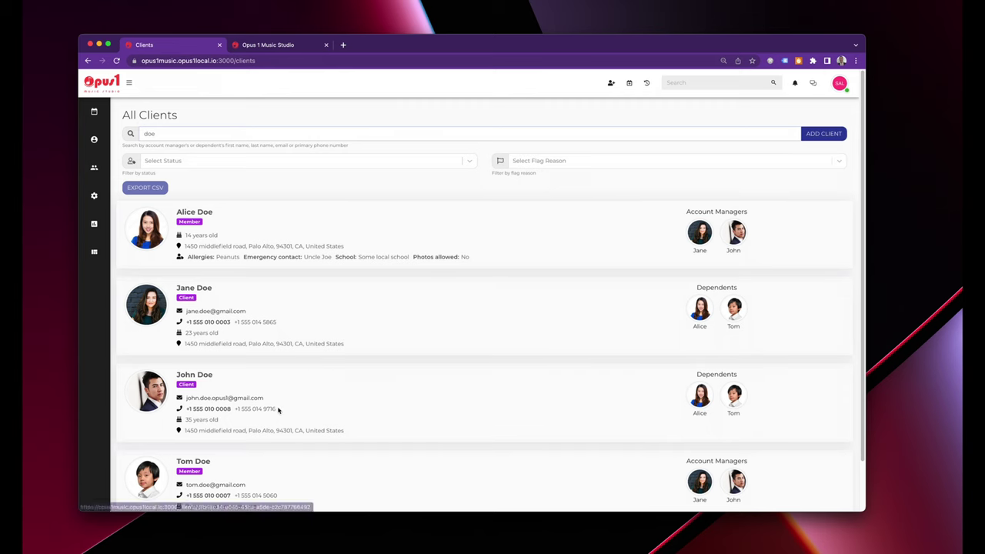
scroll(281, 415, down, 2)
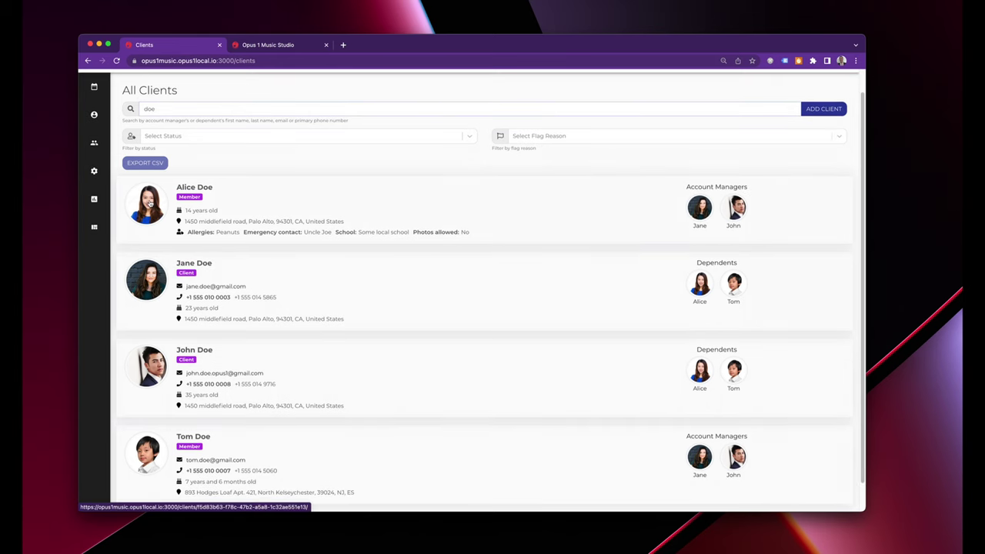
scroll(324, 444, down, 1)
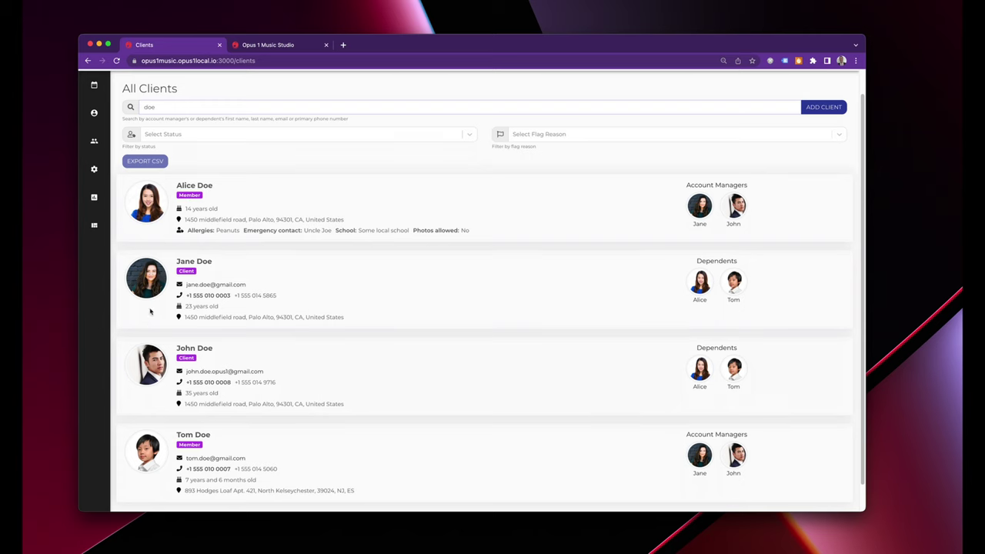
click(153, 360)
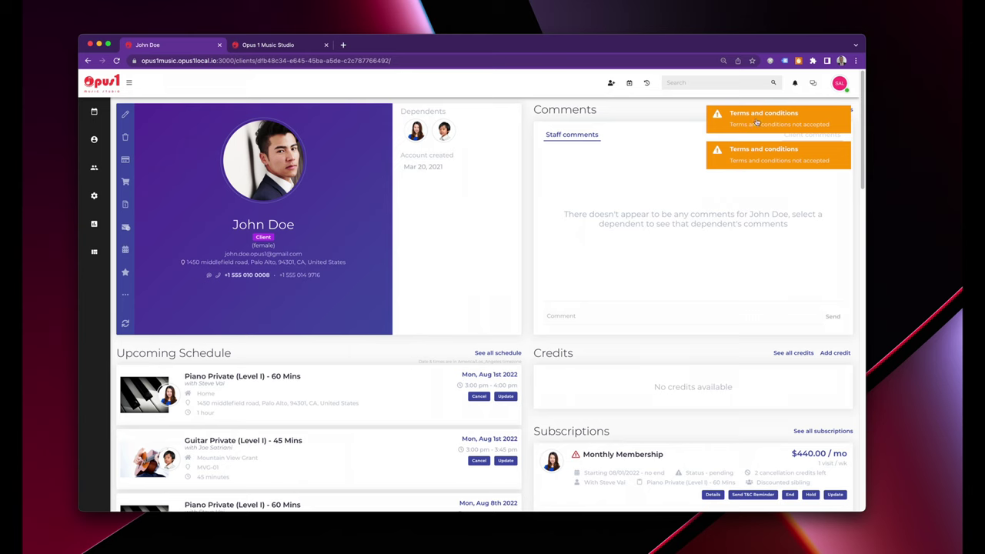
Open the 7-year-old son's profile from the father's Dependents section.
drag(747, 117, 784, 118)
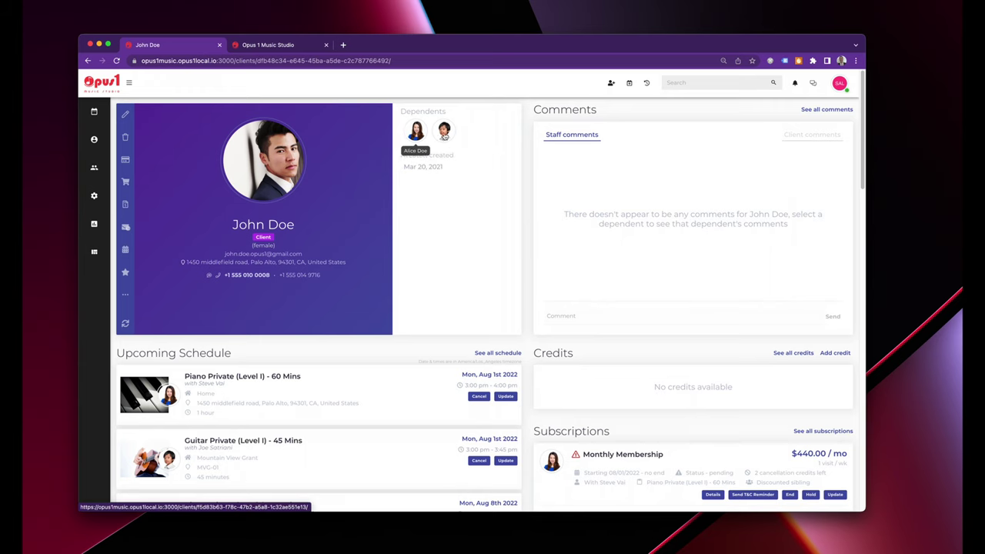
click(443, 132)
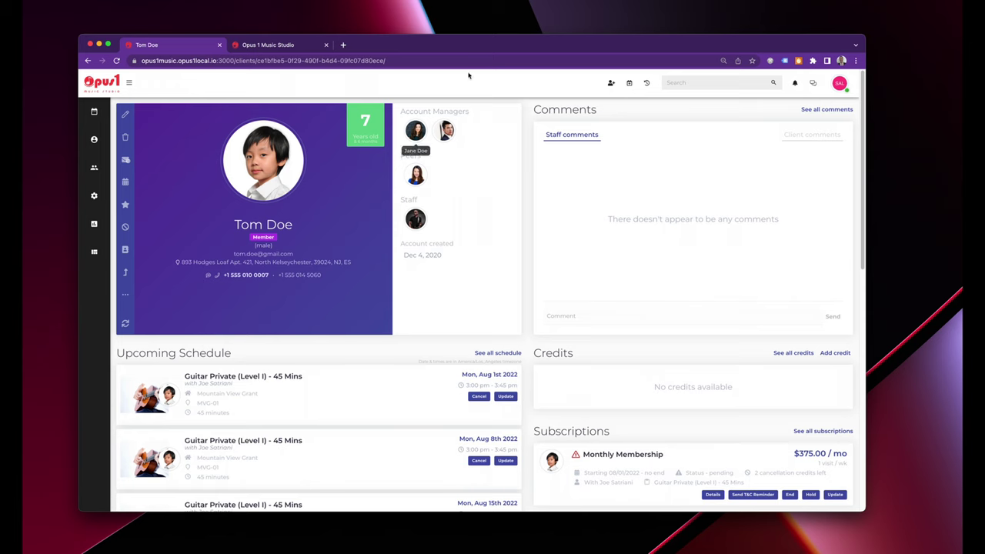
scroll(454, 331, down, 2)
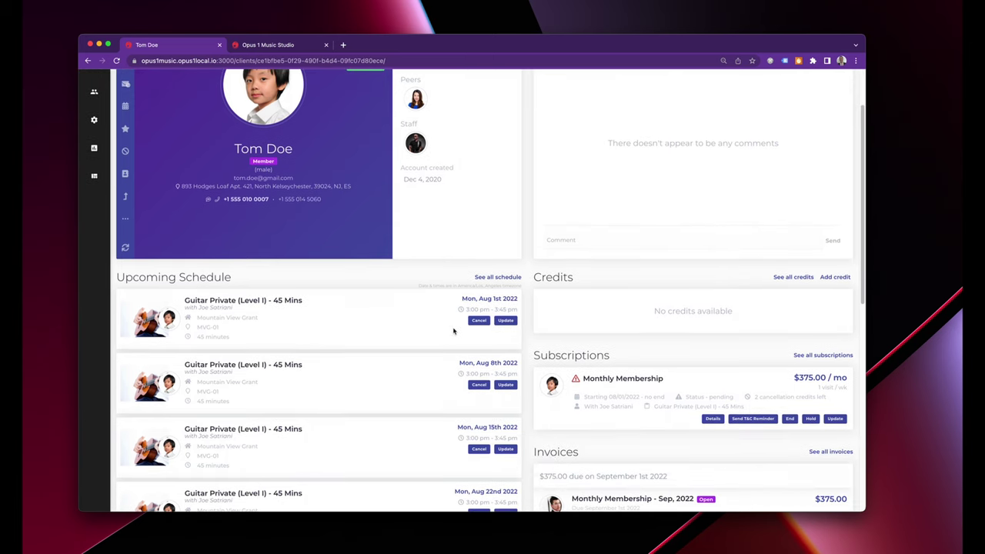
scroll(305, 346, down, 1)
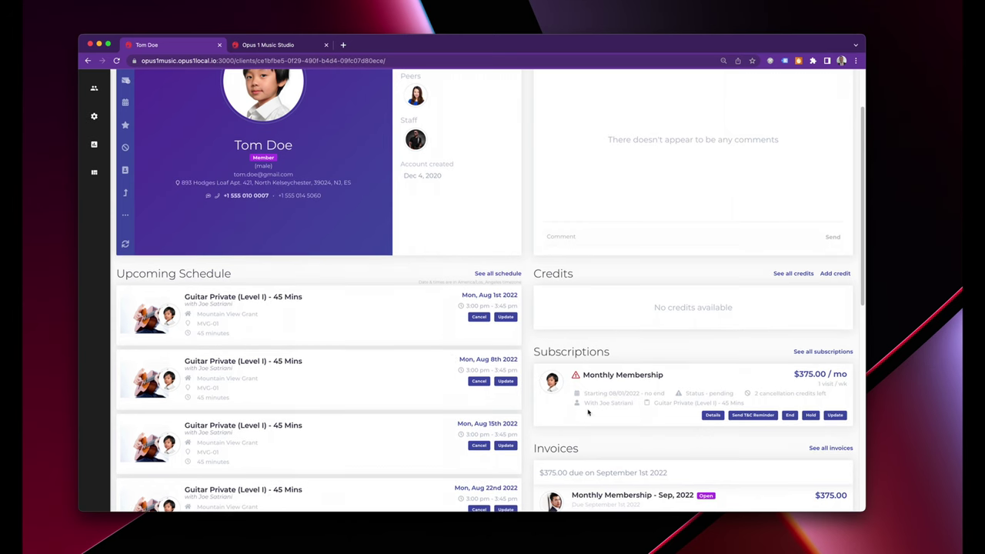
scroll(462, 268, down, 2)
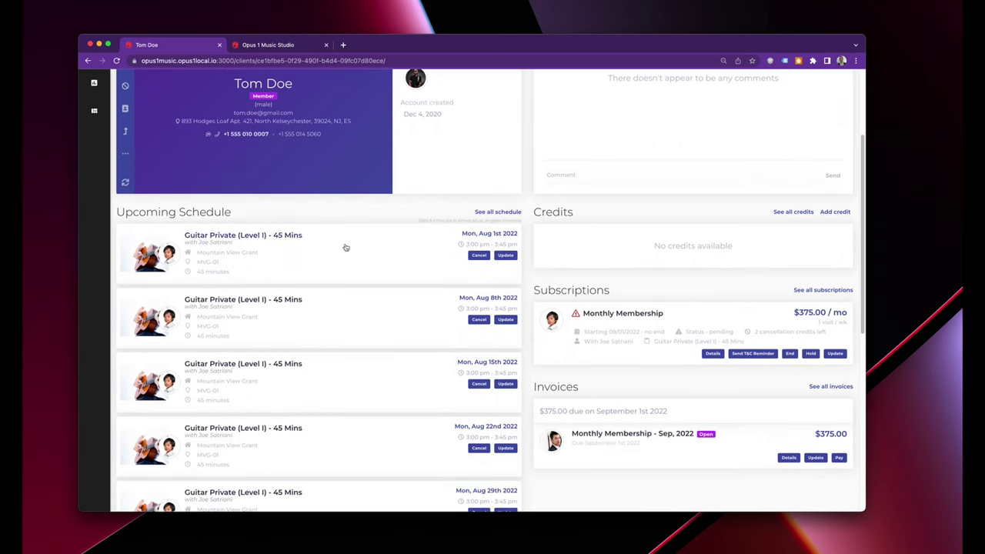
drag(793, 313, 841, 317)
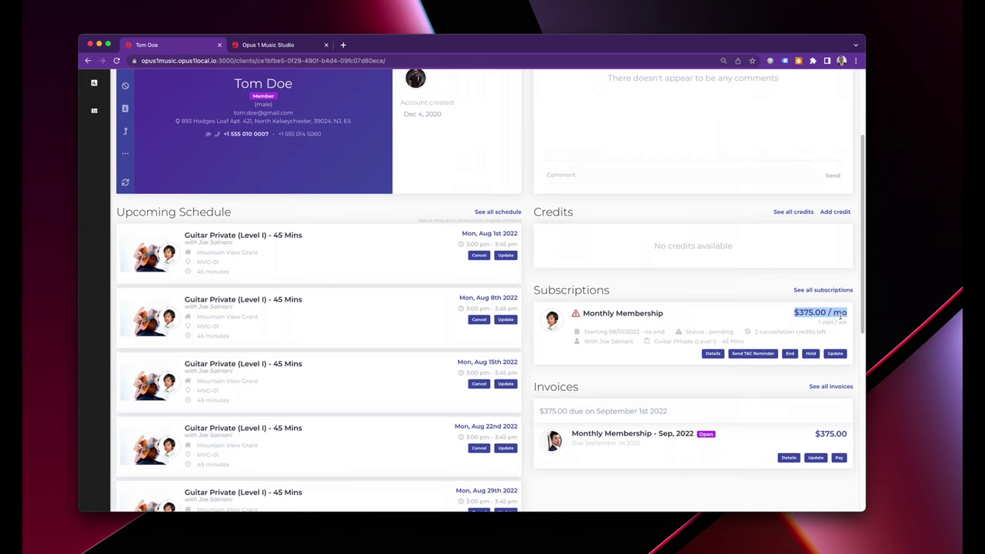
click(766, 306)
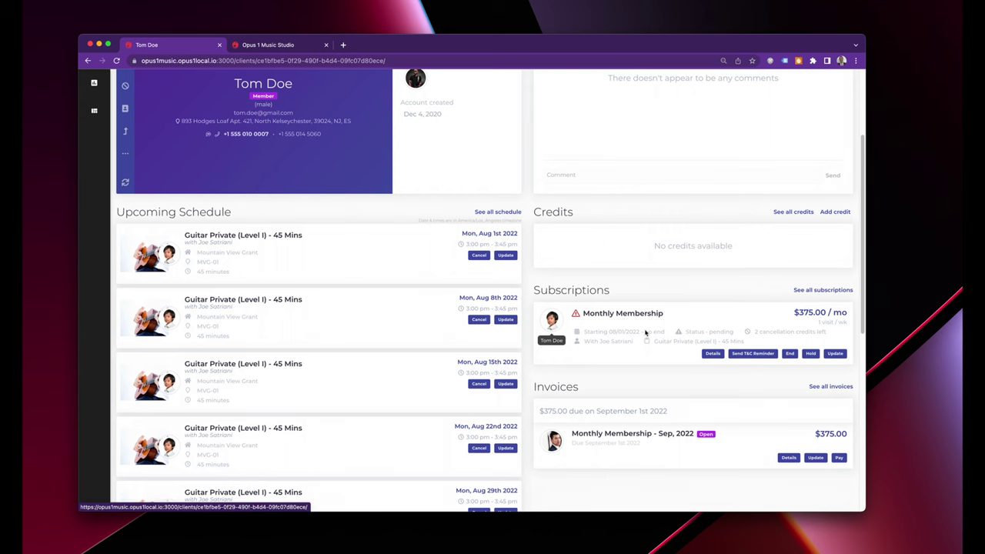
Open the Monthly Membership's Update dialog, keeping the father as payer.
click(835, 354)
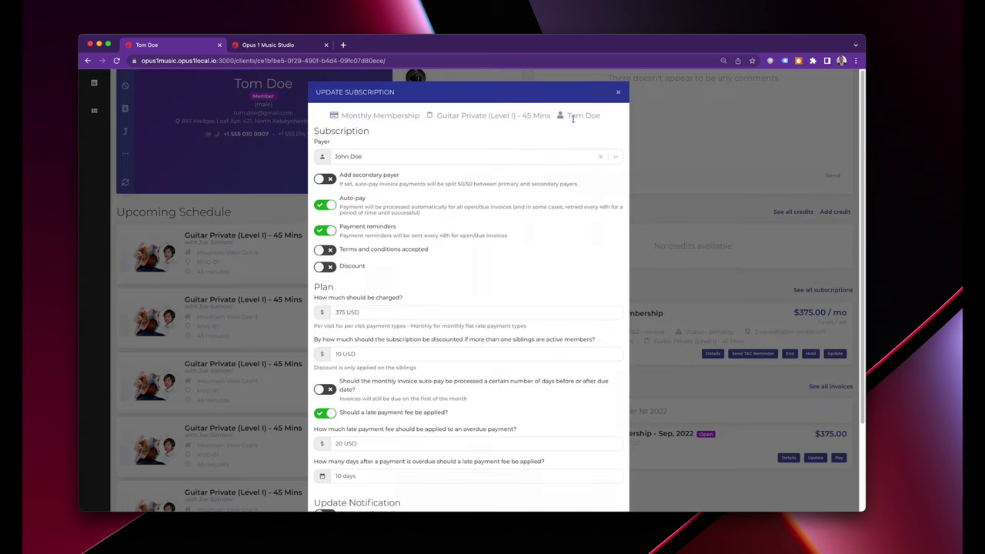
click(358, 157)
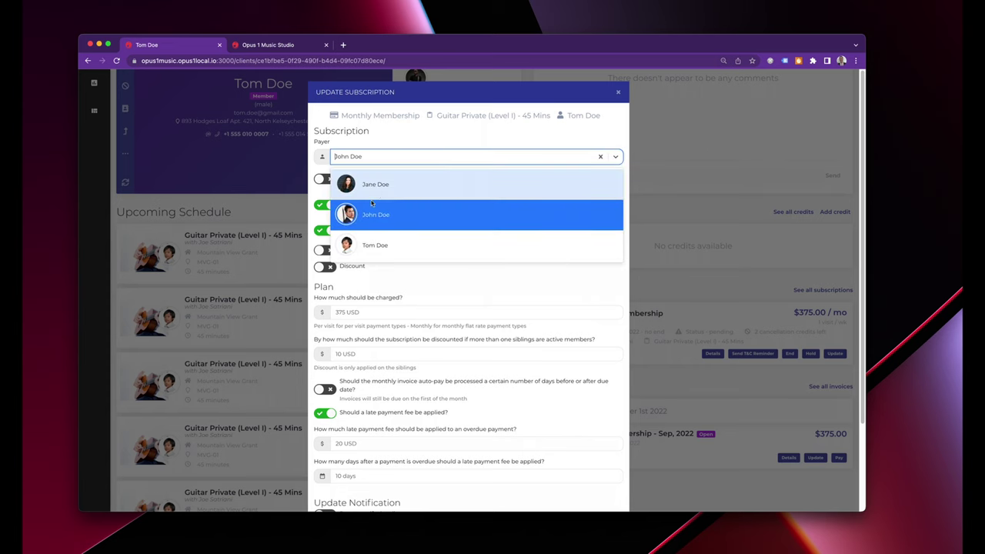
click(395, 142)
Add the mother as secondary payer, then switch the secondary payer off again.
click(325, 178)
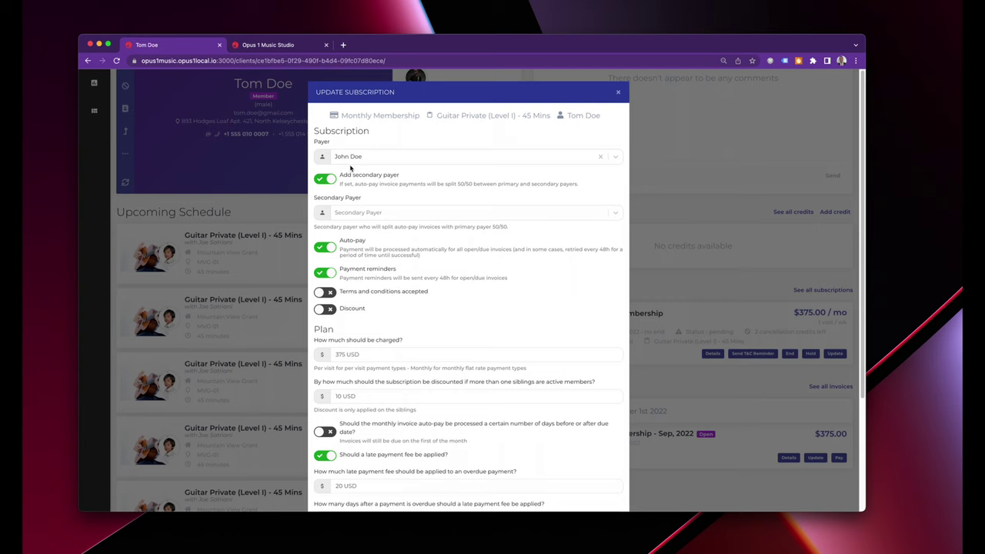
click(350, 218)
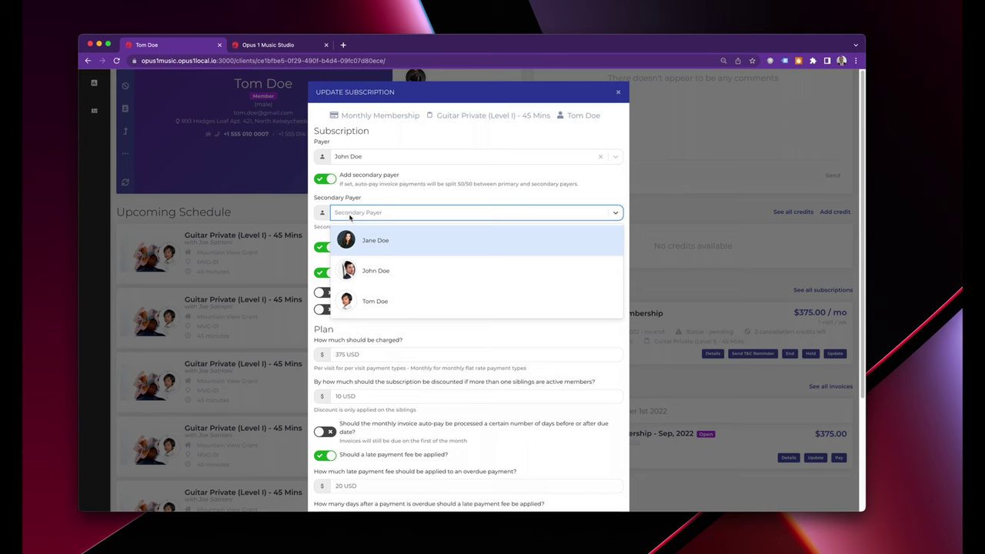
click(358, 231)
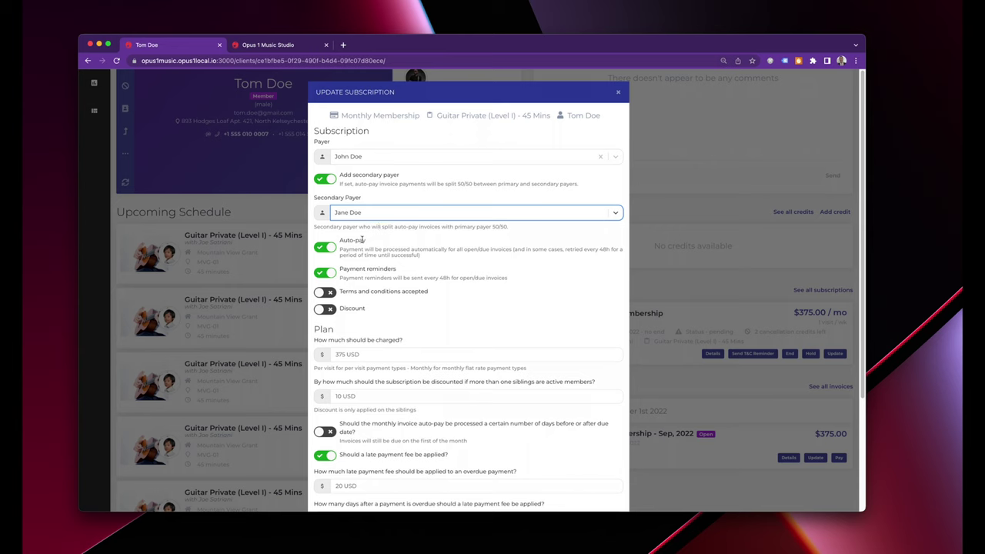
click(331, 179)
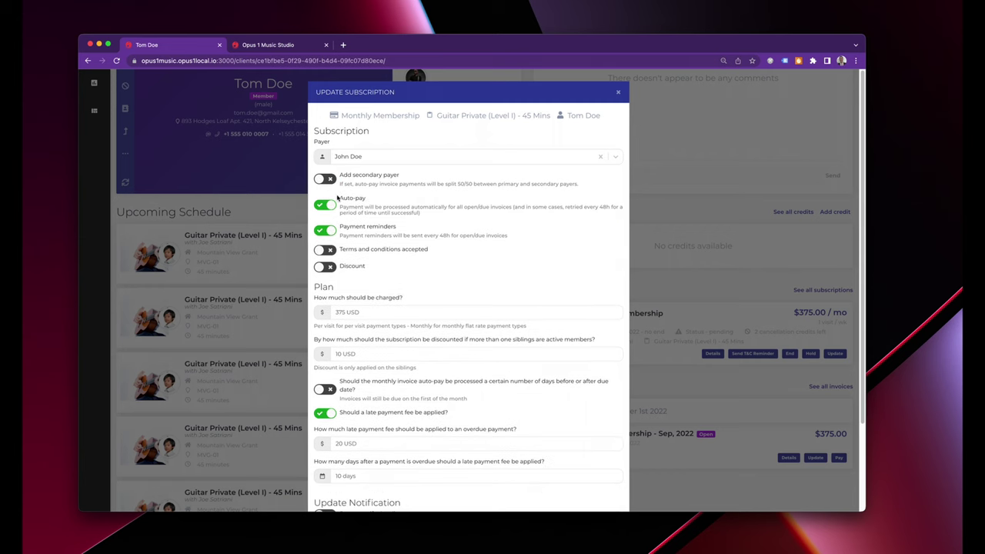
Review the Auto-pay and Payment reminders options, then toggle terms-and-conditions acceptance on and off.
drag(341, 198, 462, 219)
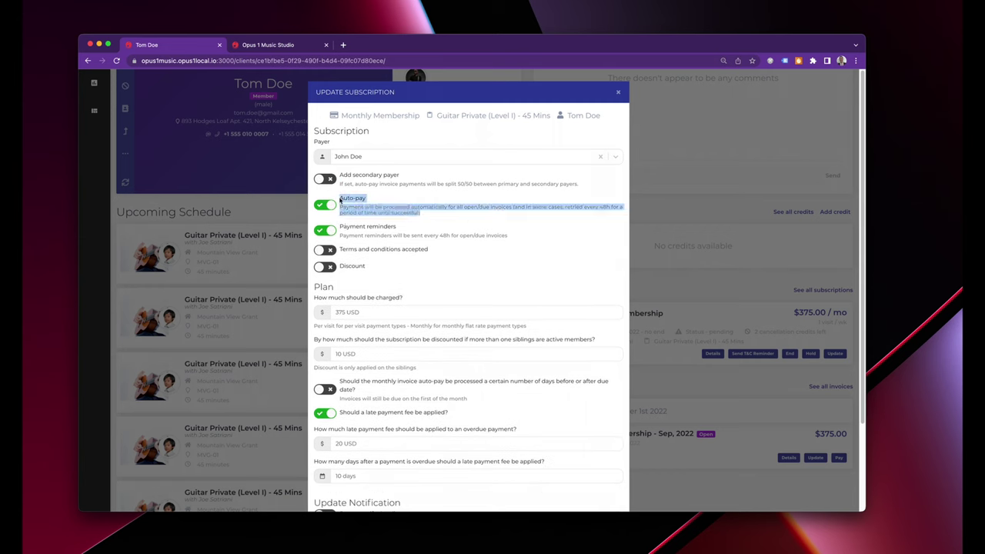
drag(339, 226, 519, 238)
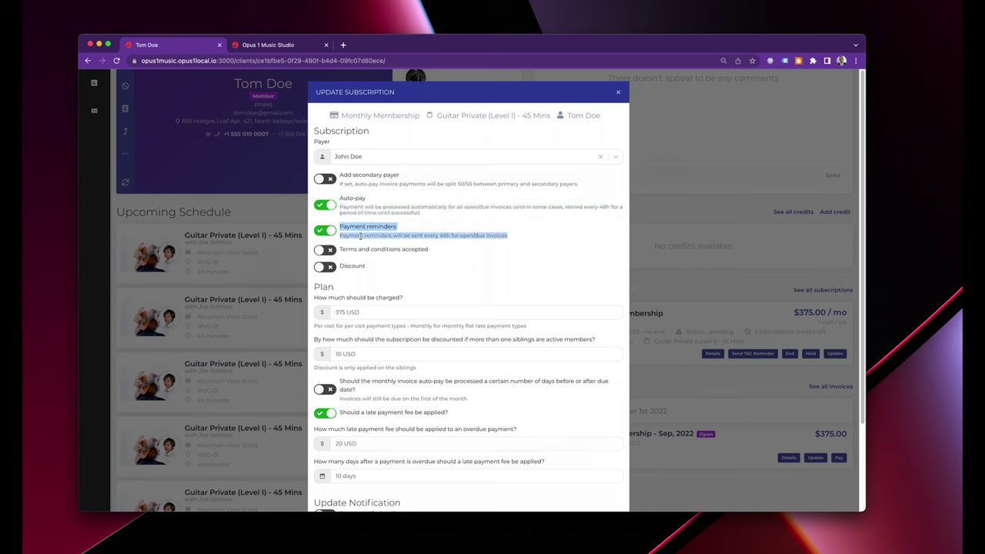
click(379, 213)
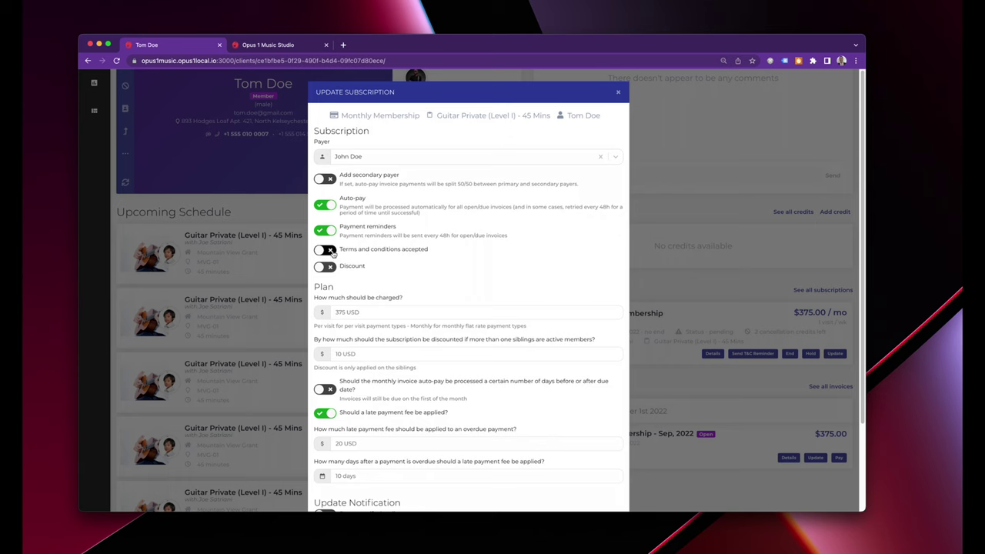
click(326, 250)
click(331, 252)
Enable a discount on the subscription and set it to expire Dec 31st, 2022.
click(326, 267)
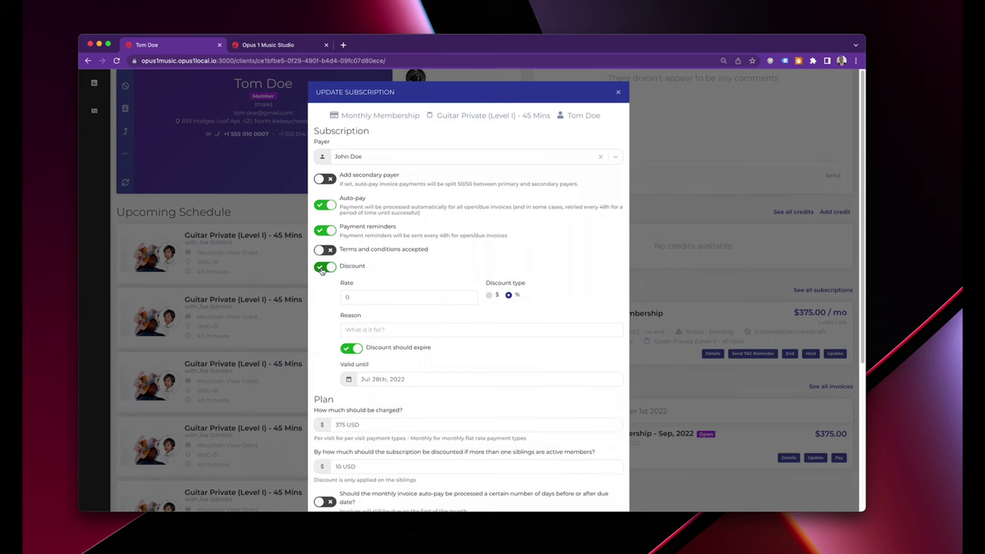
click(348, 349)
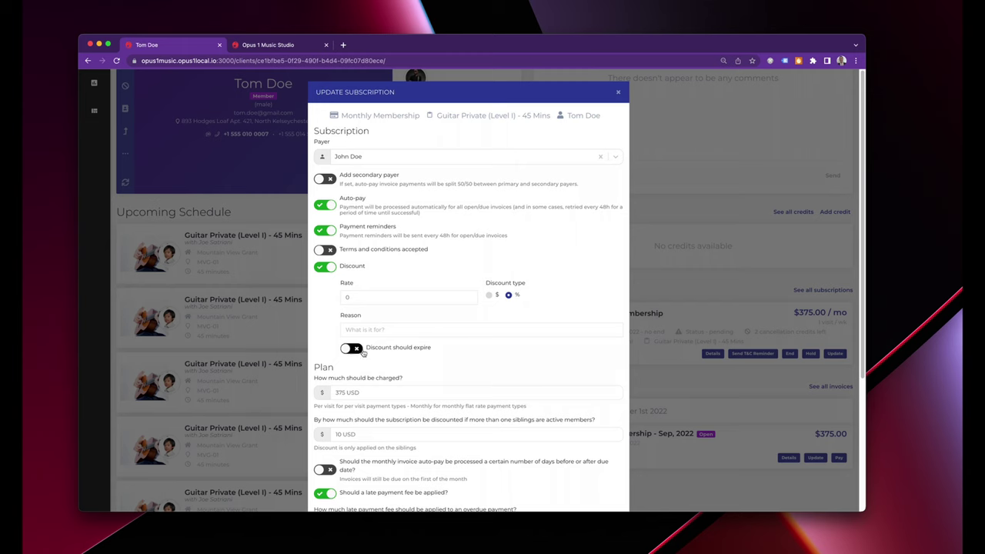
click(355, 348)
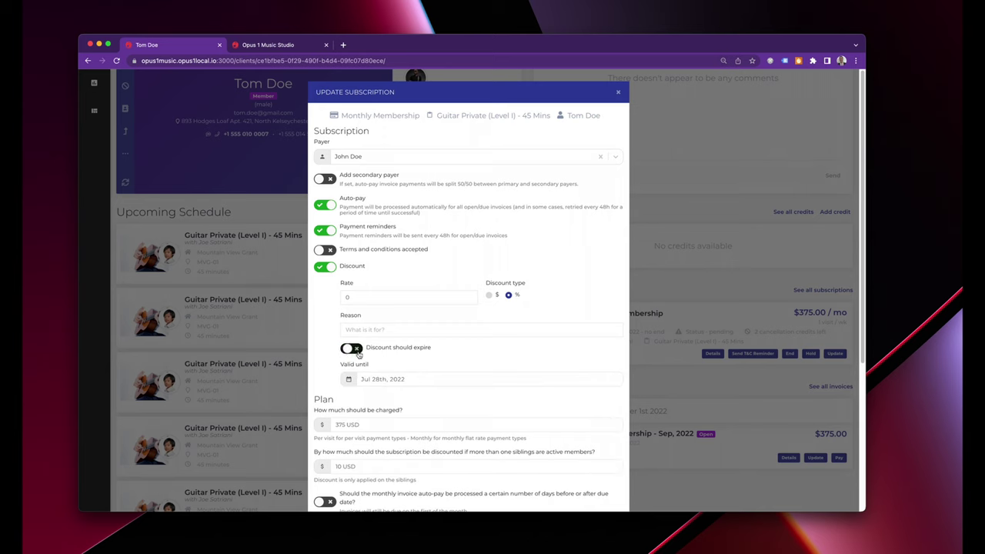
click(429, 379)
click(610, 407)
click(610, 407)
click(611, 407)
click(610, 407)
click(610, 407)
scroll(506, 399, down, 3)
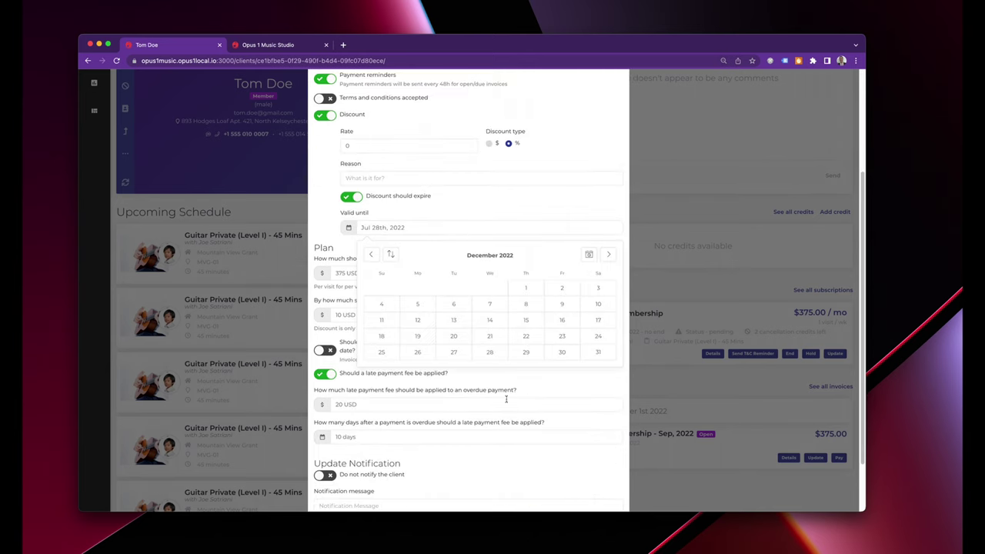
click(597, 354)
scroll(489, 252, up, 2)
scroll(489, 254, up, 2)
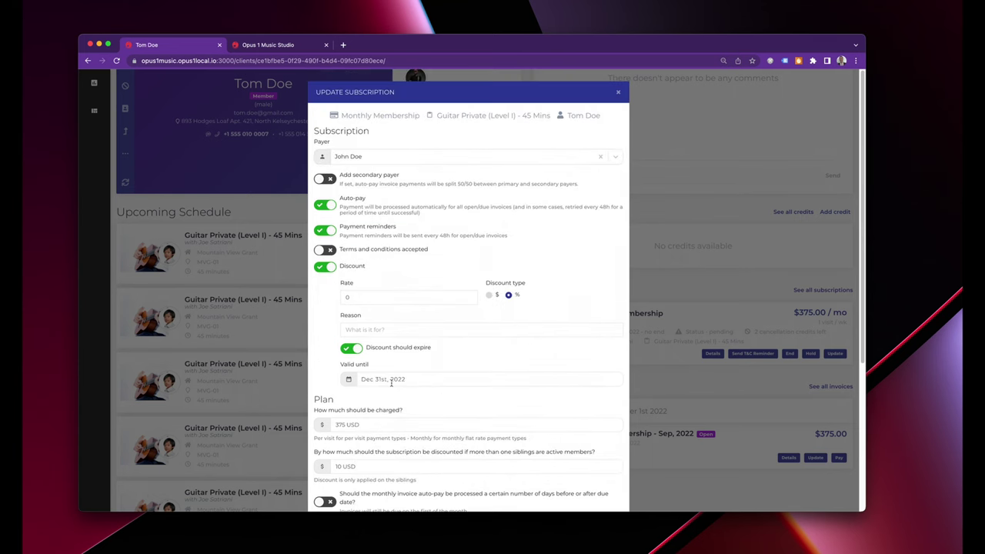
Remove the discount expiry and the discount itself, leaving the 375 USD monthly charge.
click(350, 348)
click(324, 267)
click(393, 314)
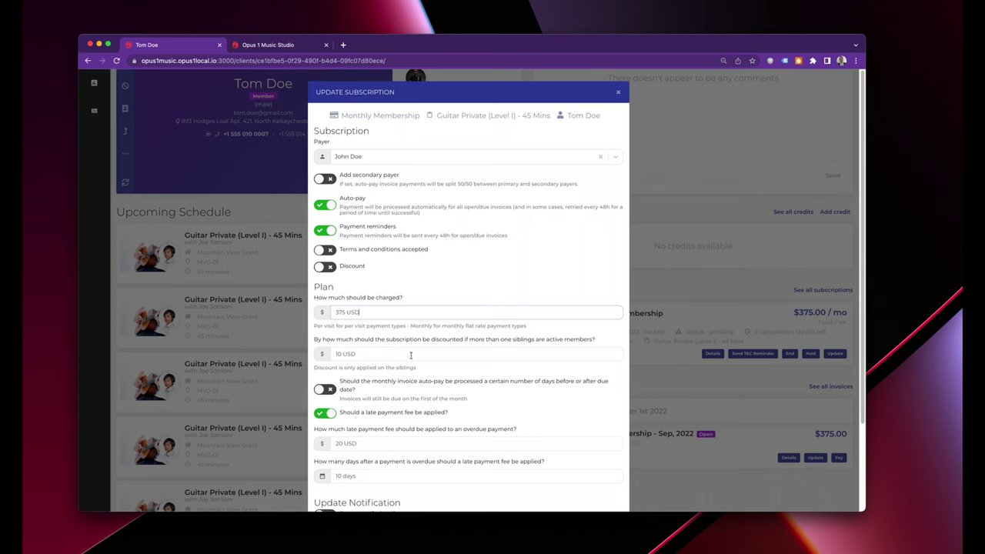
click(354, 390)
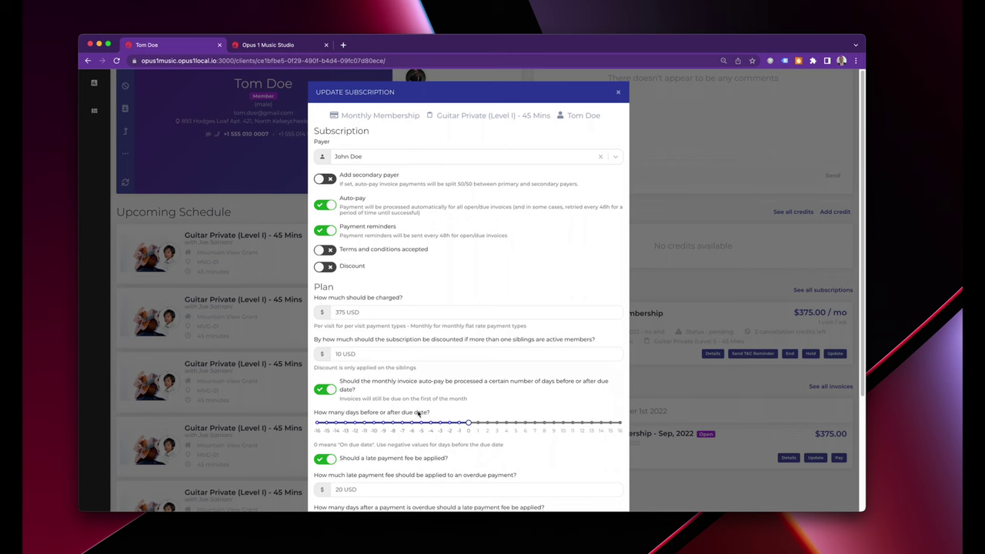
click(326, 389)
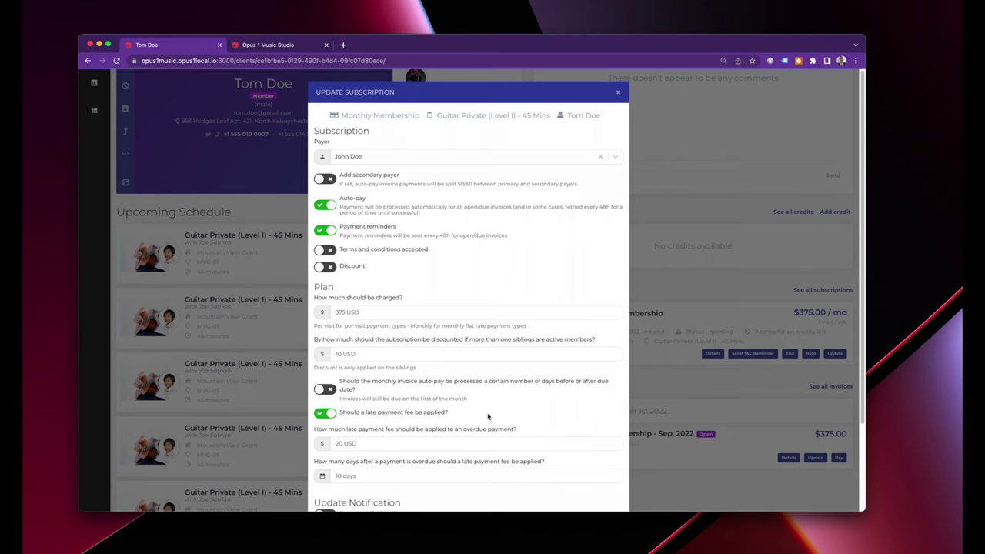
scroll(431, 419, down, 1)
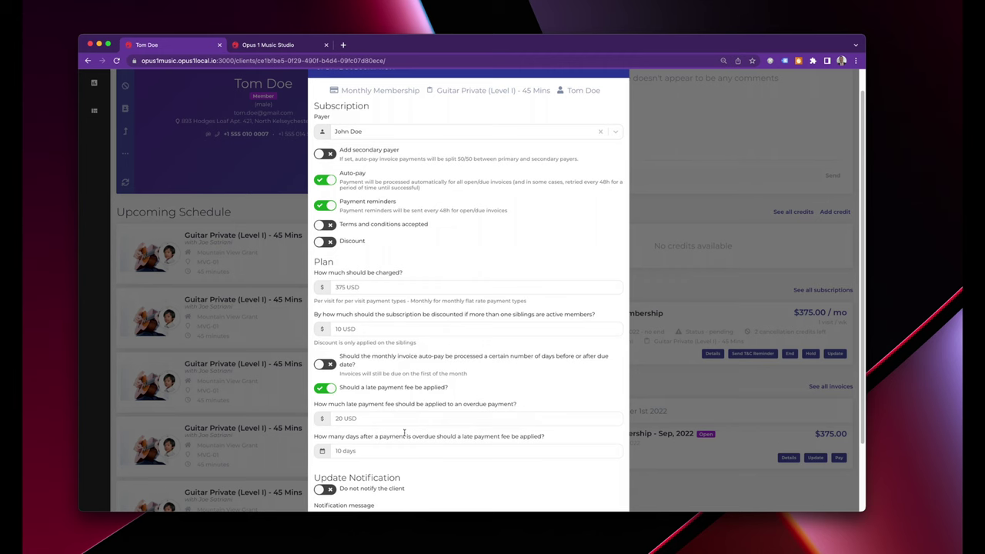
scroll(431, 385, down, 1)
scroll(430, 358, down, 2)
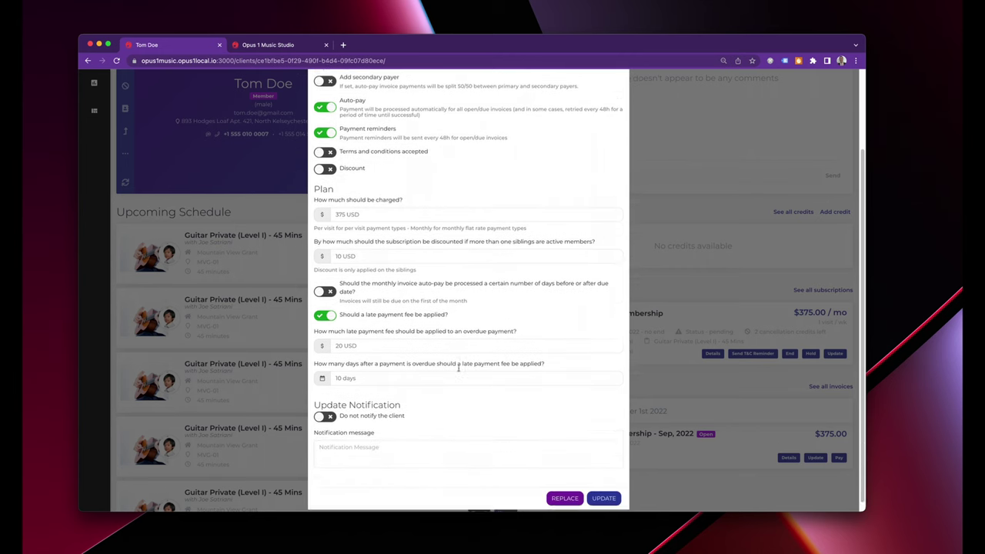
scroll(438, 362, up, 4)
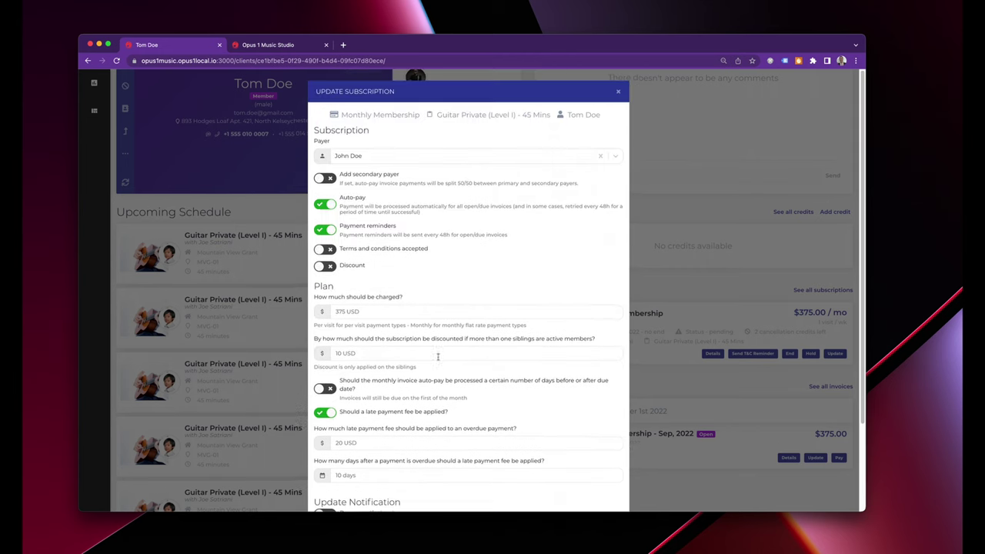
Close the Update Subscription dialog without saving and scroll back to the profile's top.
click(618, 92)
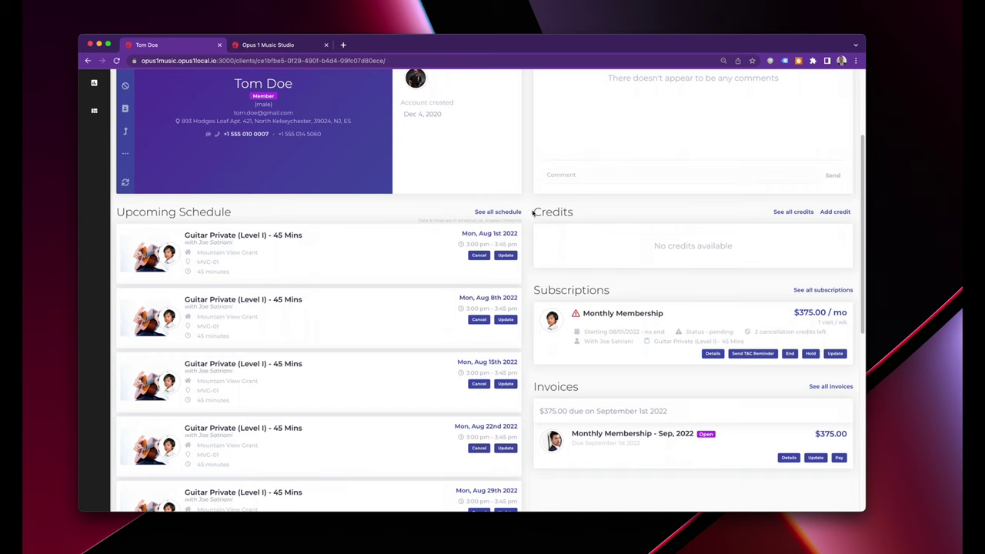
scroll(537, 212, up, 4)
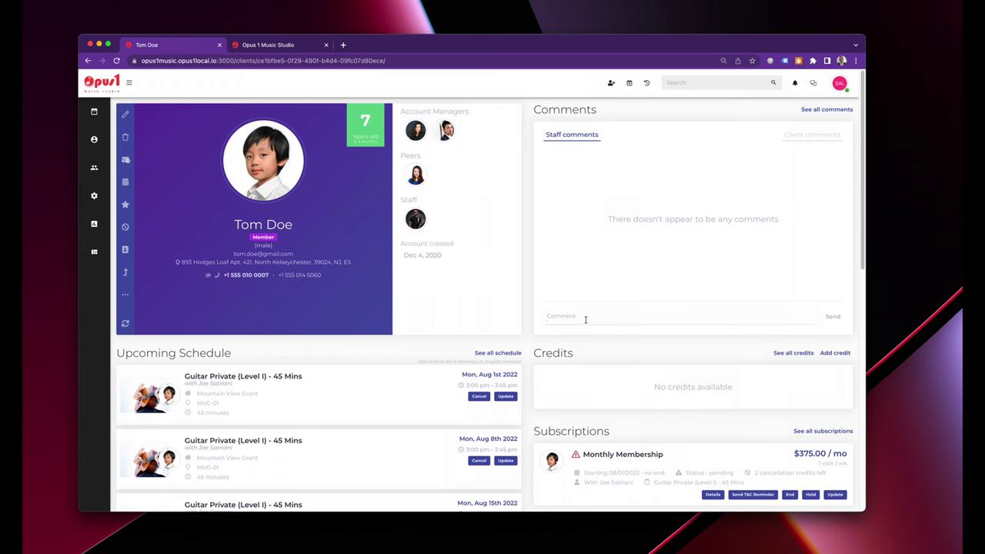
Post a staff comment that the boy's dad called, mentioning a colleague and requesting a call back.
click(586, 320)
text(Tom's dad just called... @)
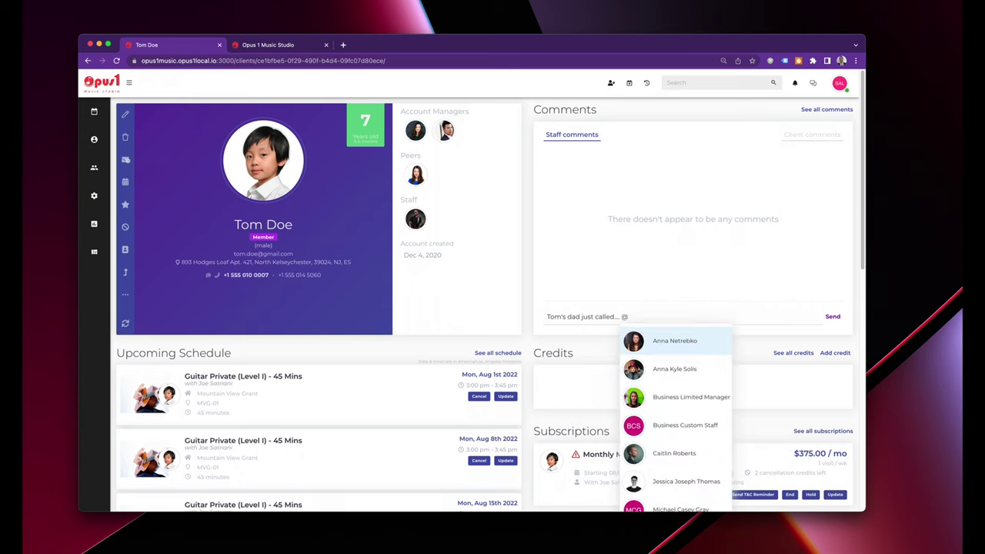
key(Down)
key(Return)
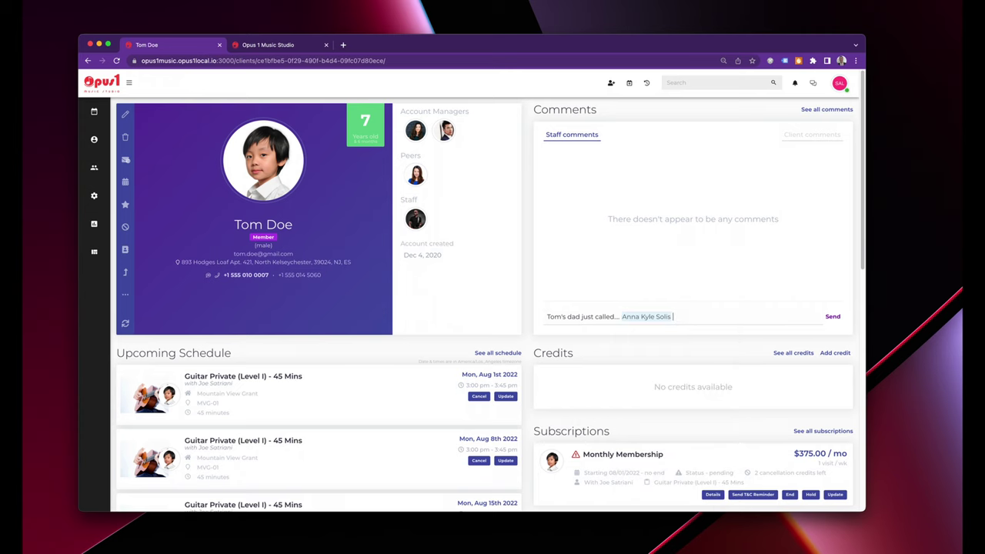
text(PLease give them a call back...)
key(Return)
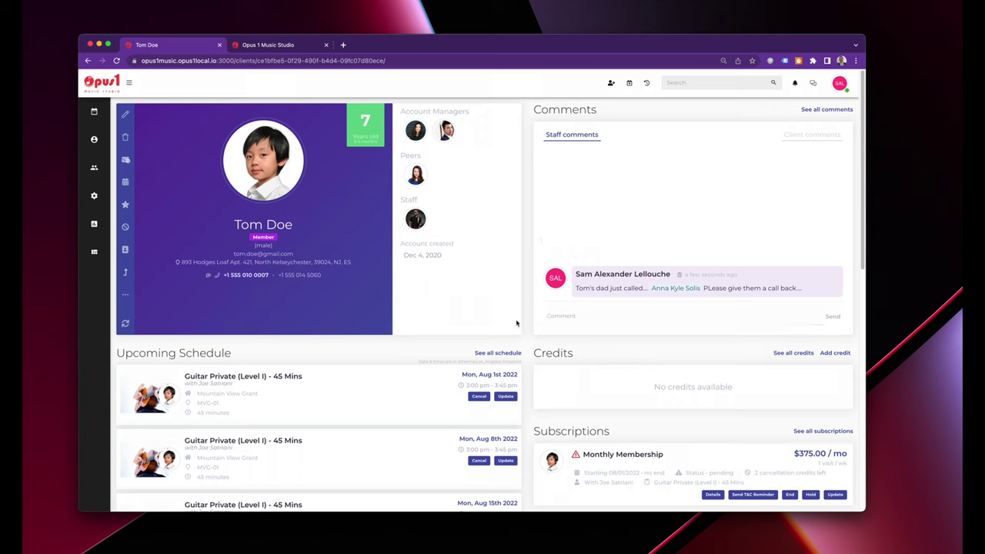
Open a browser window under the client Chrome profile and load the Opus 1 Music Studio site.
click(222, 0)
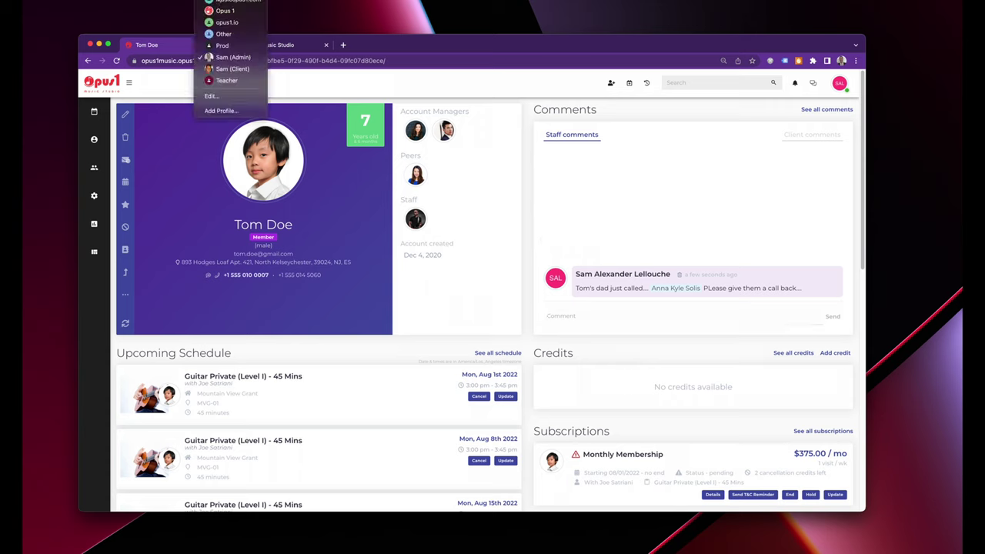
click(226, 69)
text(opus)
key(Return)
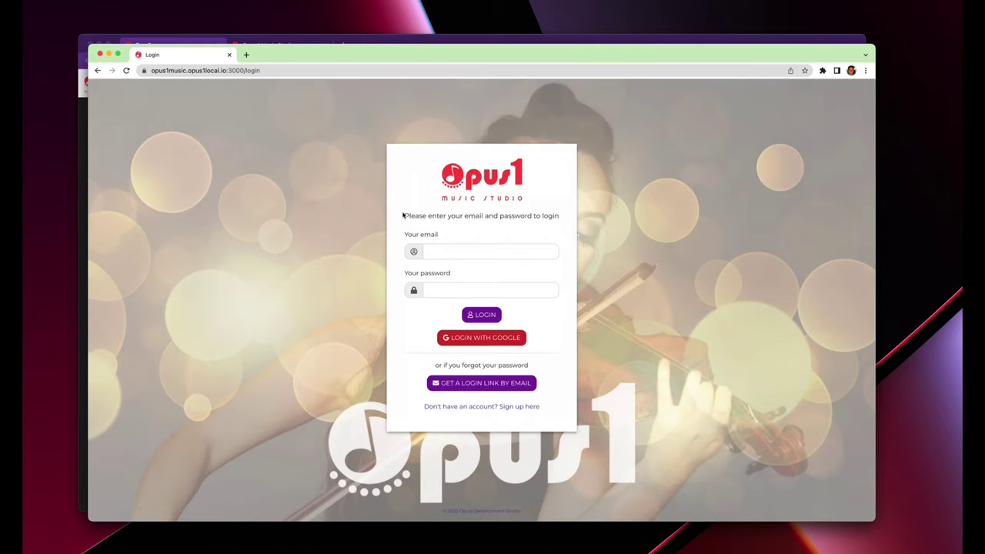
Log in to the client portal with the parent's saved e-mail and the account password.
click(453, 249)
click(454, 267)
click(448, 290)
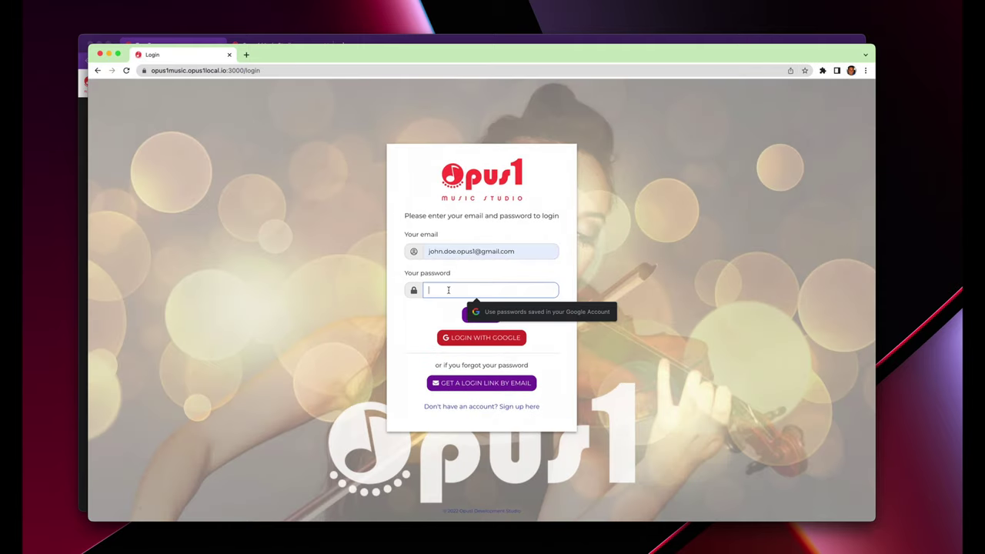
text(pa)
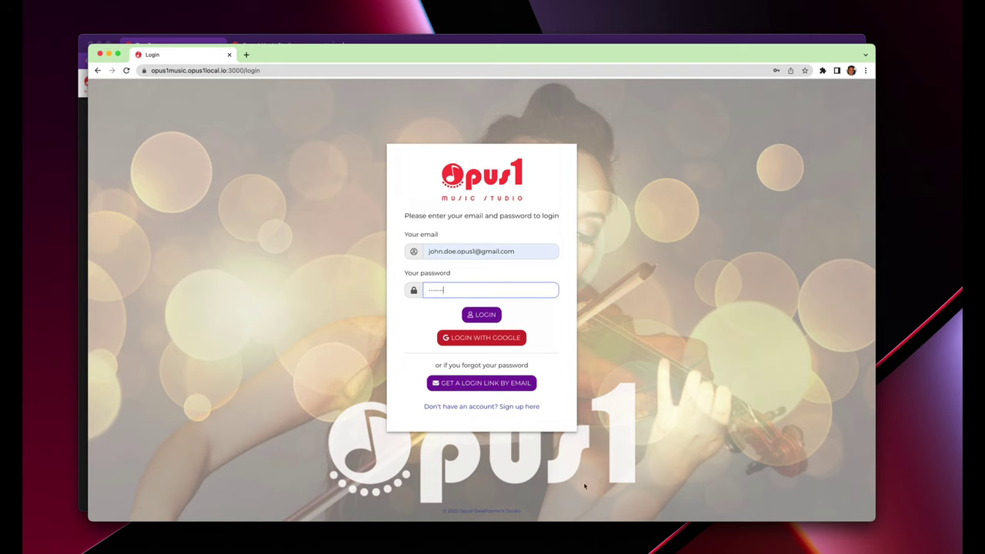
click(481, 314)
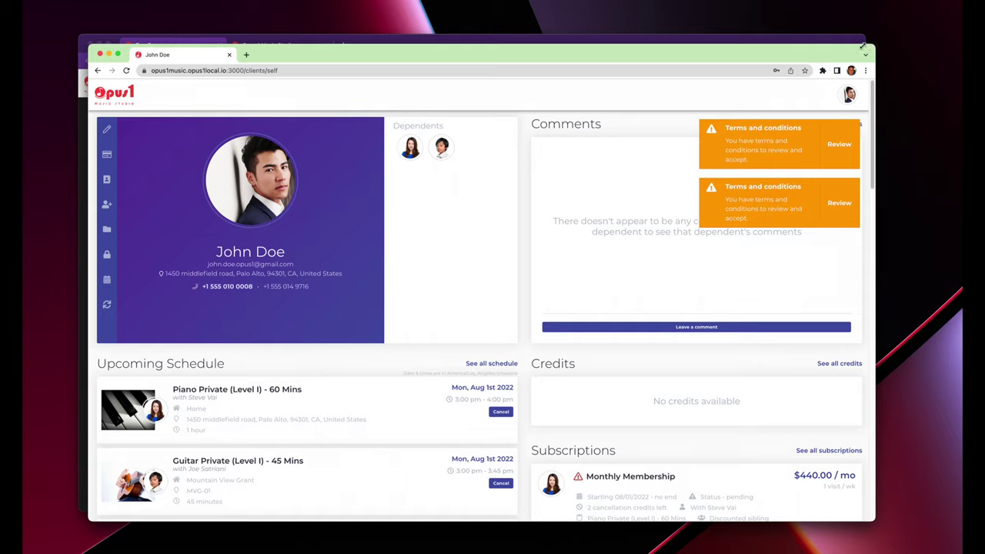
Preview the client portal at phone width, checking its hamburger navigation menu.
drag(876, 44, 311, 17)
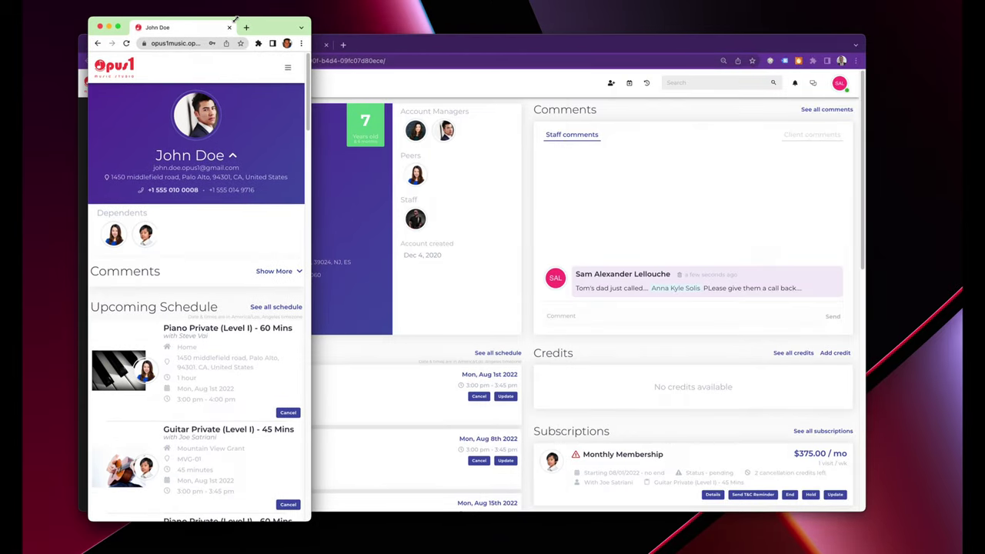
click(288, 67)
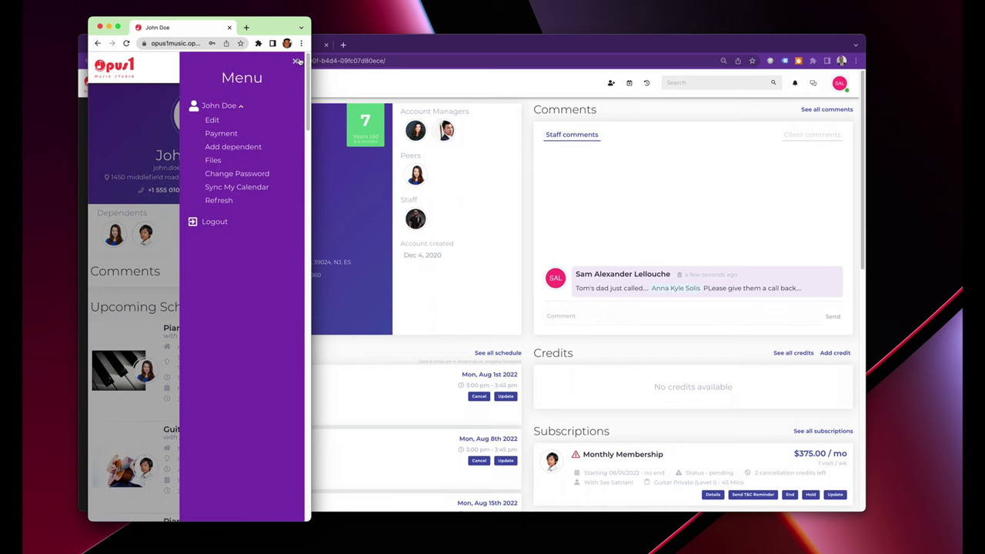
click(296, 60)
Restore the full-width window and scroll down to the two pending Monthly Memberships ($440, $375).
drag(311, 17, 940, 14)
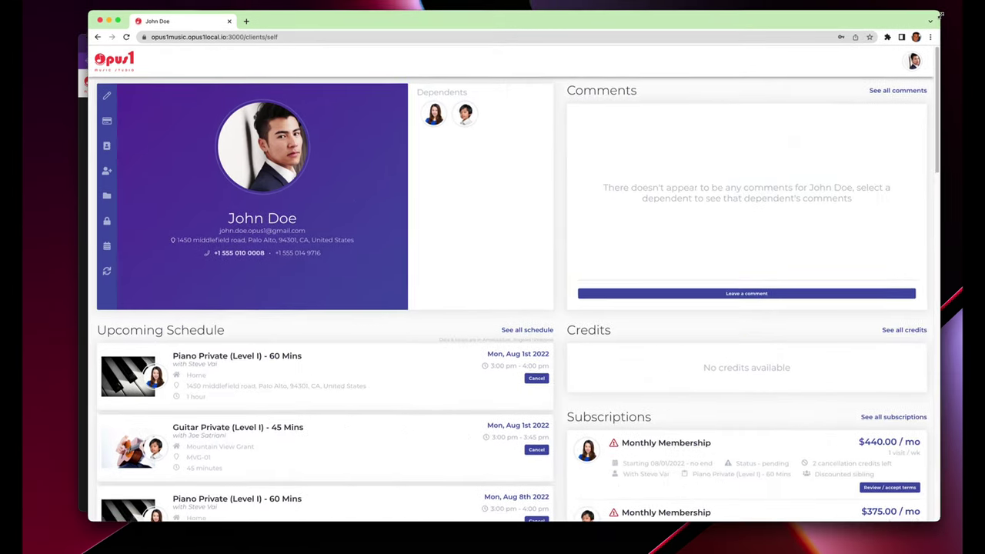
drag(874, 24, 851, 27)
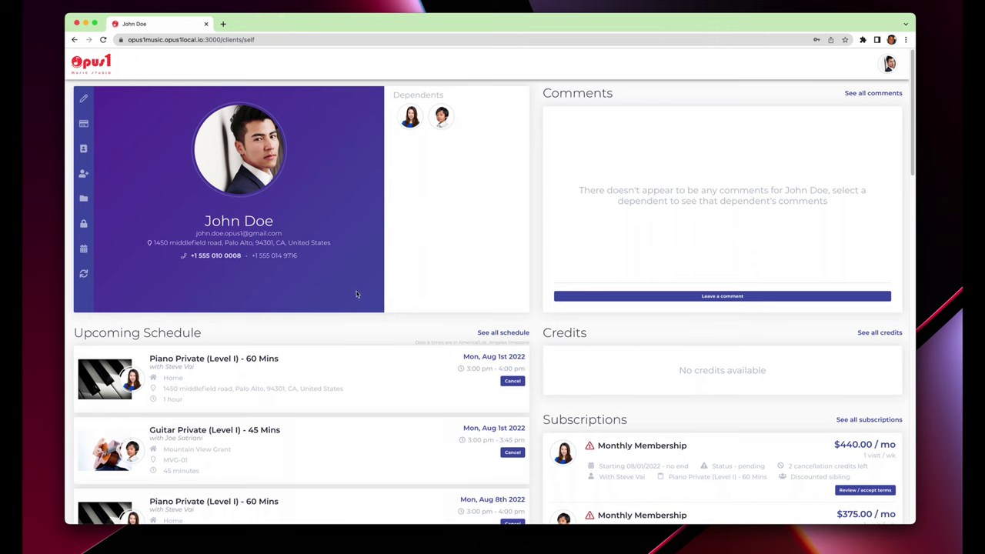
scroll(368, 297, down, 3)
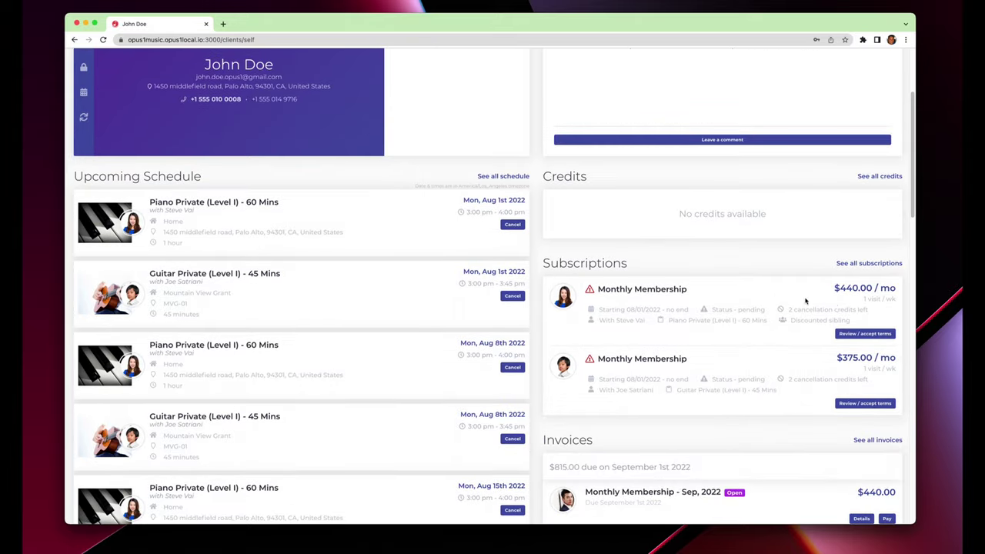
Agree to the cancellation notice and make-up credit terms for the $440 piano membership, then return to the profile.
click(856, 335)
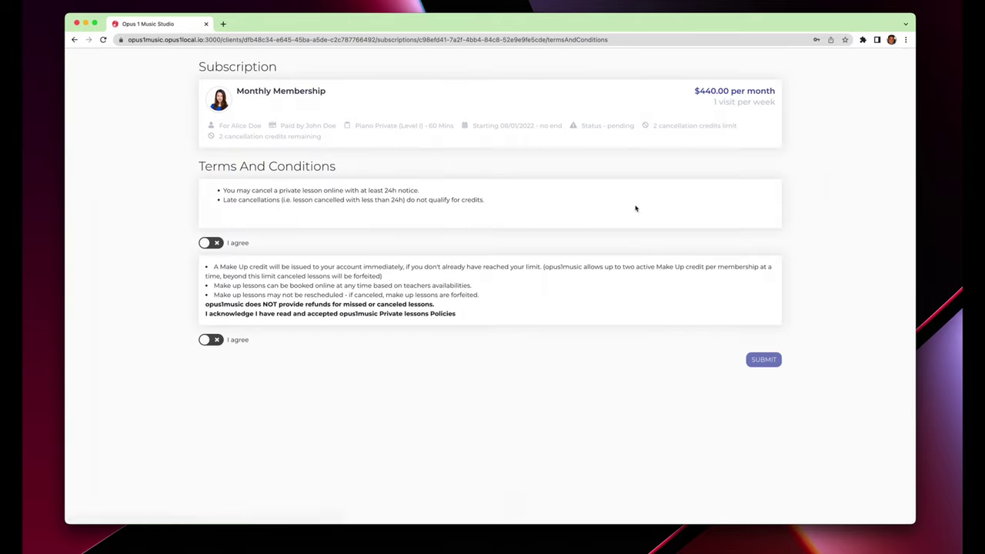
click(216, 242)
click(216, 338)
drag(199, 165, 318, 347)
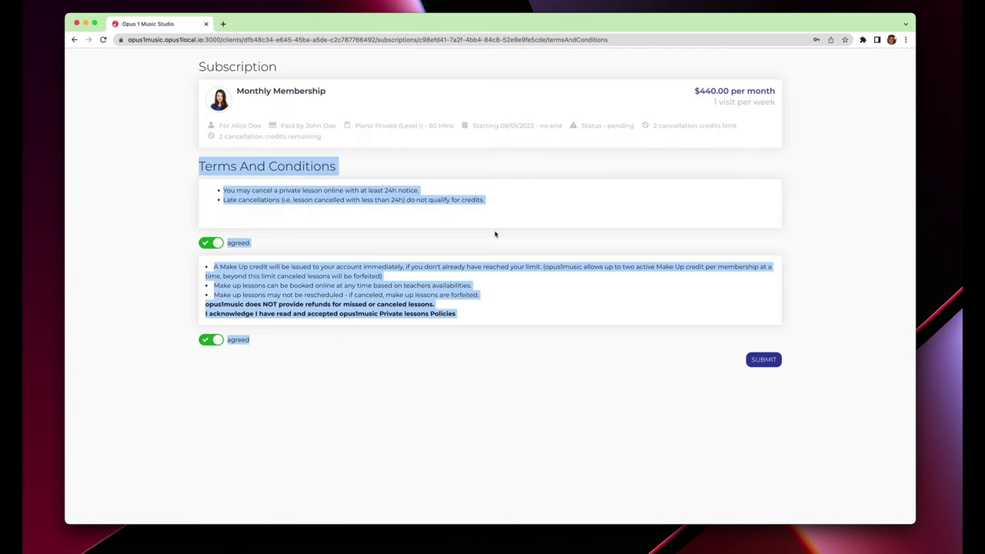
click(513, 164)
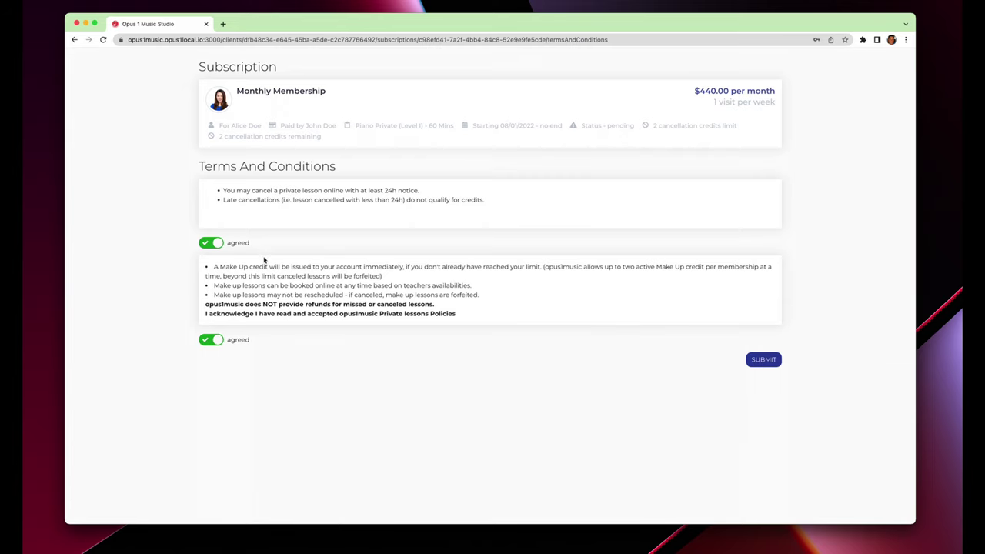
click(760, 360)
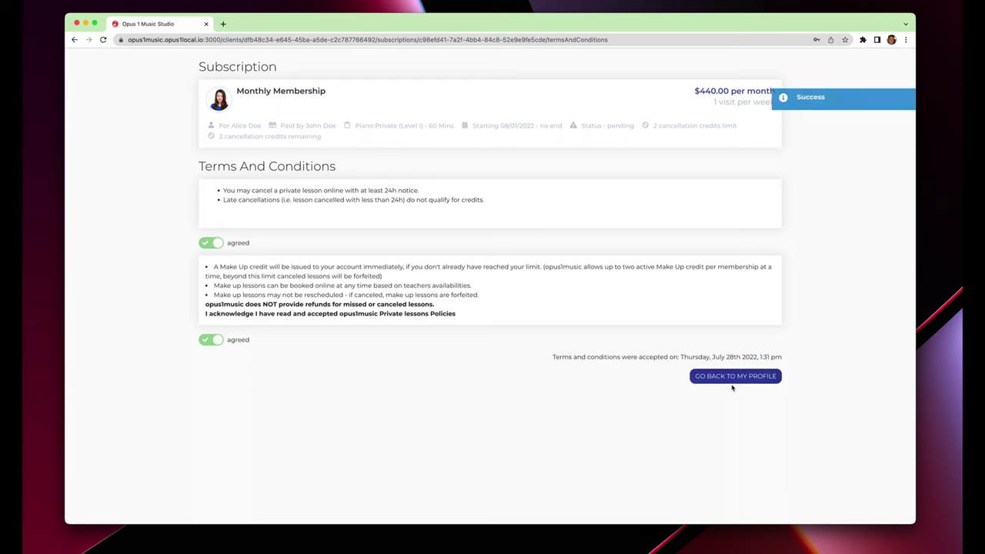
click(736, 376)
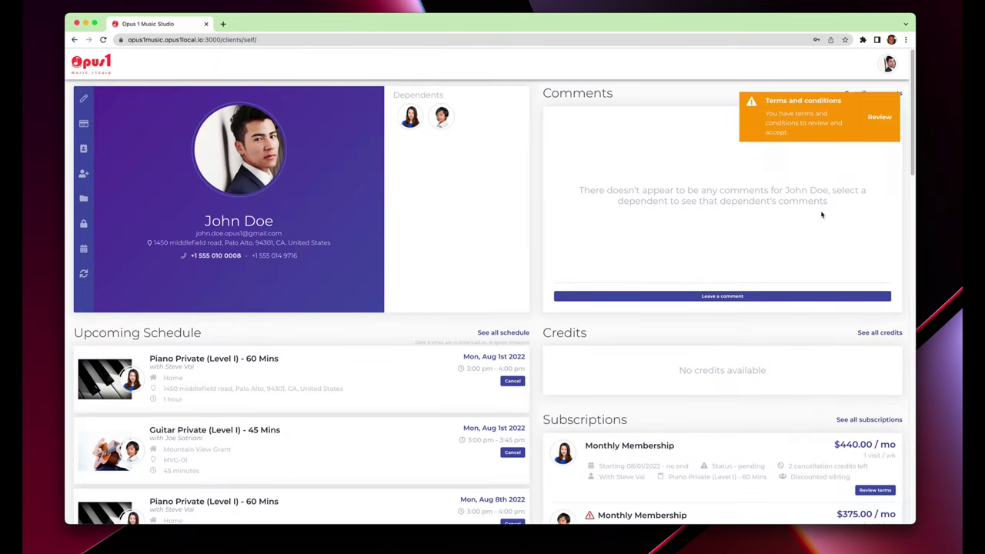
Accept both terms clauses for the $375 guitar membership, return to the profile, and move the portal window aside.
click(874, 116)
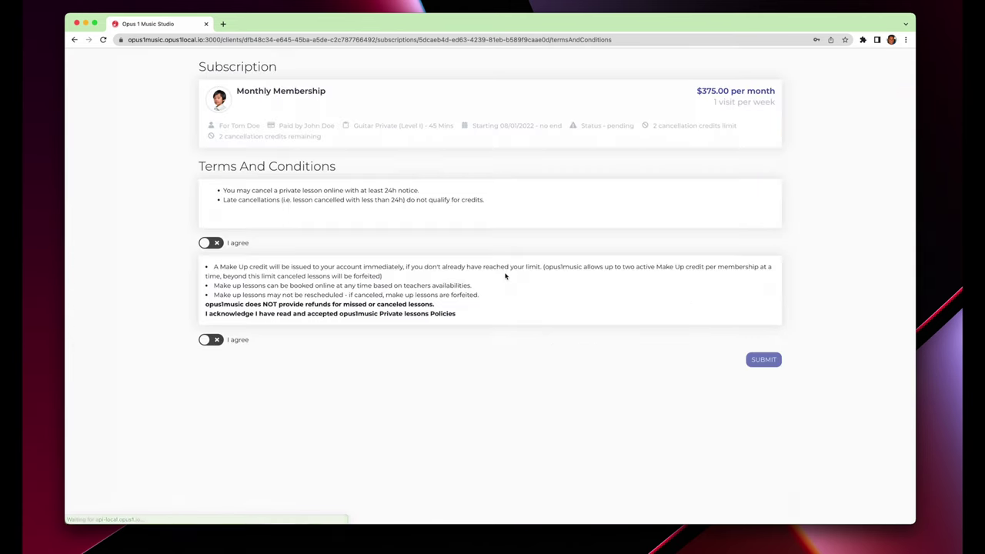
click(212, 243)
click(214, 339)
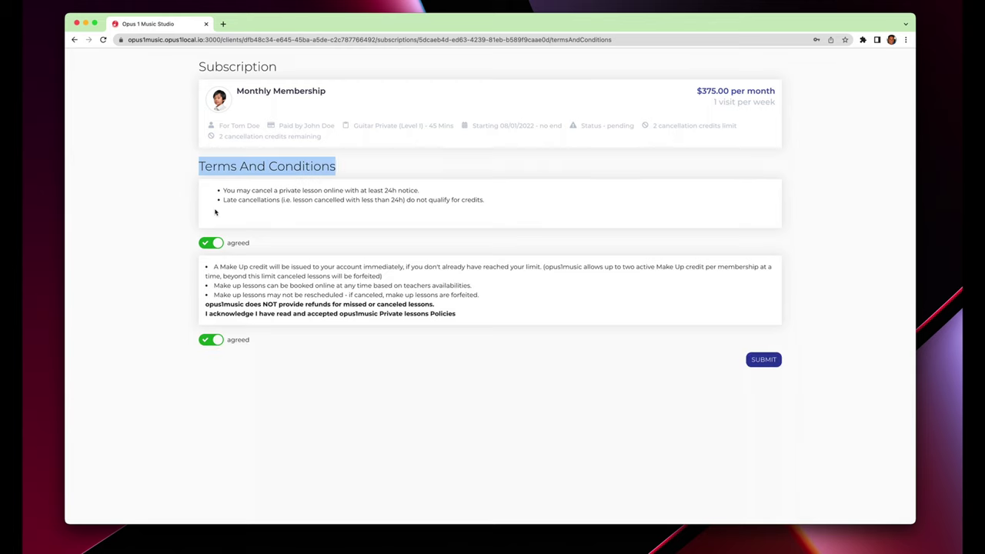
drag(204, 190, 261, 341)
click(290, 352)
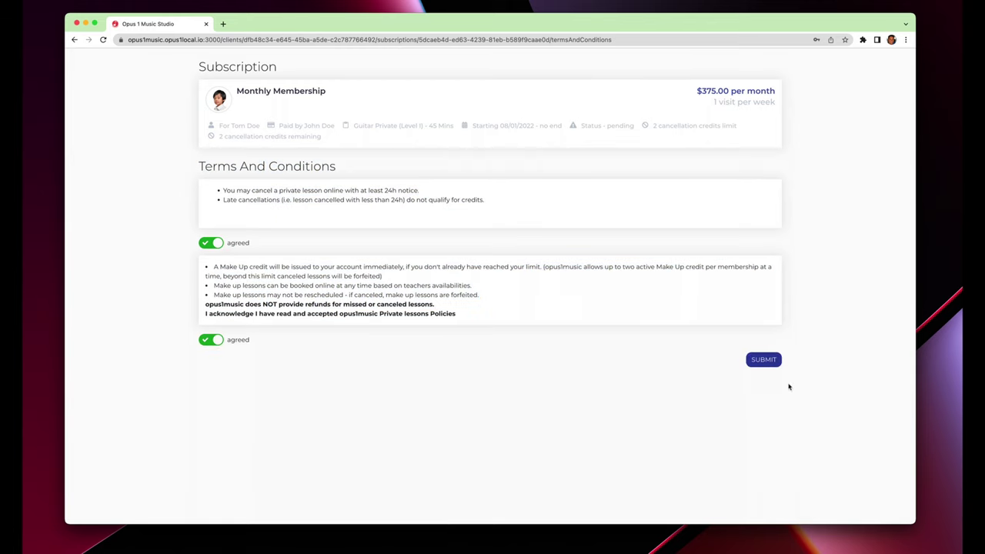
click(763, 359)
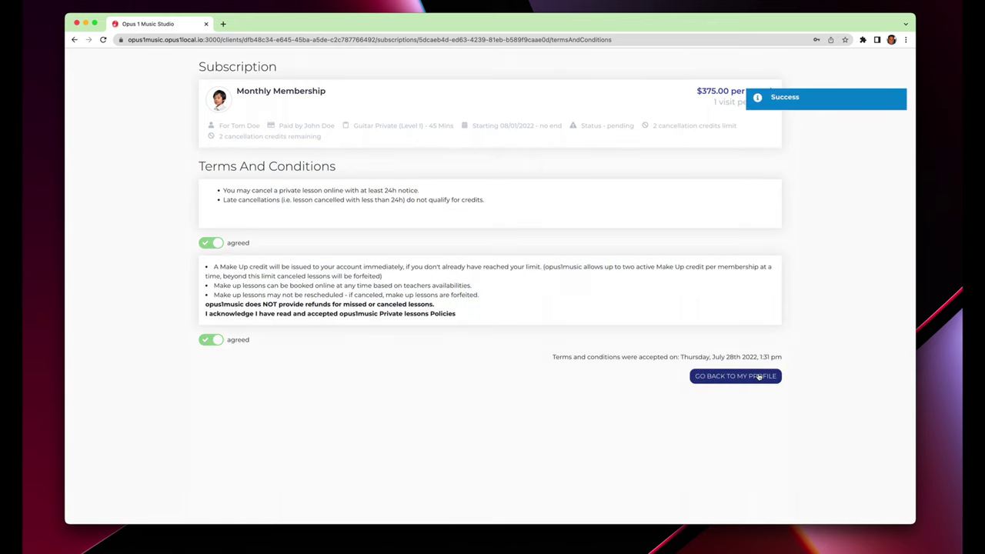
click(759, 376)
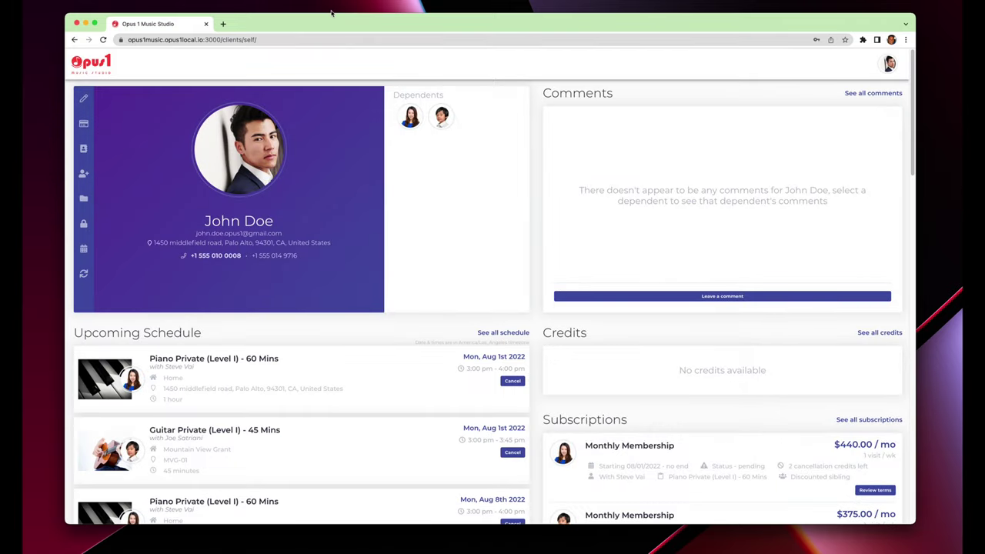
drag(259, 31, 277, 45)
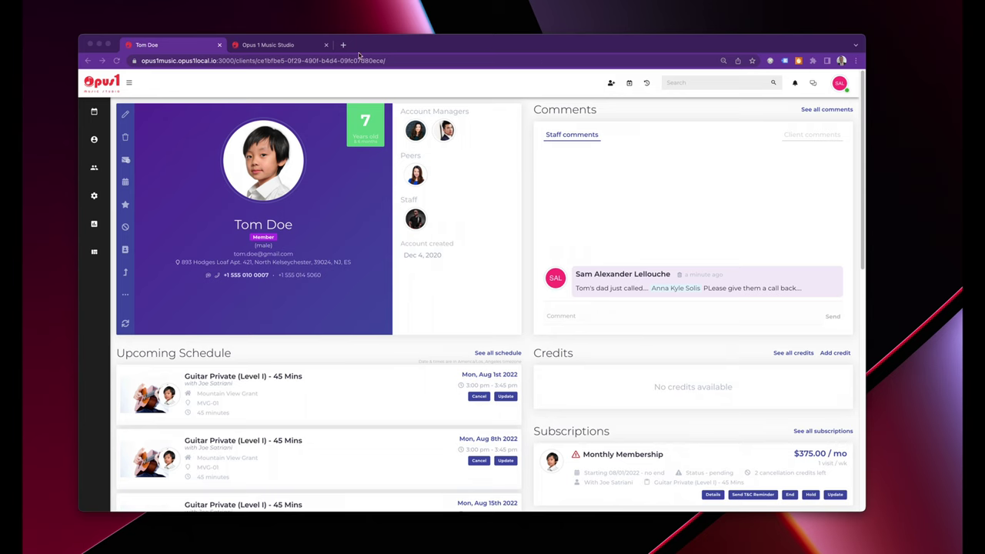
Close the teacher's staff profile tab and load musicopus1.com in a new tab.
click(302, 48)
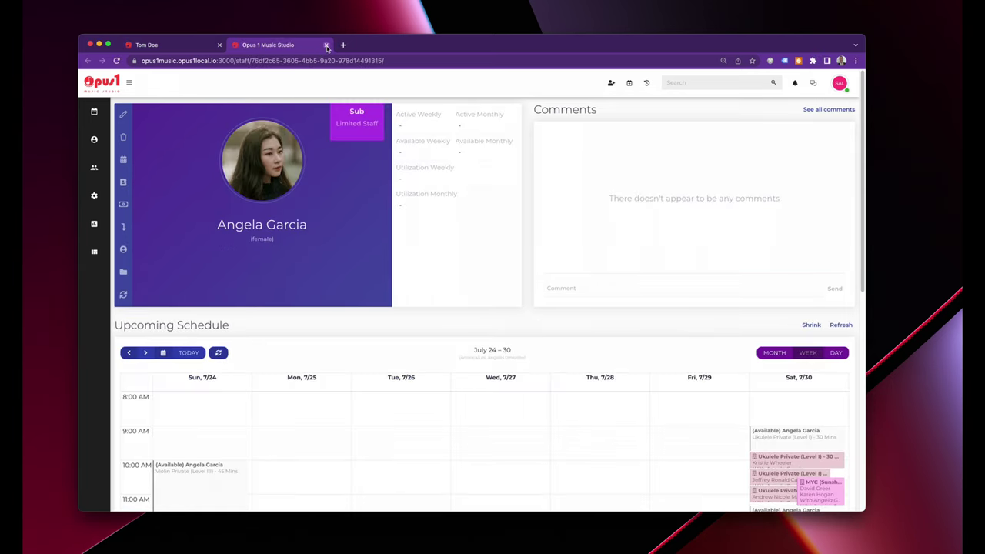
click(325, 45)
key(ctrl+t)
click(309, 59)
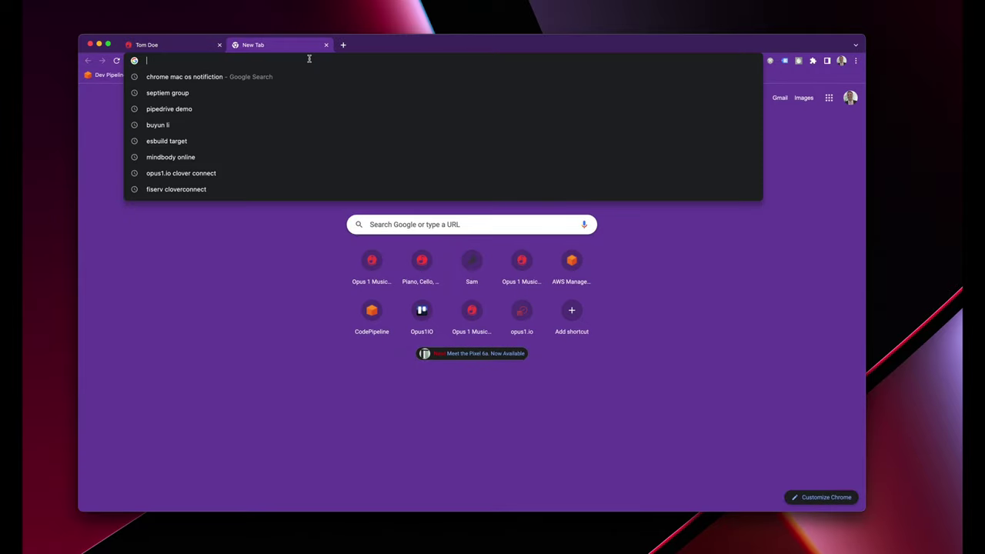
text(music)
key(Return)
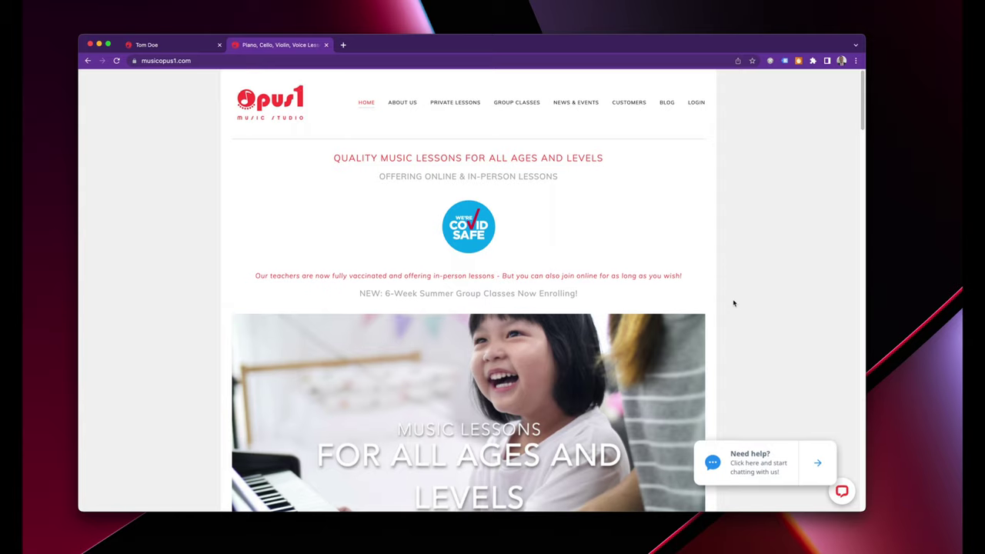
Scroll down the studio homepage and start booking a Private Trial Lesson.
scroll(732, 302, down, 4)
scroll(732, 302, down, 4)
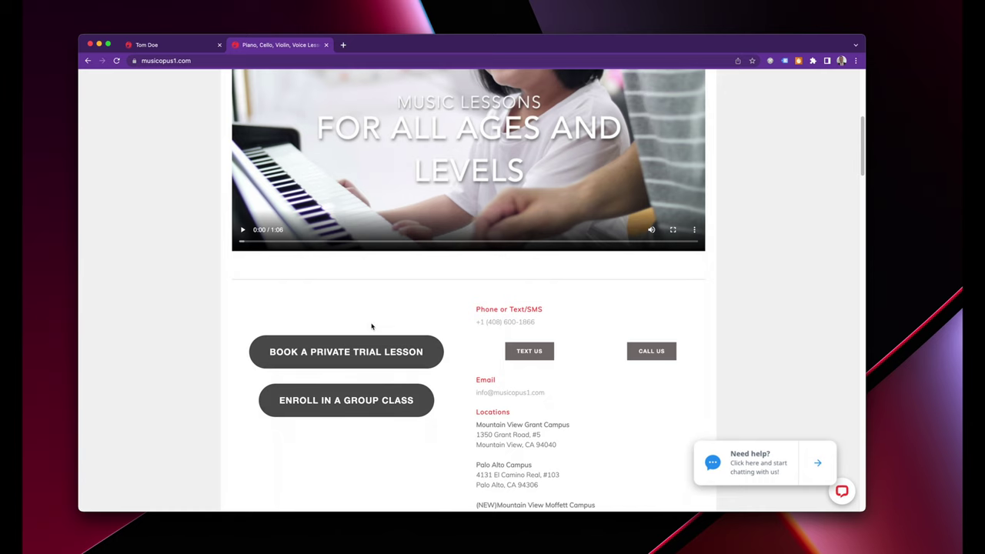
scroll(353, 470, down, 2)
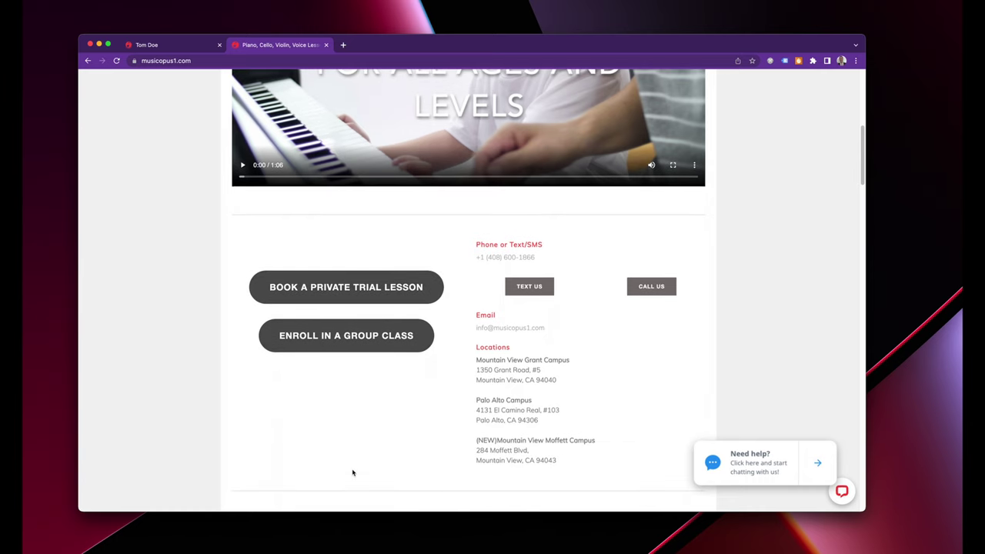
click(330, 289)
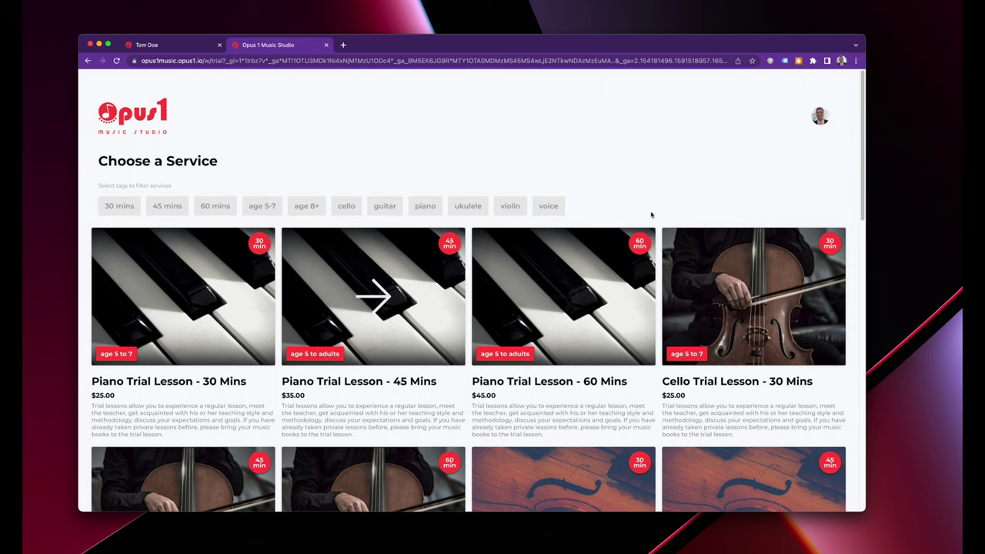
Browse the trial lesson cards and choose the $35 Piano Trial Lesson - 45 Mins.
drag(866, 129, 893, 133)
scroll(493, 415, down, 2)
scroll(585, 388, down, 3)
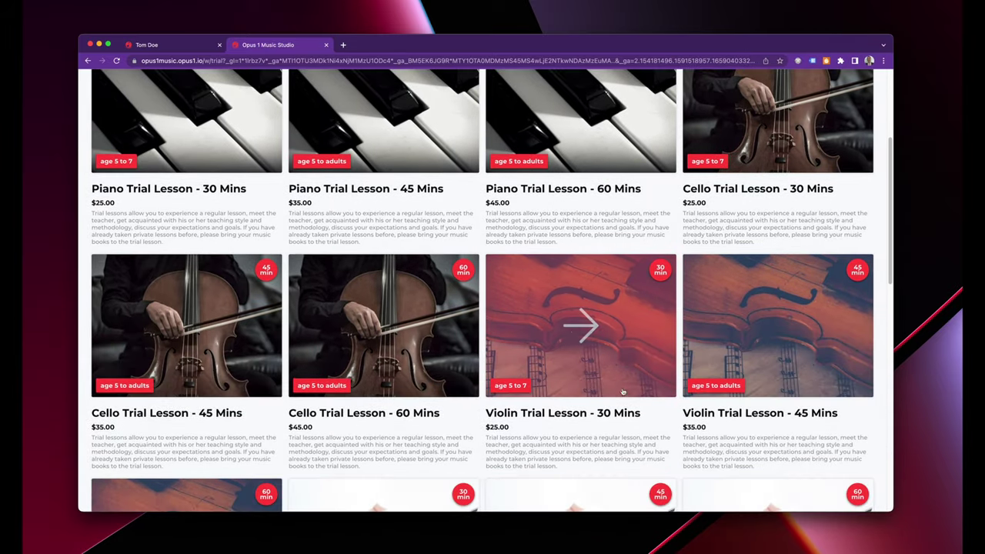
scroll(585, 385, down, 5)
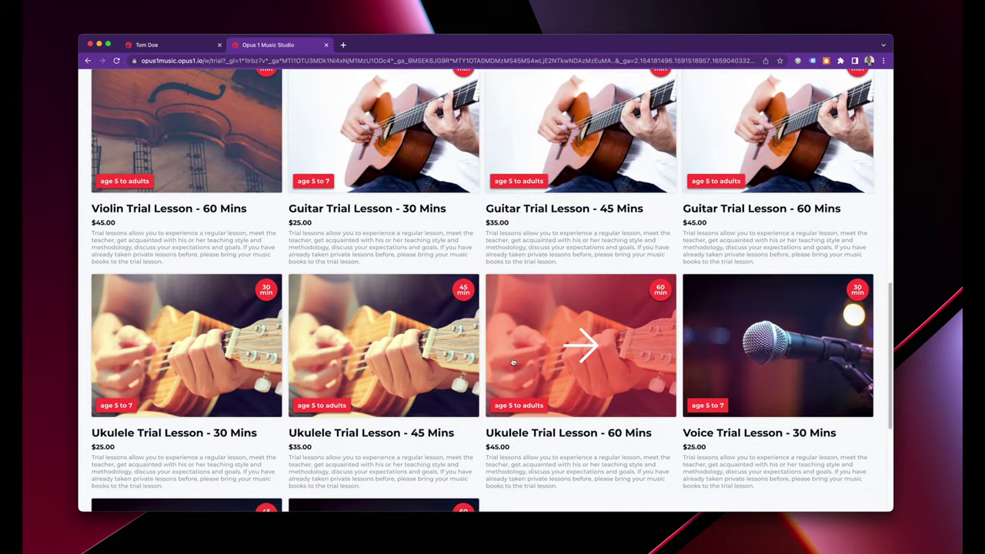
scroll(512, 362, up, 10)
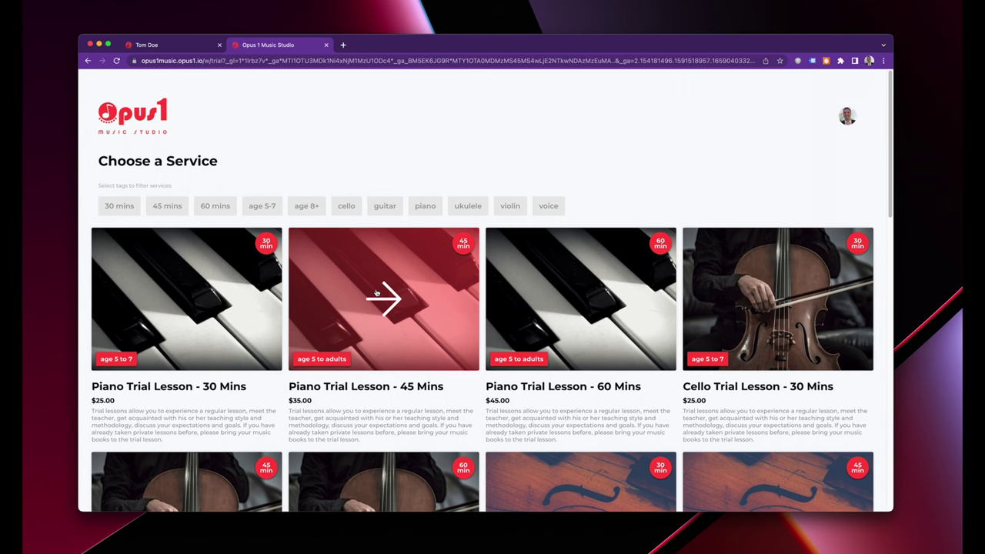
click(376, 292)
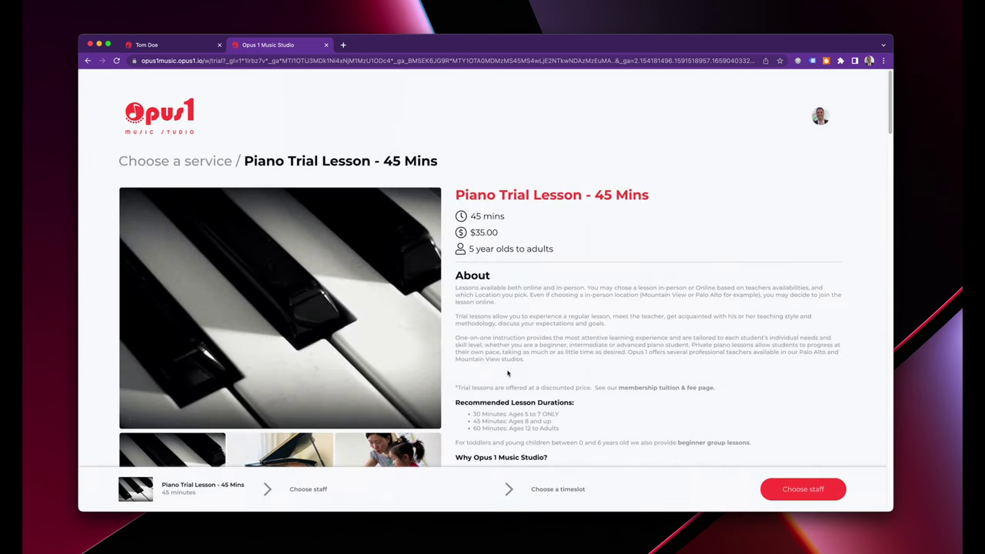
Read the service's details, including the 5 year olds to adults age range and About text, down to STAFF.
scroll(507, 374, down, 3)
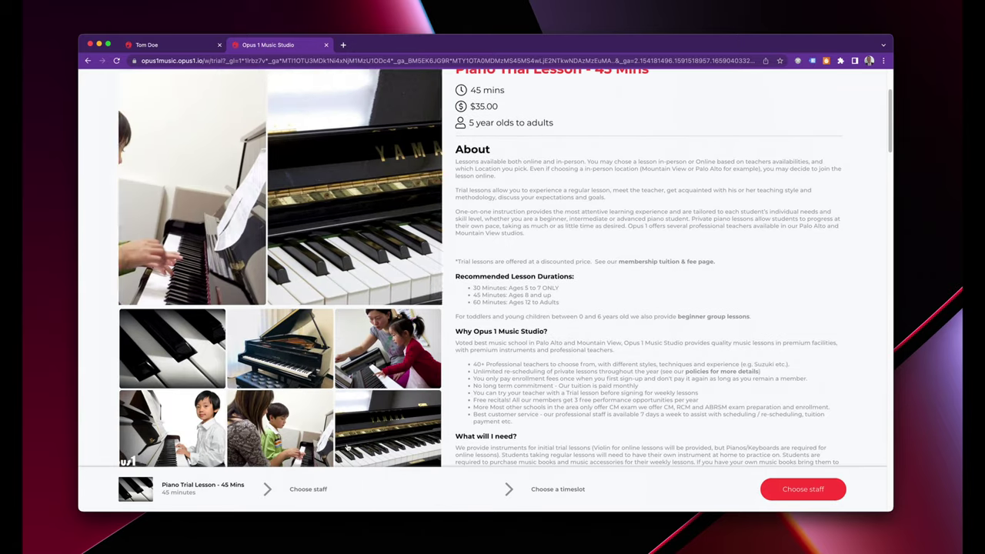
scroll(356, 443, down, 2)
scroll(356, 443, up, 2)
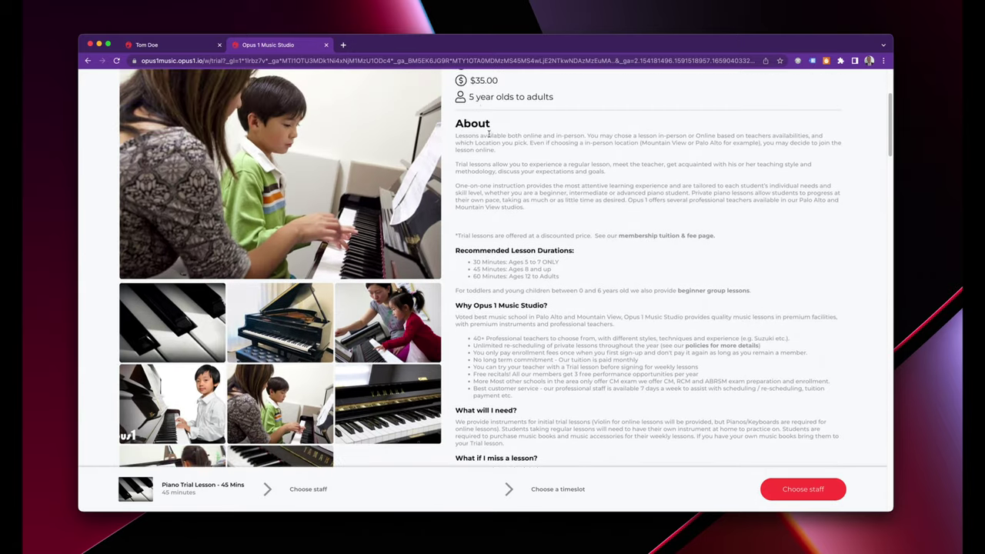
drag(466, 102, 553, 100)
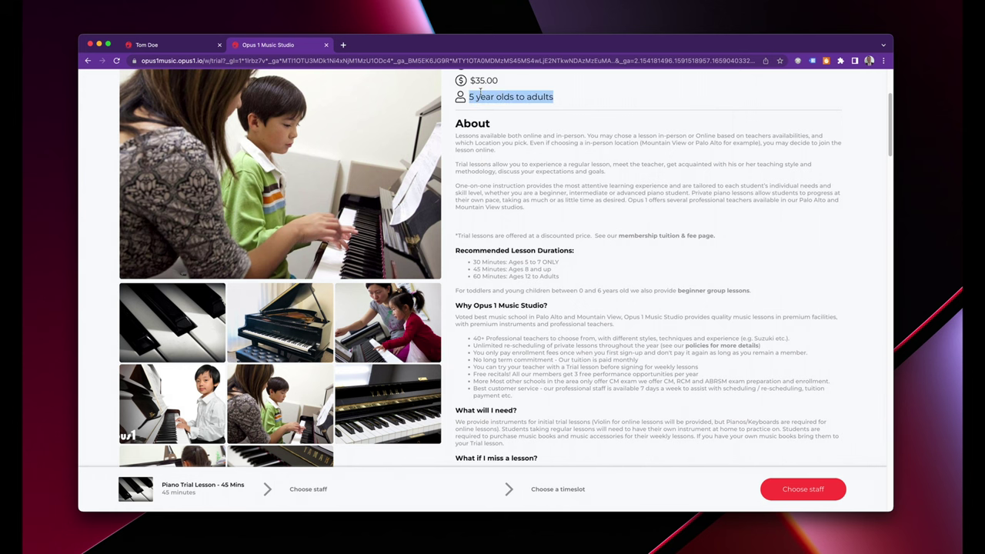
drag(456, 132, 564, 408)
click(565, 408)
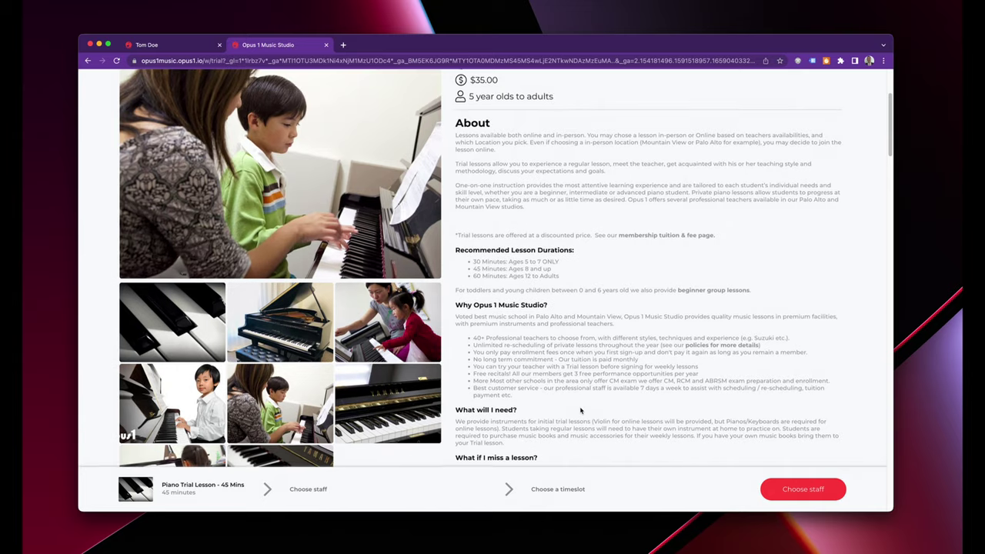
scroll(578, 409, down, 5)
scroll(580, 409, down, 3)
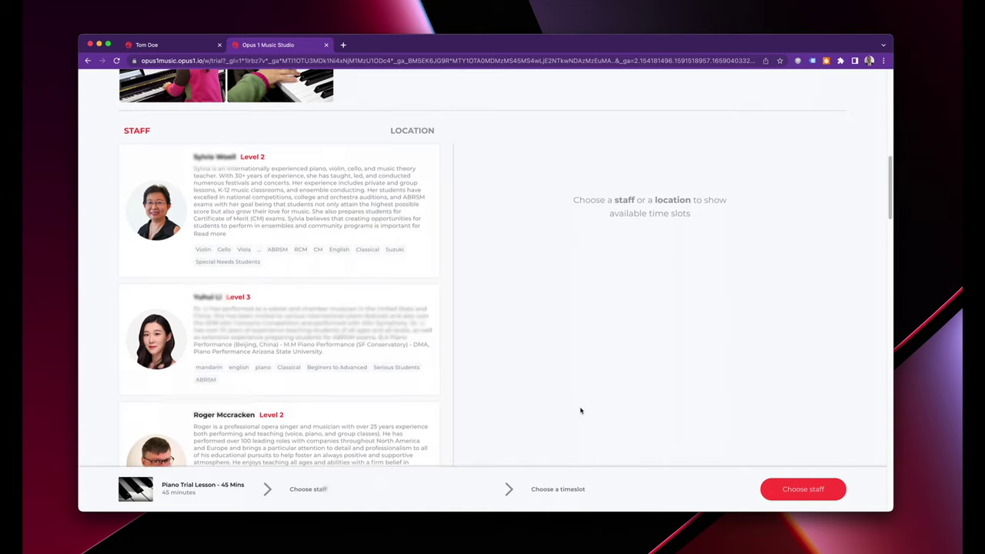
scroll(554, 396, down, 1)
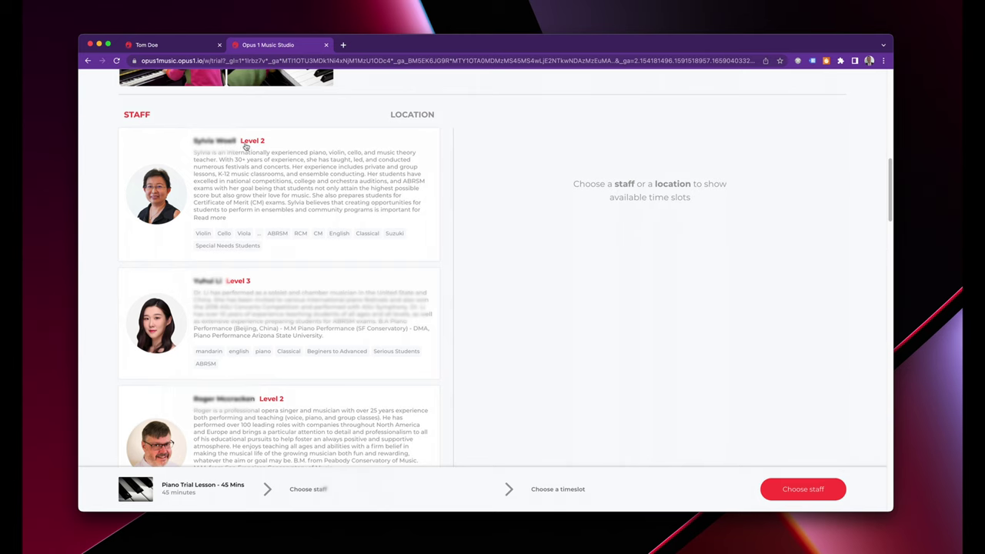
drag(240, 143, 264, 144)
Pick the first Level 2 teacher and the Sat July 30 11:30 Mountain View Moffett slot, then book it.
click(264, 144)
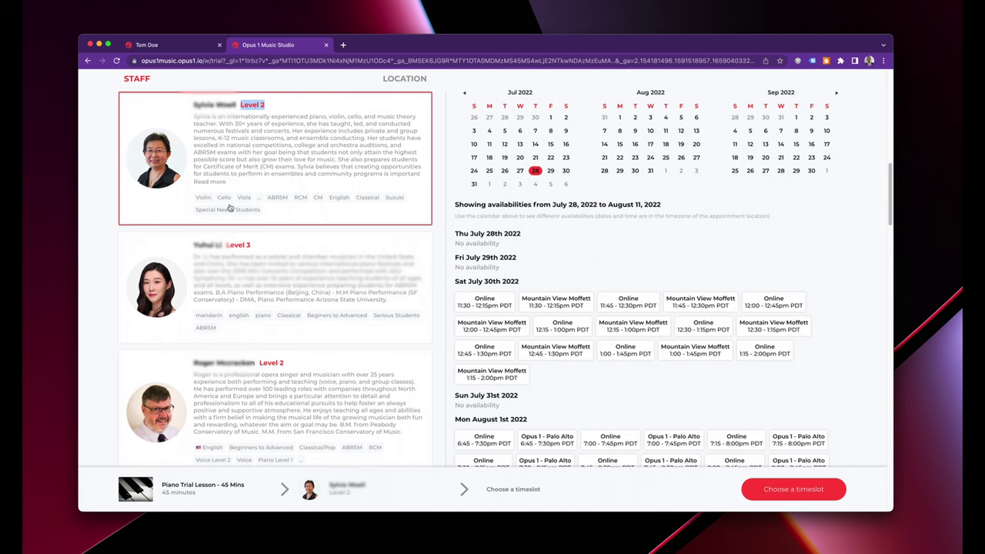
click(303, 212)
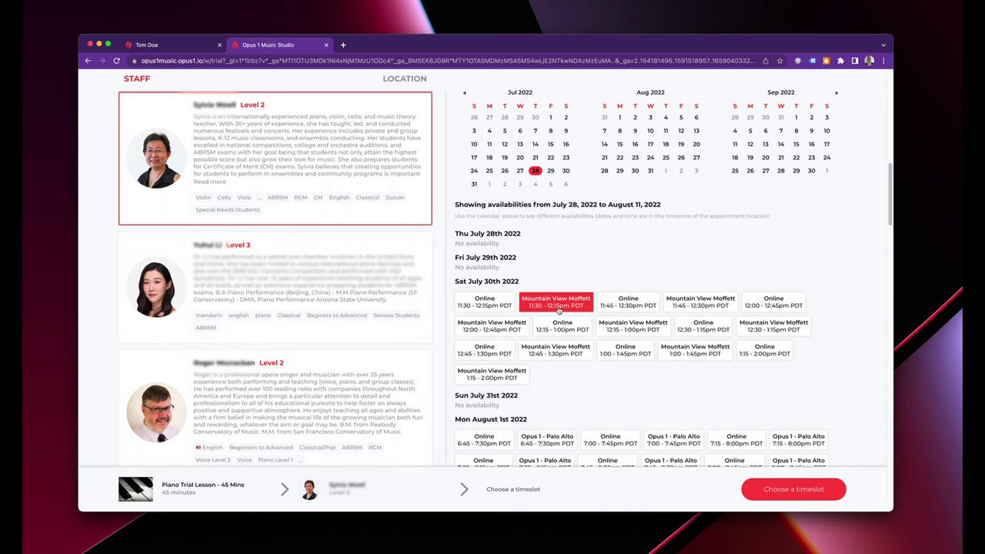
click(541, 305)
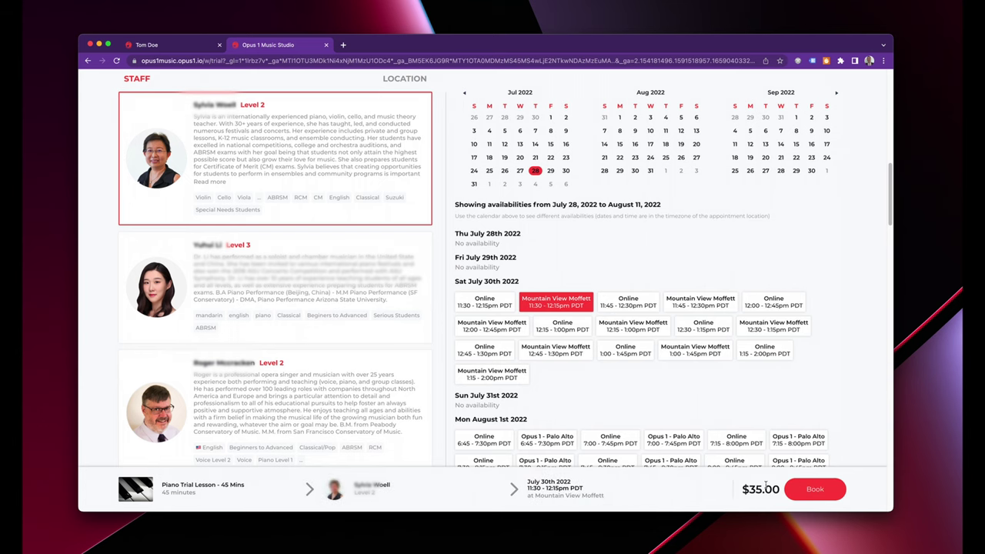
click(811, 497)
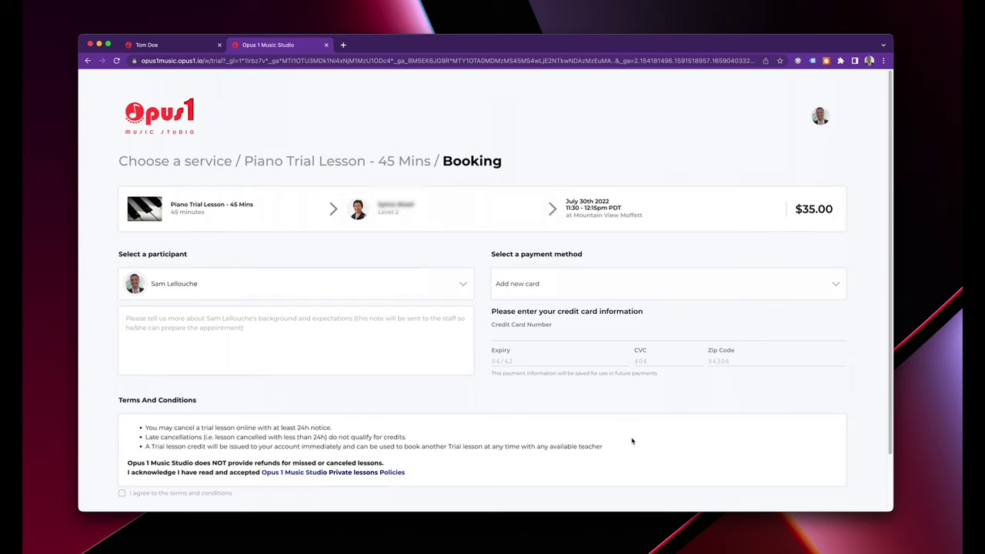
Set the account holder as participant, enter test card details, and accept the terms.
click(205, 287)
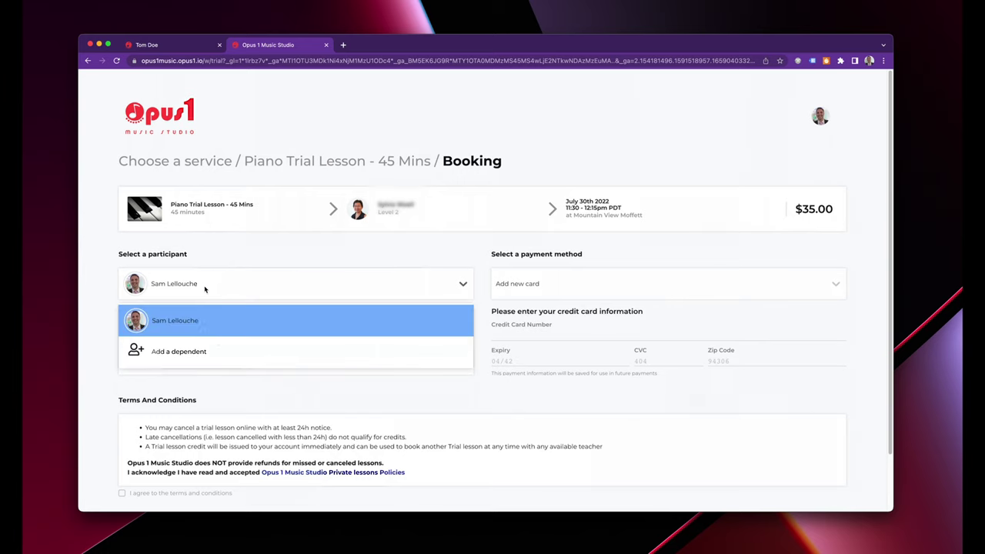
click(234, 258)
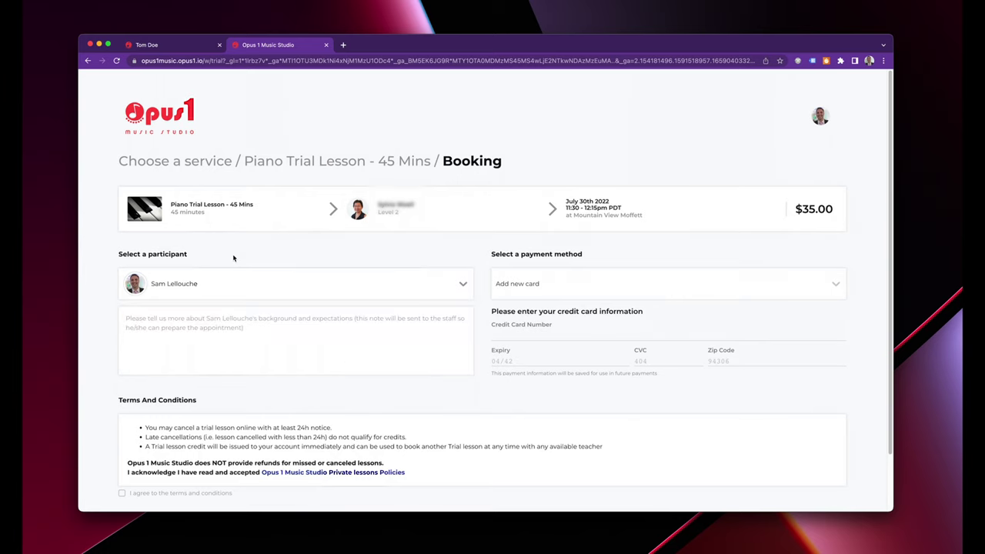
click(530, 334)
text(4242 4242 4242 424204/44444444444)
click(157, 495)
scroll(191, 367, down, 2)
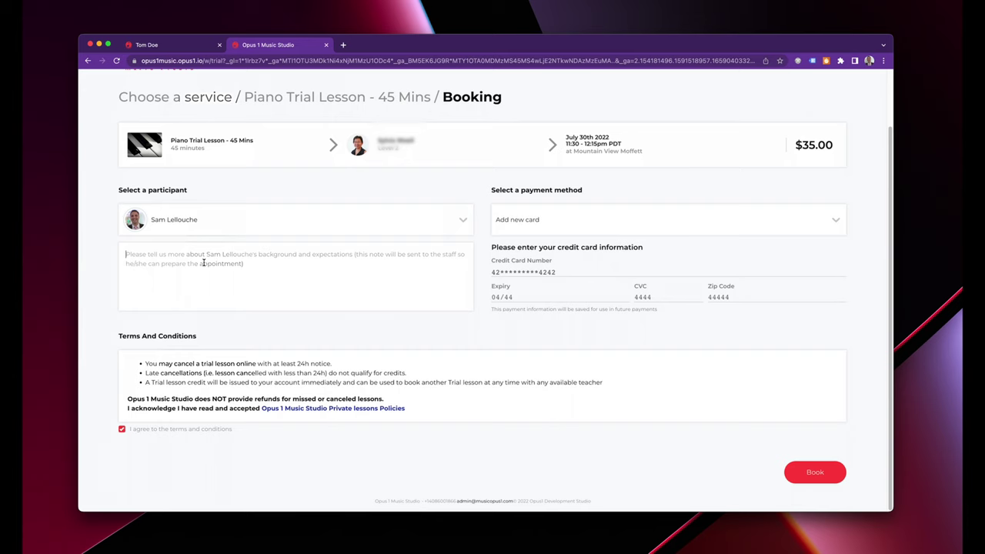
click(209, 269)
Go to opus1music.opus1.io/stats/conversions in the address bar.
click(204, 62)
text(https://opus1music.opus1.io/)
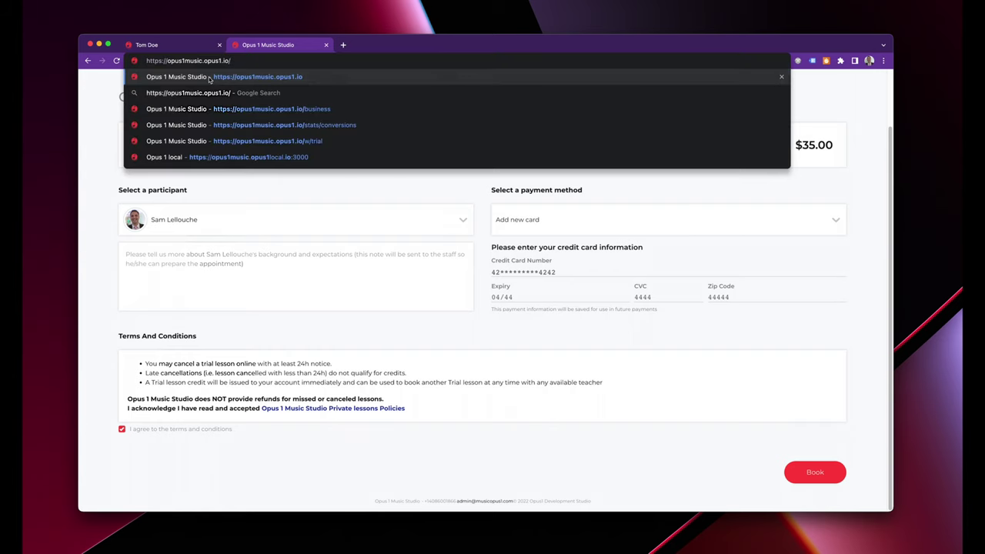
text(stats)
key(Return)
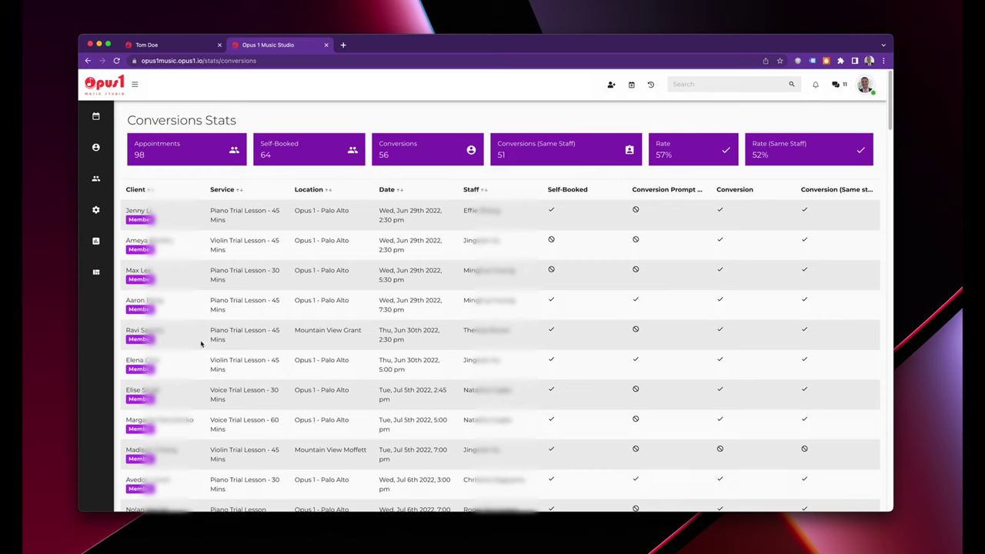
Review the conversion stats (98 appointments, 56 conversions, 57% rate) and the per-trial outcomes table.
drag(136, 158, 148, 159)
mouse_move(641, 225)
scroll(663, 391, down, 5)
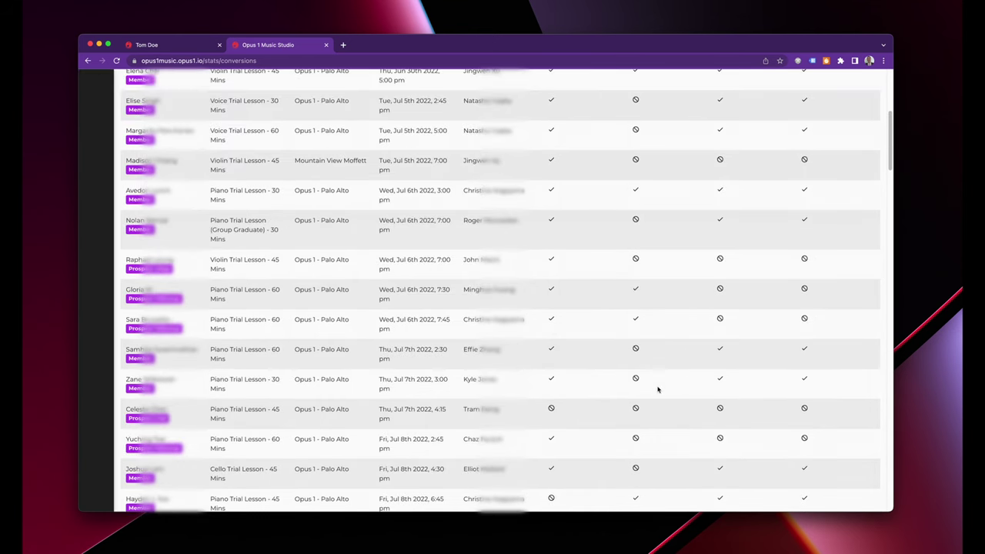
scroll(658, 389, down, 4)
scroll(658, 390, down, 15)
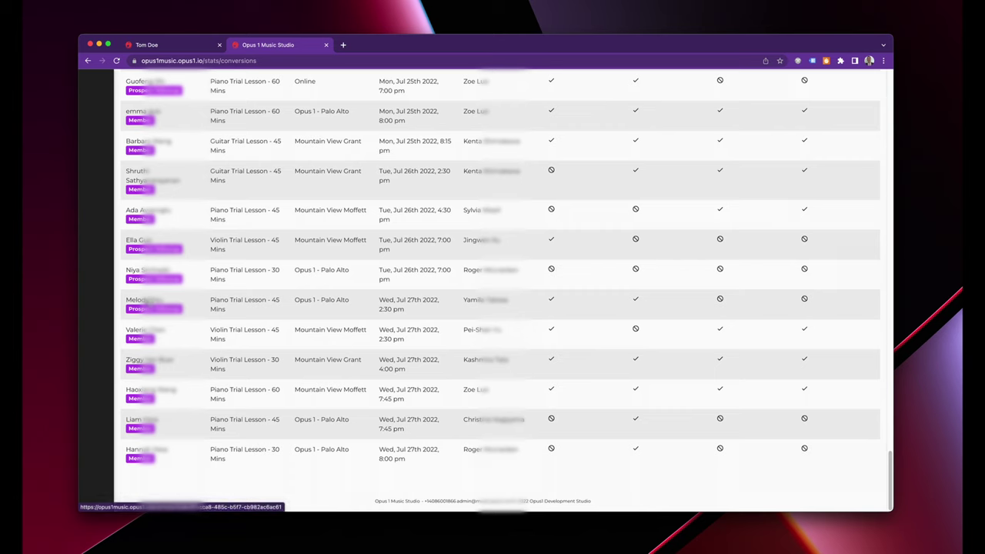
Open a client's profile in a new tab and switch to the parent's portal profile.
right_click(137, 300)
click(285, 138)
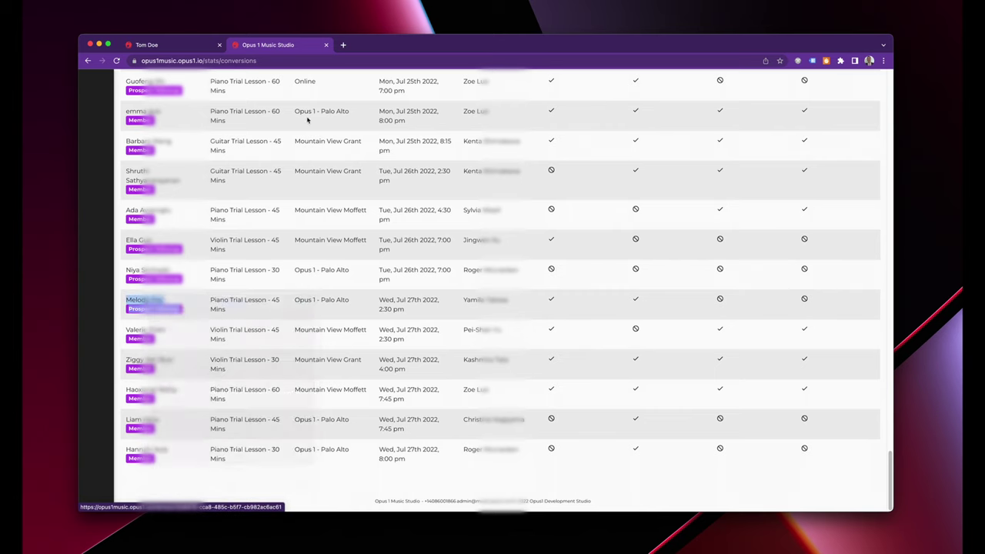
click(370, 45)
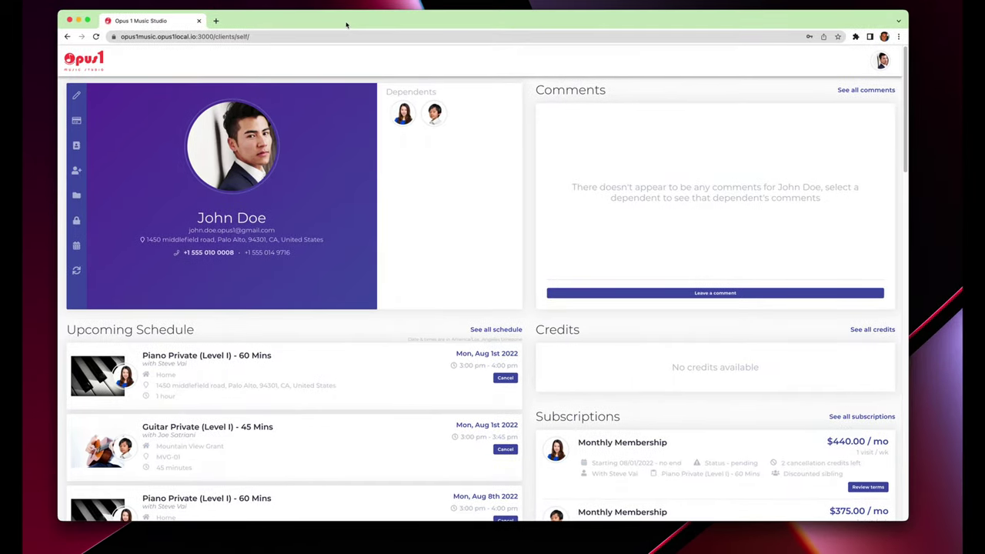
key(super+minus)
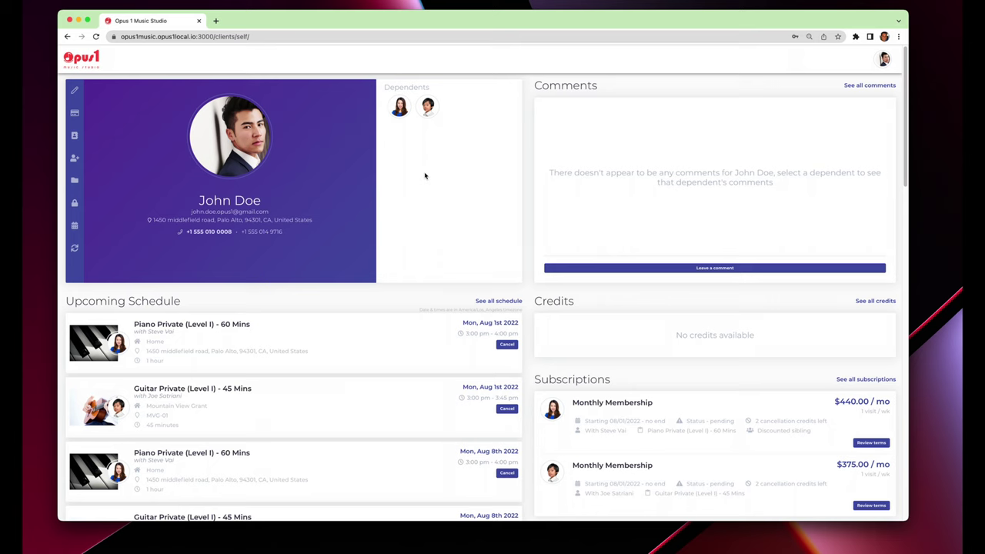
click(425, 110)
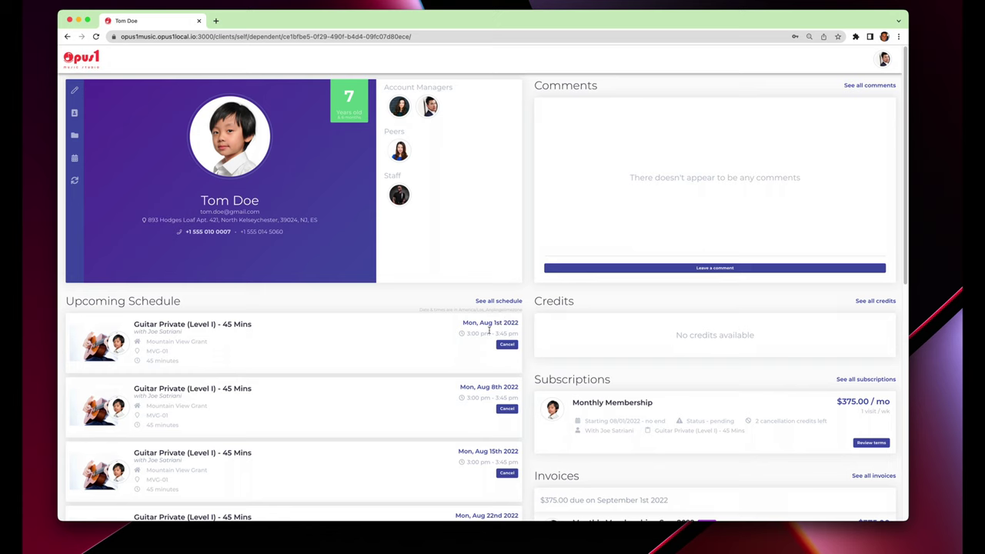
Start cancelling the Mon, Aug 1st Guitar Private (Level I) - 45 Mins lesson.
click(506, 345)
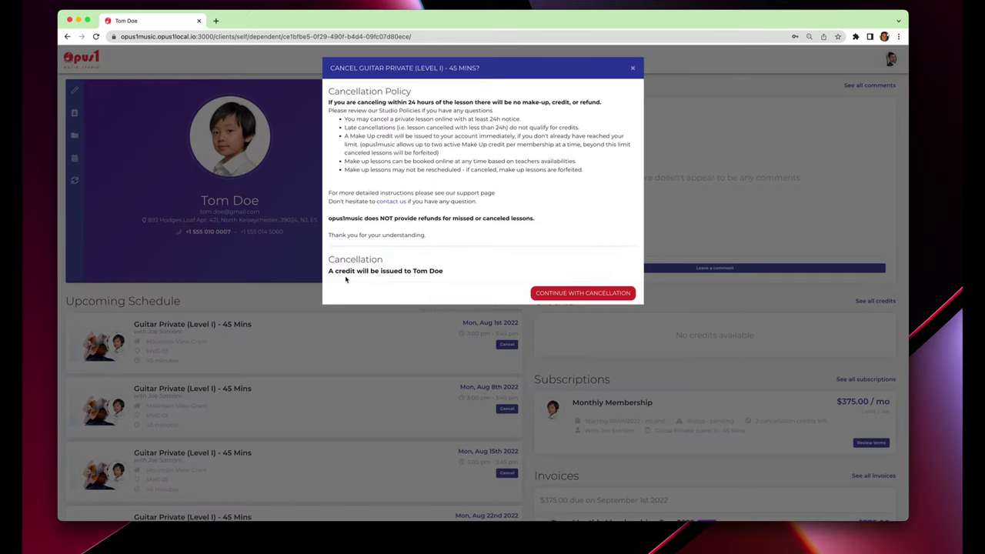
Review the cancellation policy and its make-up credit promise, then confirm cancelling the Aug 1st lesson.
drag(329, 271, 454, 274)
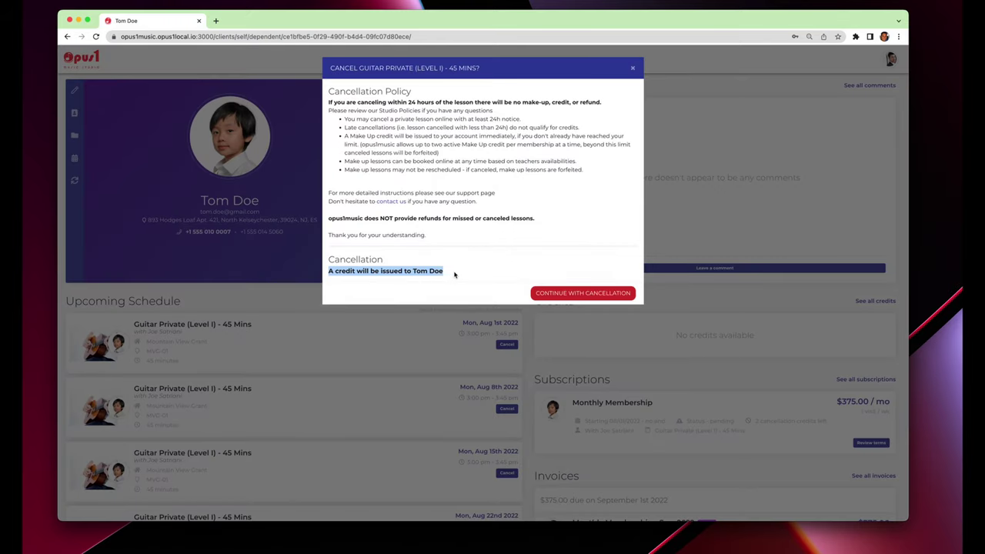
double_click(376, 261)
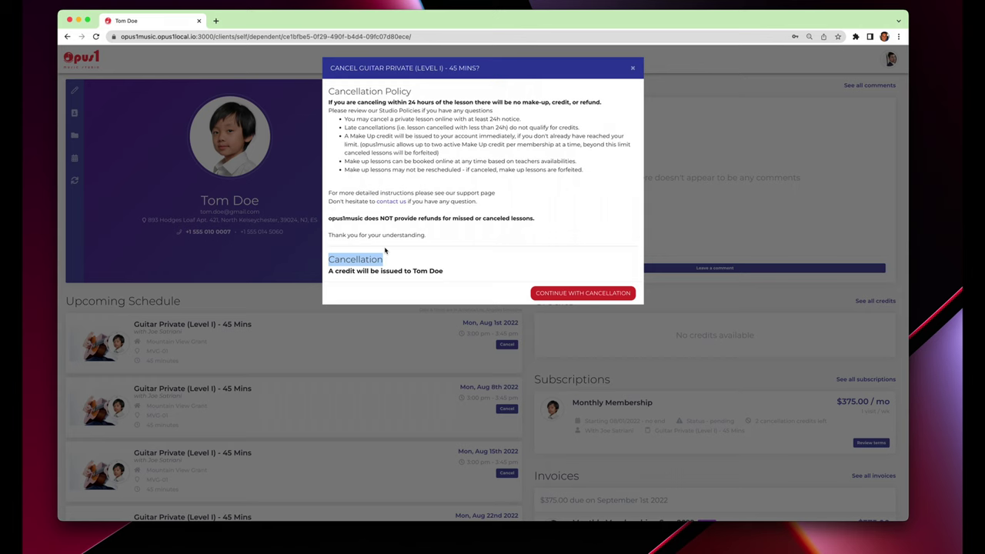
click(392, 251)
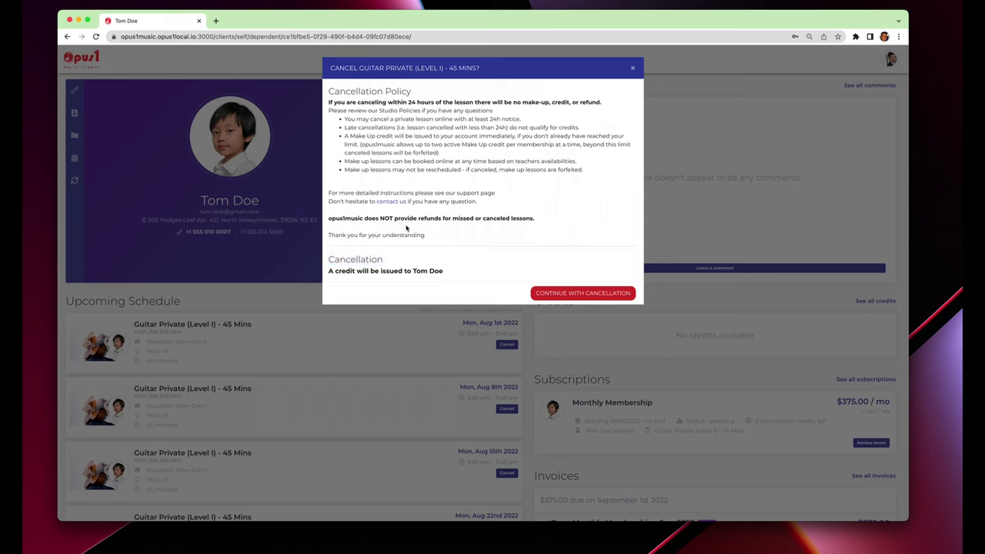
drag(329, 101, 453, 241)
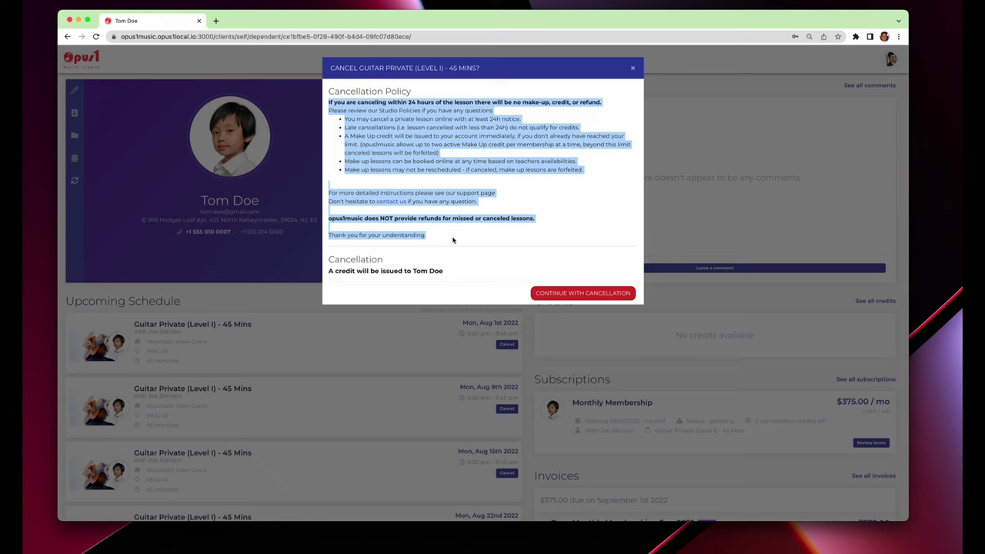
click(329, 105)
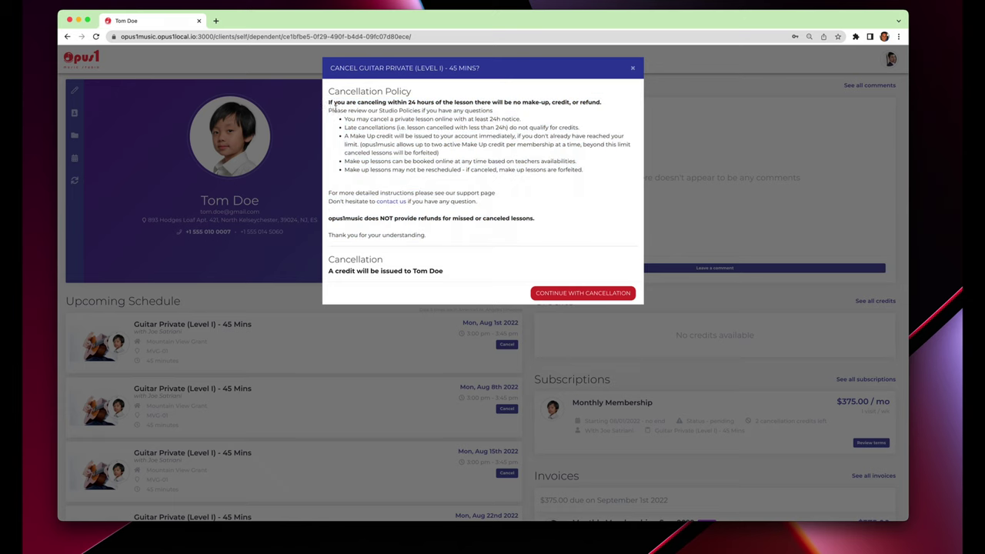
drag(329, 106, 427, 243)
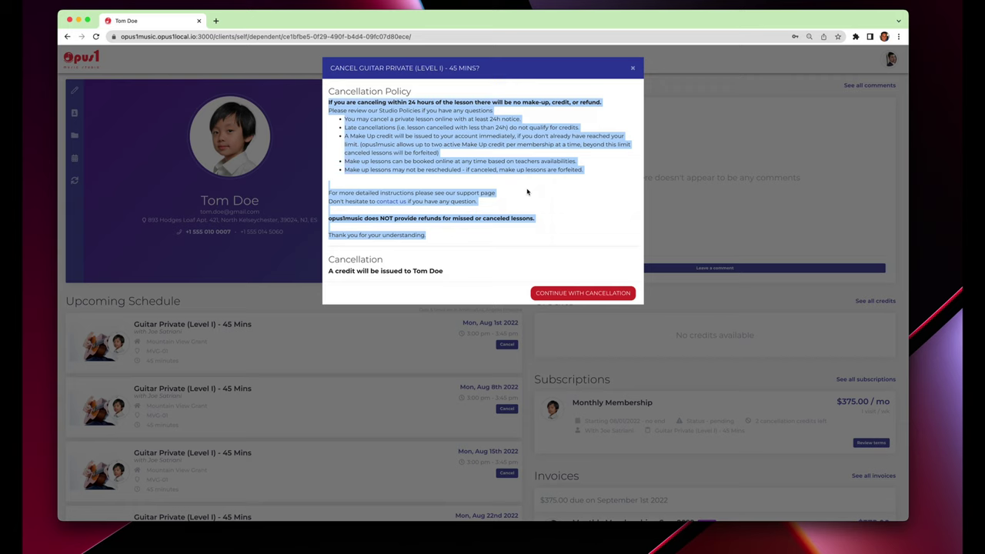
click(527, 191)
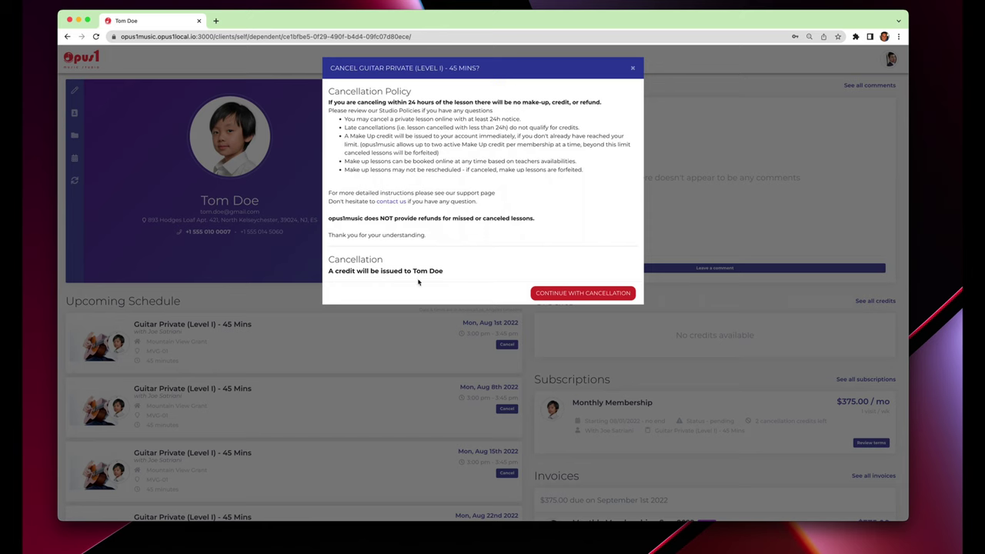
triple_click(390, 271)
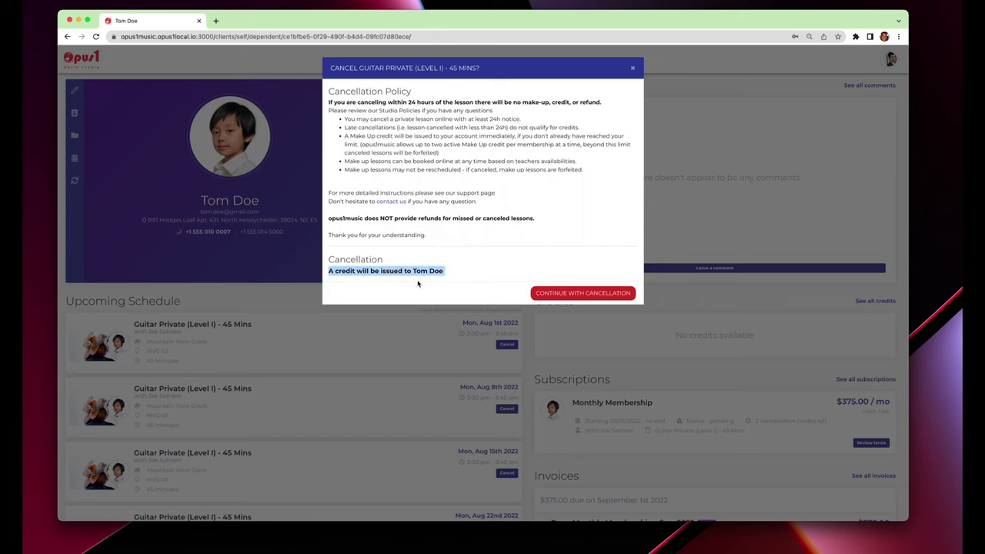
click(494, 269)
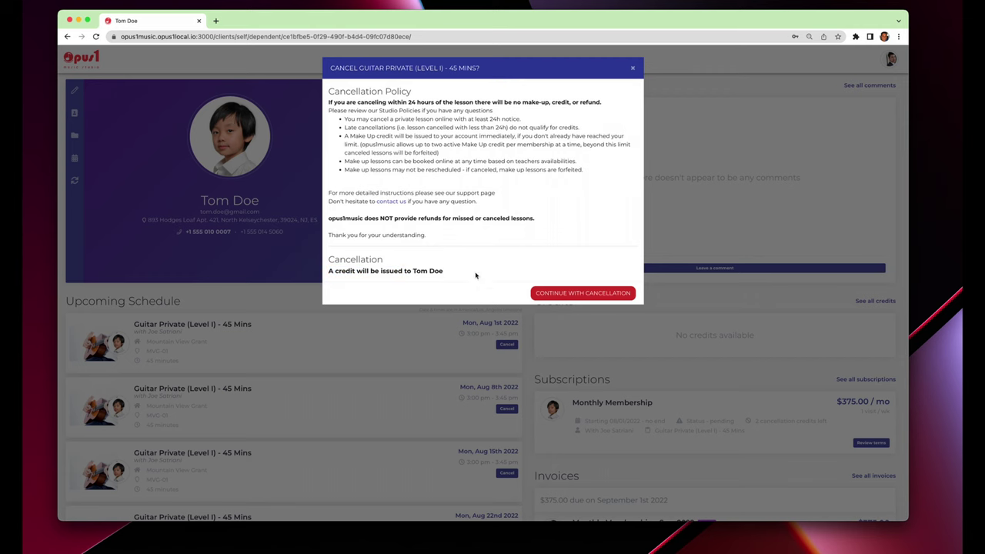
click(573, 295)
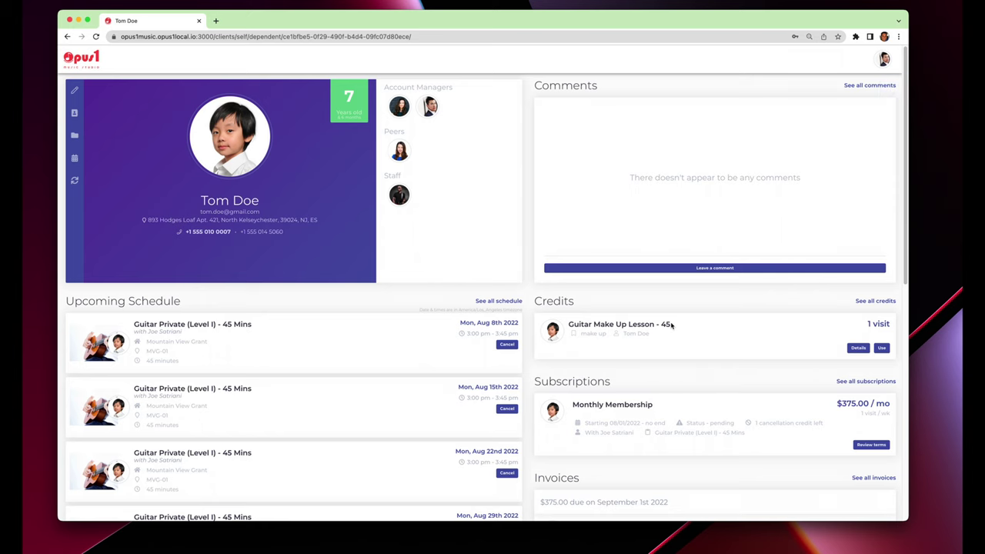
Inspect the Guitar Make Up Lesson - 45 credit's details, including its creation date.
click(858, 348)
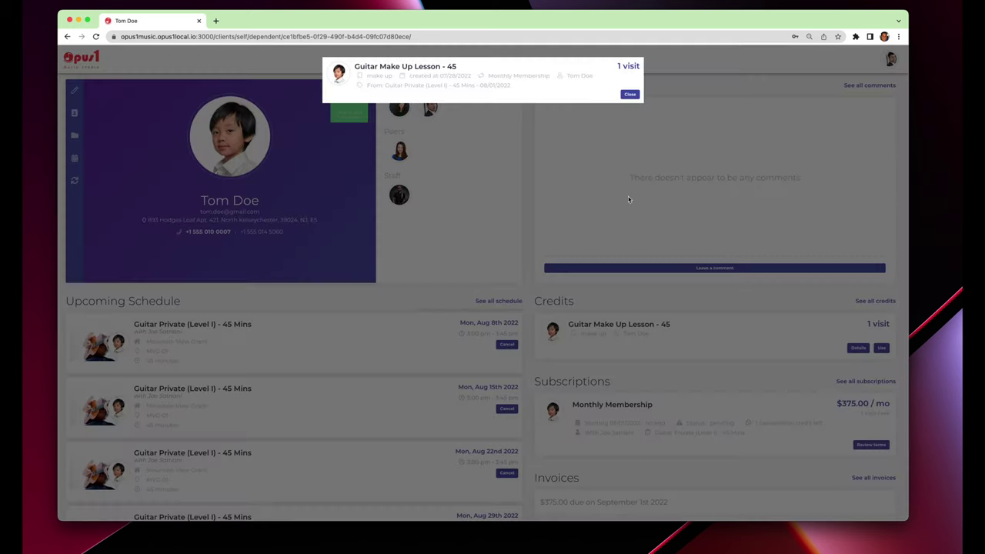
drag(481, 87, 539, 95)
click(538, 94)
click(527, 213)
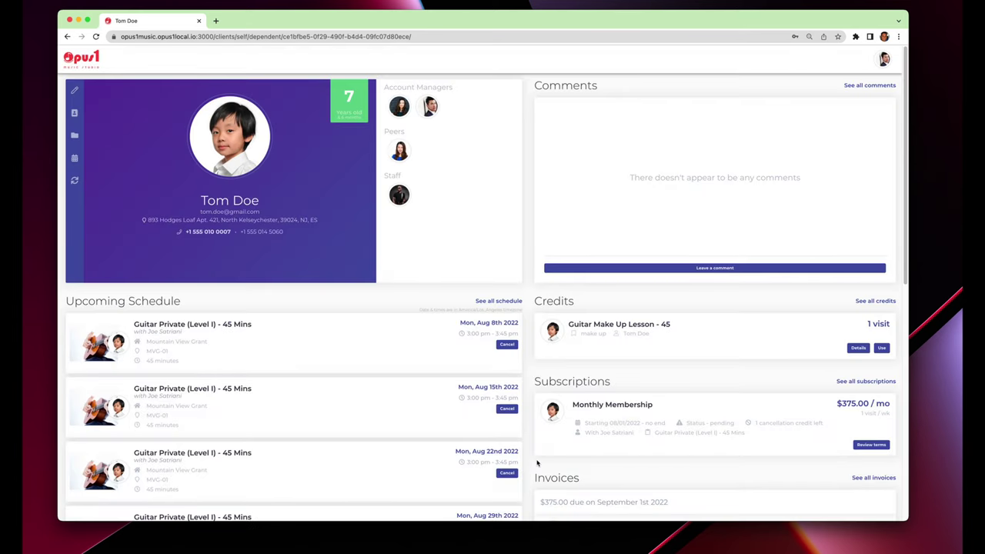
scroll(537, 464, down, 3)
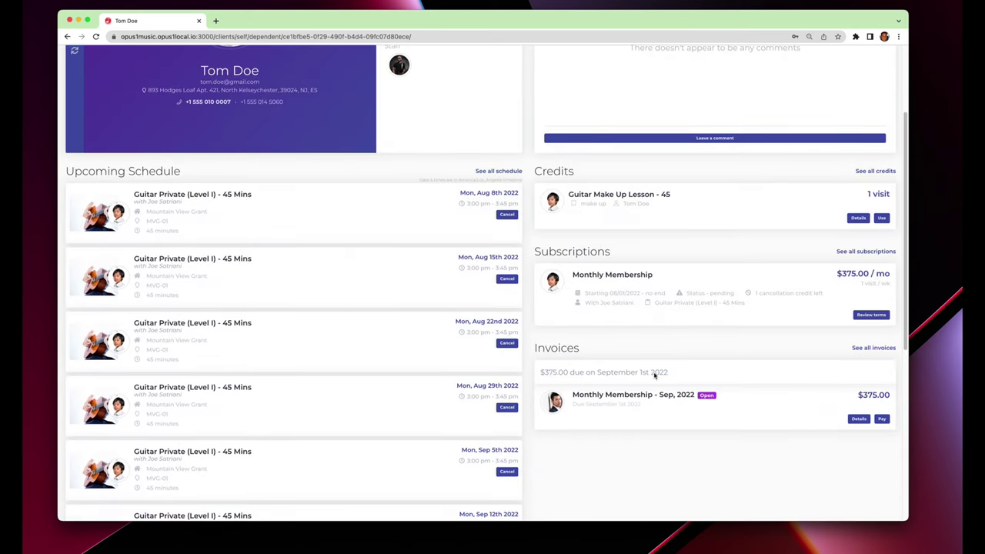
Check the $375 invoice's due date and scroll to the Sep 12th and 19th lessons.
drag(573, 404, 651, 408)
click(657, 428)
scroll(592, 450, down, 2)
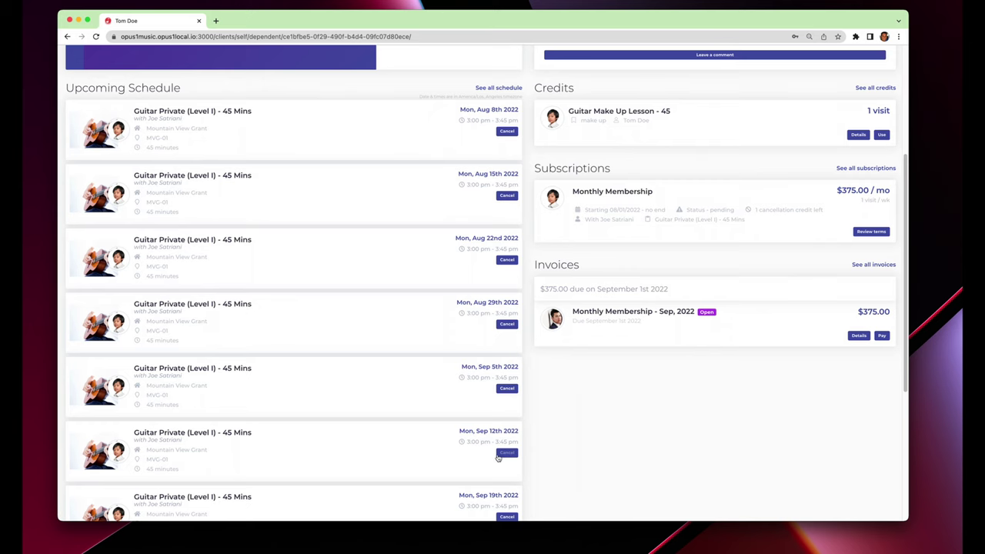
Begin cancelling the Sep 12th lesson and start paying the open $375.00 membership invoice.
click(502, 454)
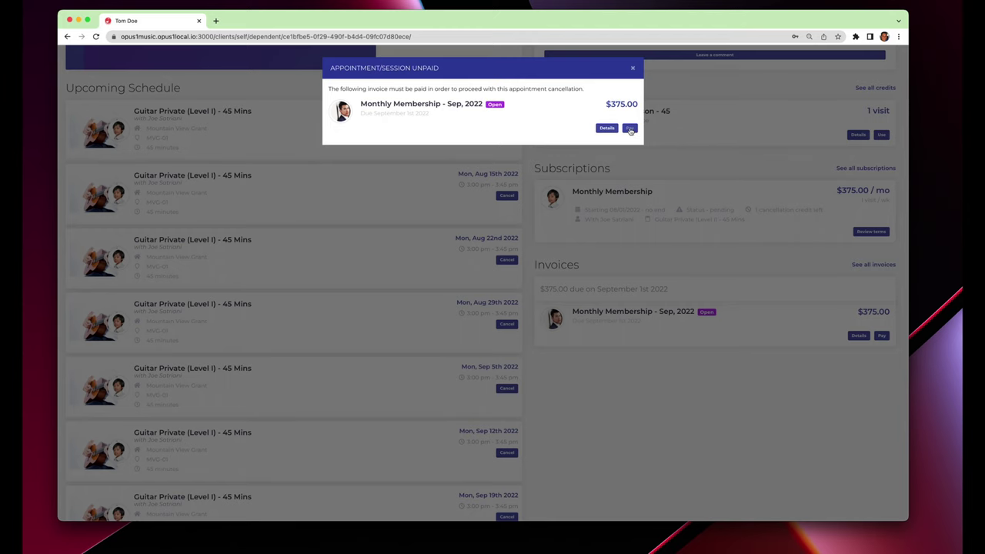
click(630, 129)
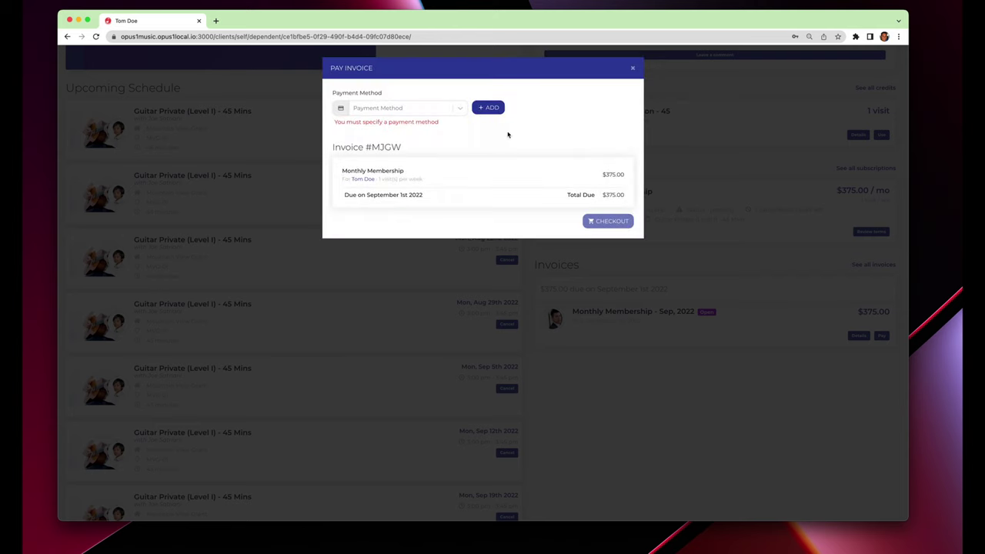
click(416, 109)
Add a new credit card with its card details and check out Invoice #MJGW for $375.00.
click(483, 110)
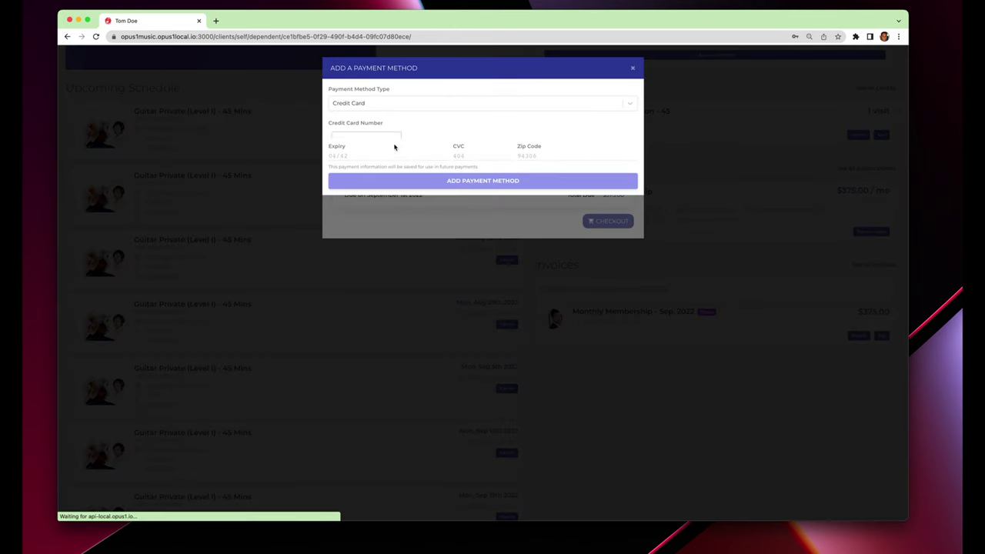
text(4242)
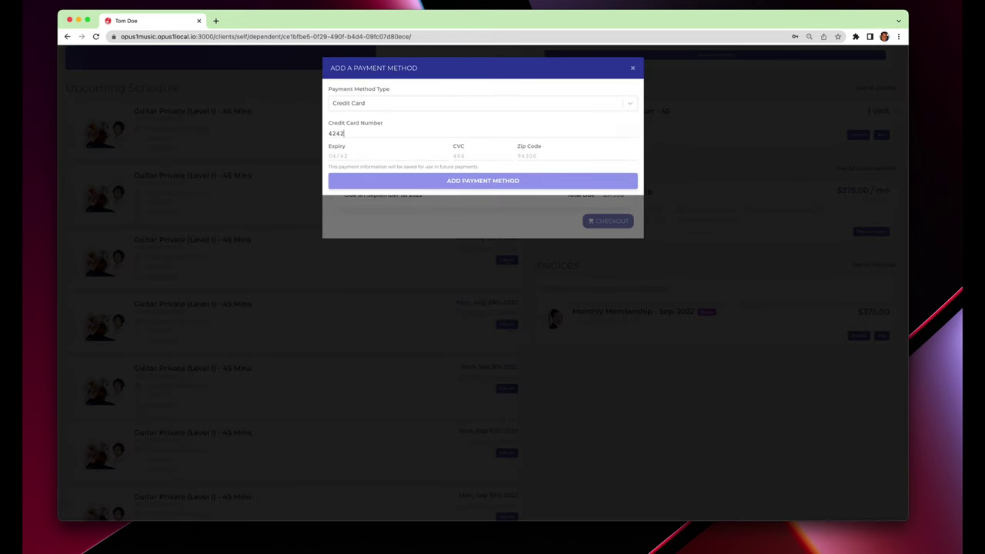
text( 4242 4242424204444444)
text(44444)
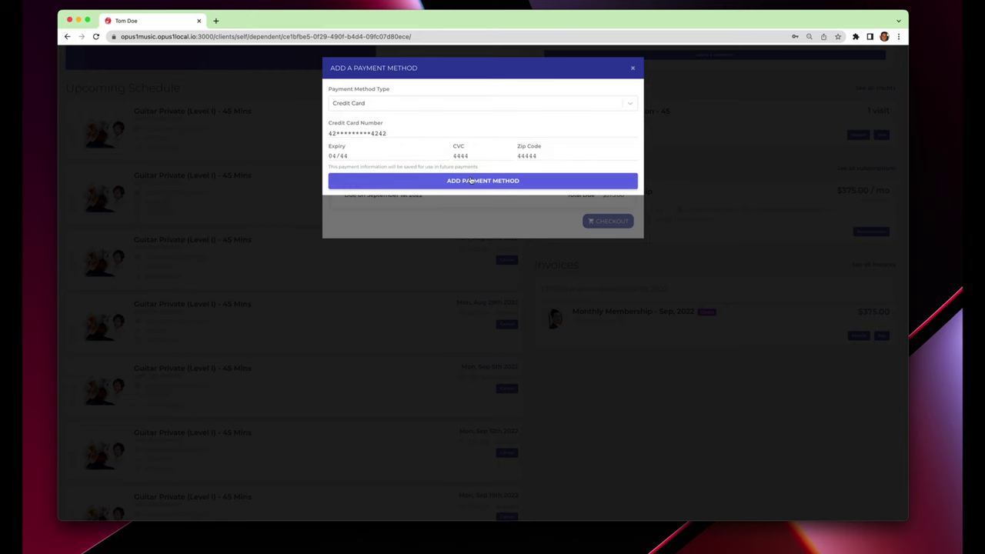
click(466, 180)
click(587, 210)
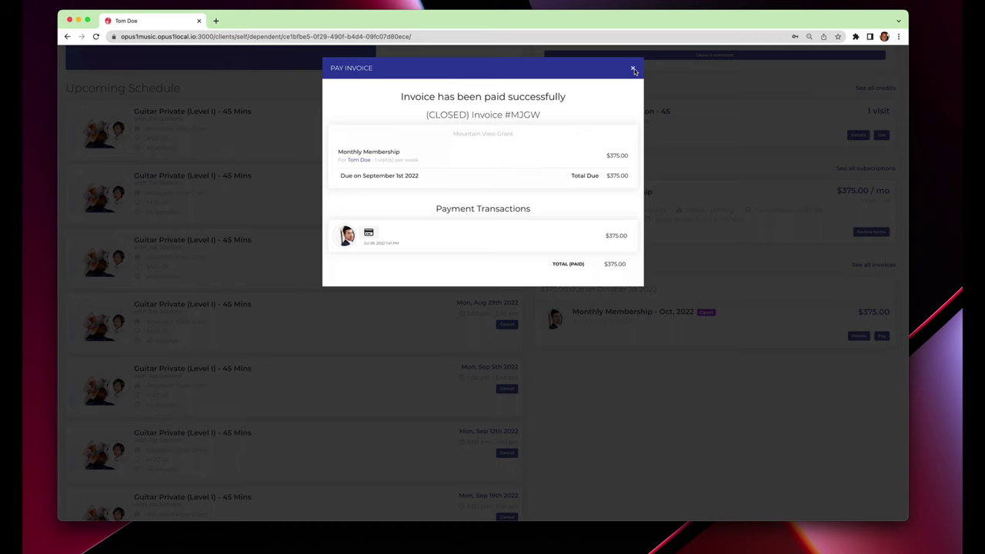
Close the receipt and confirm the Sep 12th guitar lesson cancellation for a make-up credit.
click(633, 68)
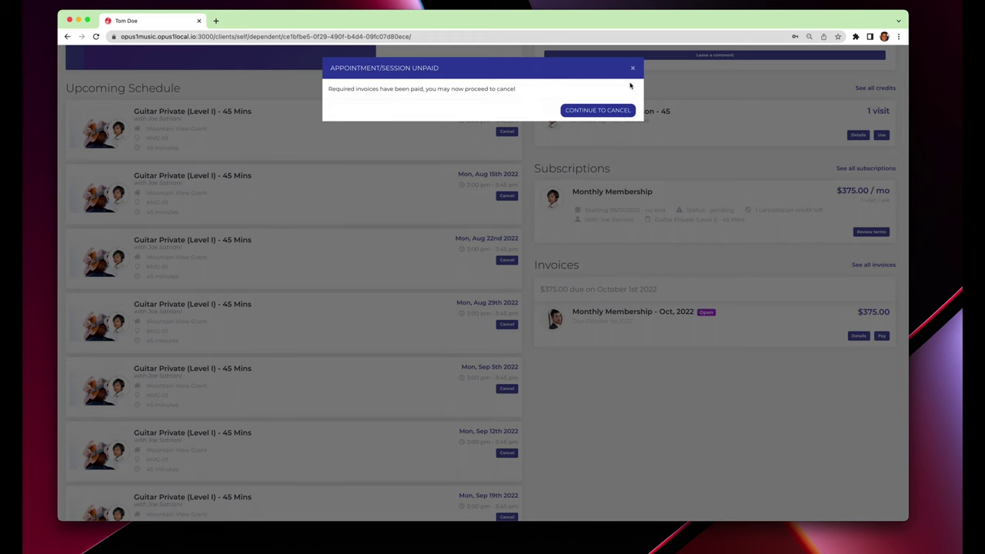
click(599, 111)
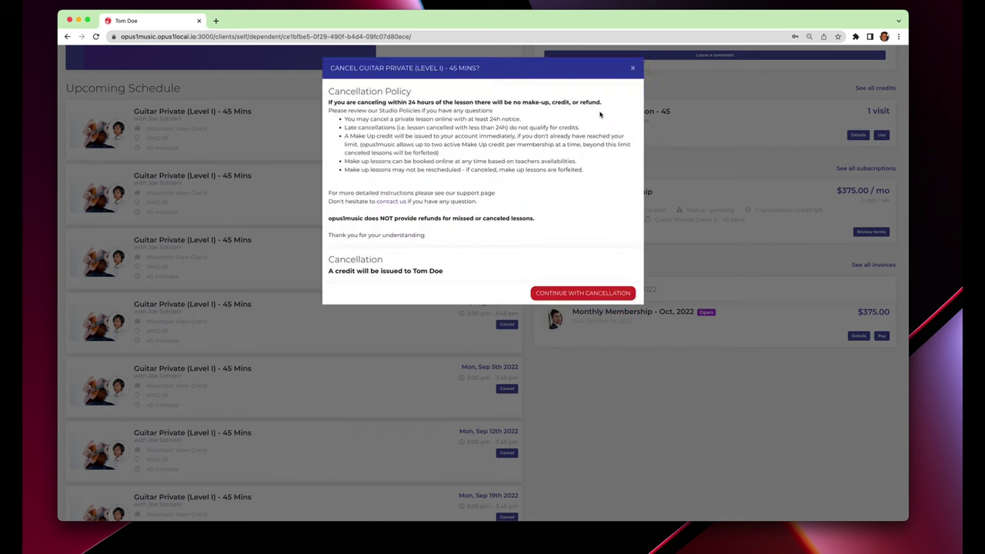
triple_click(373, 271)
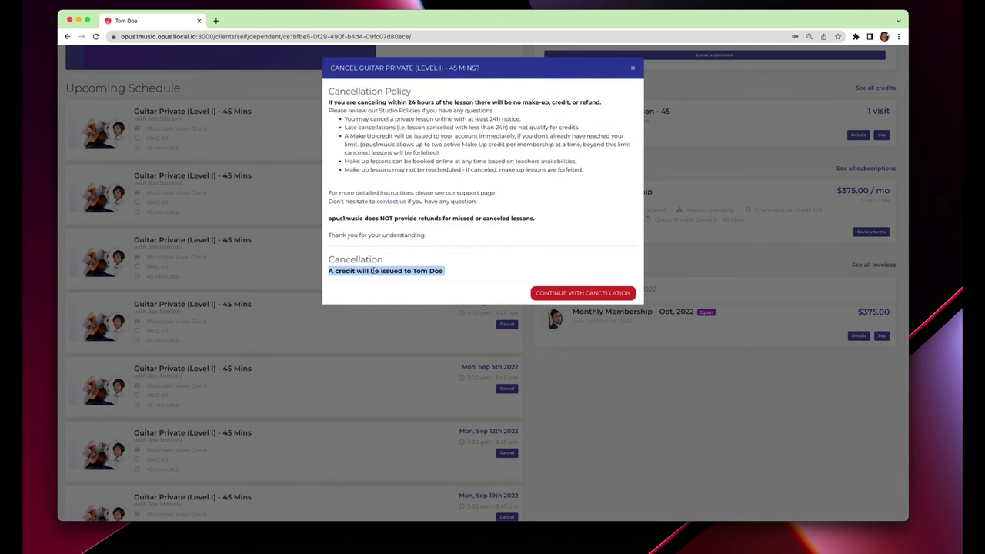
click(581, 294)
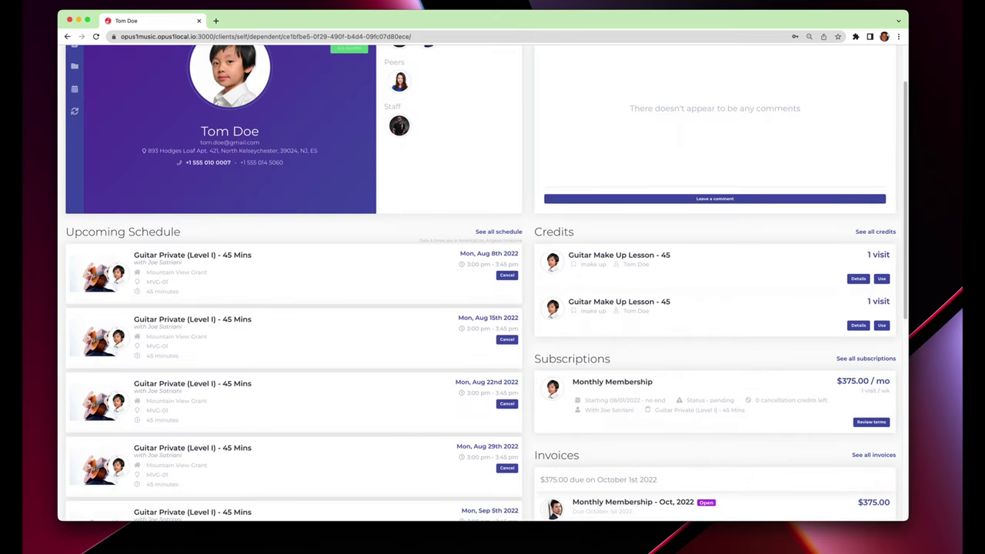
click(258, 2)
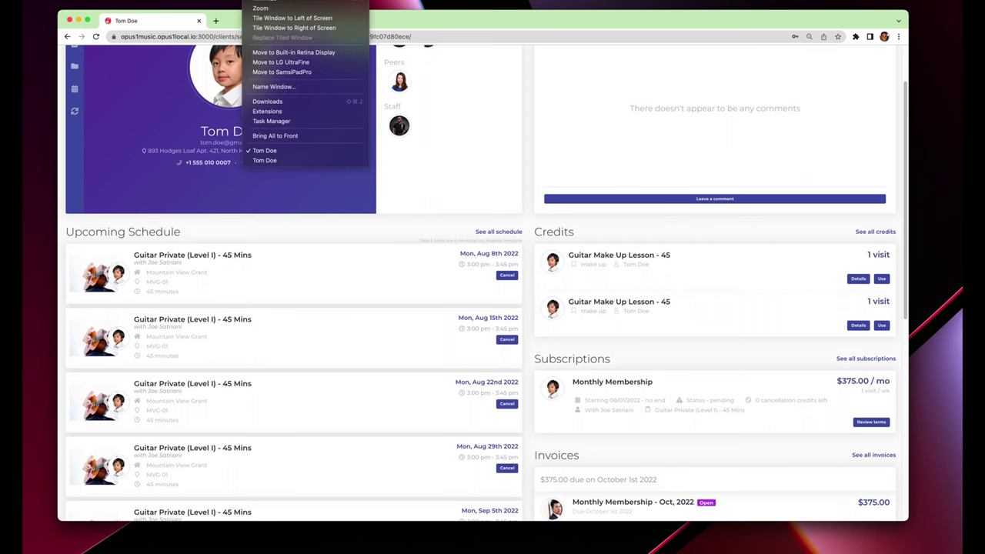
click(314, 160)
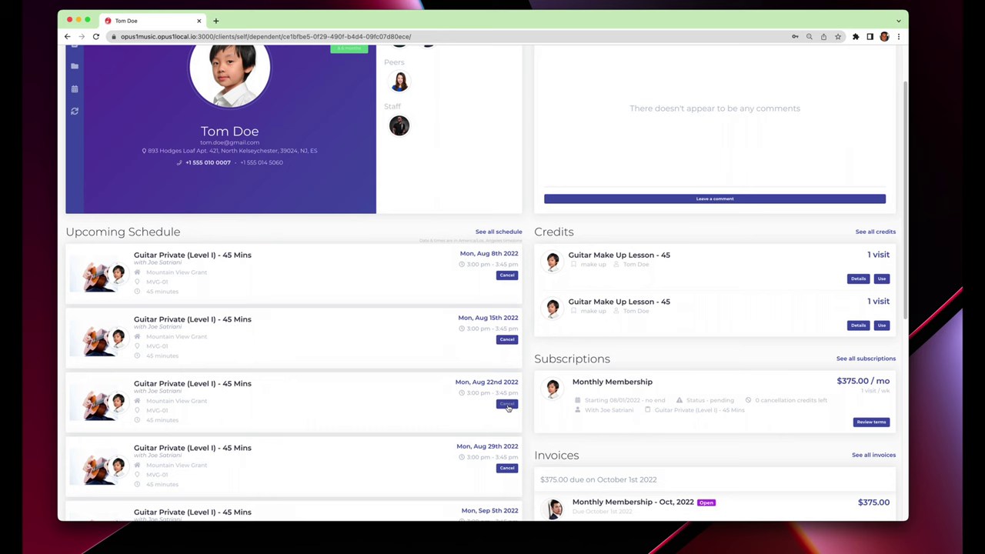
click(507, 405)
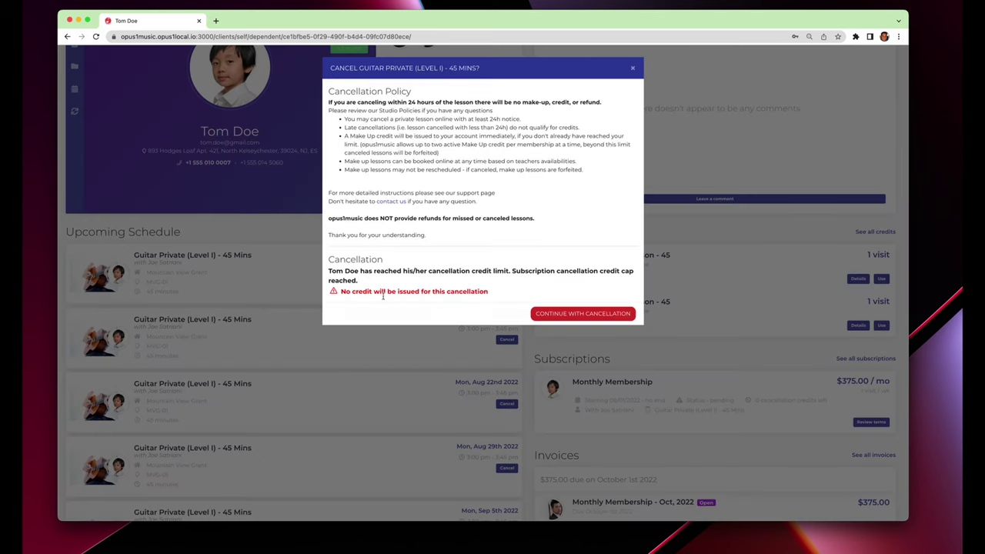
drag(345, 290, 489, 296)
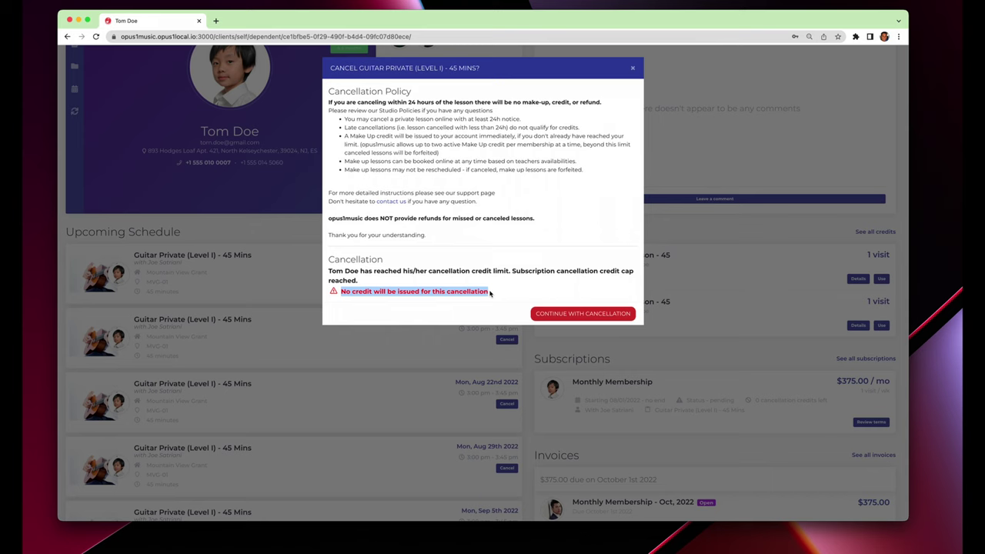
click(489, 293)
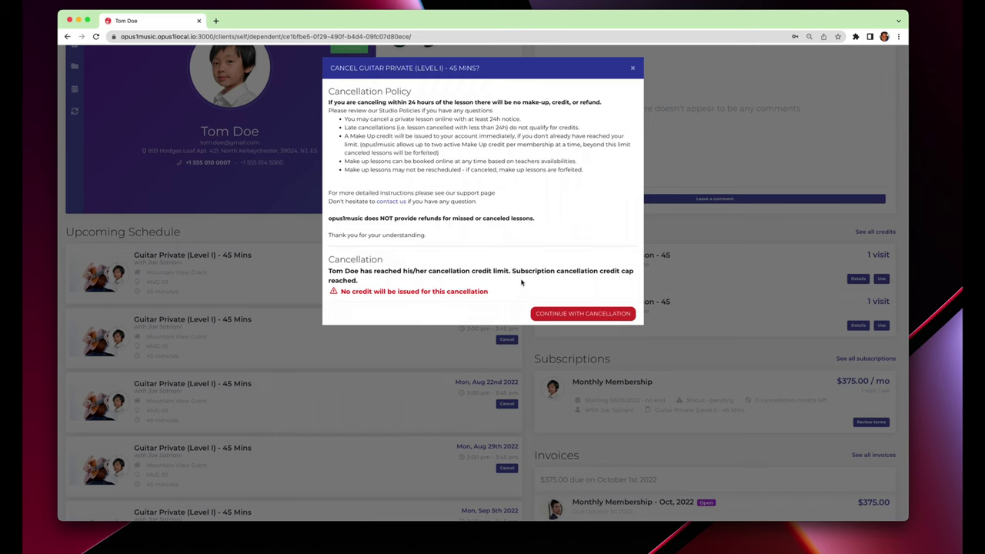
click(633, 70)
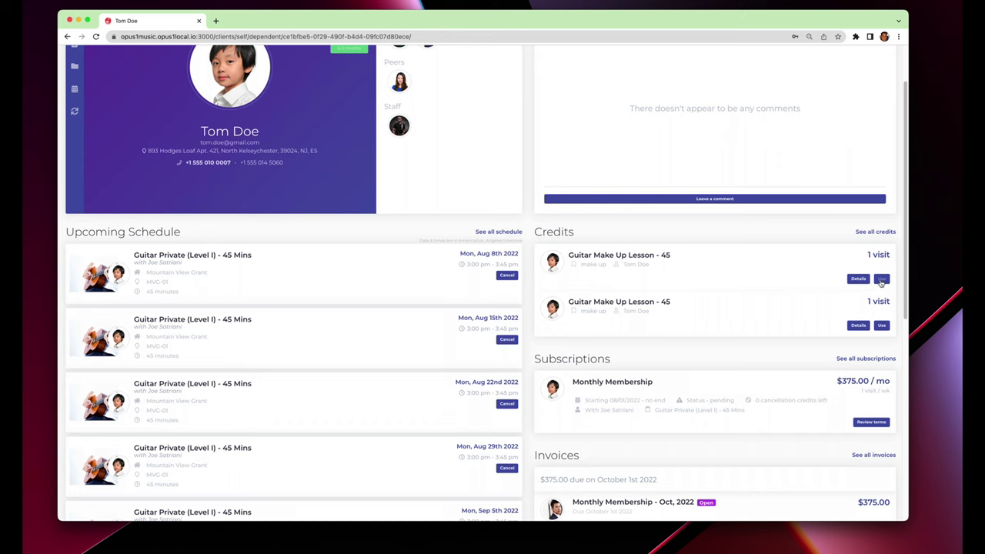
click(882, 279)
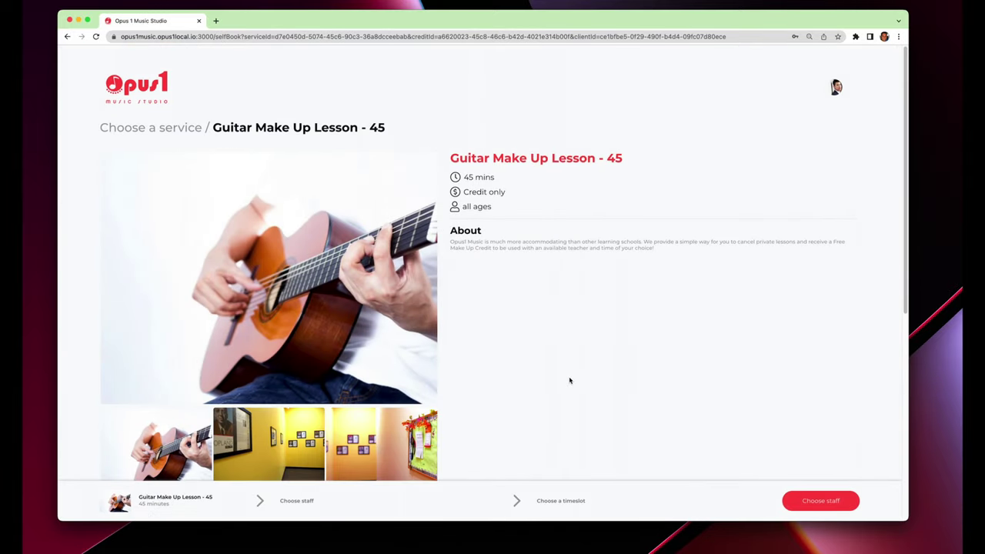
Choose the regular guitar teacher for the Guitar Make Up Lesson - 45 booking.
scroll(569, 380, down, 5)
scroll(467, 292, up, 5)
drag(450, 242, 487, 289)
scroll(542, 275, down, 5)
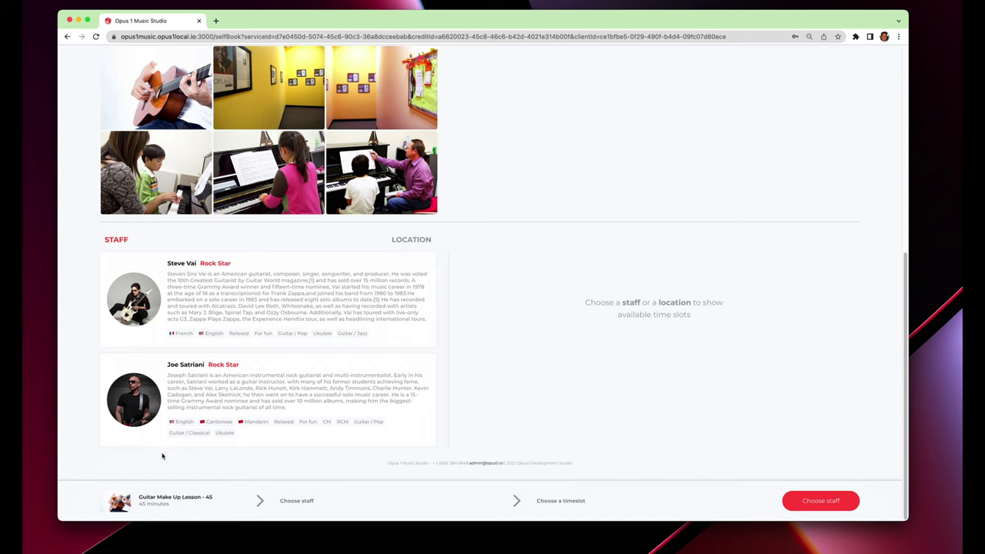
click(271, 395)
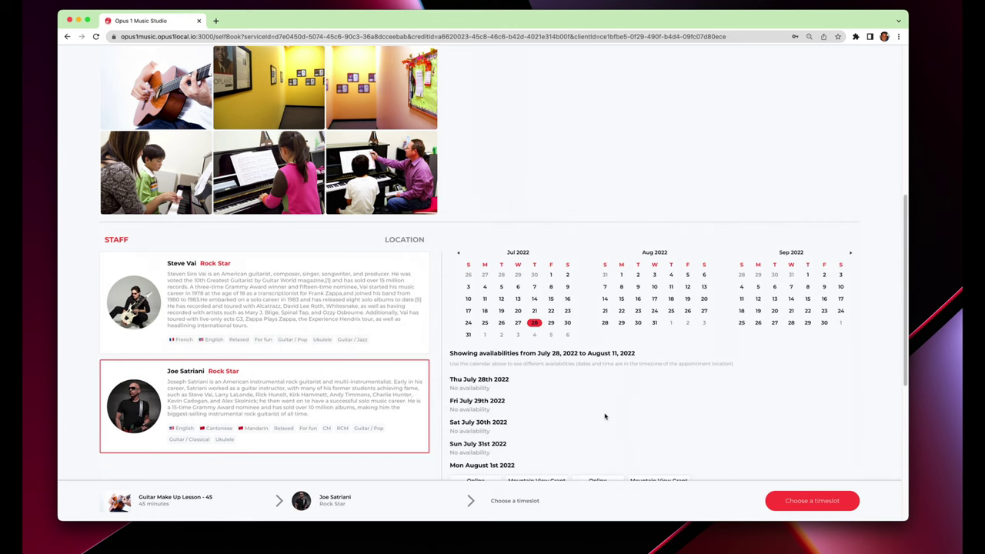
Select the Tue Aug 2nd online 3:15 slot and move the booking window aside.
scroll(603, 417, down, 1)
scroll(598, 418, down, 3)
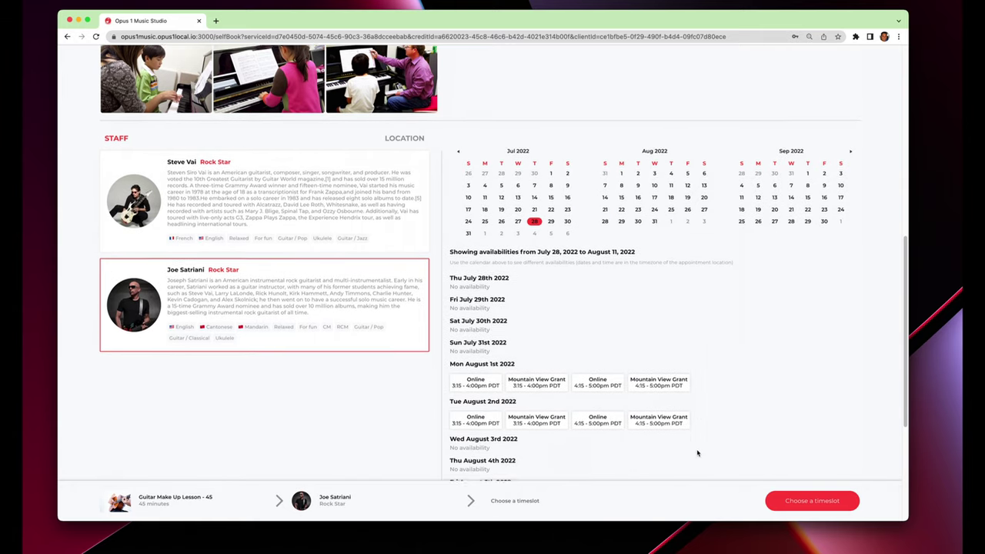
scroll(695, 451, down, 1)
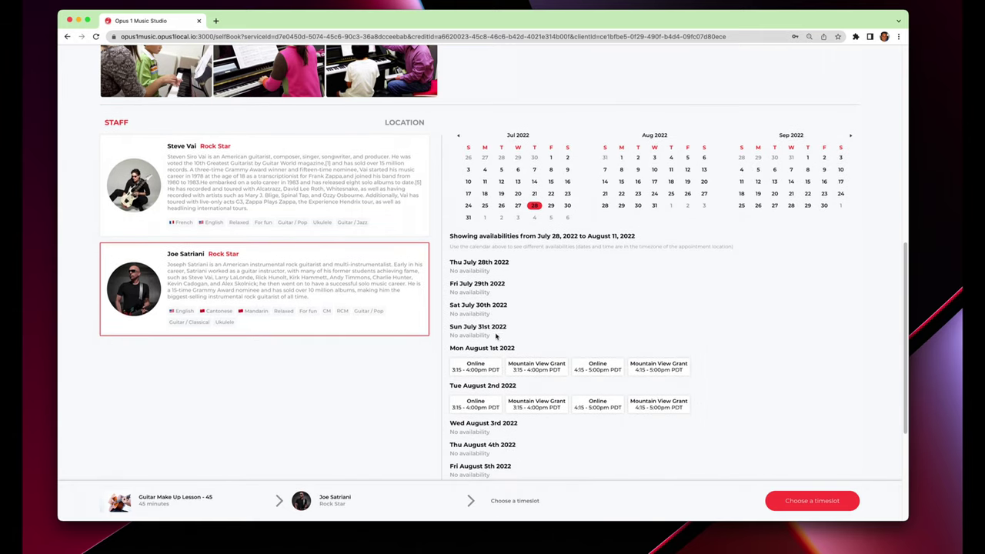
click(475, 403)
drag(551, 10, 542, 45)
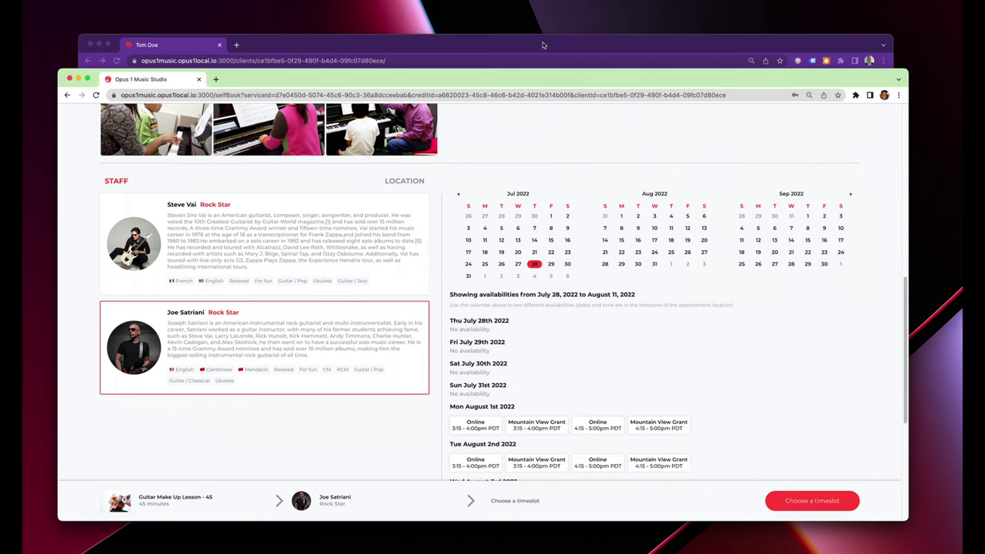
Find the teacher in the staff view and advance their calendar to next week.
click(542, 45)
click(726, 83)
text(joe sat)
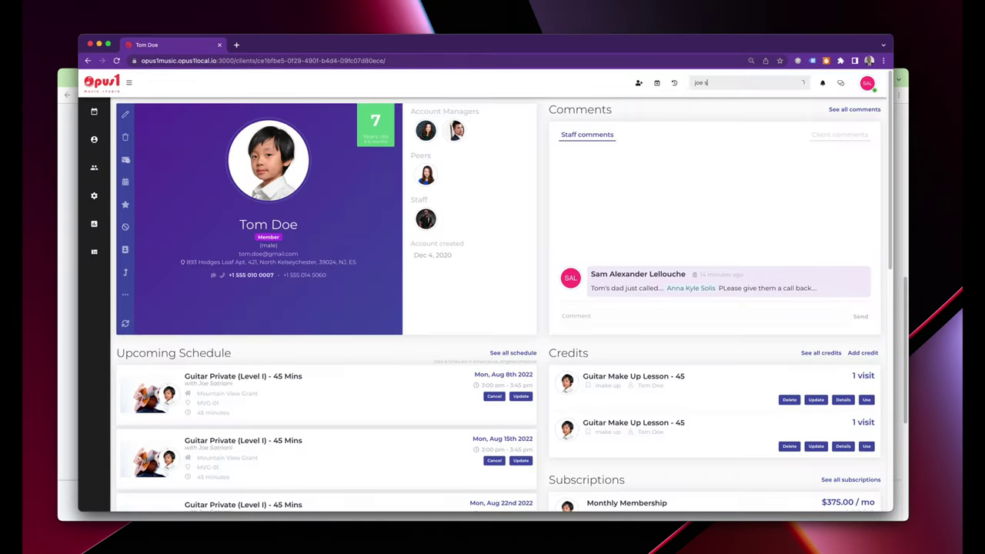
click(729, 114)
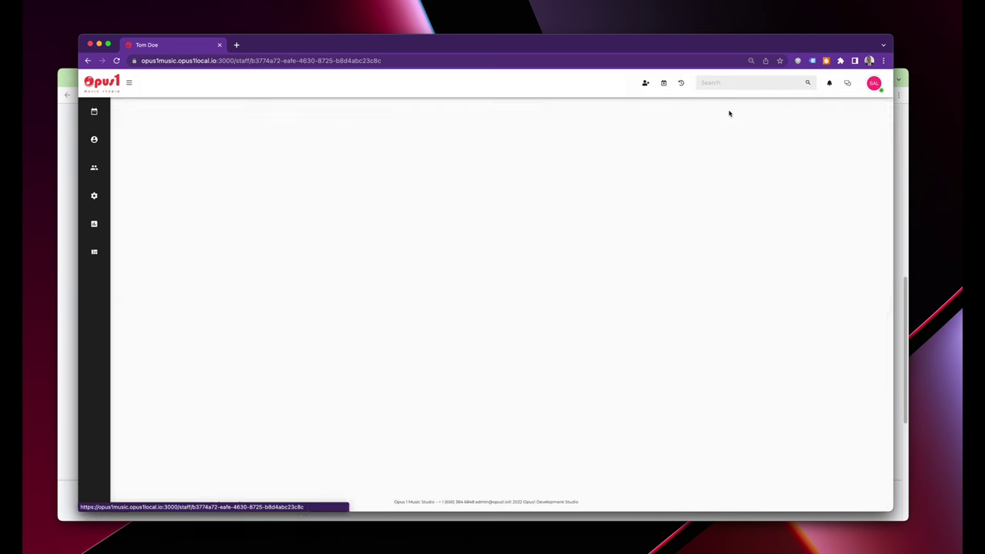
scroll(453, 381, down, 5)
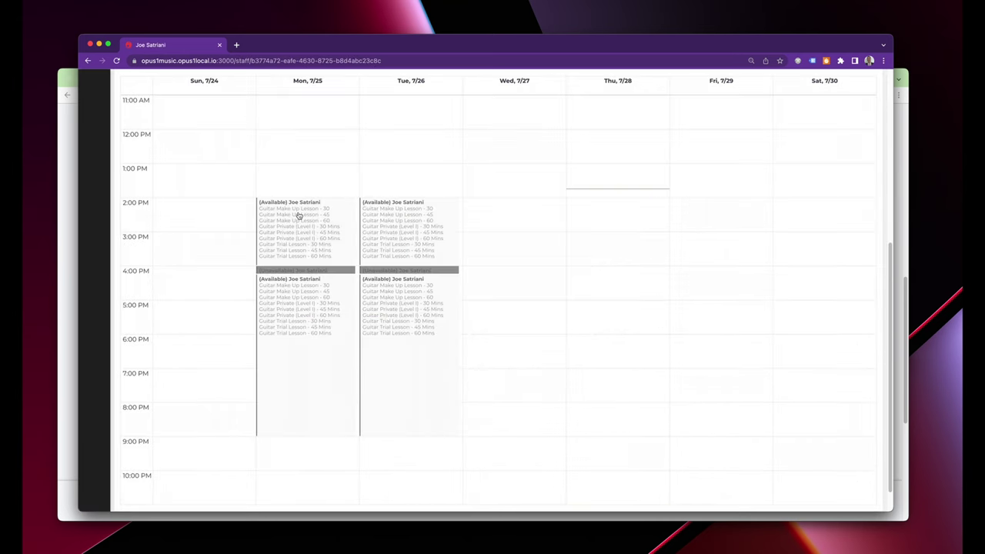
scroll(180, 170, up, 2)
click(145, 88)
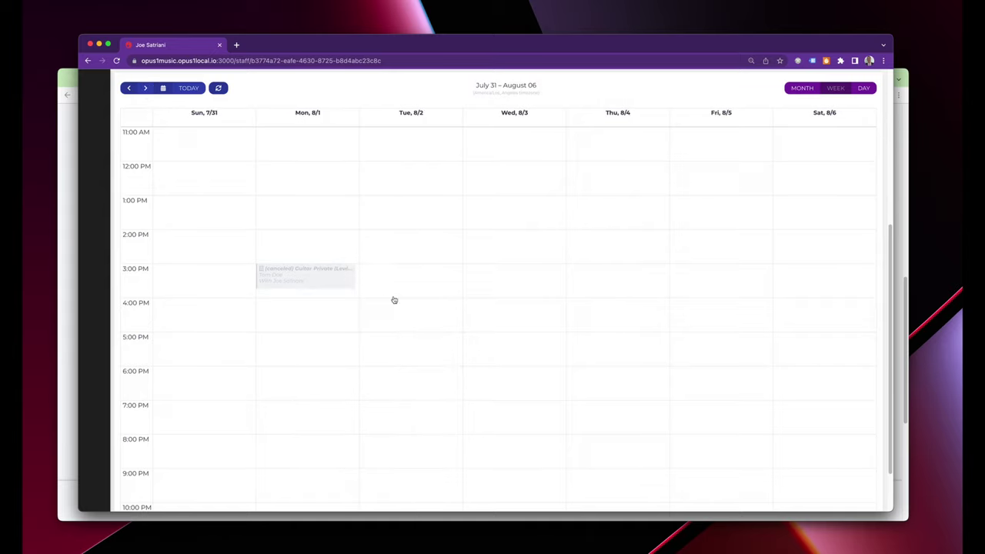
Bring the client booking page forward and scroll to the Monday timeslots.
mouse_move(350, 281)
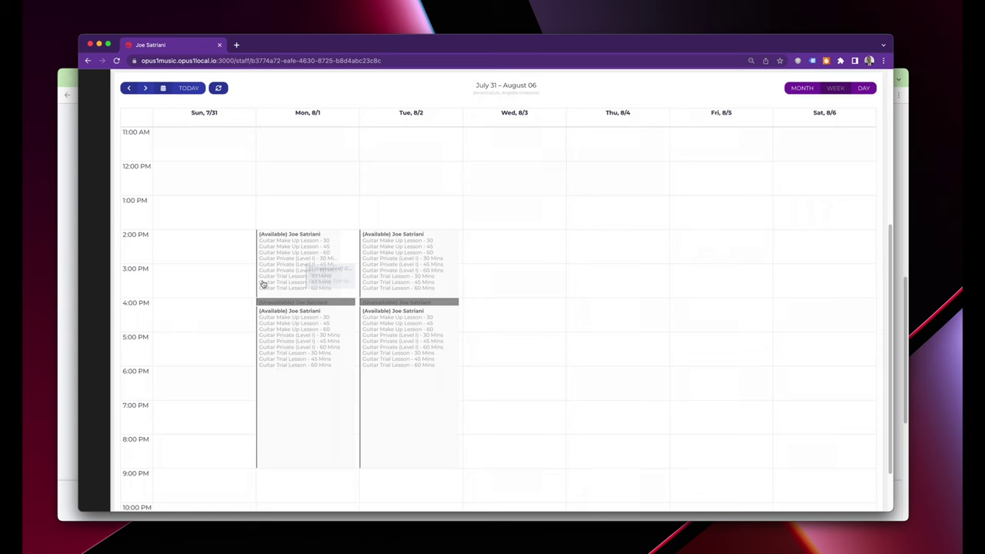
mouse_move(261, 237)
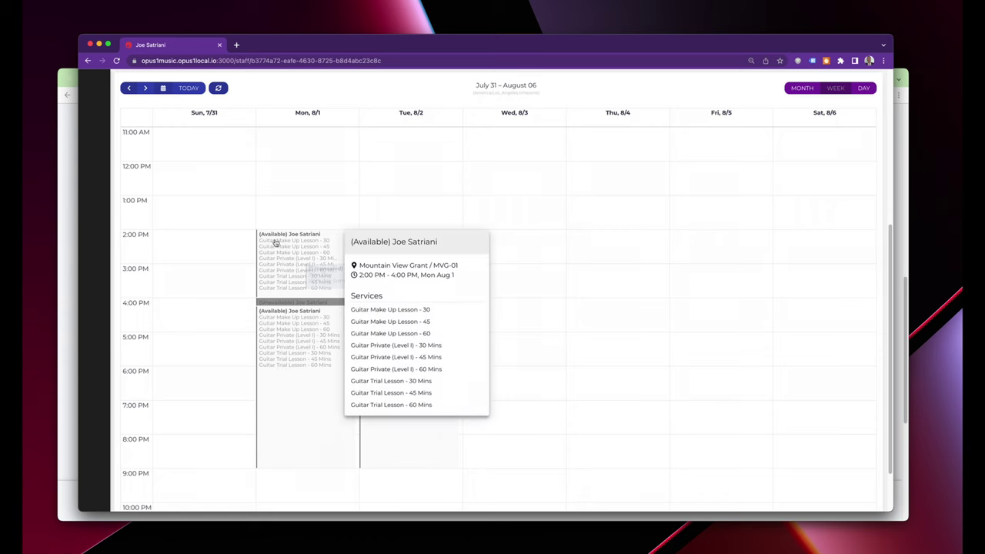
mouse_move(276, 336)
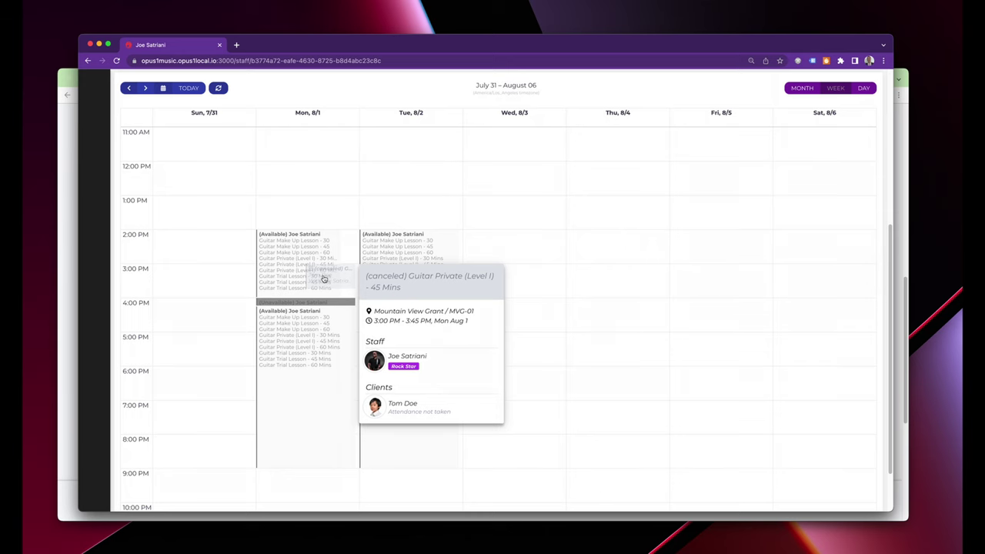
click(75, 259)
scroll(517, 412, down, 2)
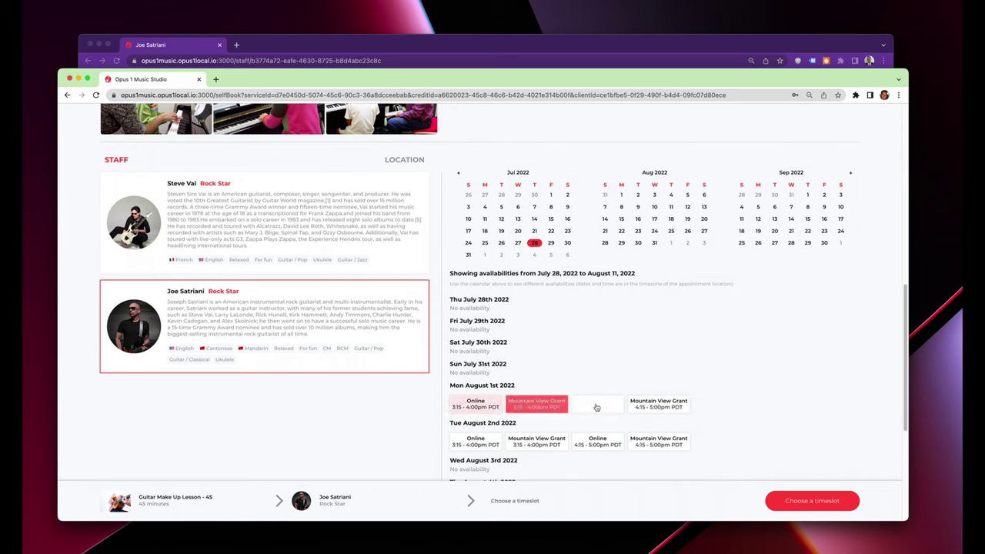
Check Monday's 3:15 and 4:15 slots, then open the canceled Aug 1st Guitar Private appointment.
click(598, 406)
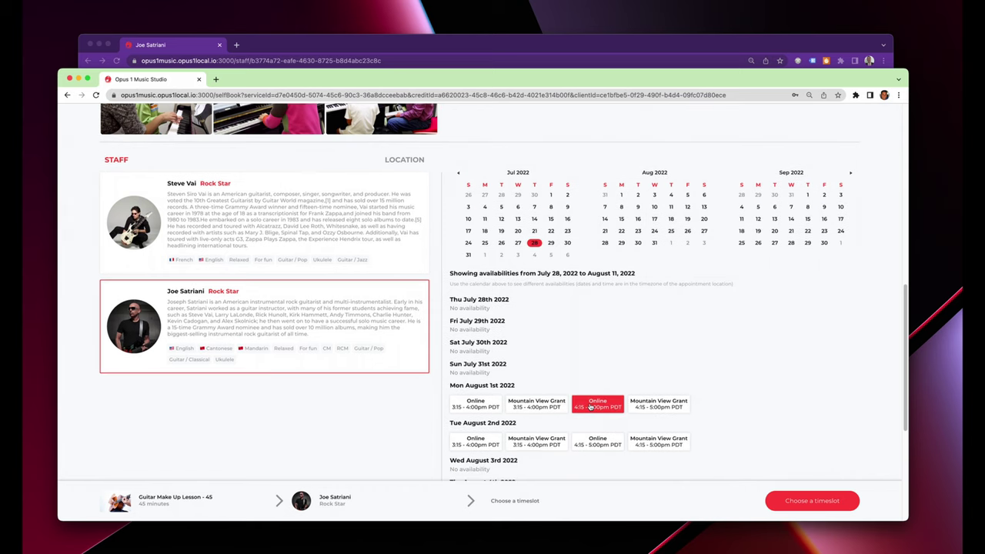
click(597, 442)
click(659, 405)
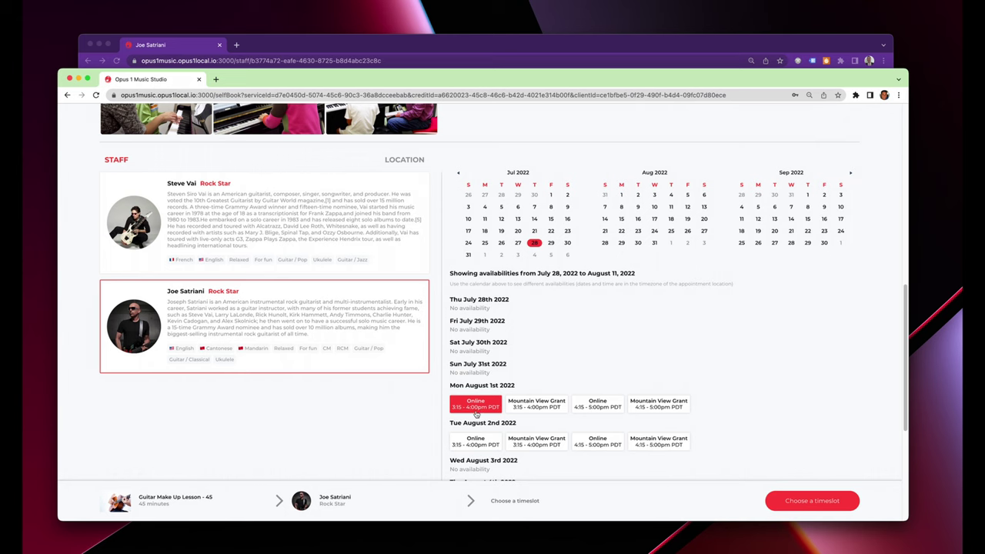
click(495, 49)
click(352, 282)
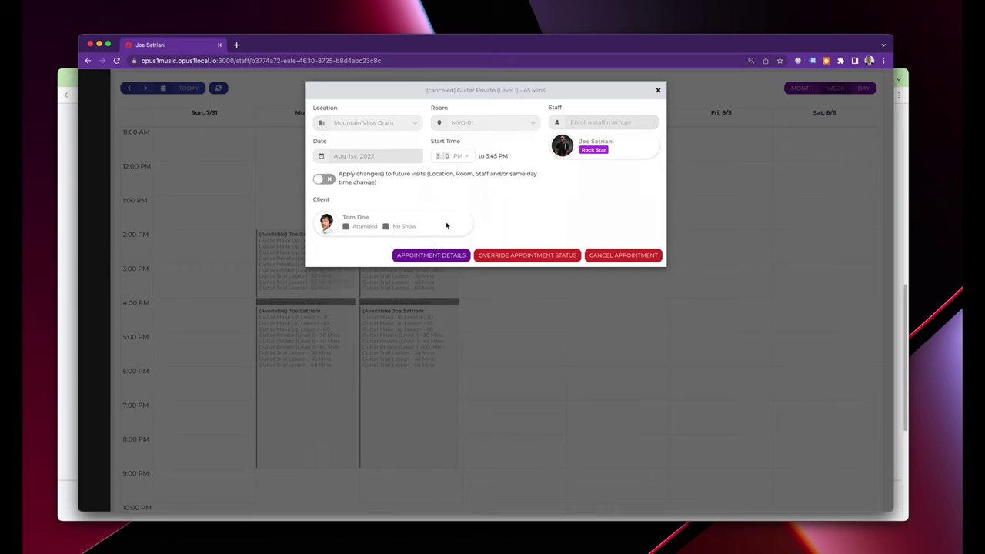
Override the canceled Guitar Private appointment's status to Active.
click(527, 255)
click(431, 129)
click(438, 150)
click(567, 176)
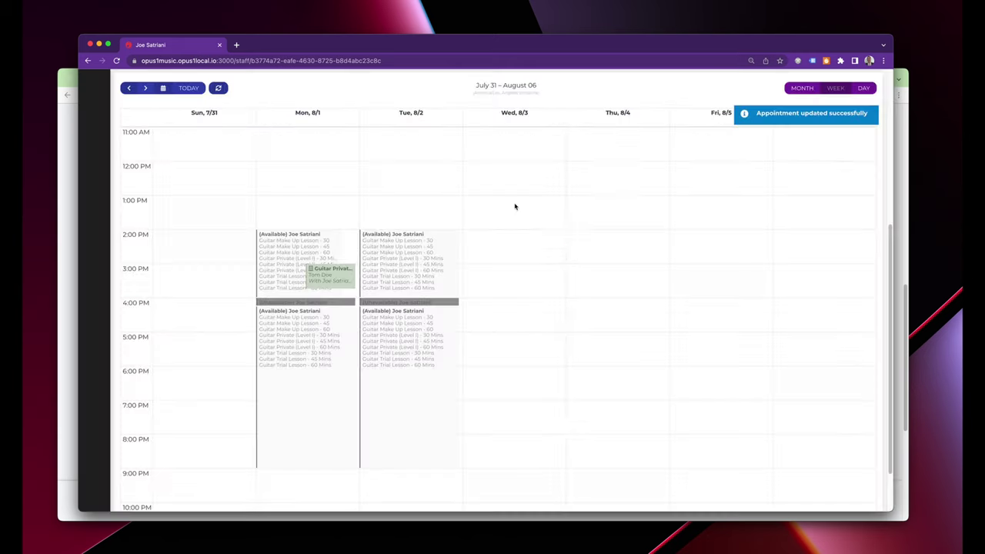
Move the Monday lesson to 7:15–8:00 PM and confirm the update.
drag(336, 271, 310, 412)
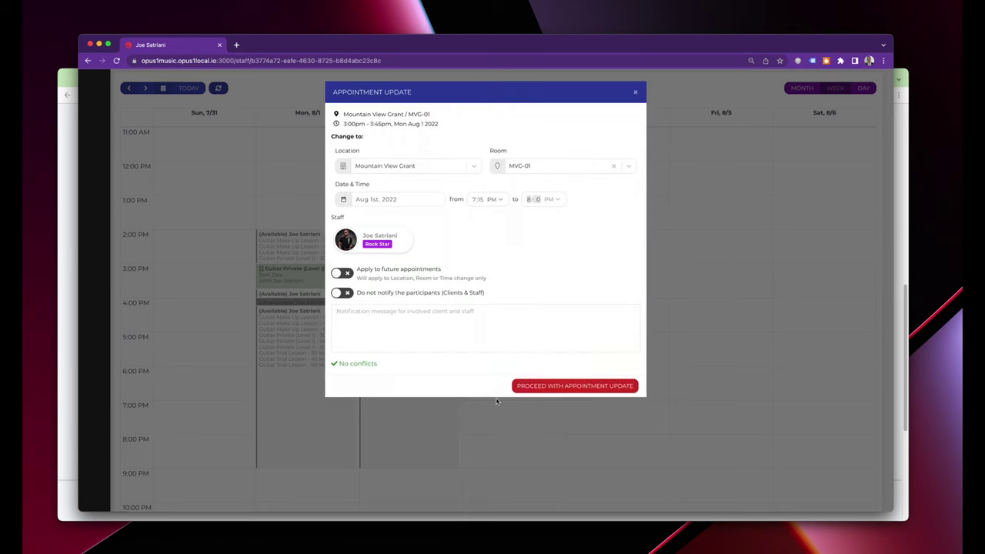
click(545, 388)
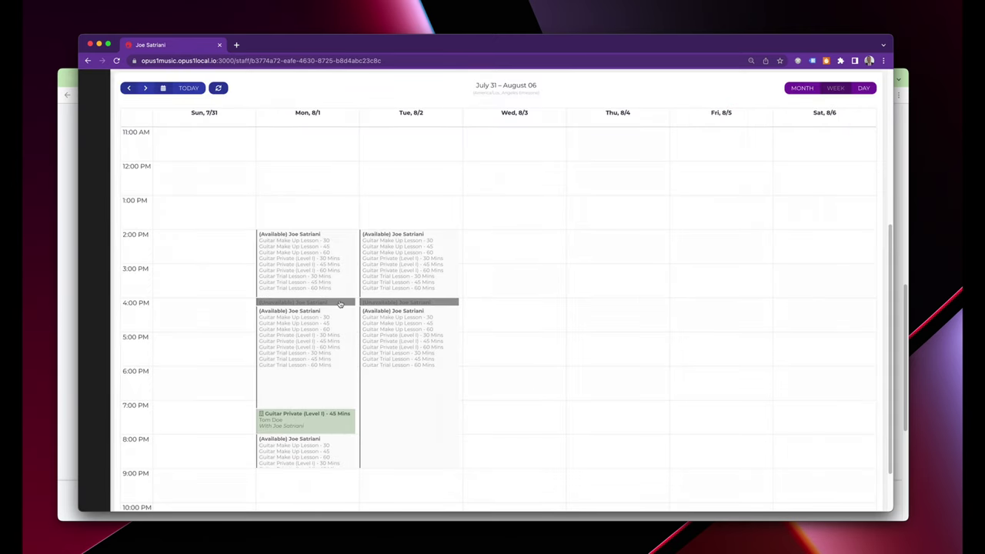
mouse_move(311, 423)
Show availabilities from August 1 and pick Monday's 8:00 PM Mountain View Grant slot.
click(64, 320)
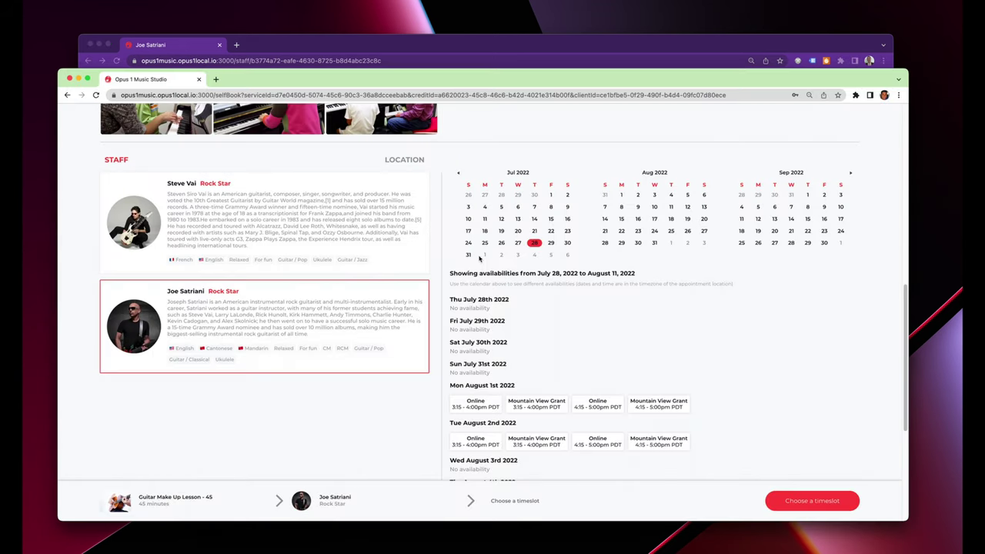
click(618, 197)
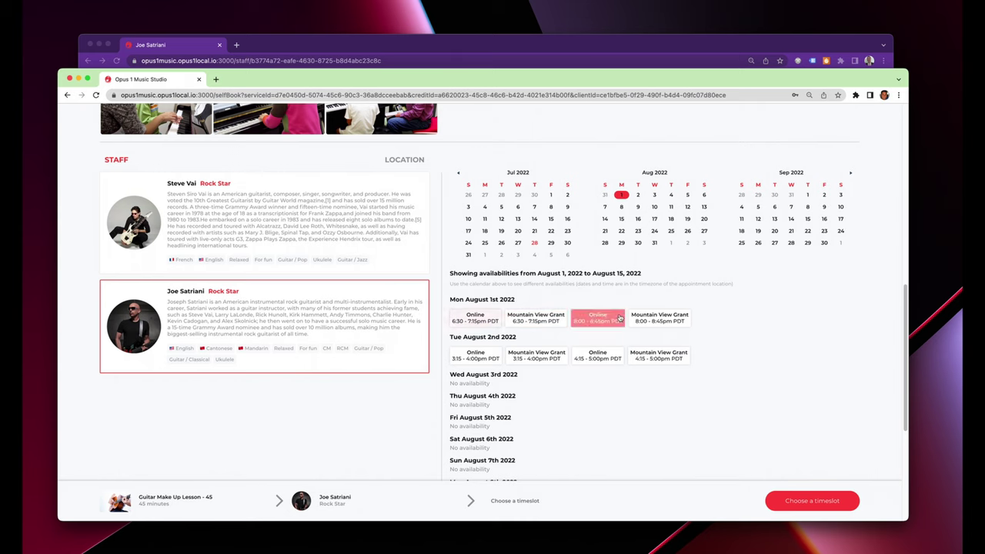
click(660, 323)
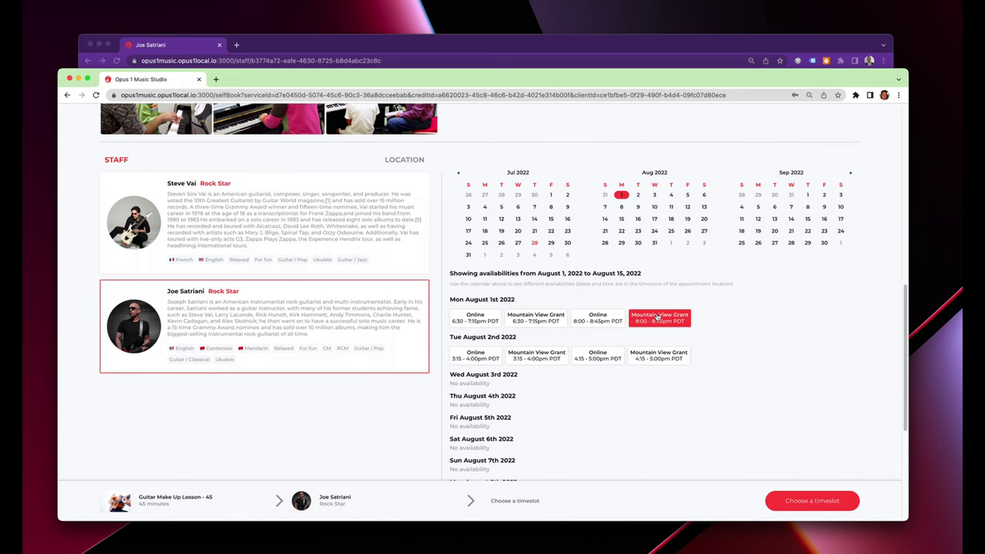
Select the Aug 1st 8:00–8:45 PM Mountain View Grant slot and proceed to book it.
click(661, 320)
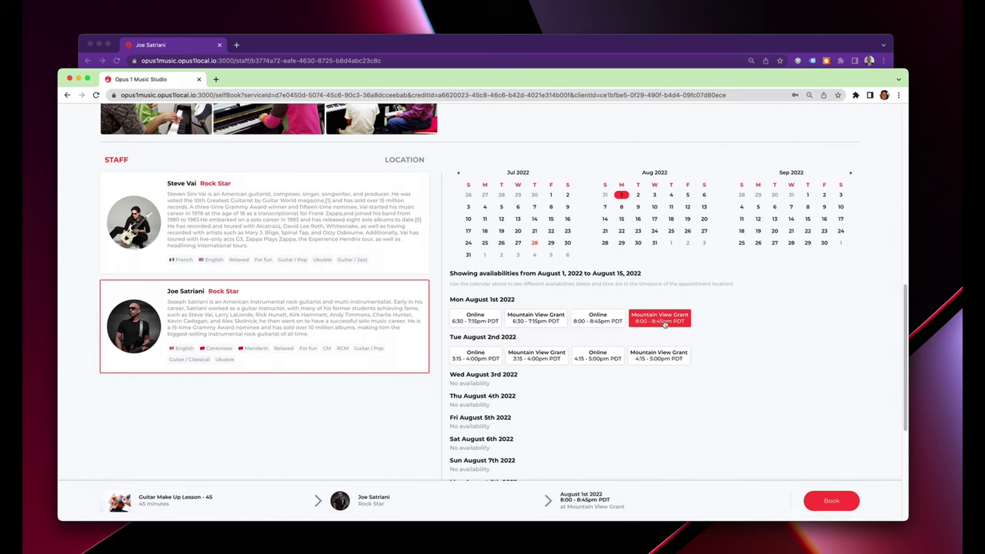
click(825, 501)
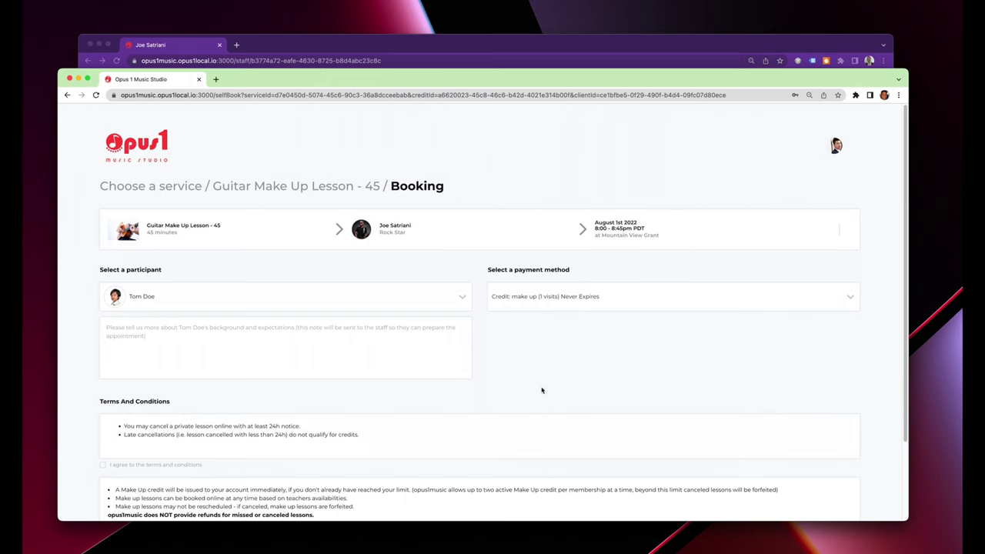
Write a multi-line note for the teacher about what the student is working on.
scroll(542, 389, down, 1)
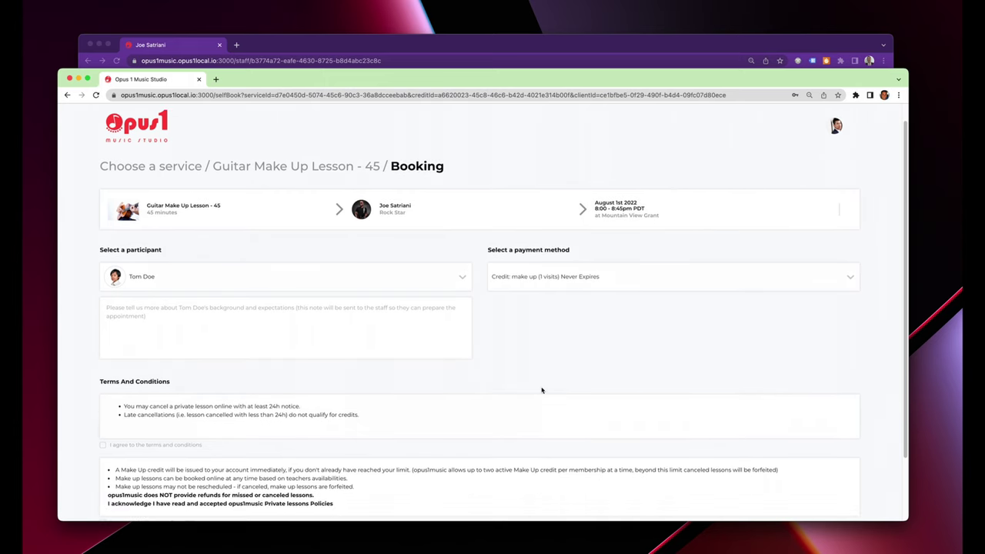
click(398, 349)
text(Tom is working on)
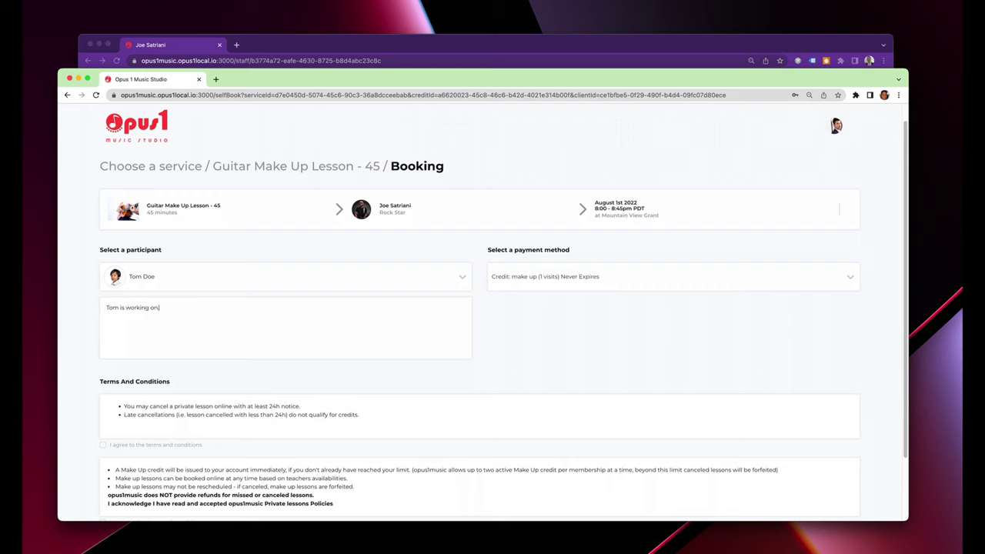
text(.....adfg ha;dfghad'fghadfgh)
key(Return)
text(hg'fhg)
key(Return)
text(adfhgad'lfghad)
key(Return)
text(fghadfkghadfgh)
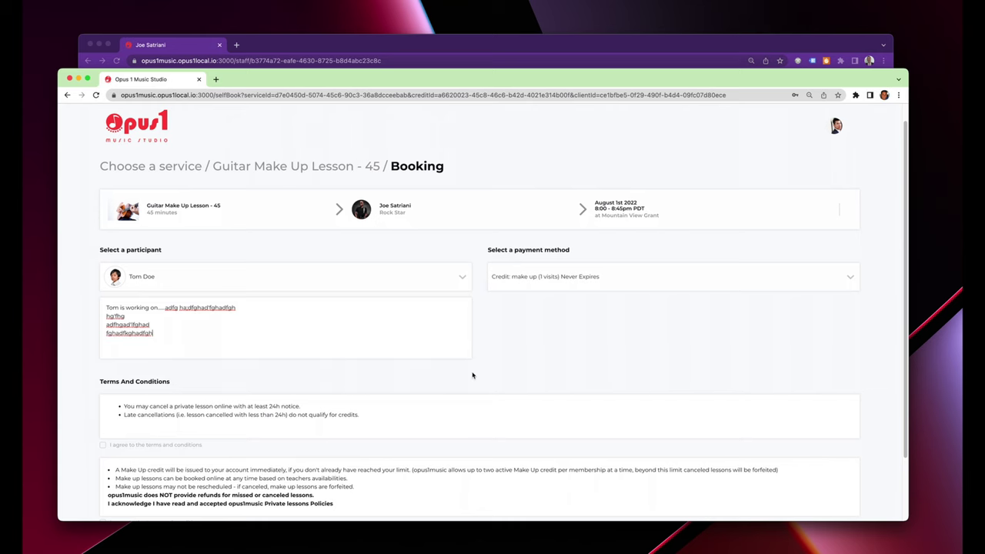
Accept the terms and make-up lesson policies and book the make-up lesson.
scroll(454, 369, down, 1)
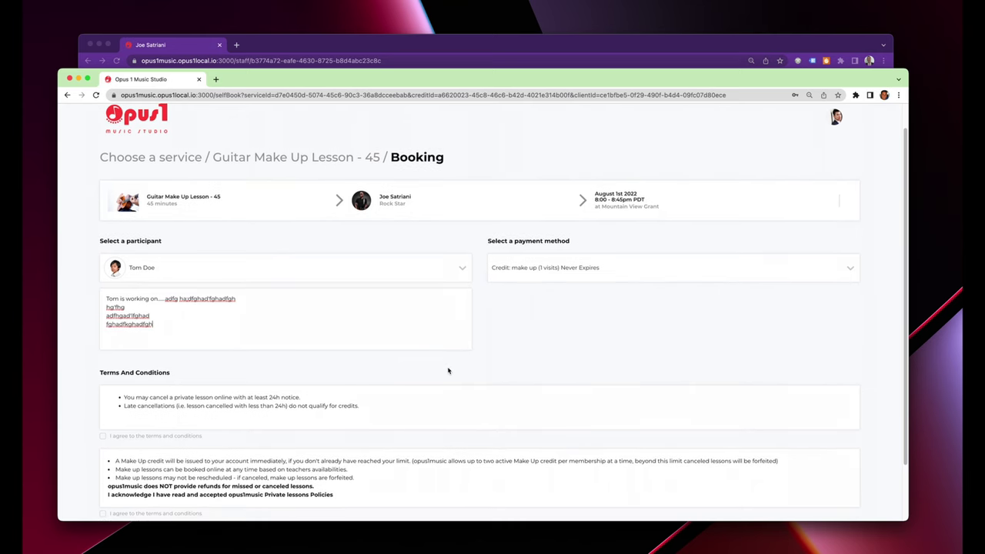
scroll(431, 385, down, 3)
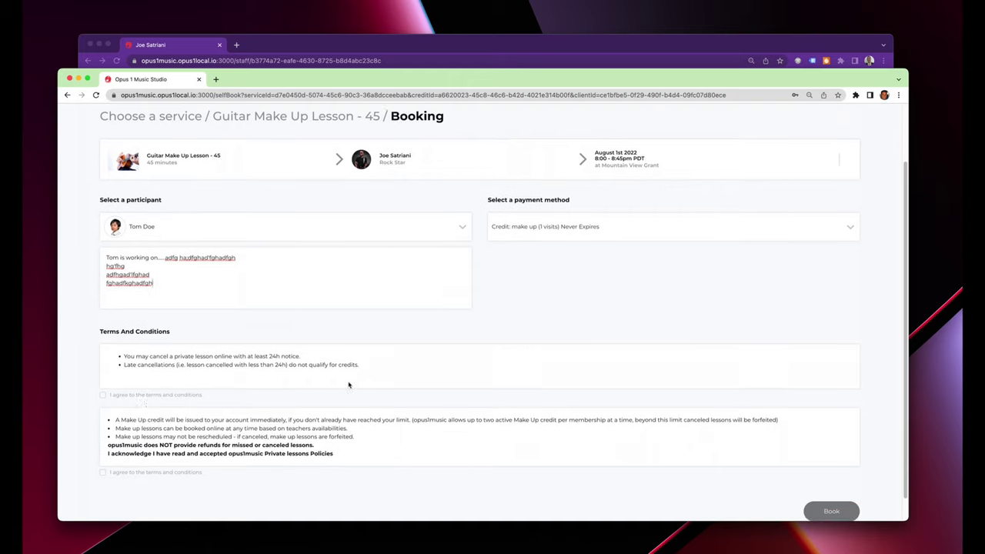
click(146, 394)
click(149, 472)
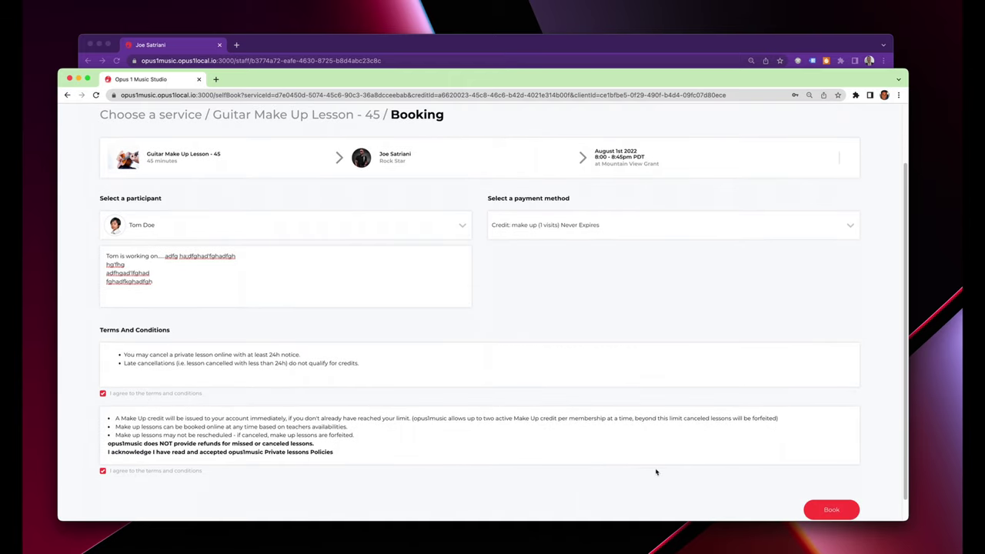
click(831, 510)
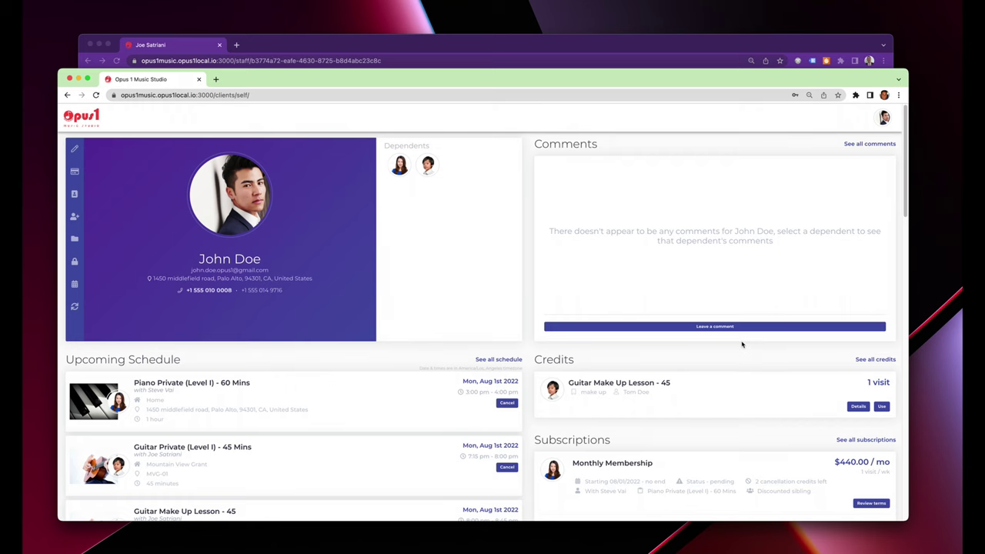
Review the client's updated schedule and open a new browser window.
scroll(687, 354, down, 5)
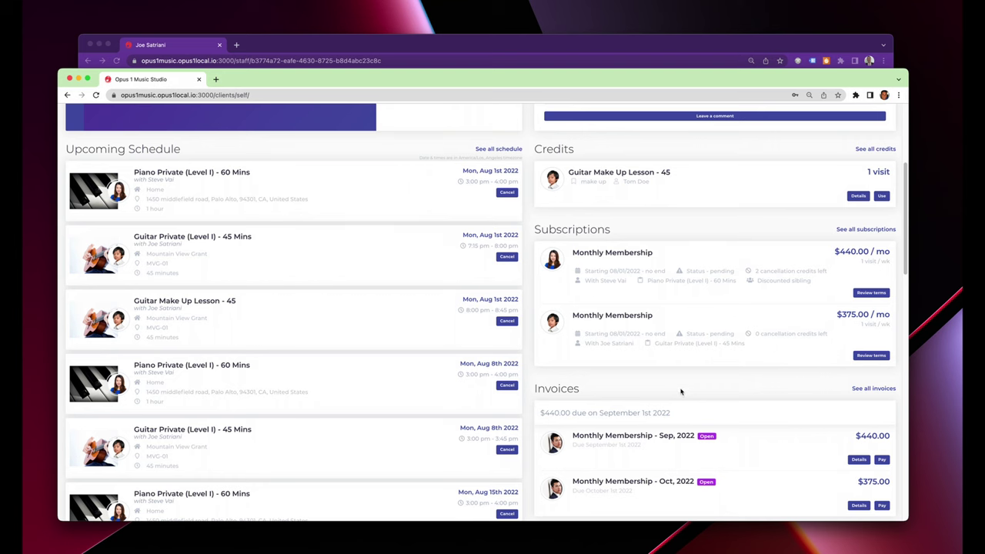
scroll(752, 228, up, 5)
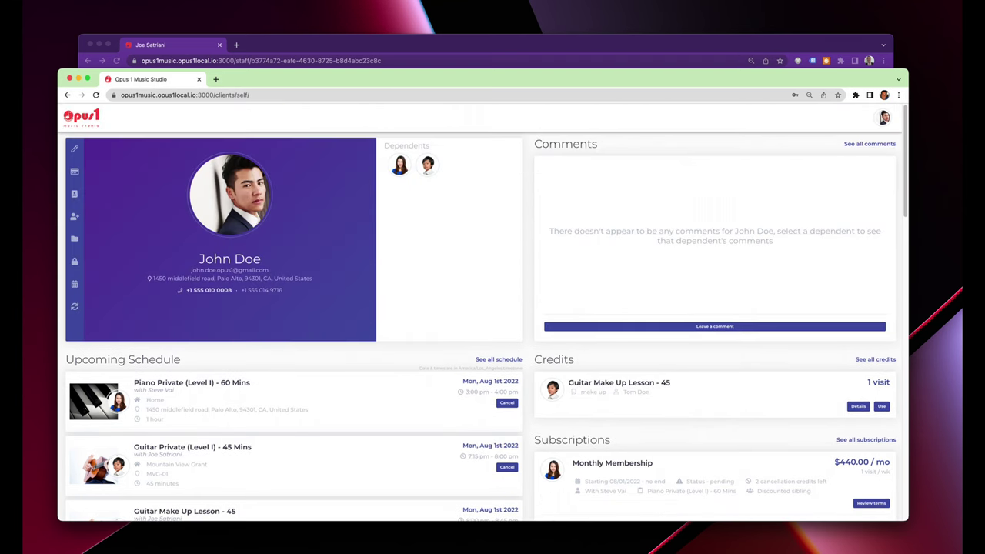
click(231, 1)
click(241, 83)
Load opus1music.opus1local.io:3000 in the new browser window and reposition the window.
text(opus1music.opus1local.io:3000)
key(Return)
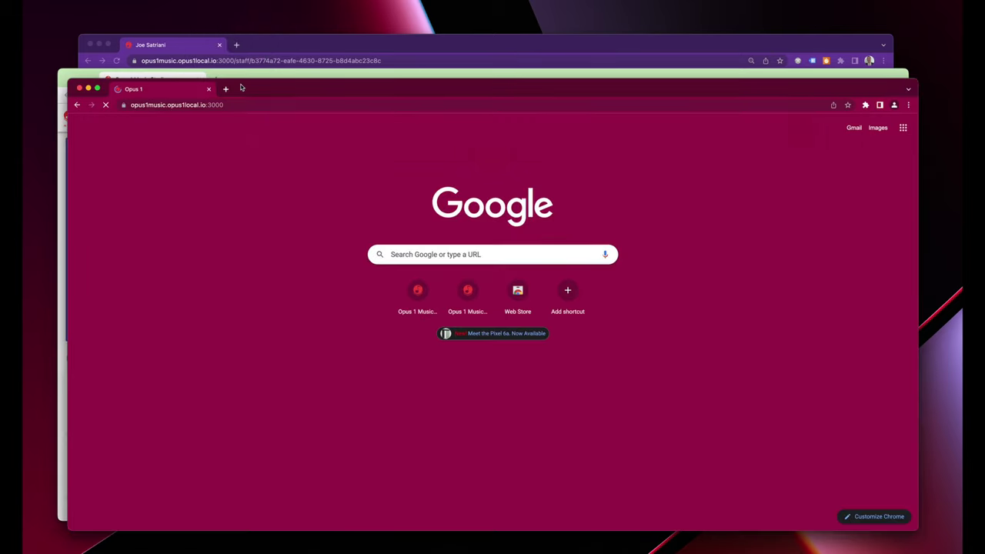
drag(429, 88, 414, 47)
Log in with the teacher's saved e-mail and their account password.
click(439, 237)
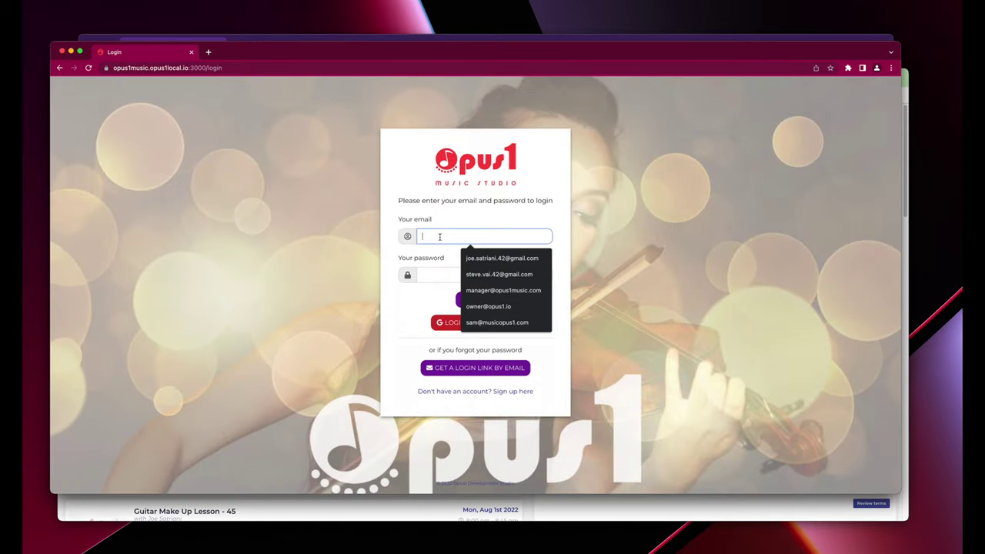
click(477, 259)
click(474, 268)
text(password)
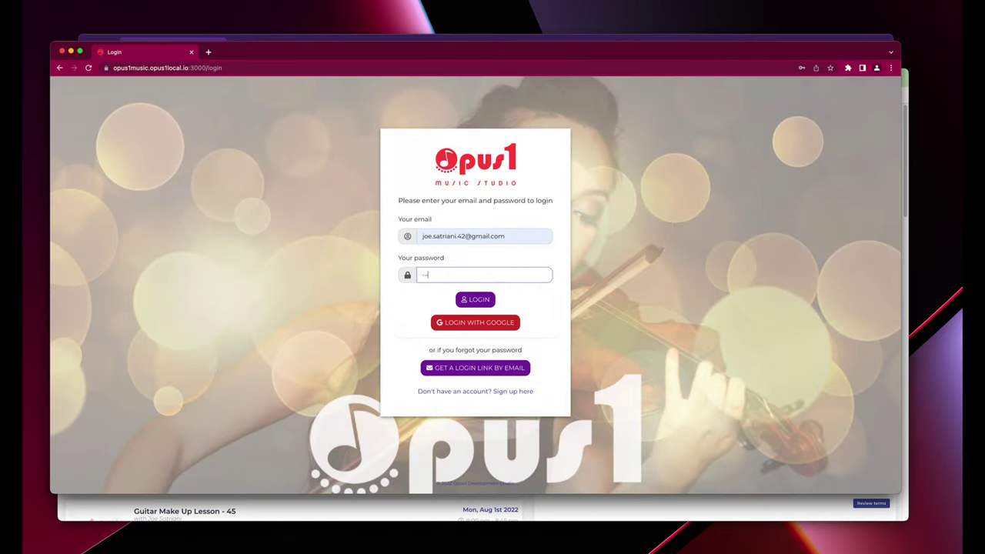
click(460, 299)
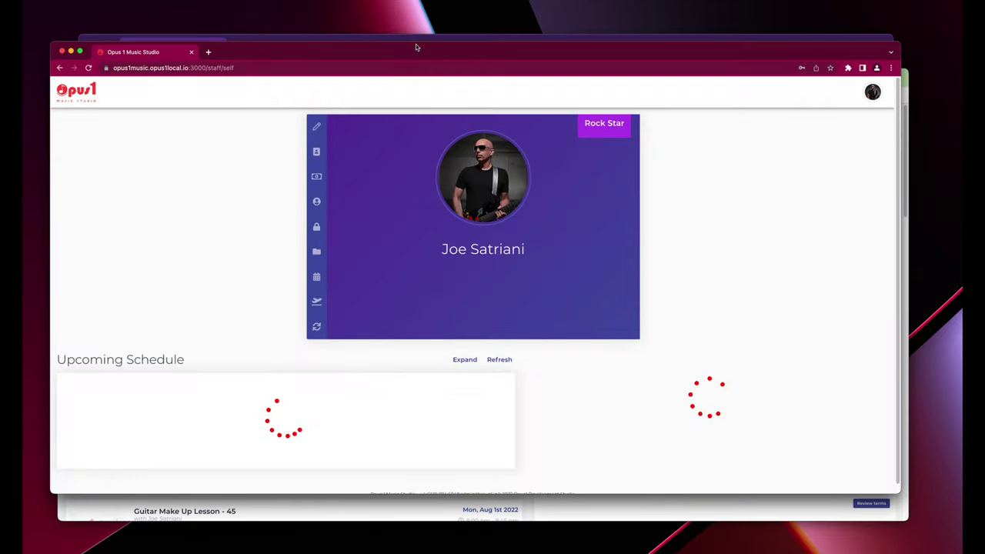
drag(411, 42, 411, 4)
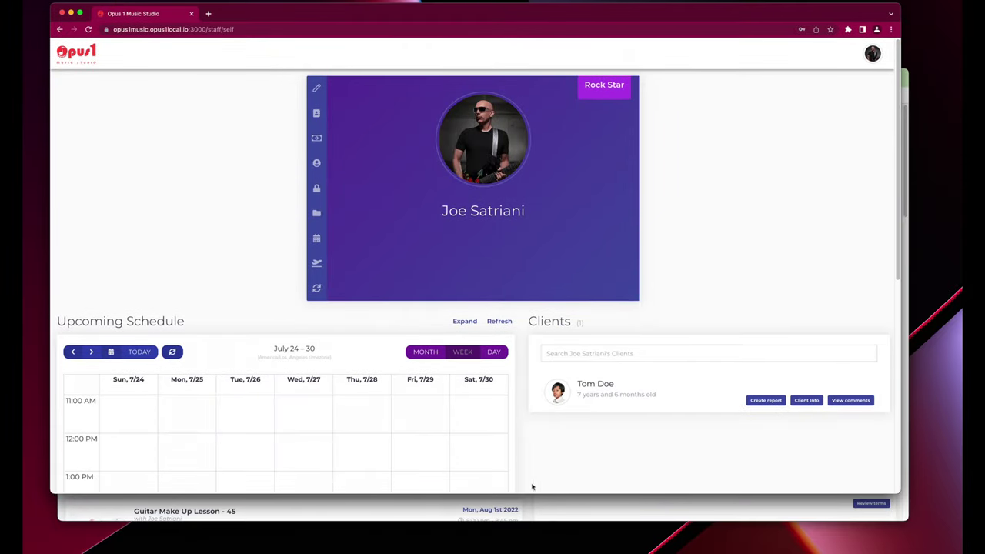
drag(536, 493, 538, 545)
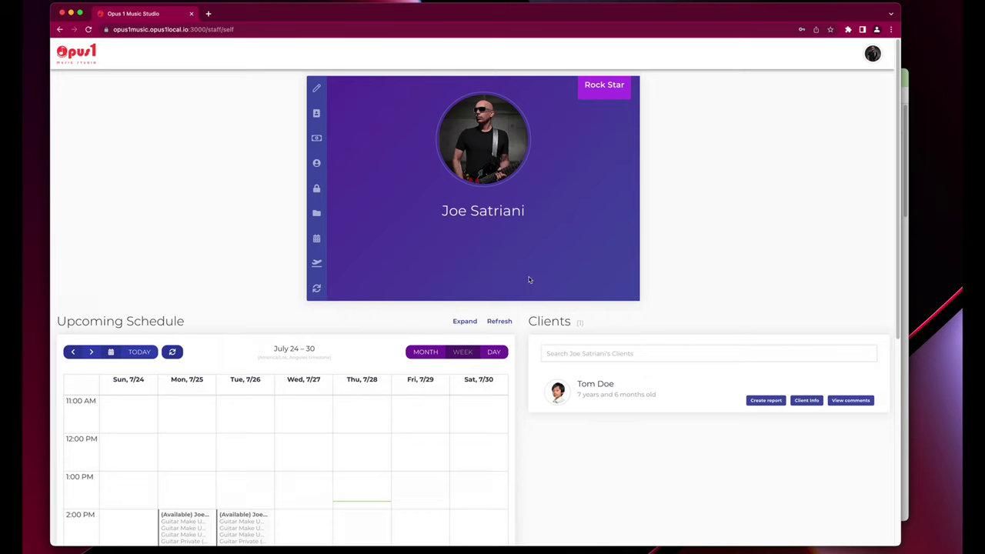
scroll(563, 375, down, 2)
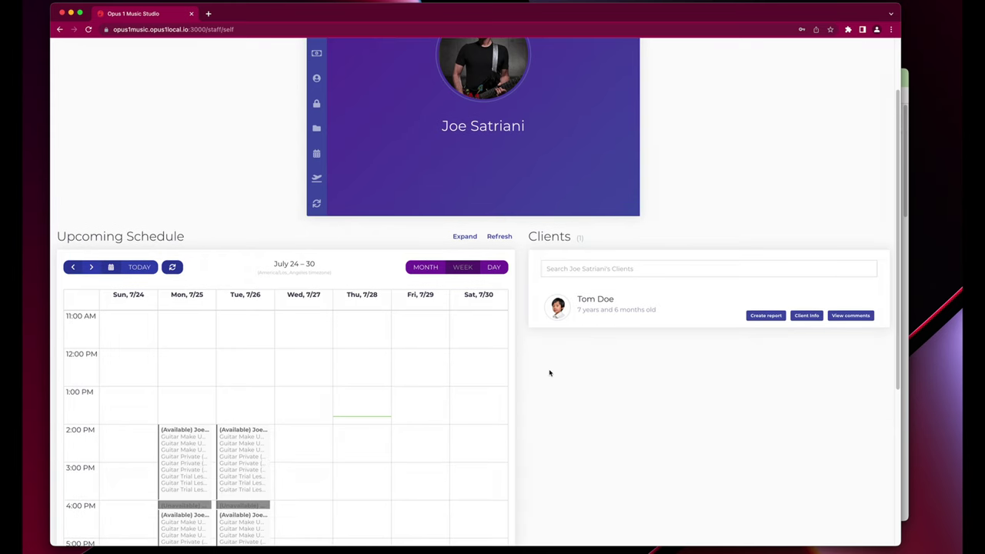
drag(578, 310, 660, 313)
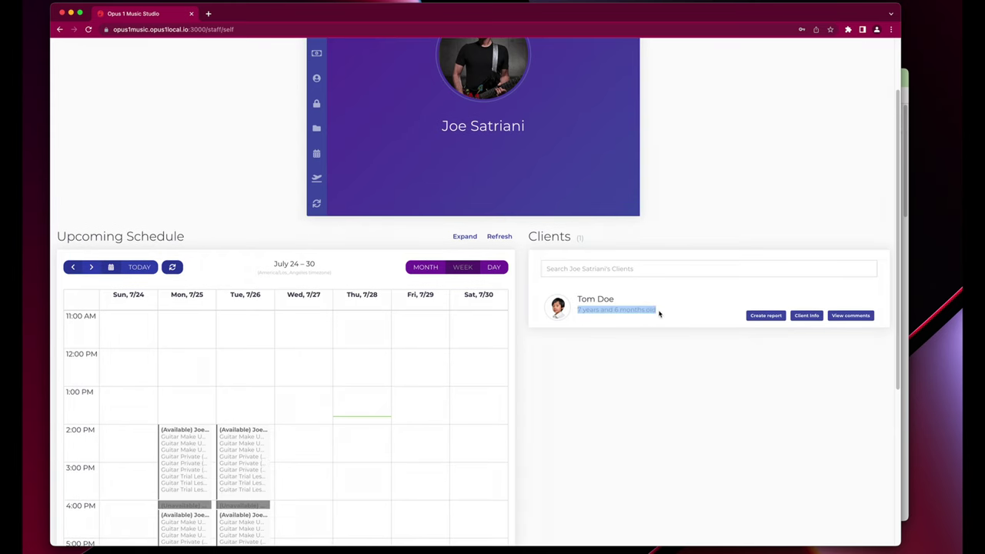
click(800, 316)
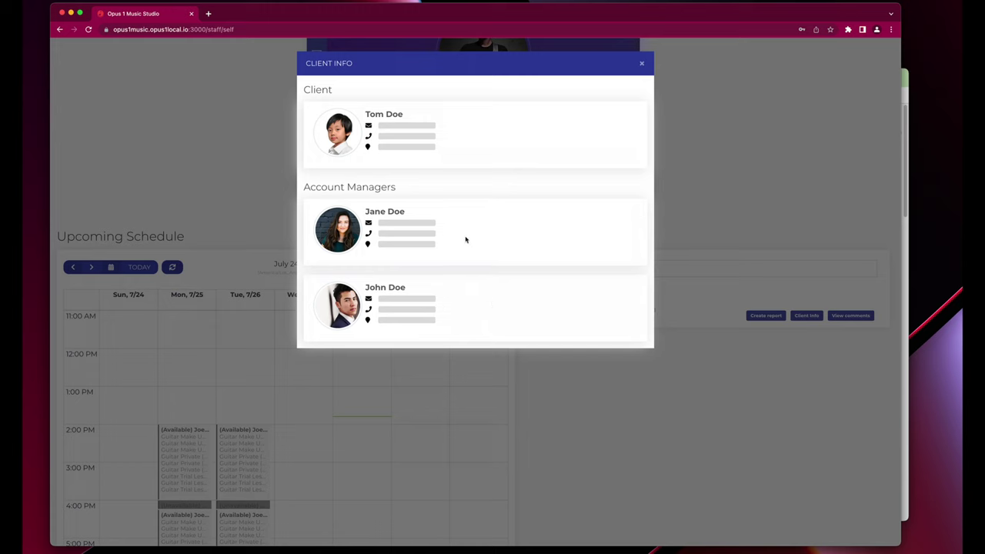
click(643, 64)
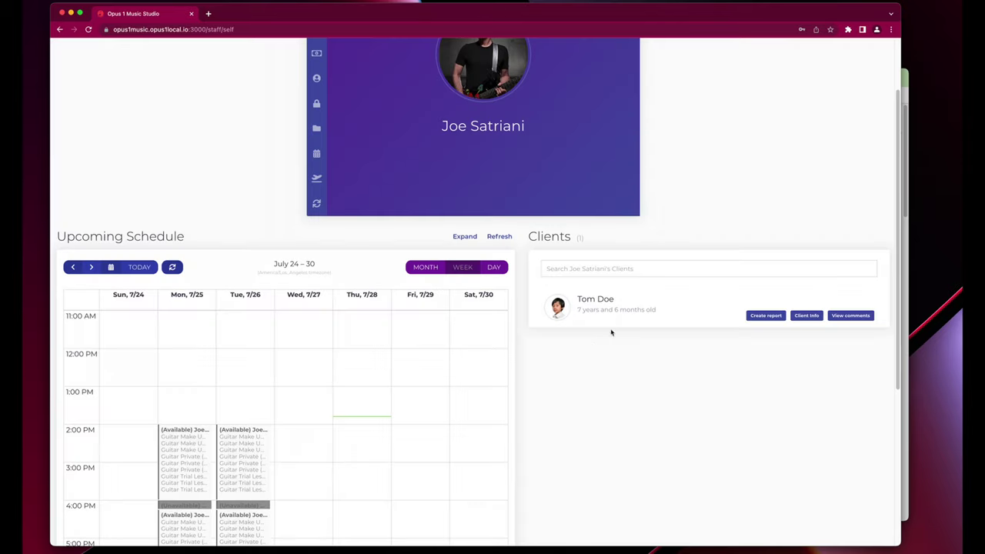
scroll(624, 406, down, 3)
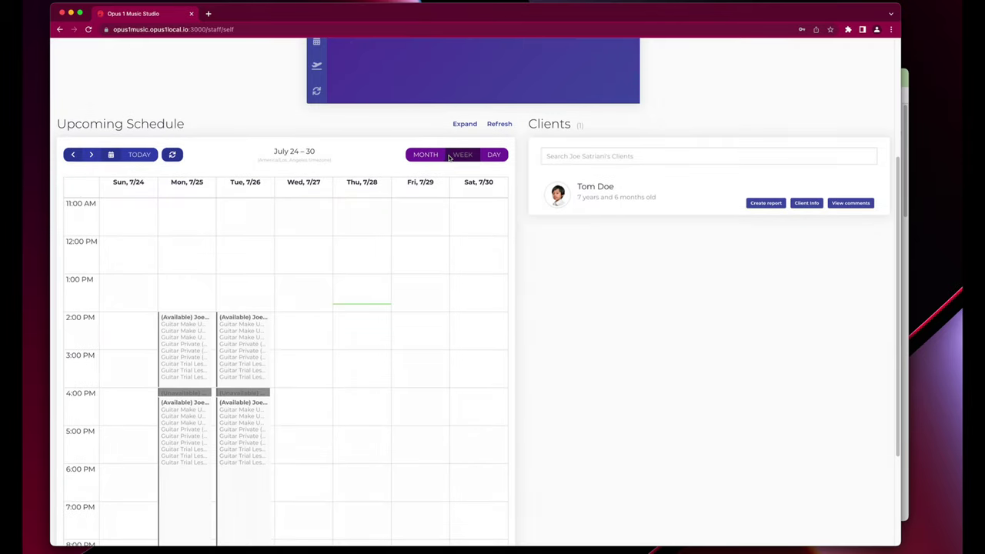
Expand the schedule calendar, advance it to July 31 – August 06, then shrink it back.
click(457, 123)
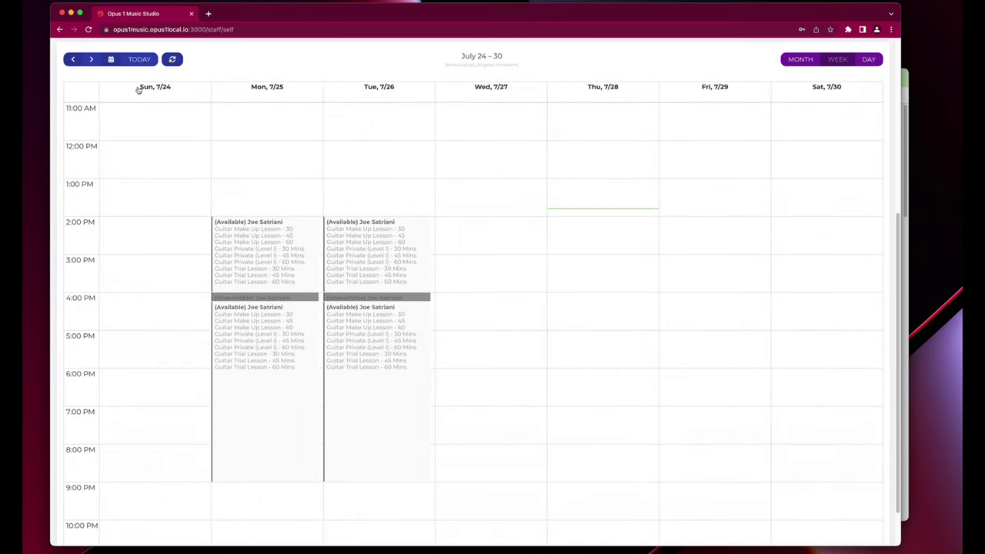
click(92, 60)
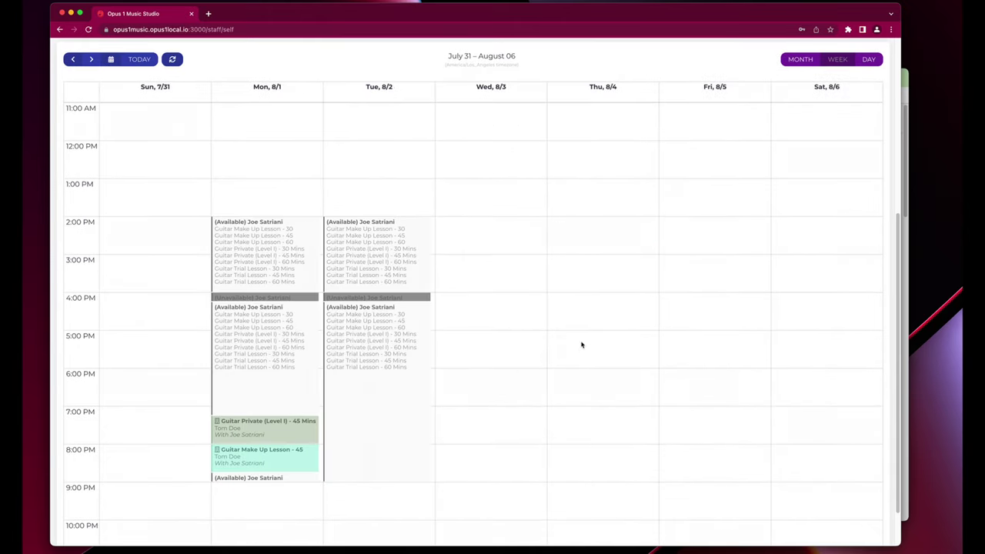
scroll(575, 347, up, 5)
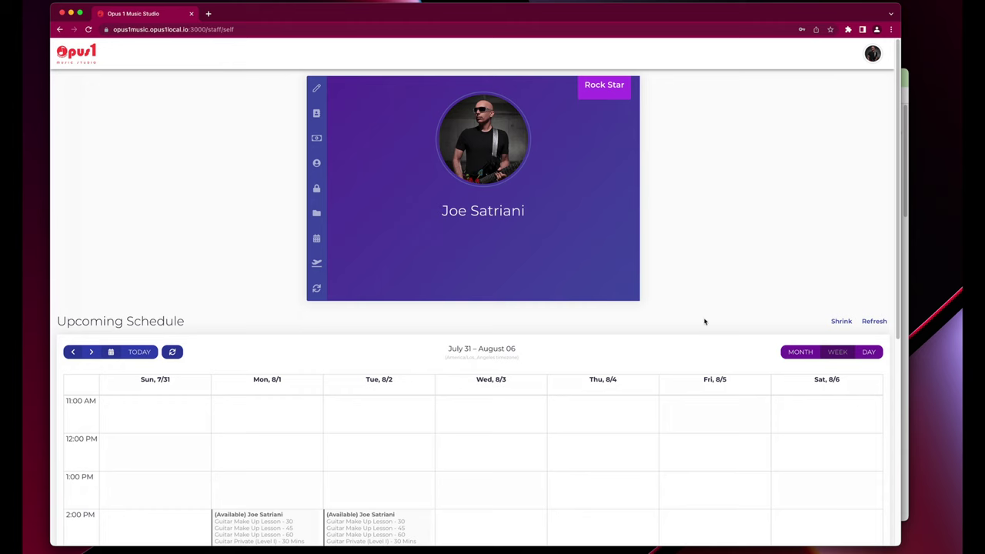
click(834, 321)
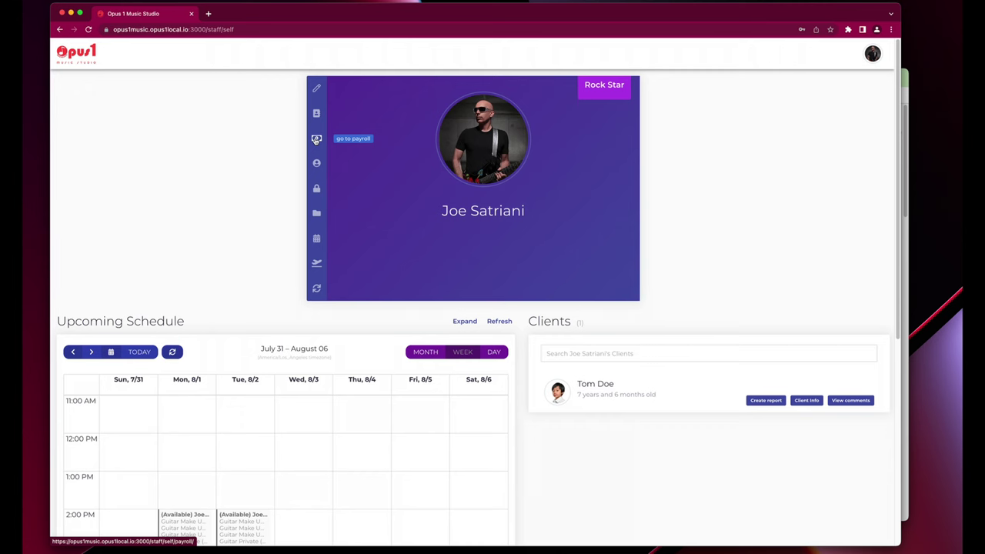
Open the teacher's Jul 1st–31st 2022 payroll (56.00 hours, $840.00) and bring up the period chooser.
click(315, 140)
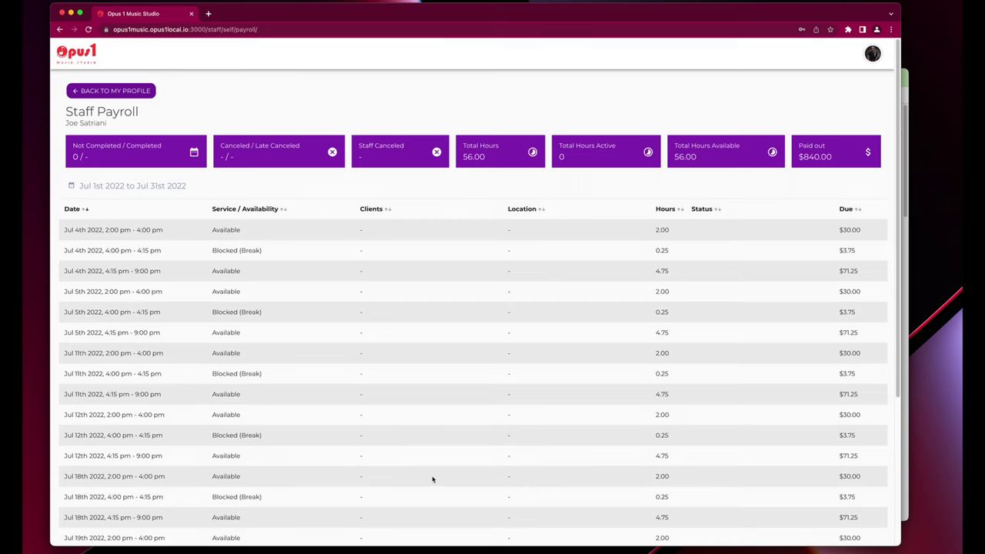
scroll(431, 475, down, 10)
scroll(446, 451, up, 10)
click(133, 189)
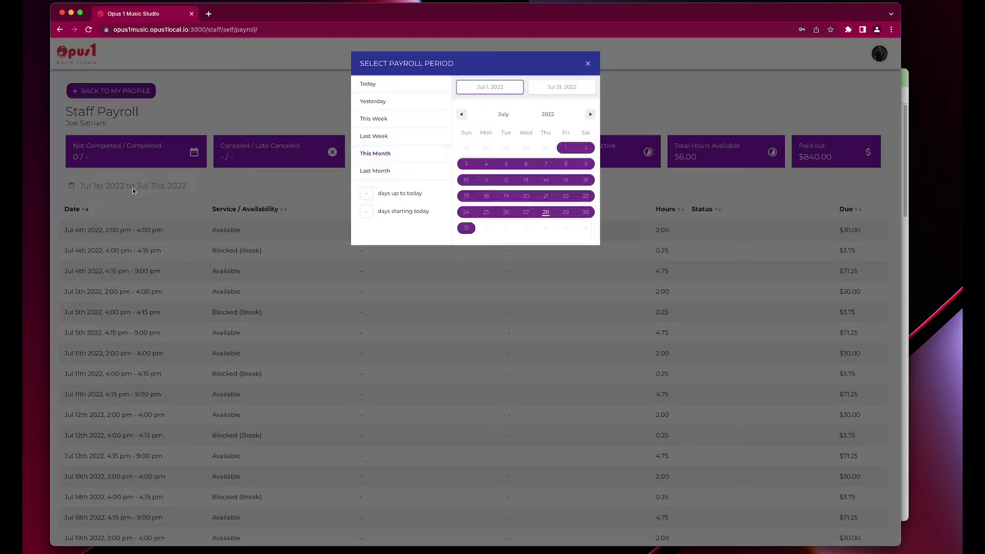
Choose This Month and set the payroll period to Aug 1st–31st 2022.
click(397, 157)
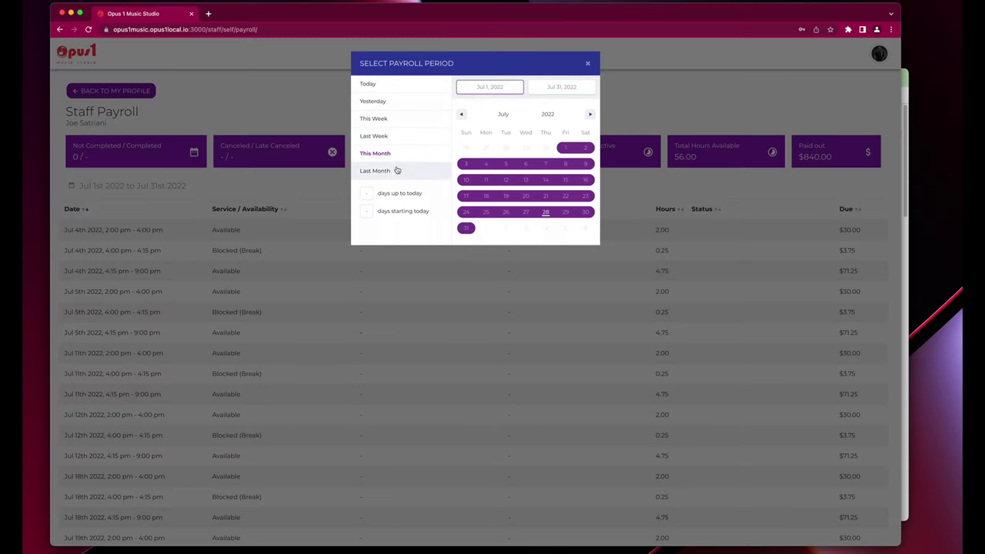
click(590, 114)
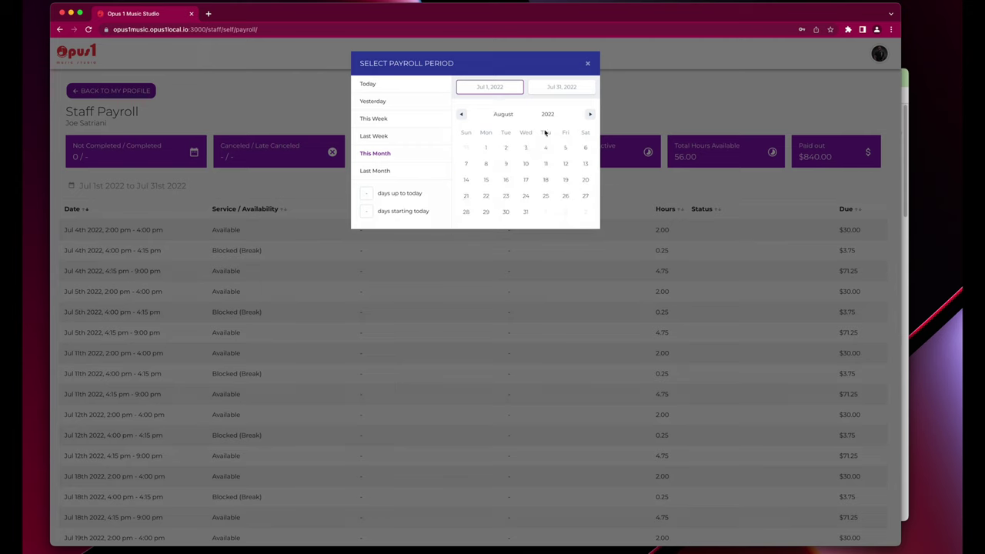
click(505, 148)
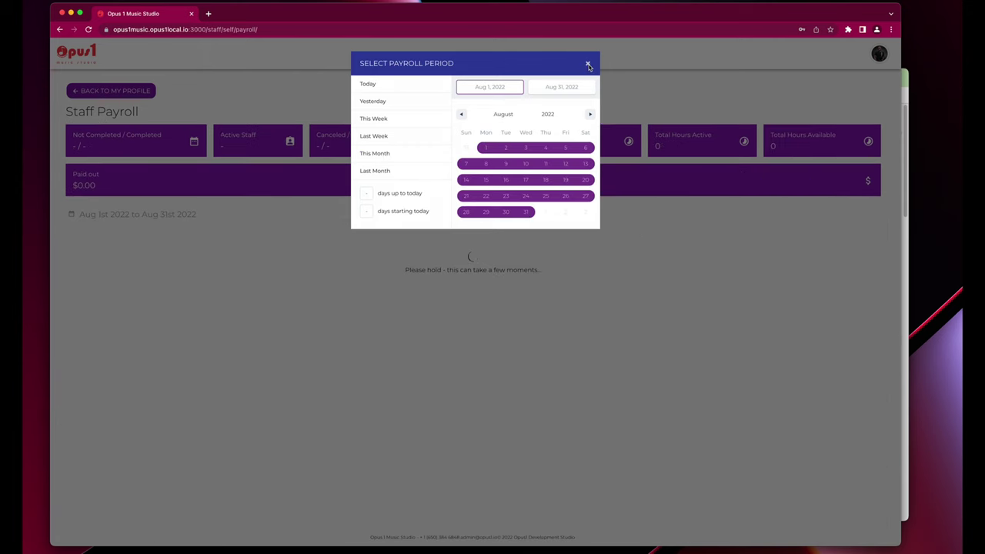
click(589, 65)
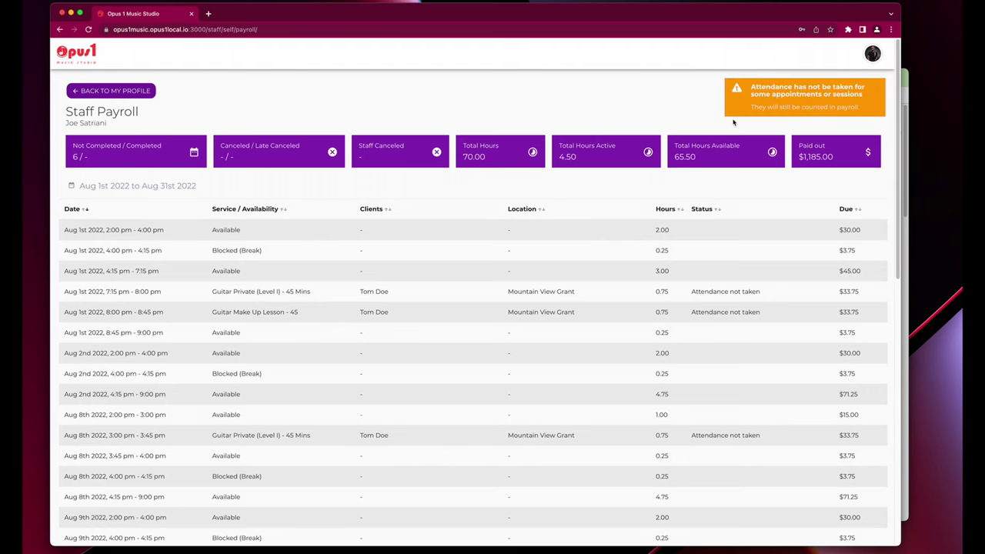
Review the August payroll (70.00 hours, $1,185.00, $33.75 due) and go back to the profile.
scroll(522, 346, down, 1)
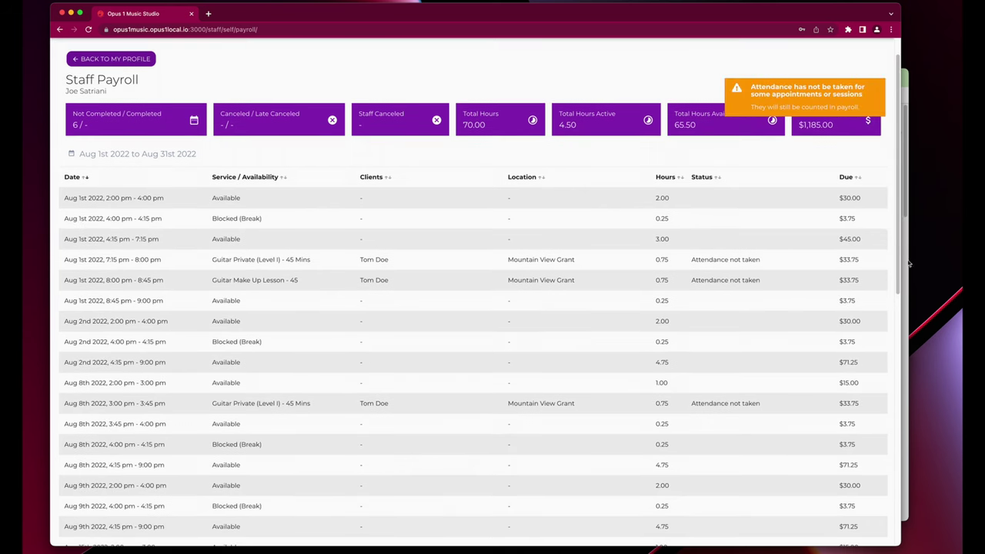
drag(840, 267, 859, 261)
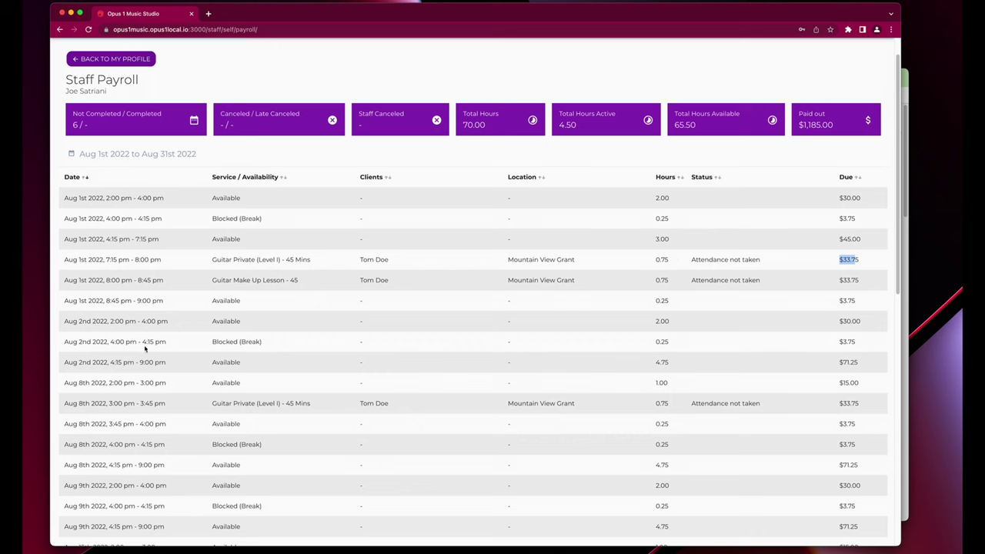
scroll(589, 501, down, 10)
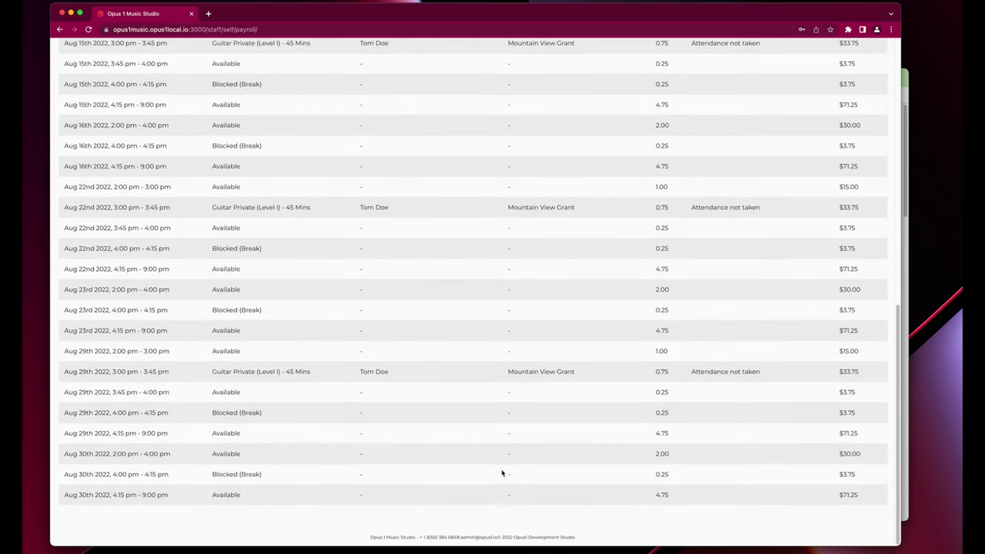
scroll(501, 473, up, 15)
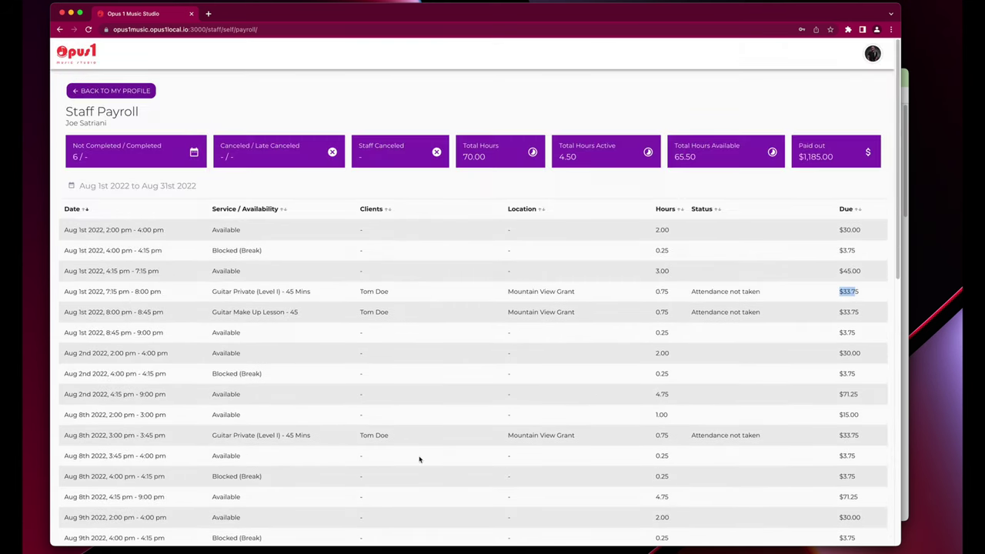
click(184, 112)
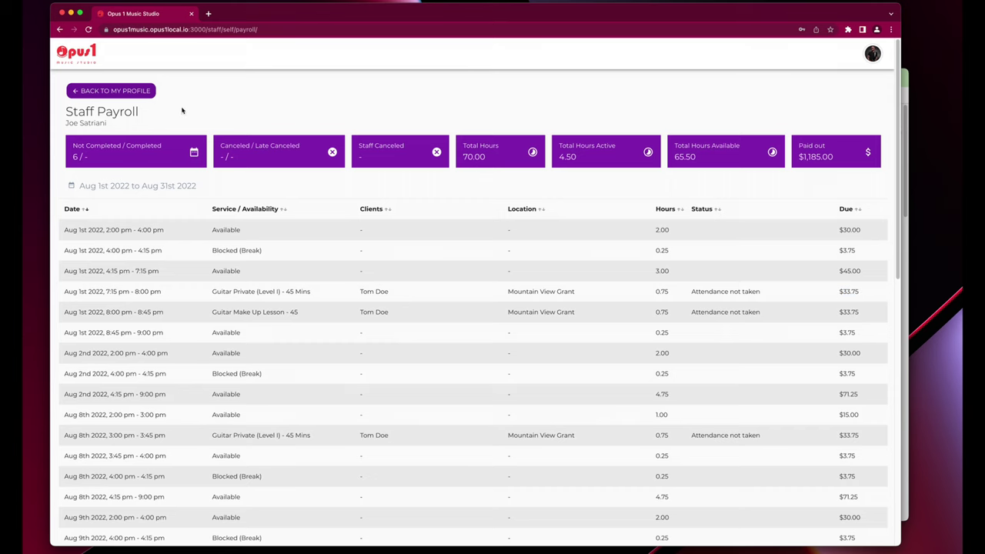
click(135, 93)
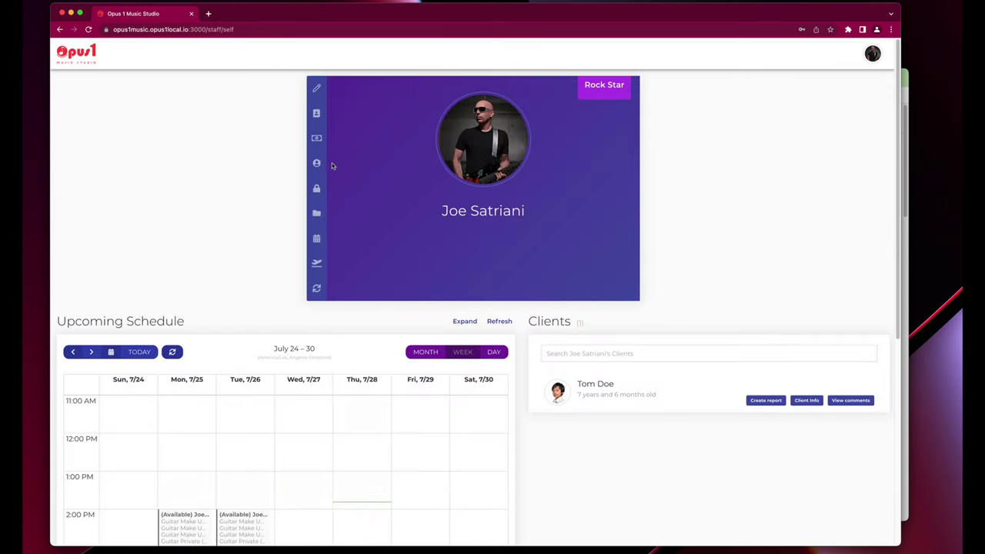
Open the teacher's Files page from the profile sidebar.
click(317, 214)
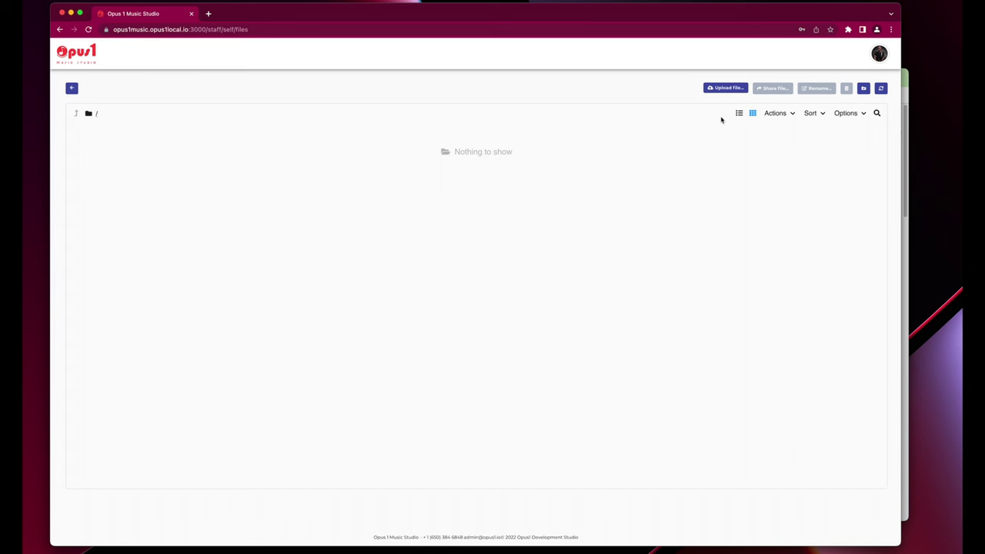
Upload logo.png to the teacher's files.
click(731, 88)
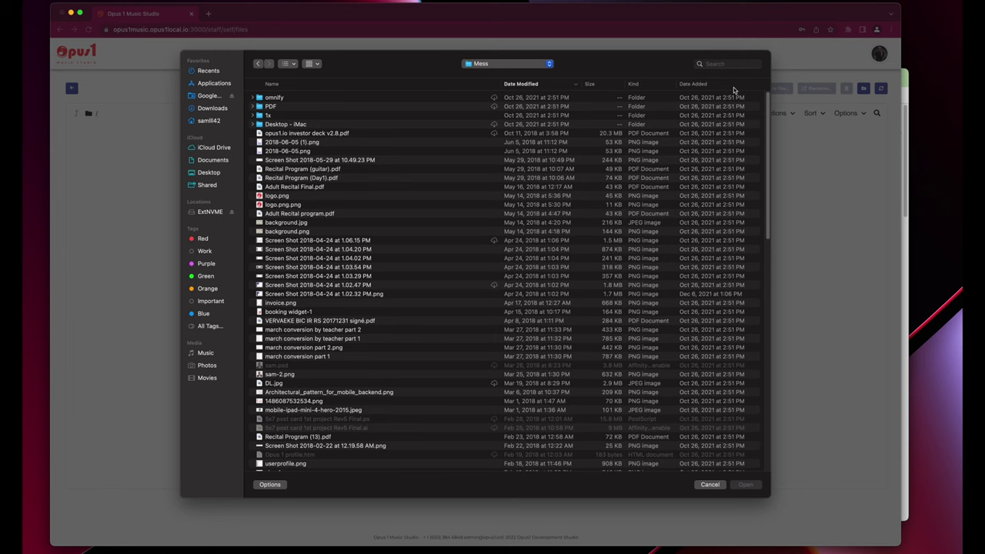
click(292, 196)
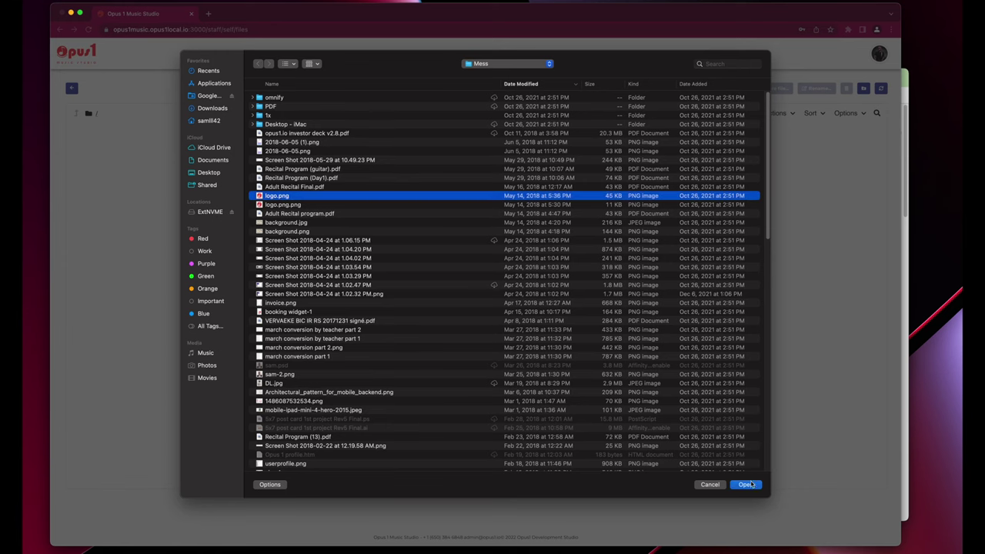
key(Return)
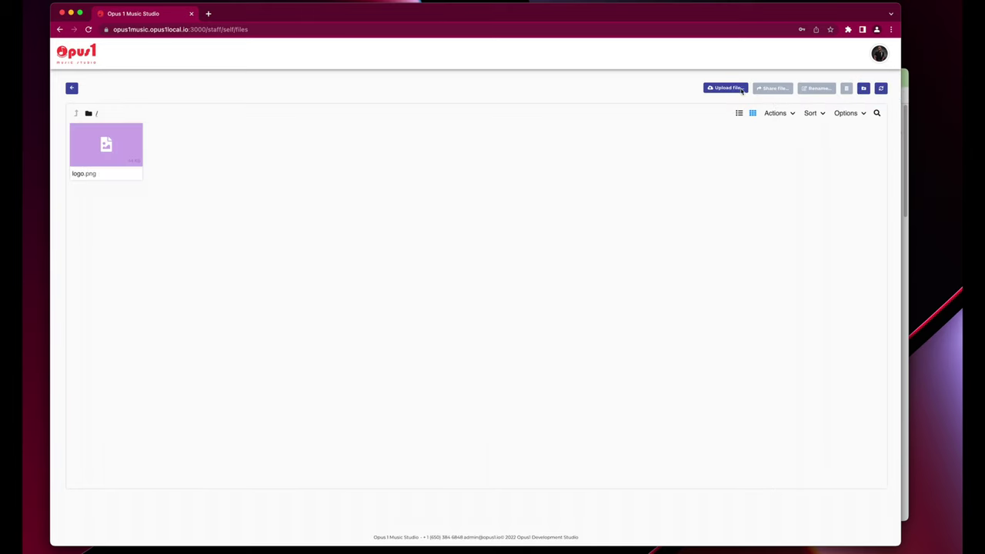
Create a new folder named Classical.
click(863, 88)
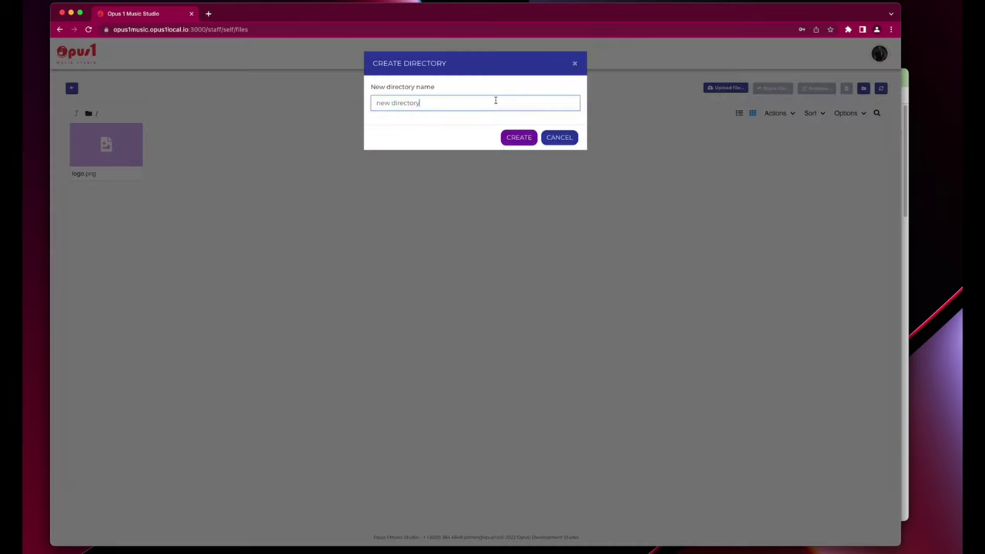
text(Classical)
click(522, 140)
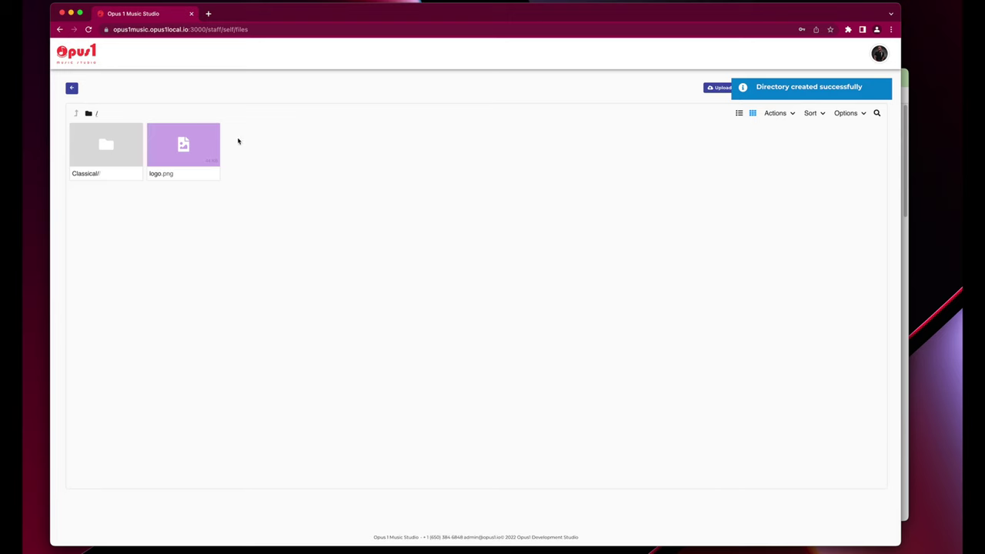
Move logo.png into Classical, check its sharing options, and return to the profile.
drag(191, 147, 117, 147)
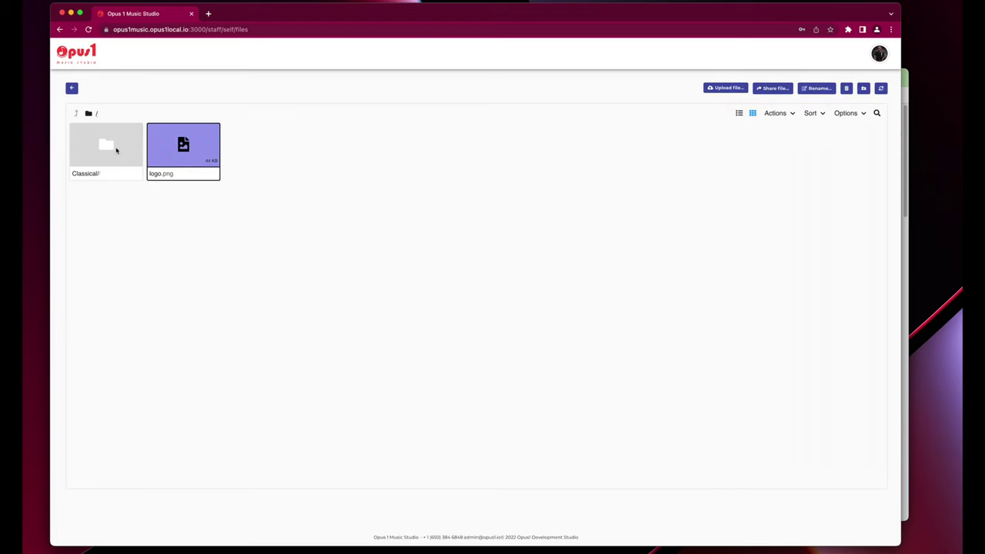
double_click(97, 144)
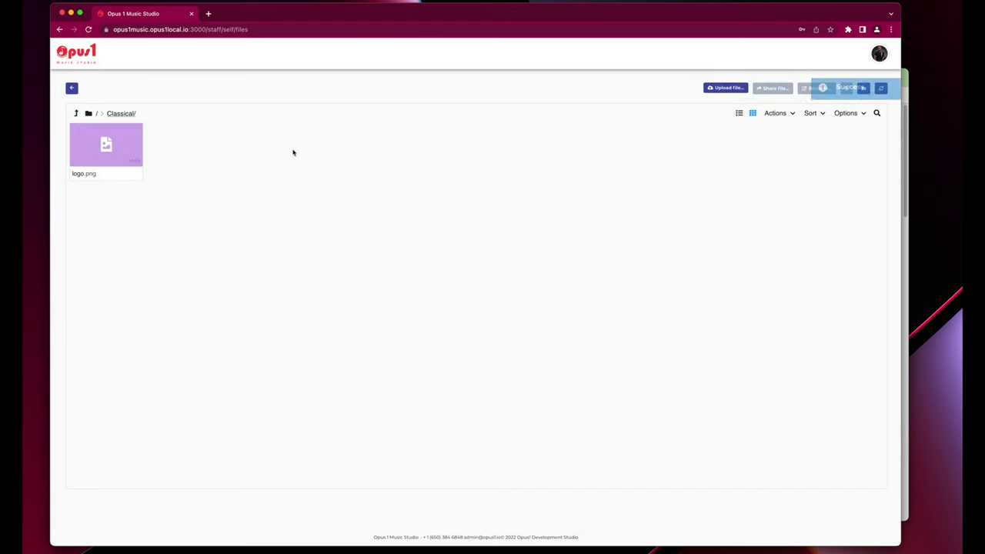
click(111, 148)
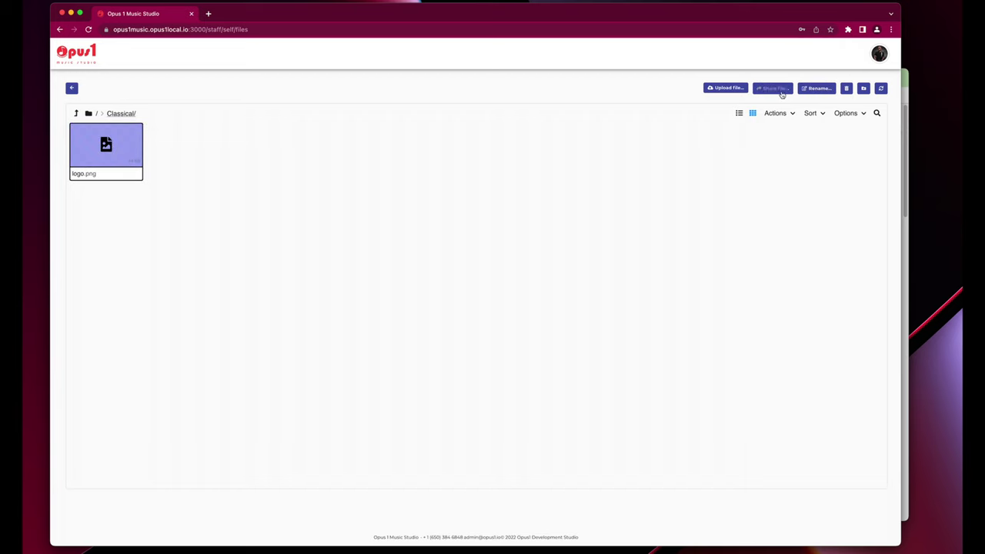
click(773, 88)
click(575, 65)
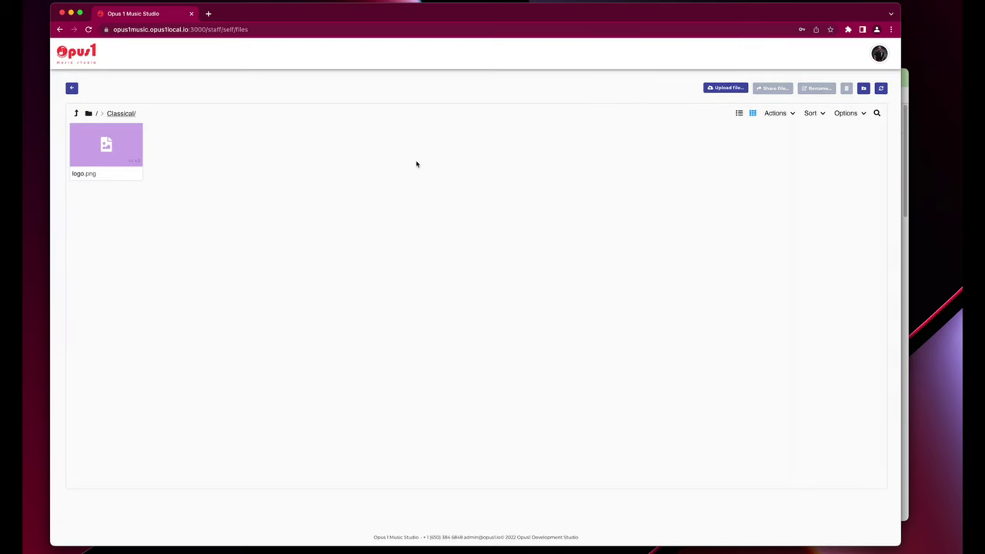
click(71, 89)
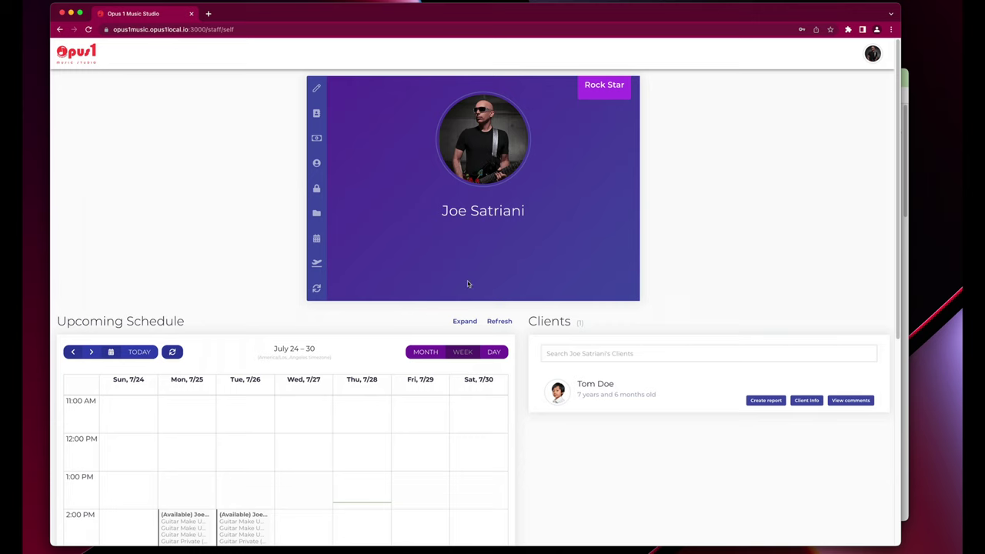
Open the student's comments and start a new comment.
click(846, 401)
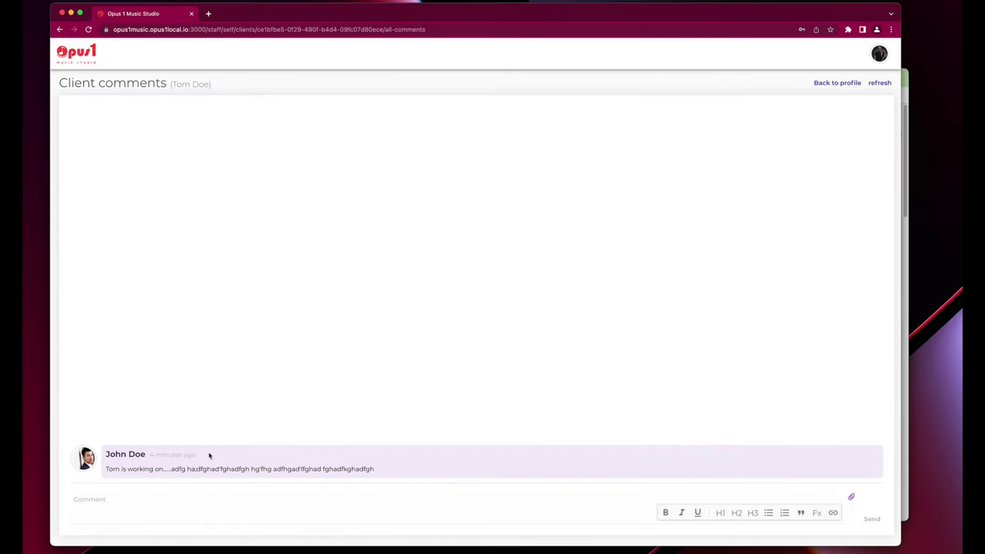
triple_click(106, 467)
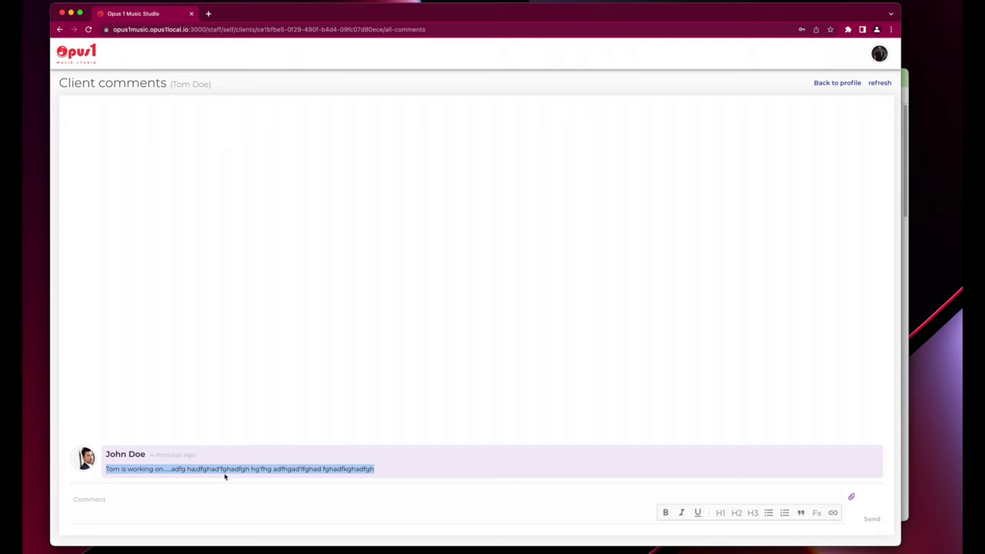
click(152, 498)
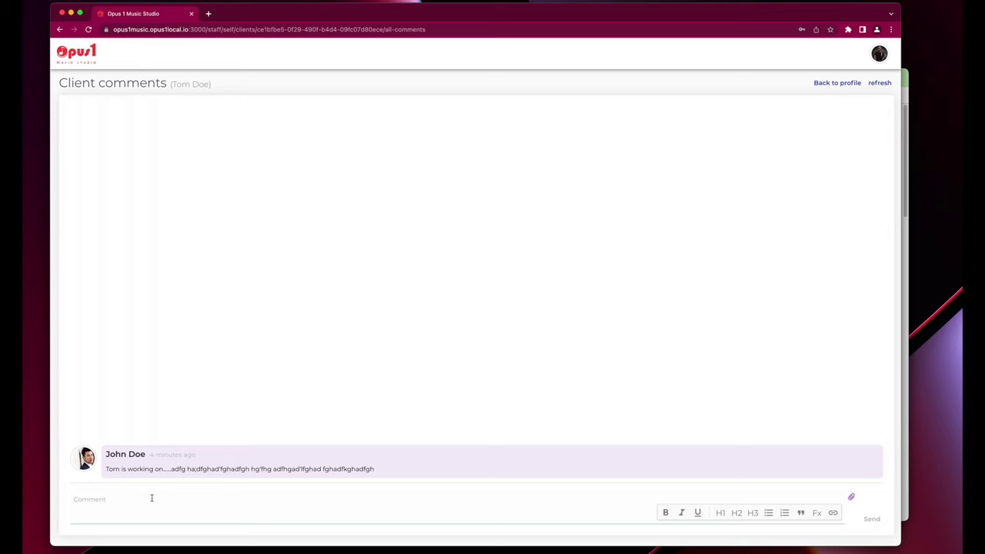
Write a 'great job today...' comment with filler lines ending 'Check out this music shee'.
text(Tom great job today... ldfjgad'fhj)
key(Return)
text(jaldfhj)
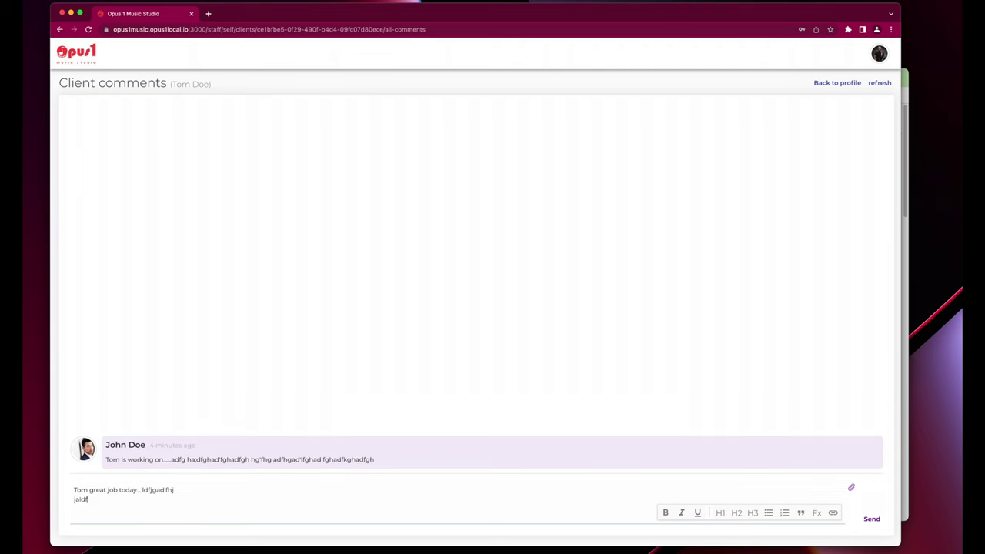
key(Return)
text(adfgjadlf)
key(Return)
text(adlkfhga'dfghadkfghadf;g)
key(Return)
text(kadfhg;adfghkdfhgadfg)
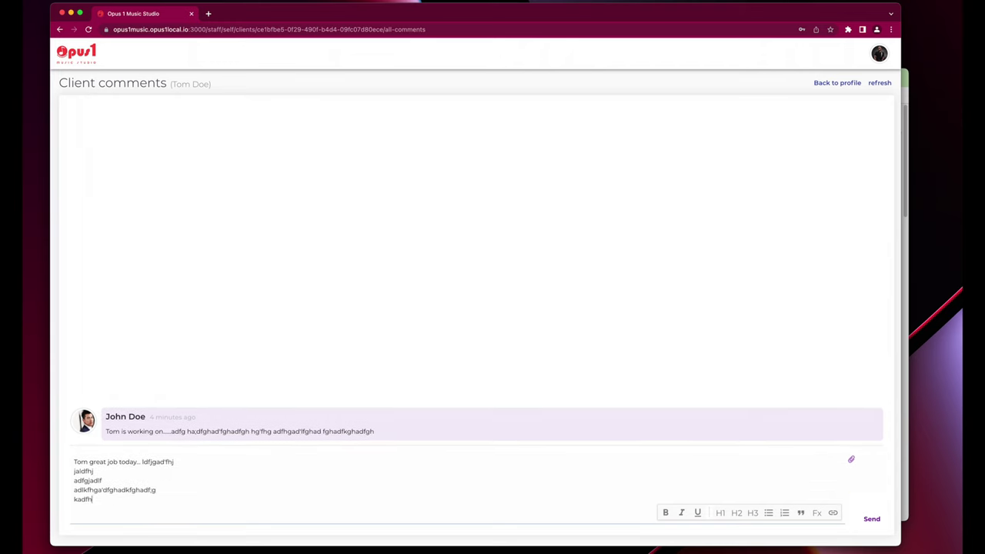
key(Return)
text(khdg;adkfhgadf)
key(Return)
text(gksdhg;dhgakdfghad;fg)
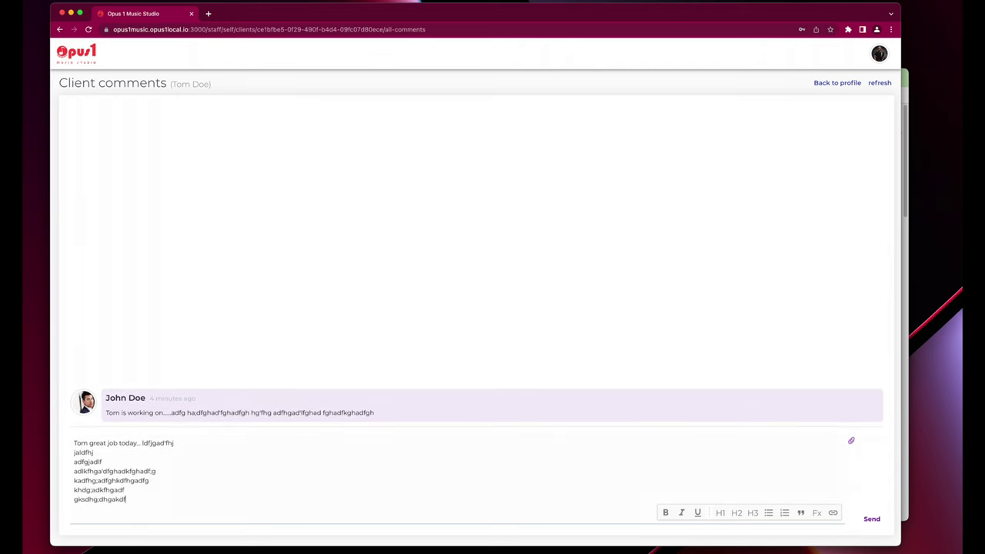
key(Return)
text(ksdhg;akdfjghad)
key(Return)
text(fghadfkgh)
key(Return)
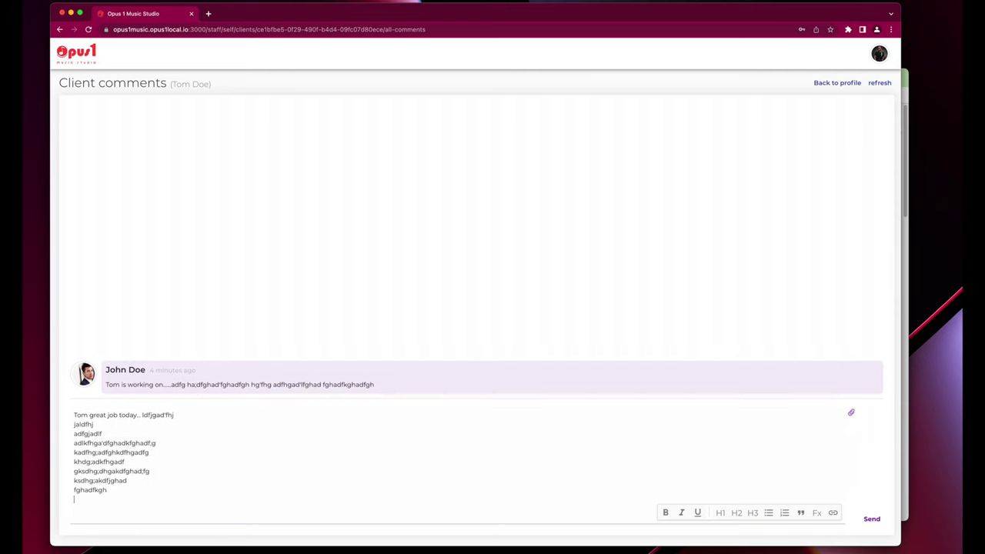
text(Check out this fil)
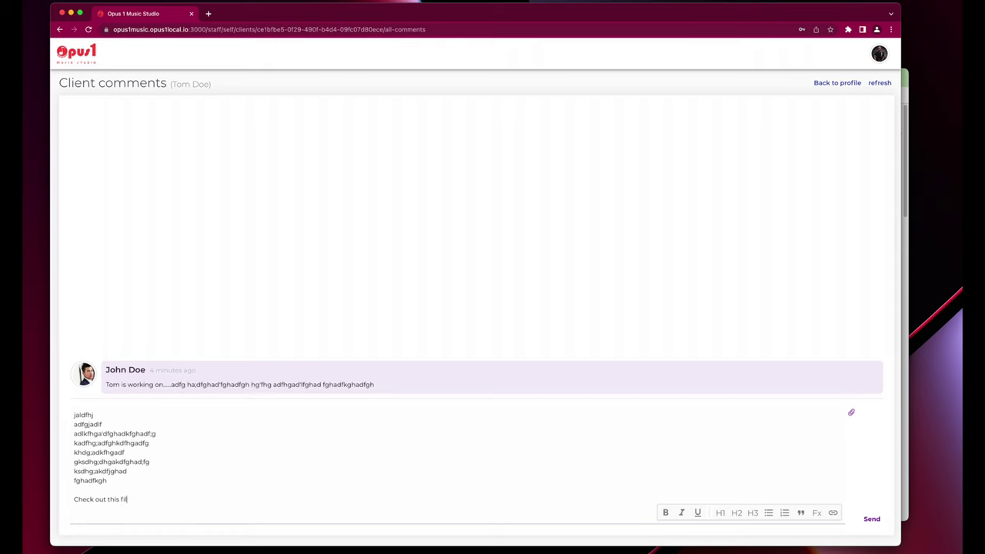
text(e)
key(BackSpace)
key(BackSpace)
key(BackSpace)
key(BackSpace)
text(music sheet)
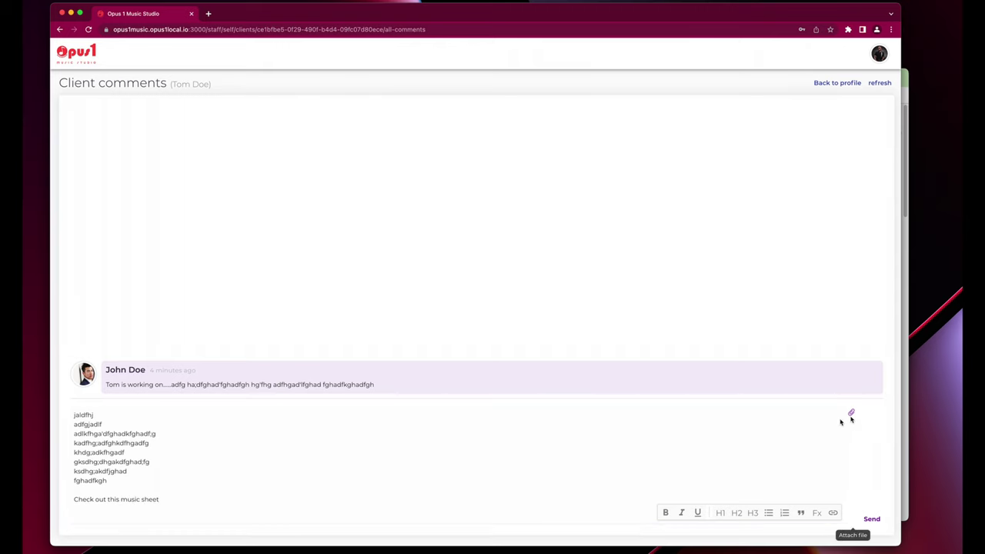
Attach Classical/logo.png, send the comment, and bring the client's window forward.
click(851, 413)
double_click(370, 154)
click(350, 158)
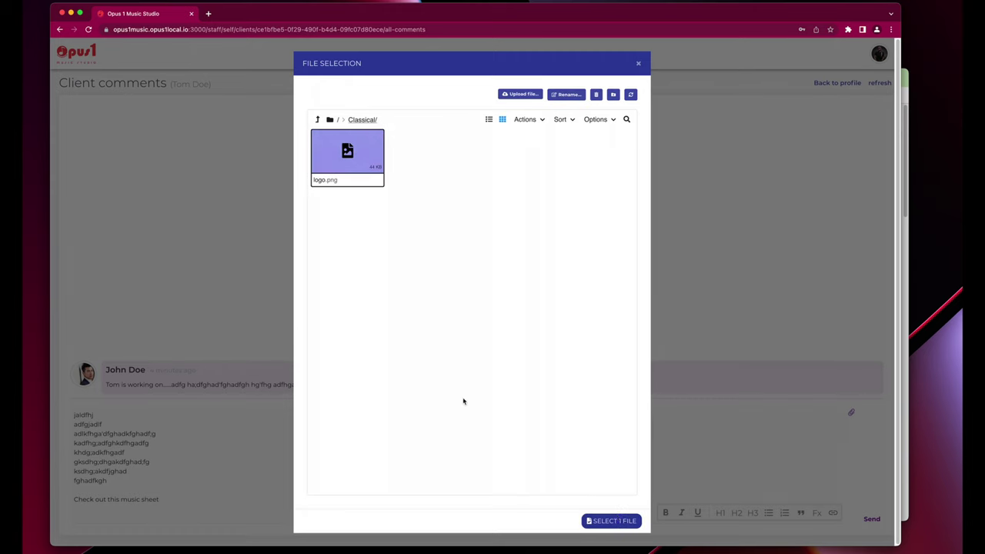
click(608, 521)
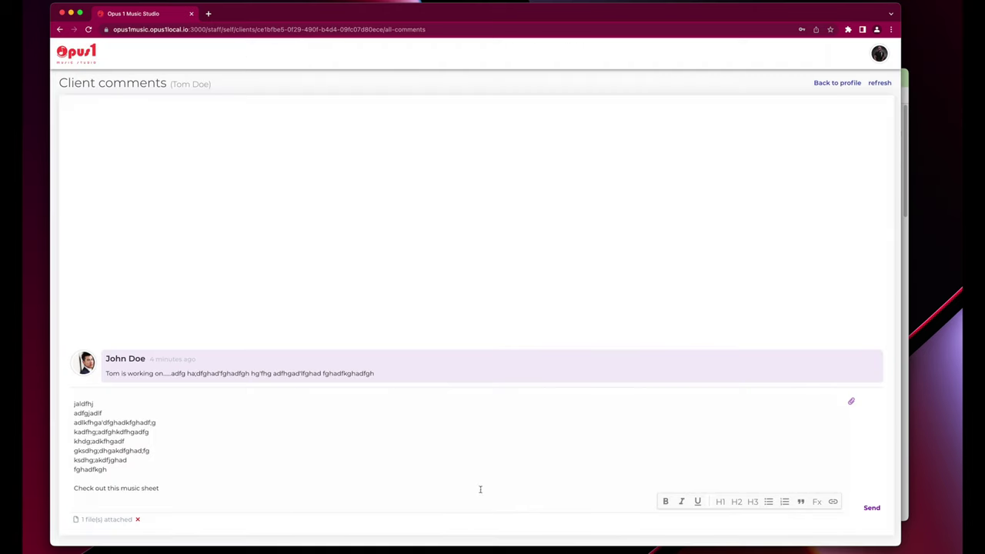
click(871, 508)
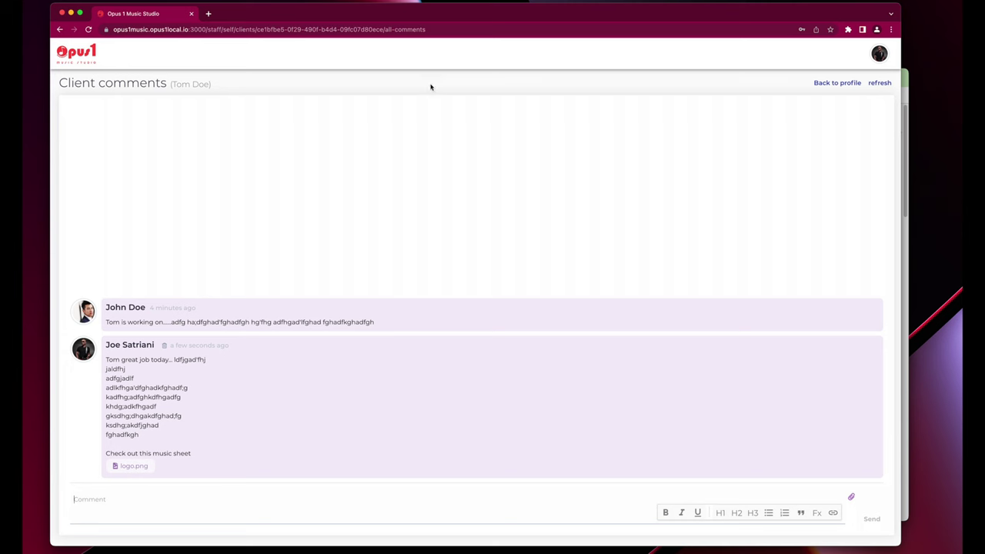
click(906, 73)
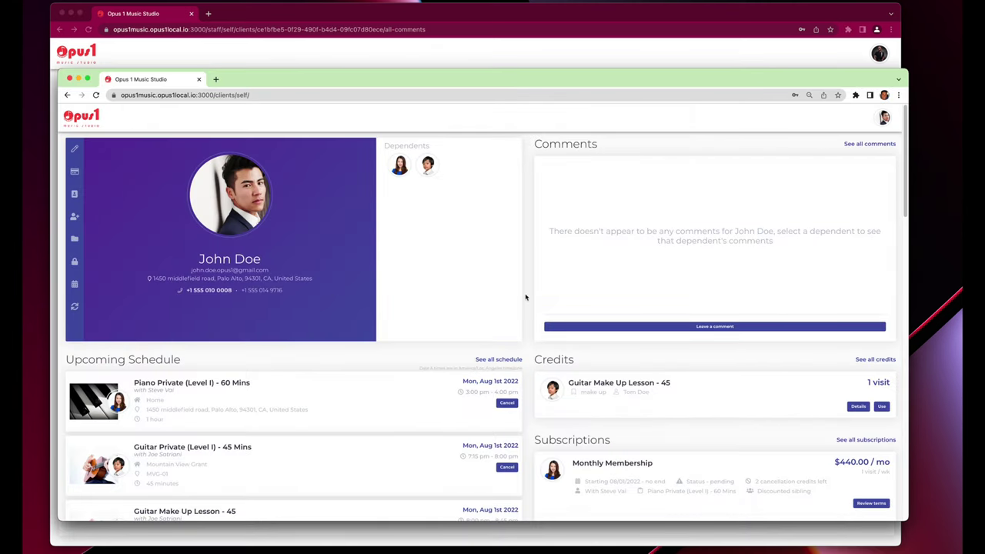
Open the dependent student's profile, reload it, and view the attached logo.png.
click(420, 171)
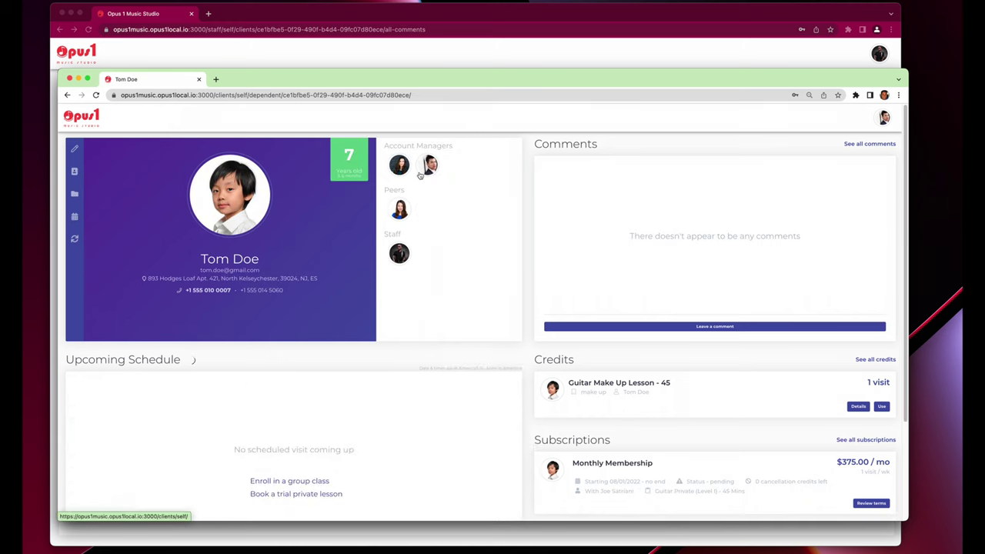
click(74, 239)
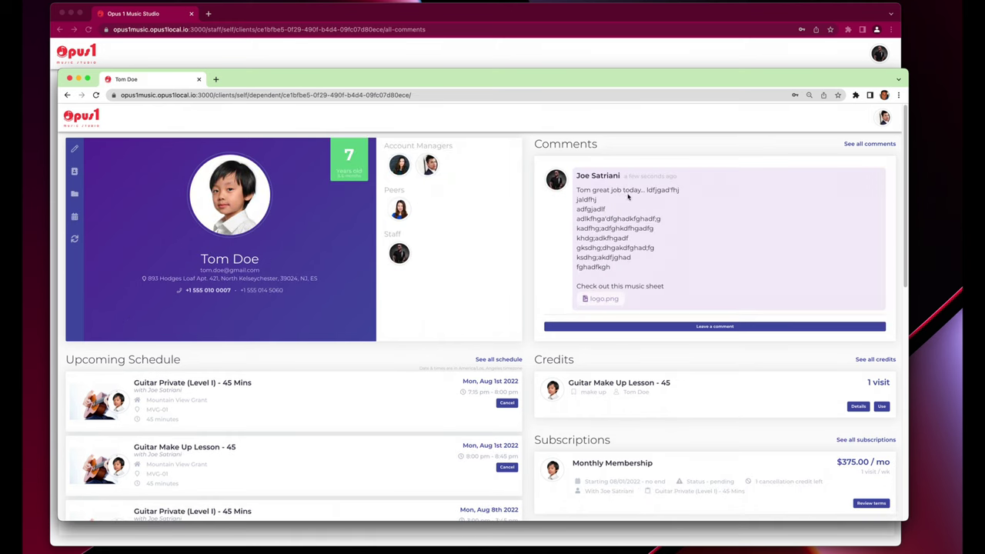
click(597, 300)
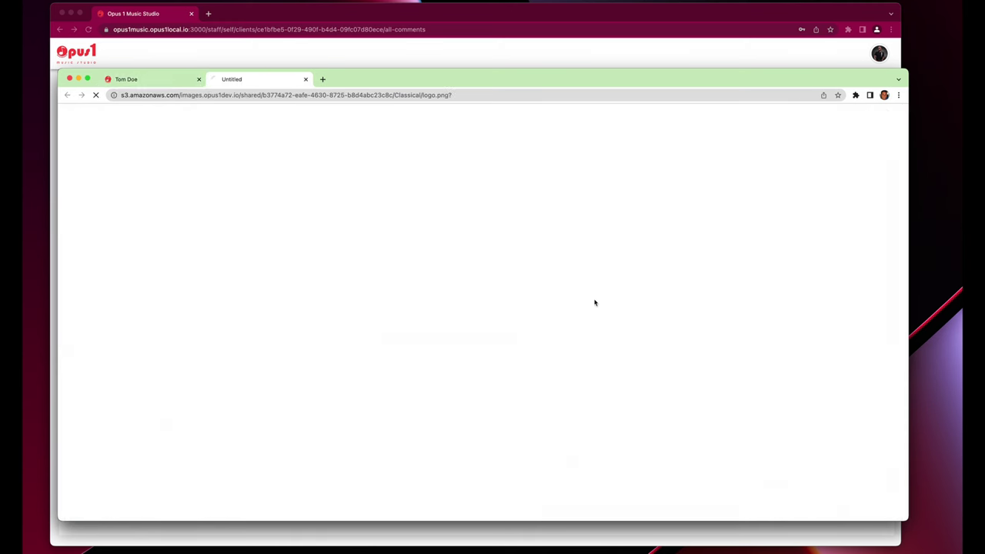
click(305, 80)
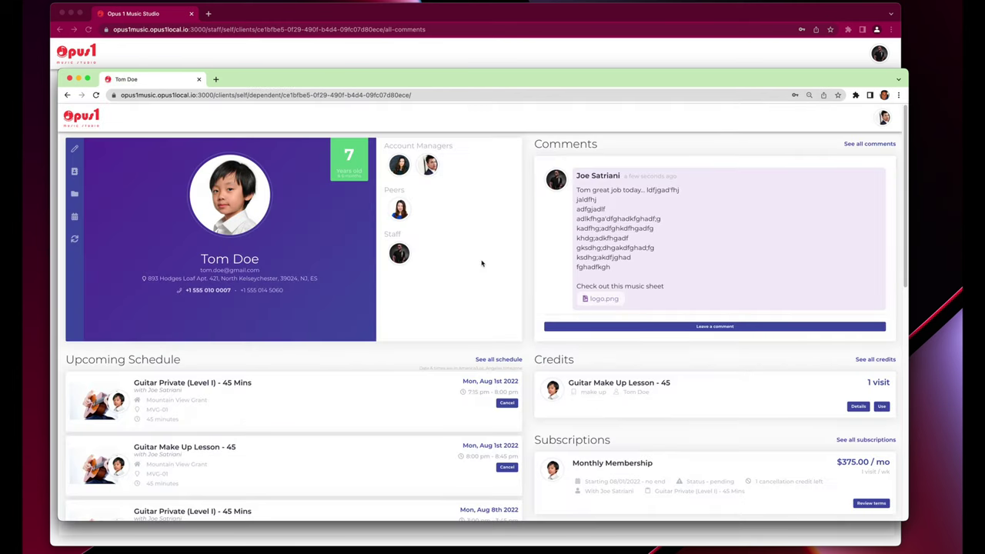
Post a comment notifying the teacher: 'Hey teacher - thanks - whats is the plan for the next rec'.
click(700, 328)
click(417, 197)
click(434, 224)
click(432, 246)
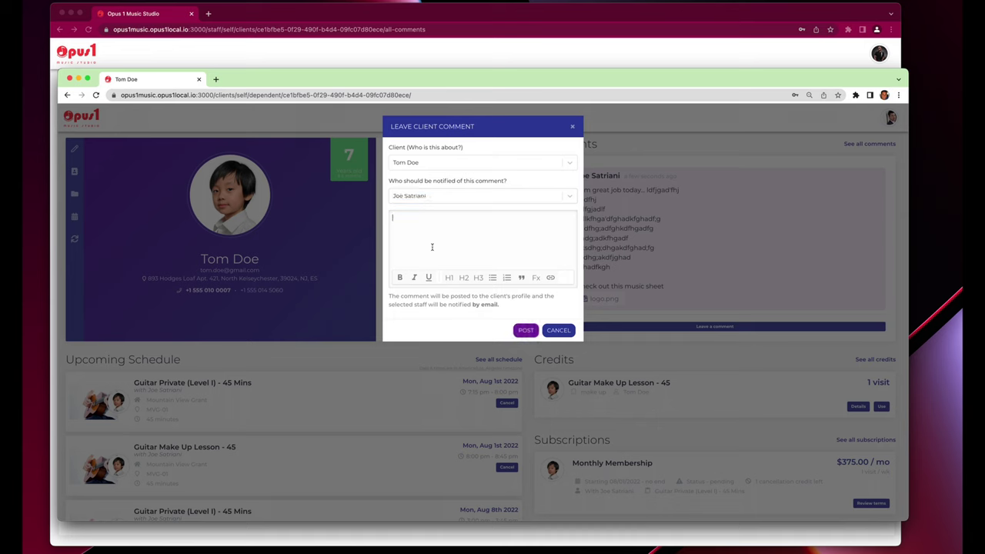
text(Hey teacher - thanks - whats is the plan for the)
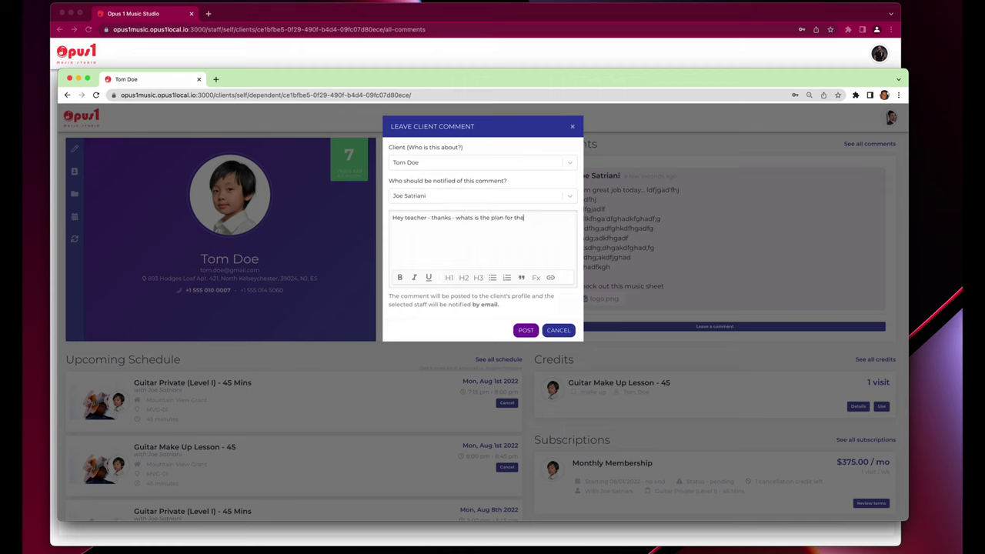
text( next recital?)
click(522, 331)
In the staff window, refresh Client comments to show the recital question, then return to the profile.
click(620, 62)
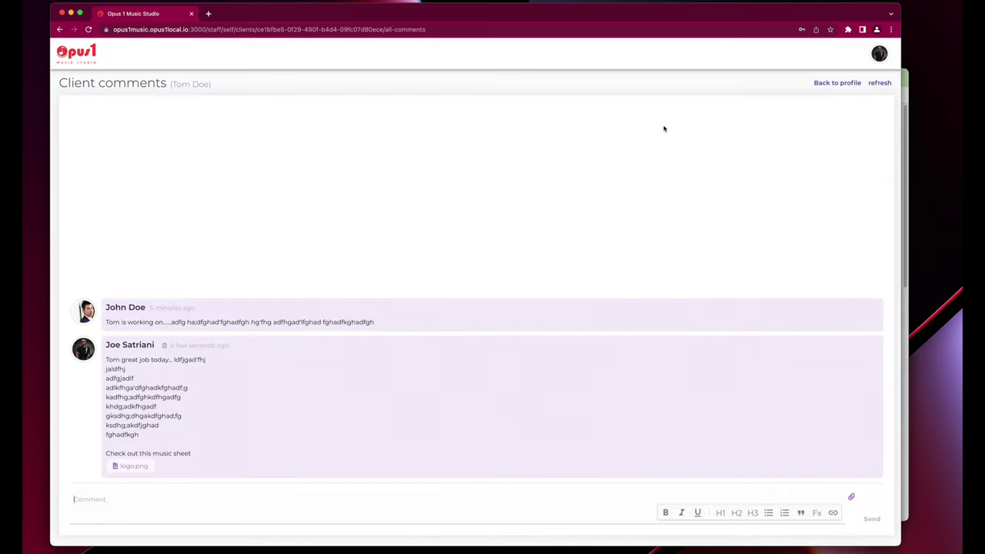
click(877, 83)
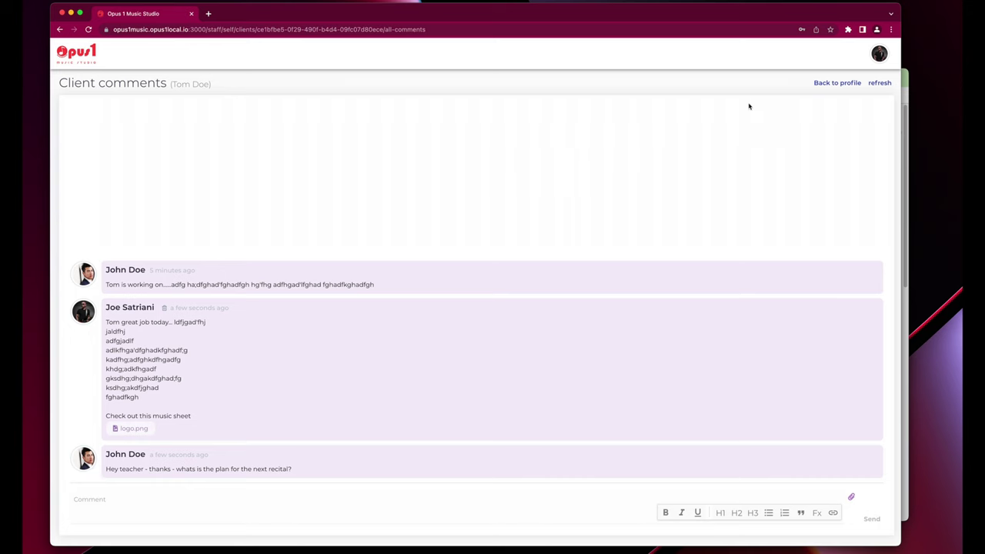
click(816, 86)
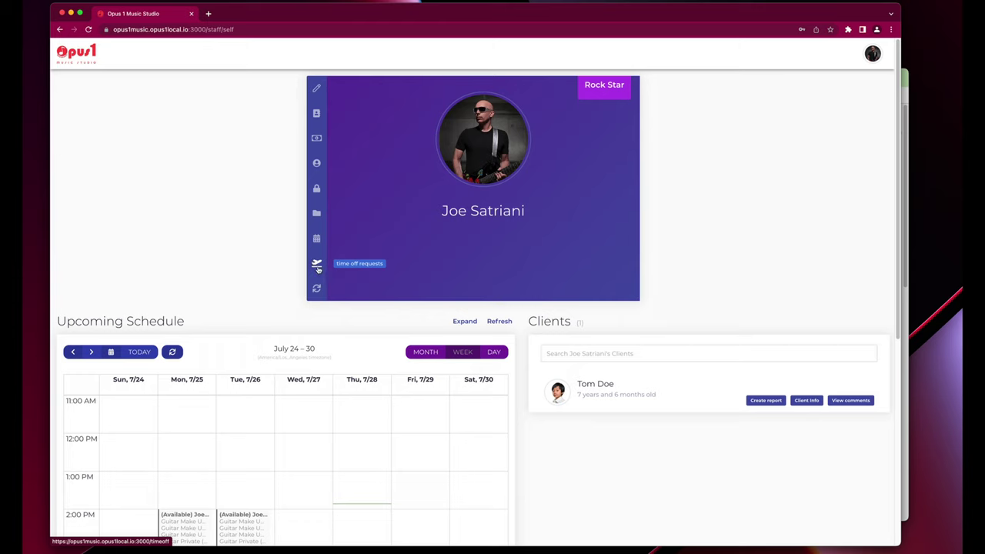
Start a new time-off request running from Aug 8 to Aug 12, 2022.
click(317, 265)
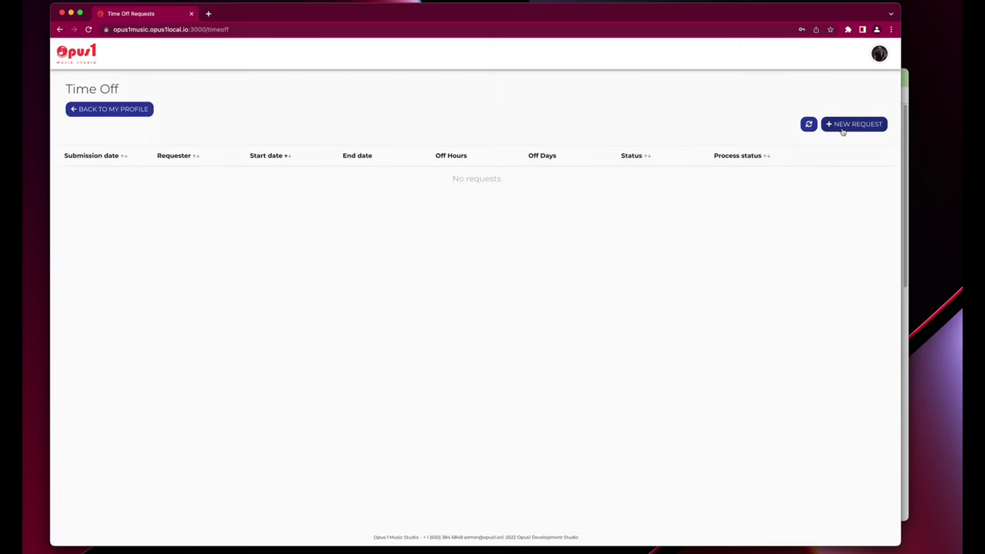
click(845, 126)
click(313, 115)
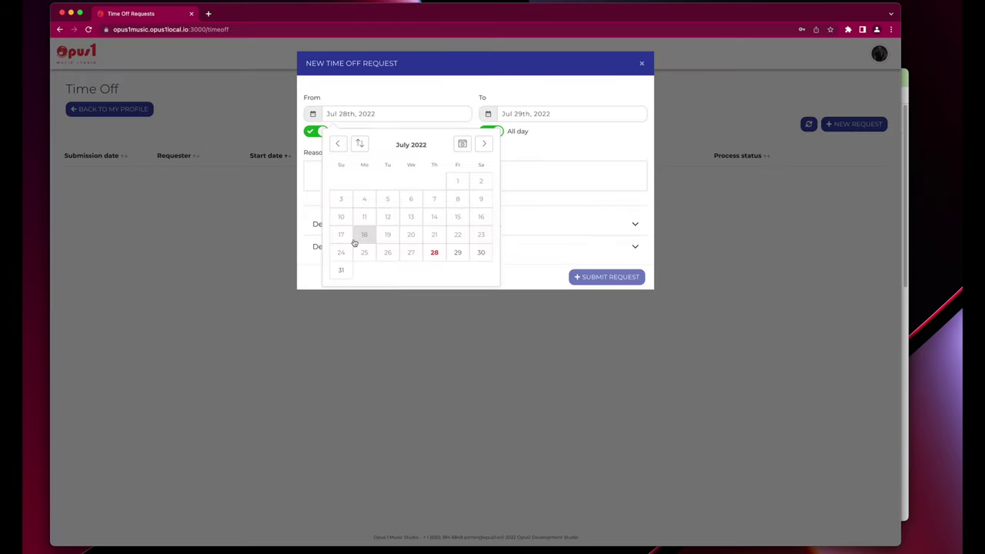
click(485, 146)
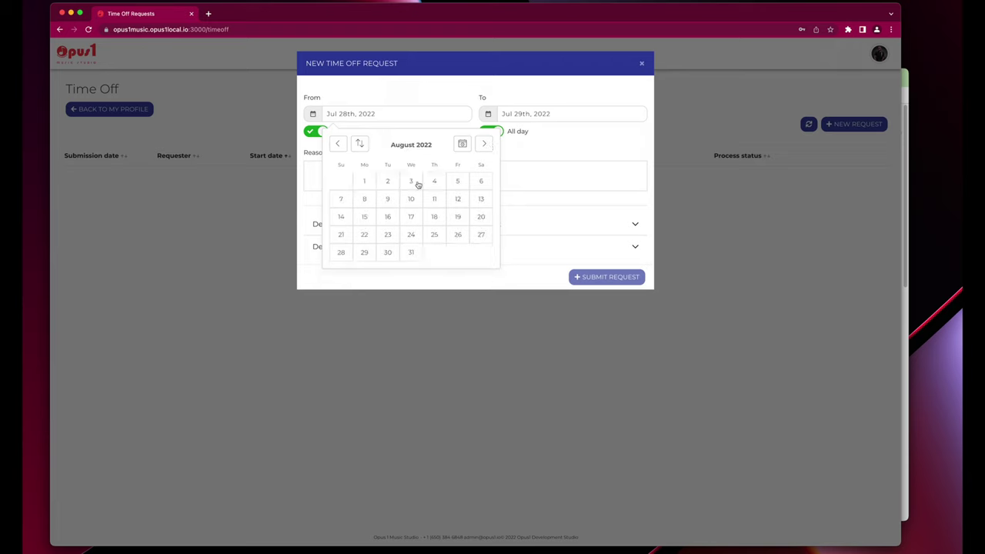
click(364, 199)
click(539, 114)
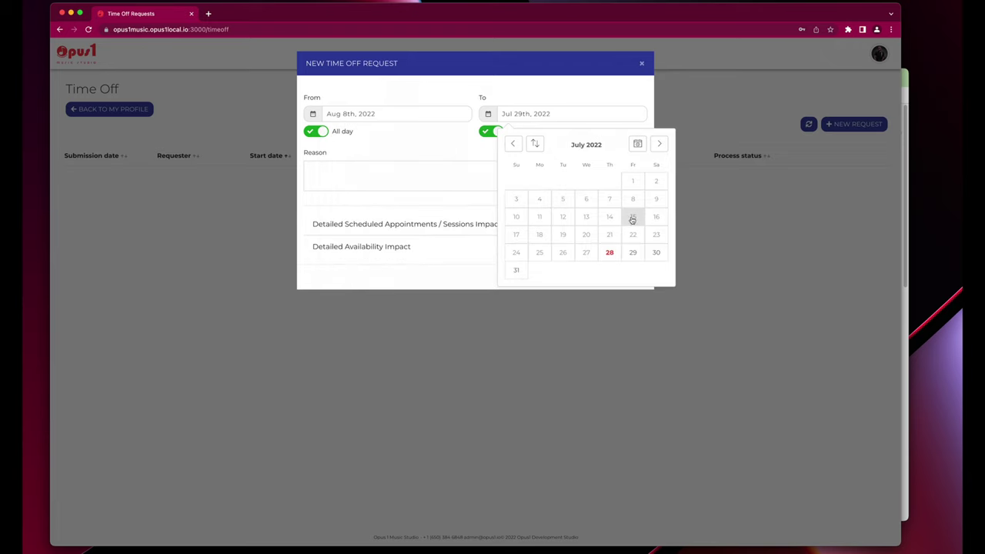
click(665, 148)
click(632, 199)
Enter the reason 'I need a break', review the affected appointments and availability impact, and submit.
click(383, 183)
text(I need a v)
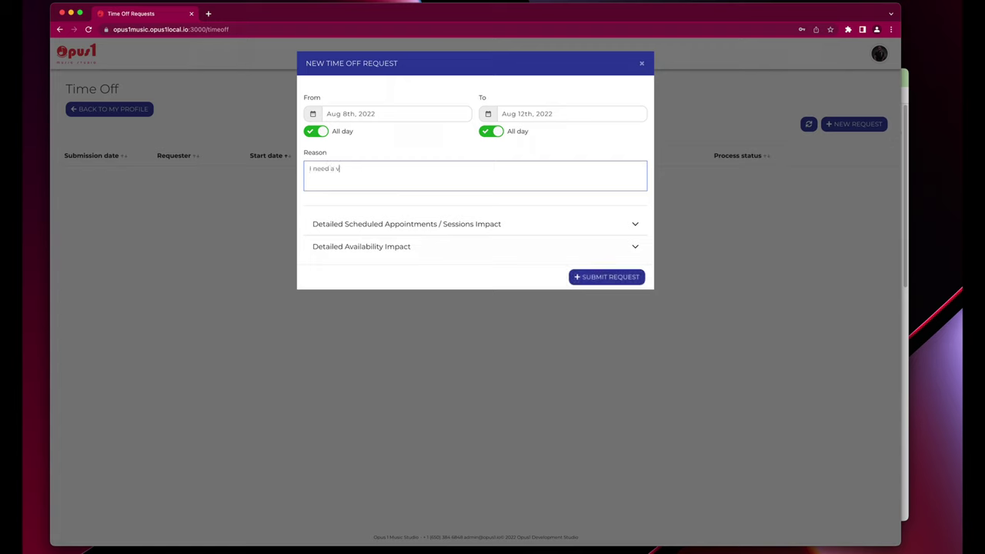
text(break)
click(336, 169)
key(BackSpace)
click(363, 225)
click(365, 315)
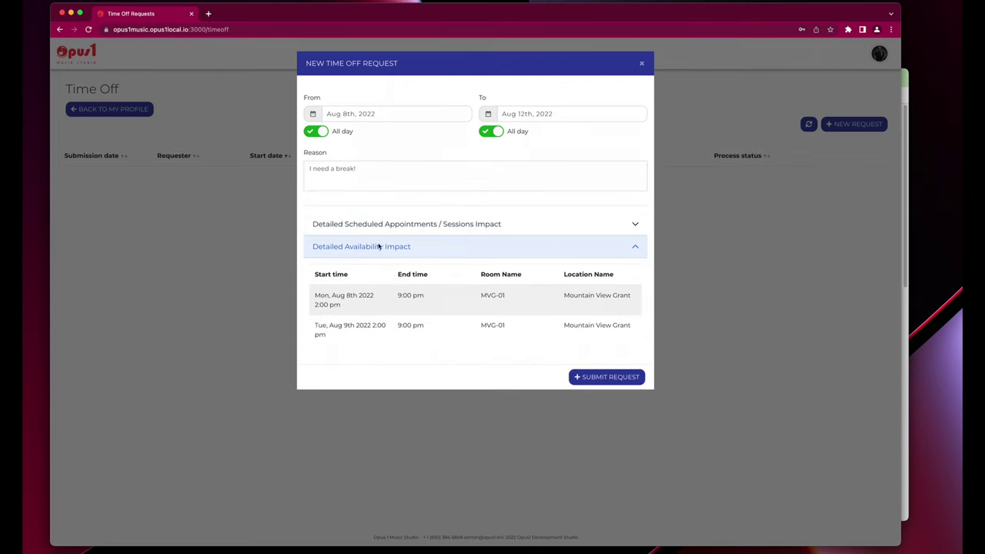
click(606, 378)
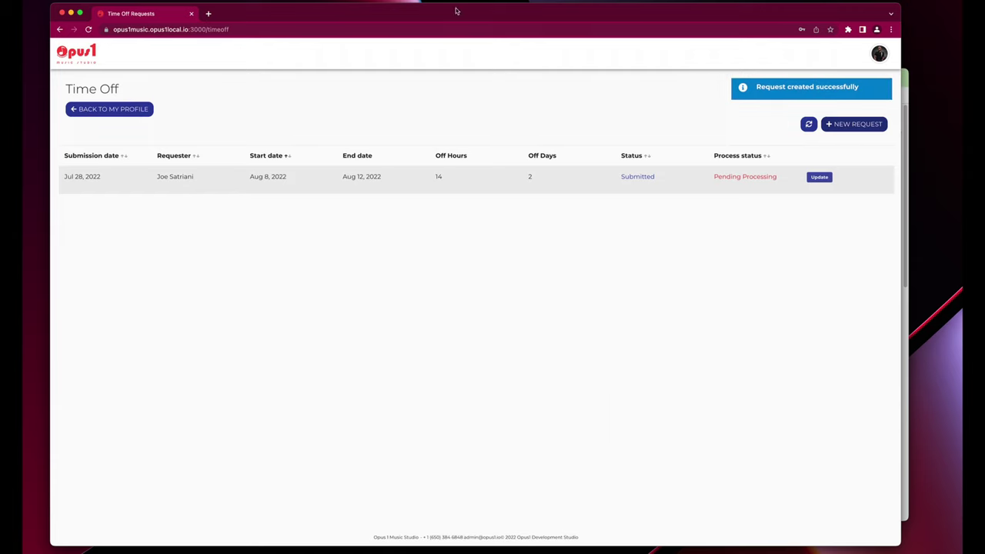
drag(54, 4, 206, 155)
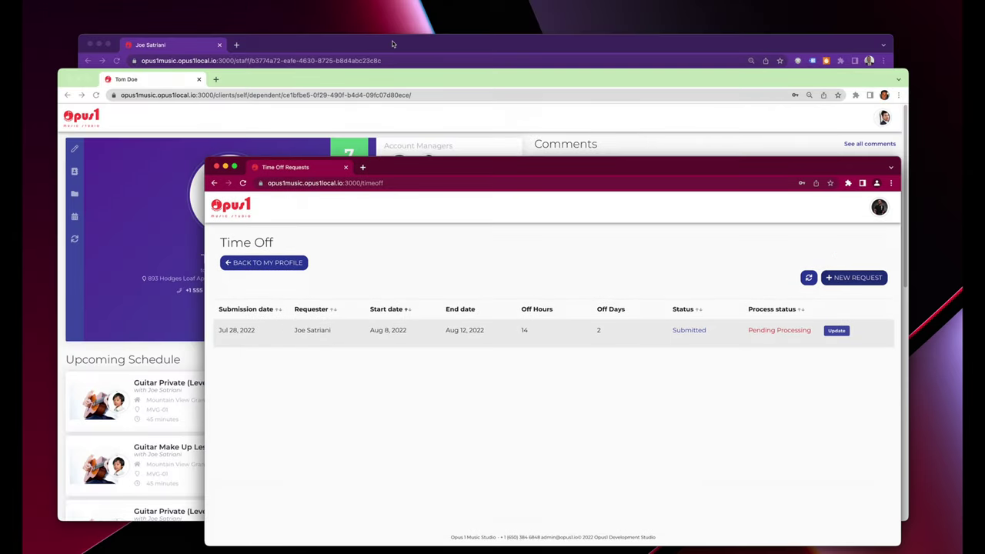
Set the Aug 8–12 time-off request's status to Approved with the message 'Approved'.
click(394, 44)
mouse_move(94, 170)
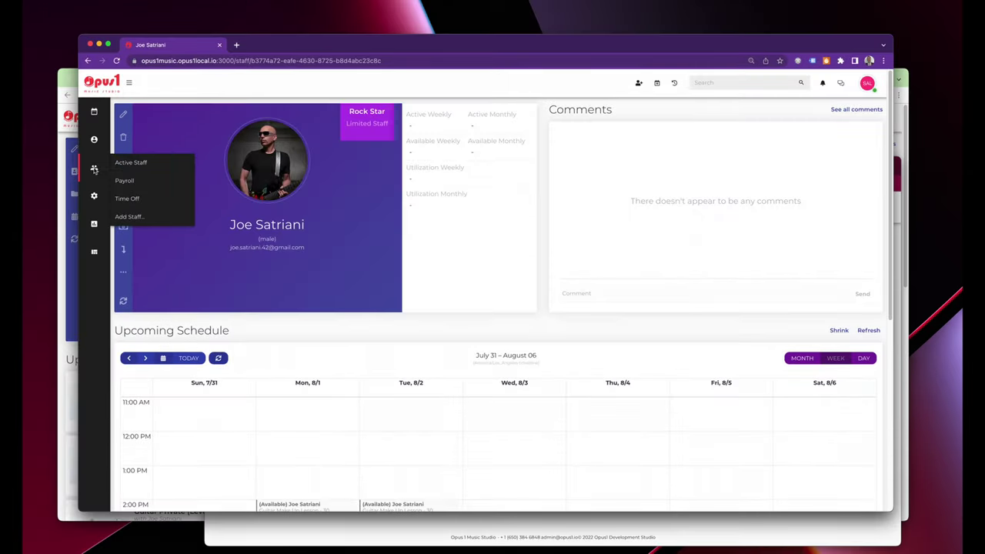
click(156, 198)
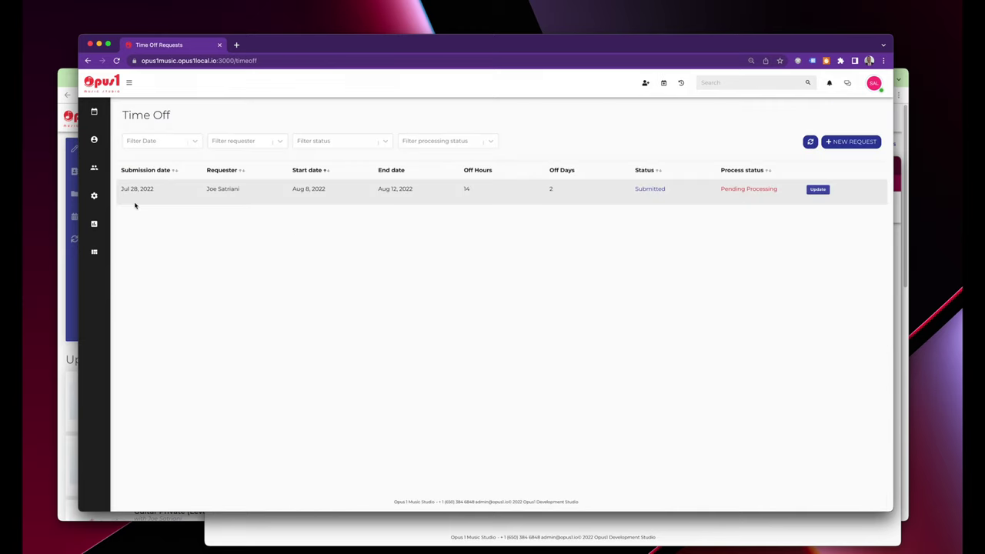
click(818, 191)
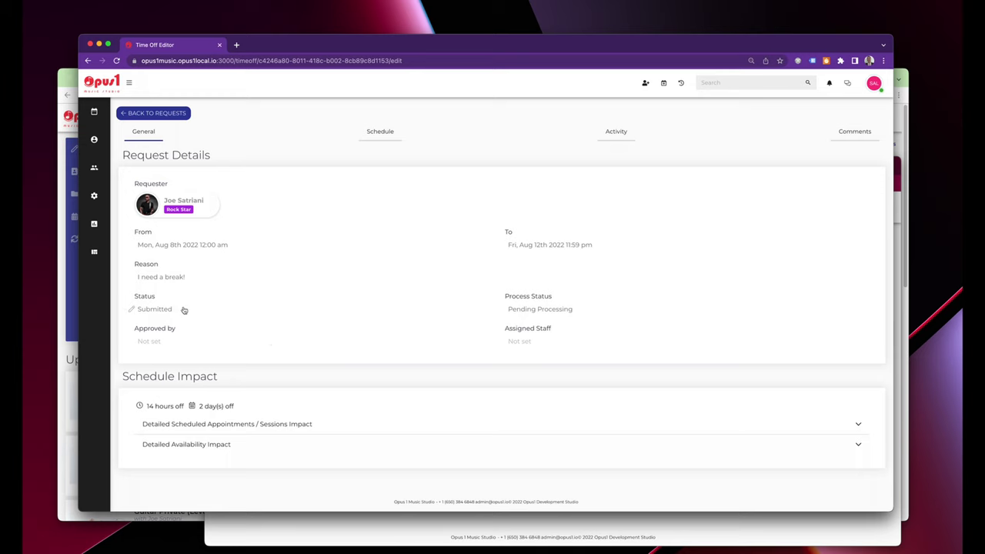
click(168, 313)
click(180, 315)
click(180, 333)
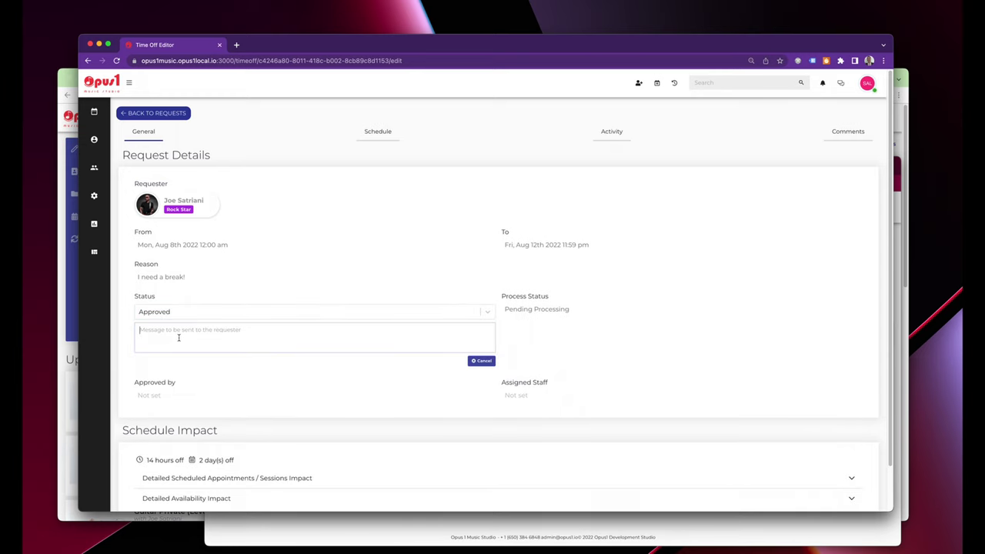
click(178, 337)
text(Approved!)
click(127, 310)
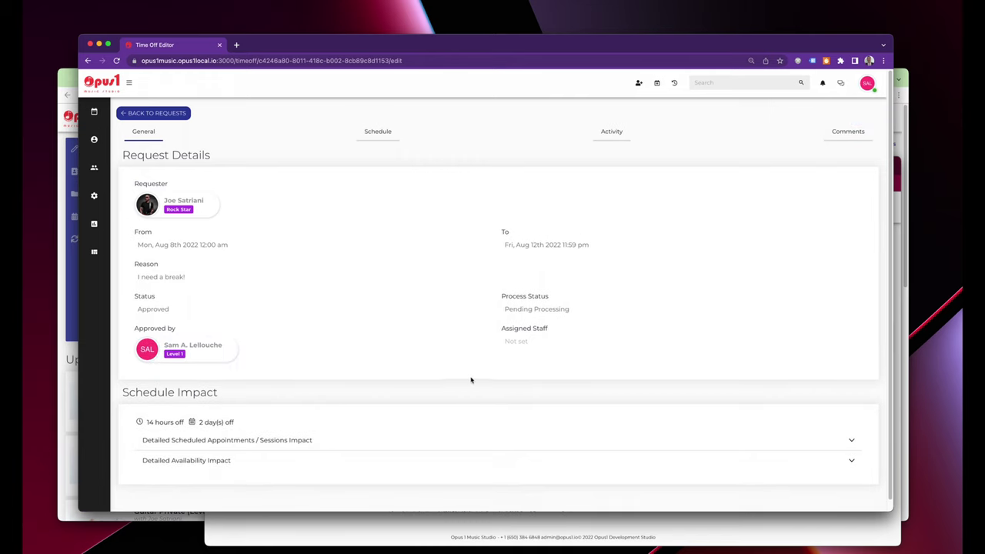
Assign Business Manager as staff, keep Pending Processing, and view the request's August schedule.
click(521, 343)
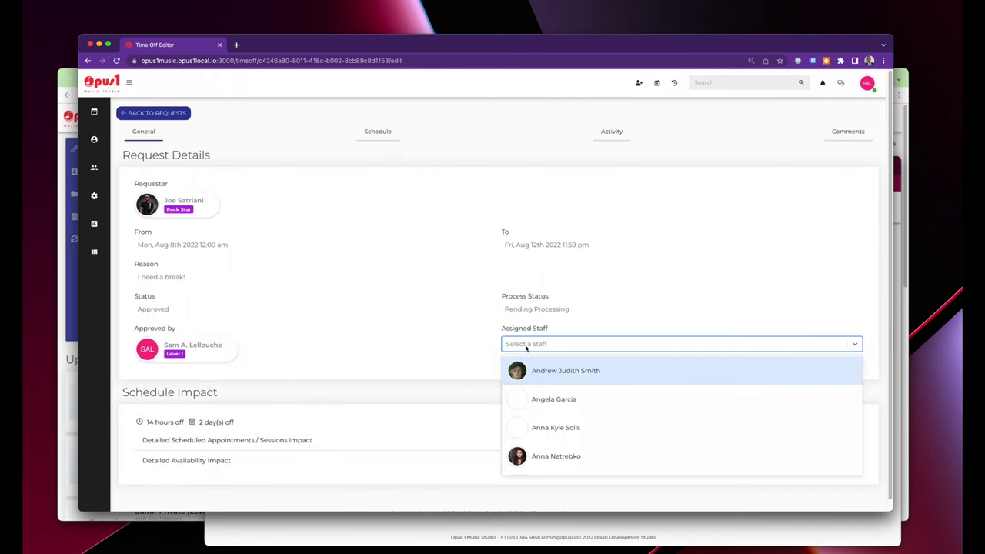
text(business man)
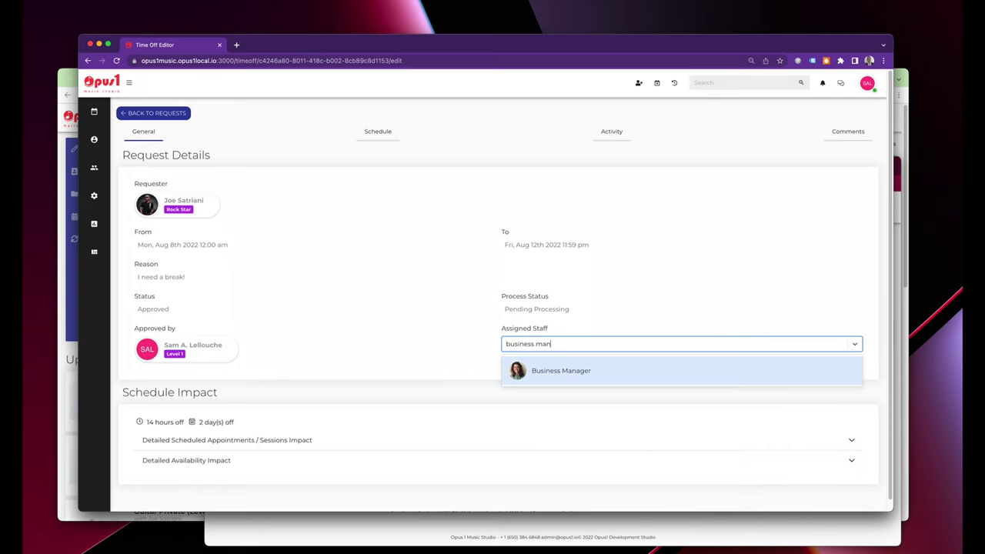
click(534, 368)
click(454, 346)
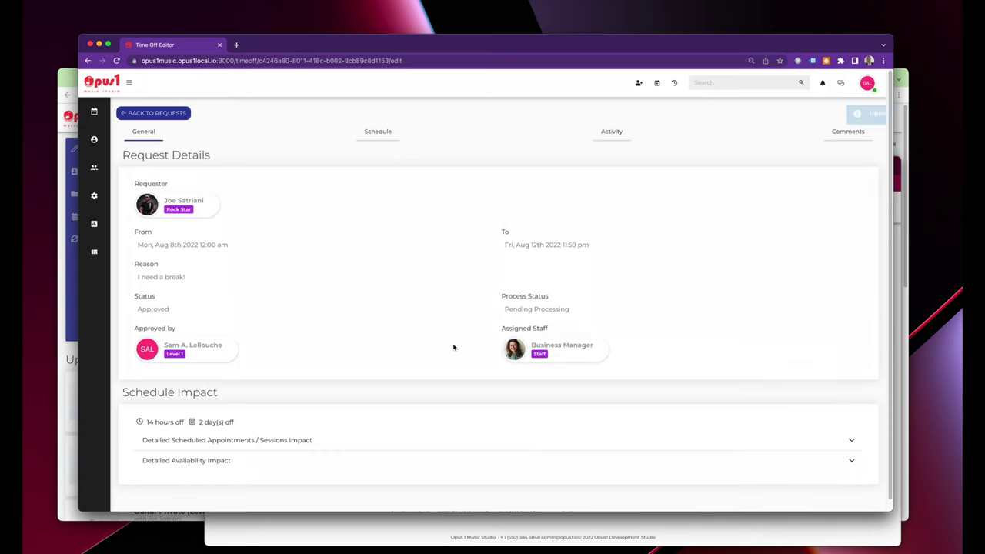
click(558, 309)
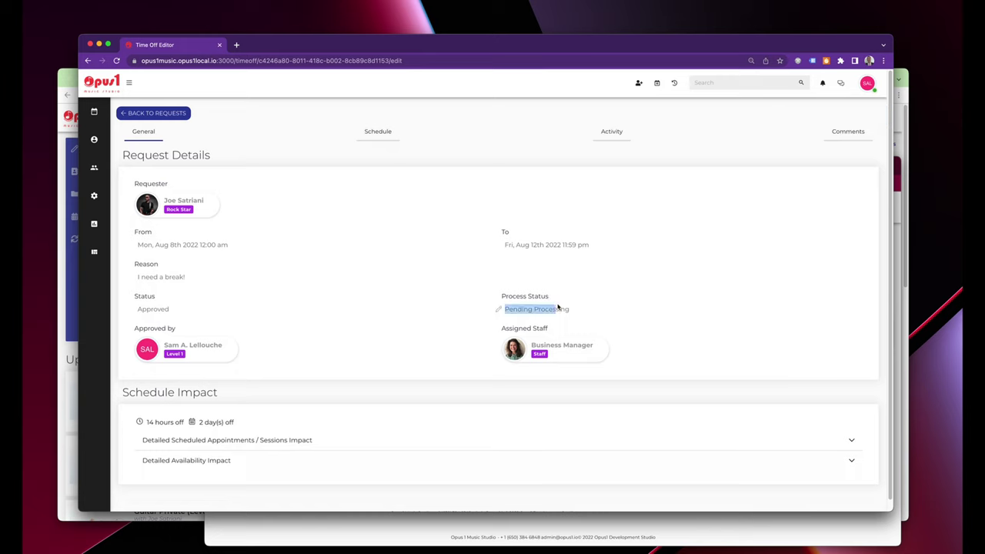
click(441, 354)
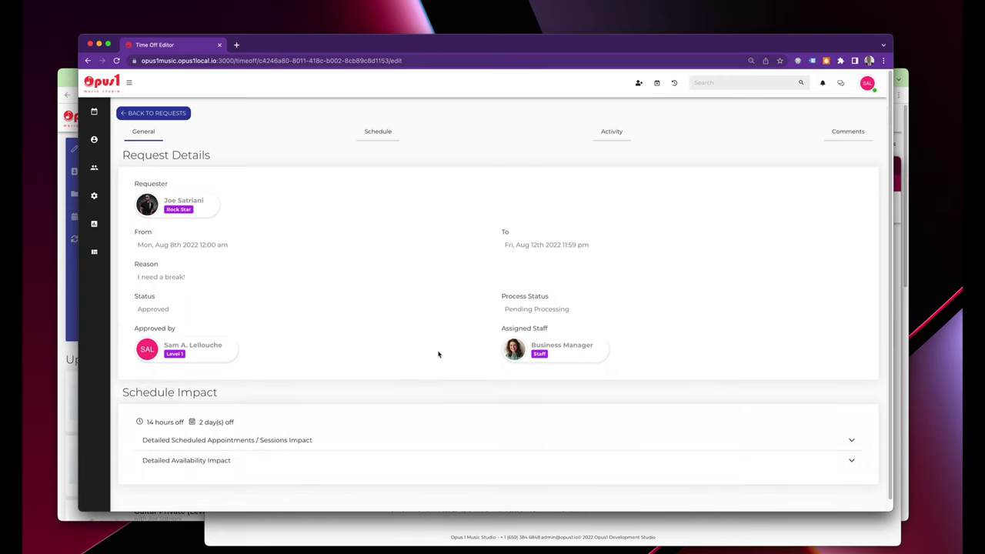
click(365, 138)
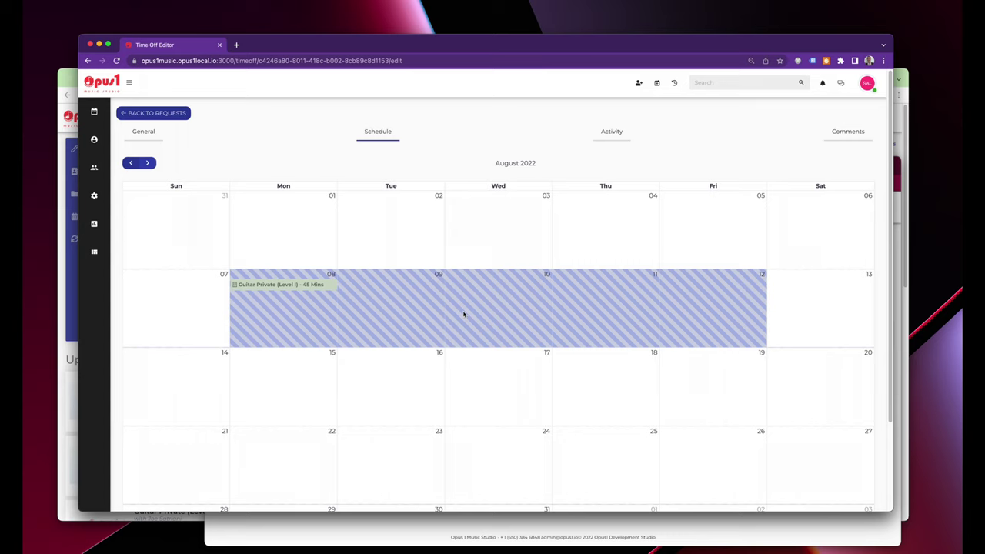
Swap the Aug 8 Guitar Private teacher for the substitute, note the teacher is away, and save despite conflicts.
click(305, 286)
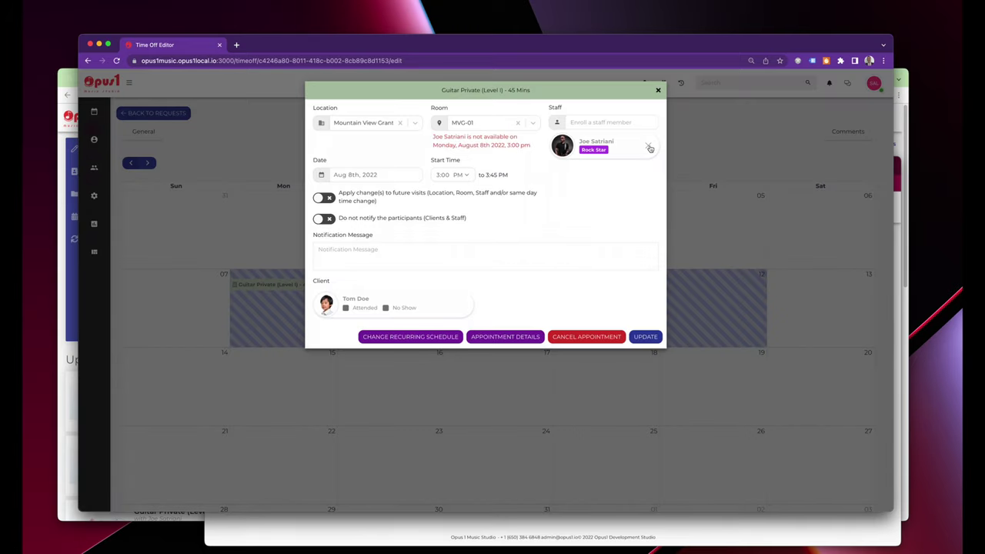
click(649, 146)
click(622, 123)
text(j)
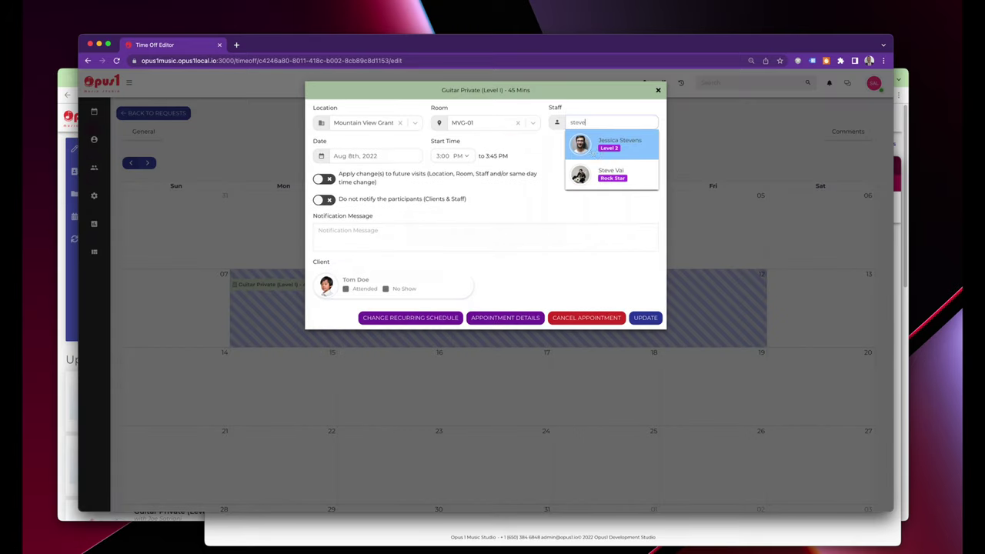
click(607, 175)
click(398, 251)
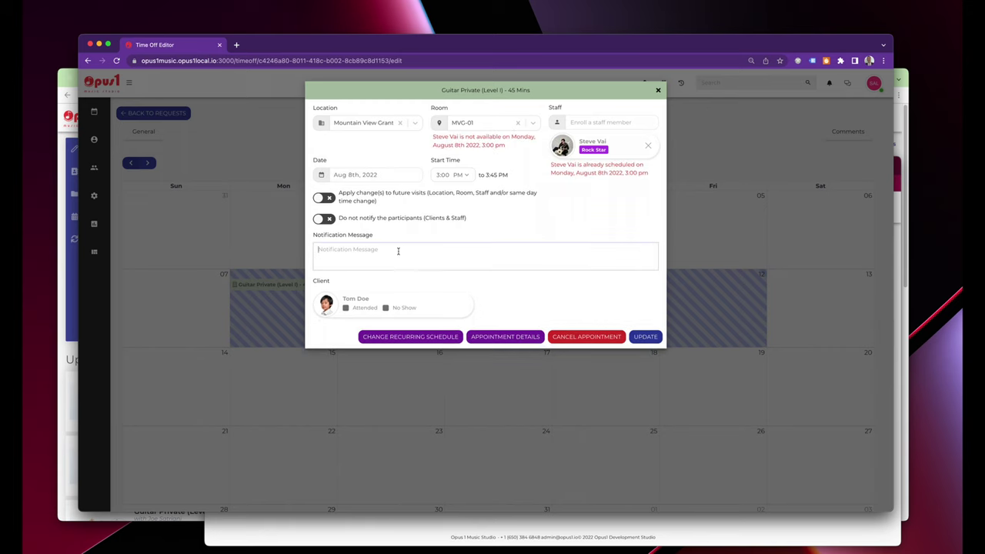
text(Joe is away on 8/8.)
click(646, 337)
click(584, 156)
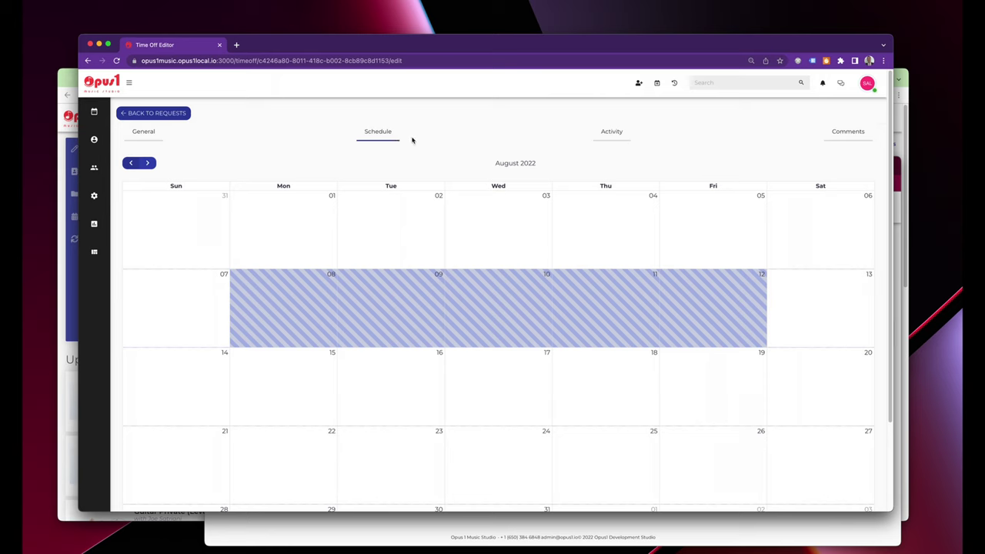
click(899, 164)
Refresh the Time Off list to see the request as Approved, then return to the teacher's profile.
drag(754, 164, 662, 76)
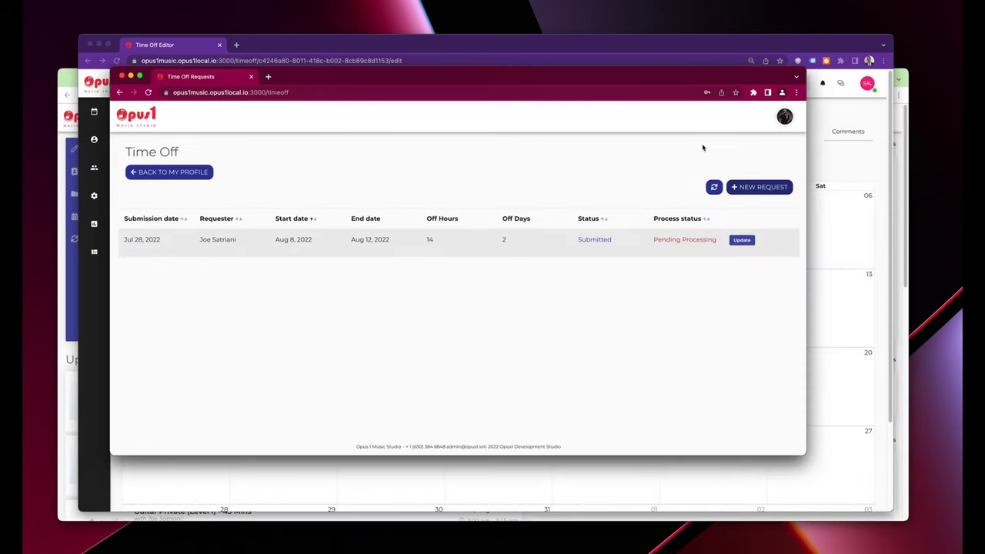
click(714, 186)
click(206, 174)
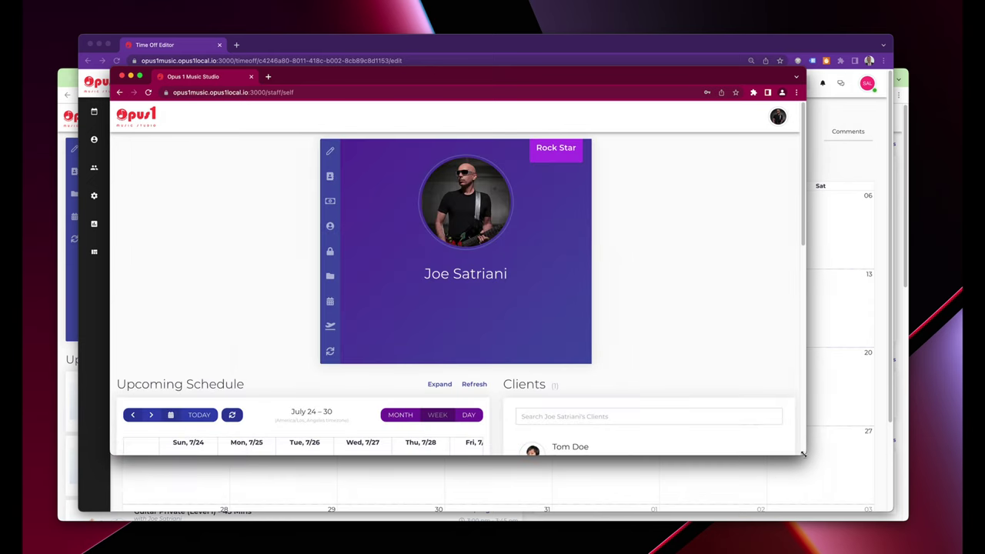
Enlarge the browser window and read the comments about the client.
drag(805, 455, 908, 531)
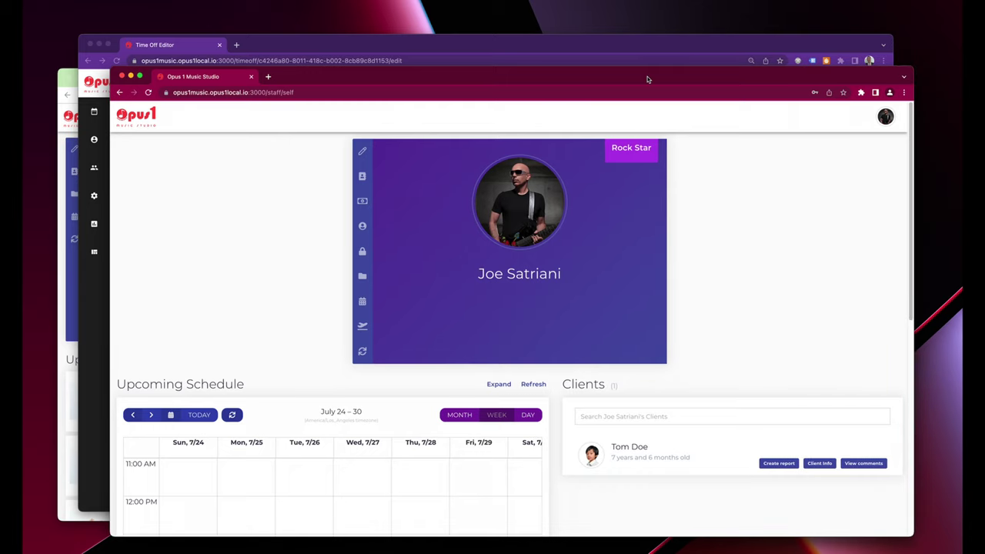
drag(651, 84, 615, 35)
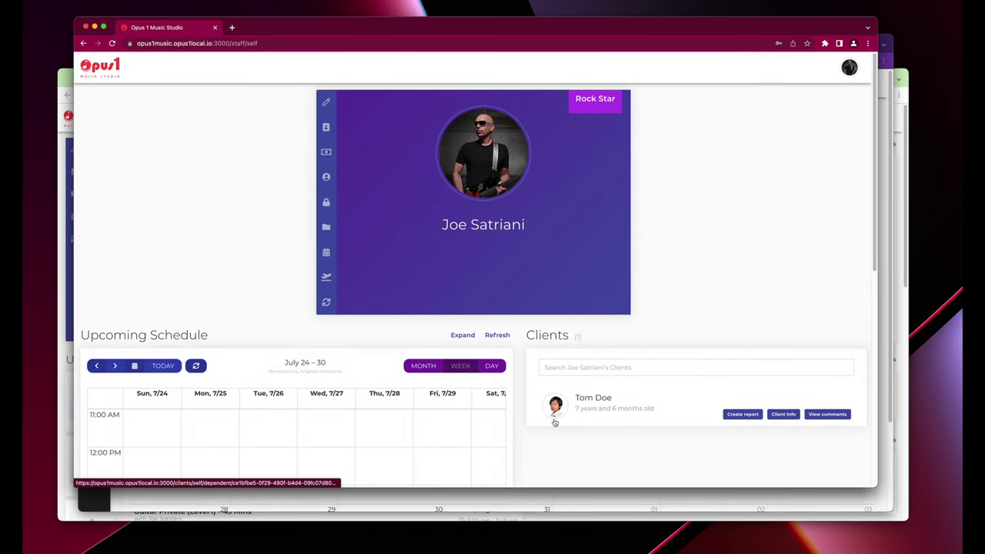
scroll(551, 393, down, 1)
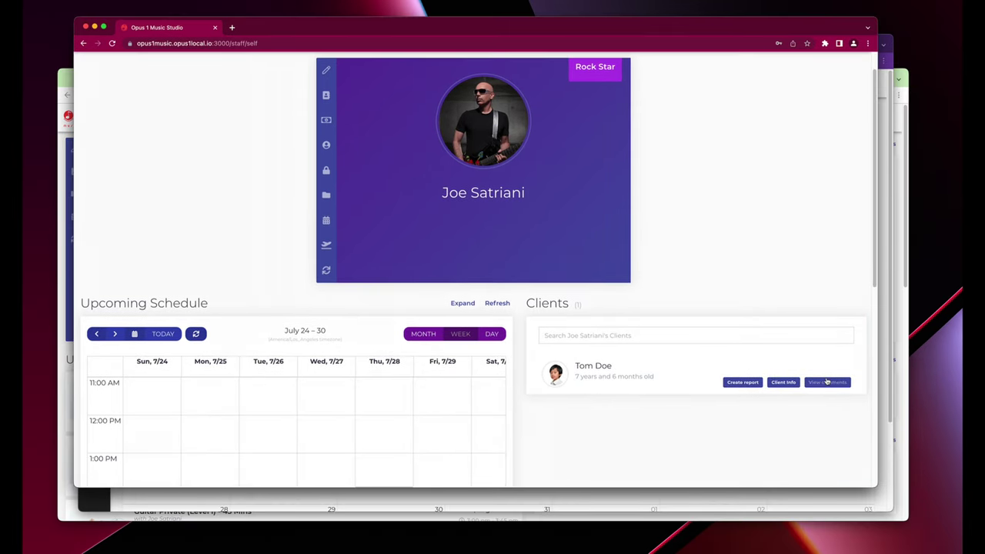
click(828, 382)
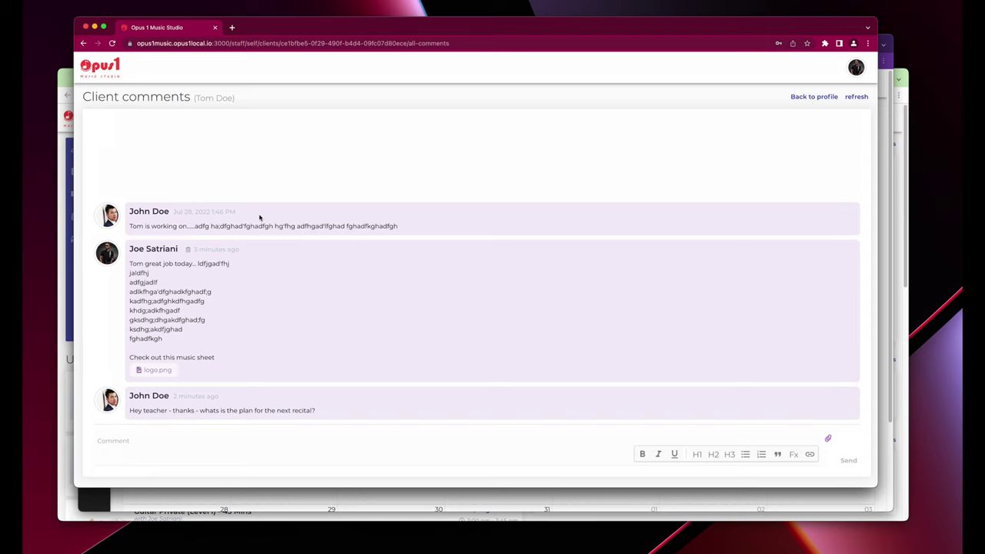
Move the staff profile aside and bring the time-off editor's August schedule forward.
click(809, 98)
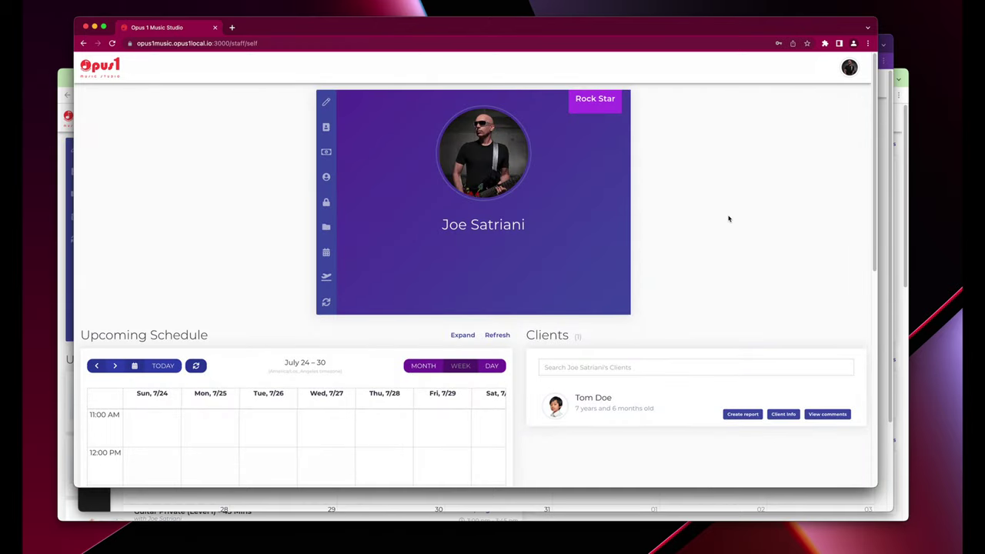
drag(353, 31, 338, 21)
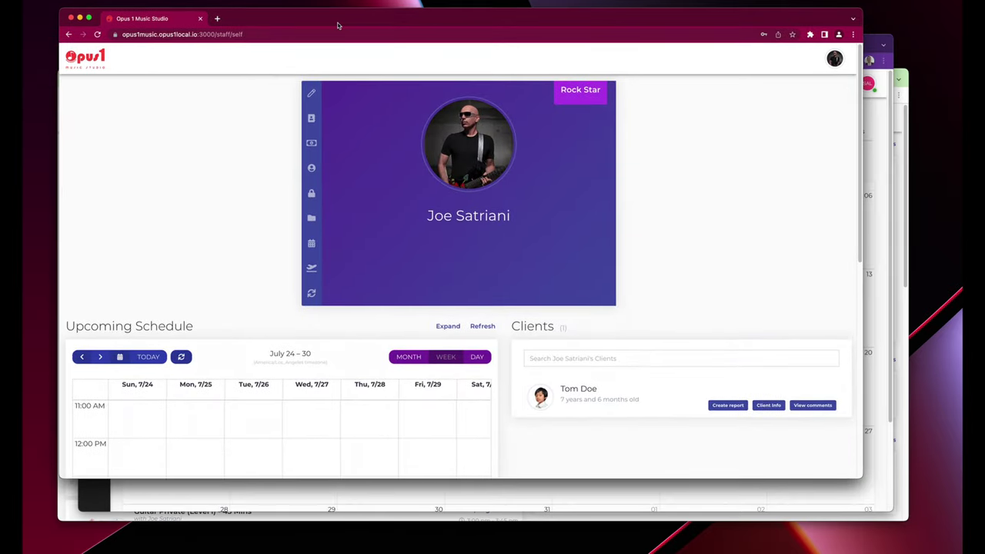
drag(874, 49, 845, 33)
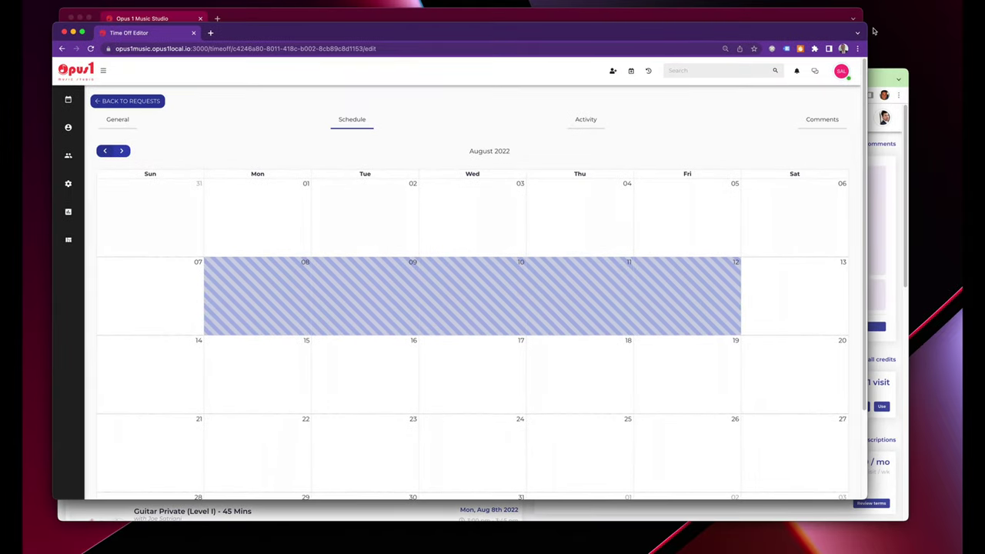
Close the staff and client profile windows and open the Day View by Staff calendar.
click(448, 17)
click(70, 17)
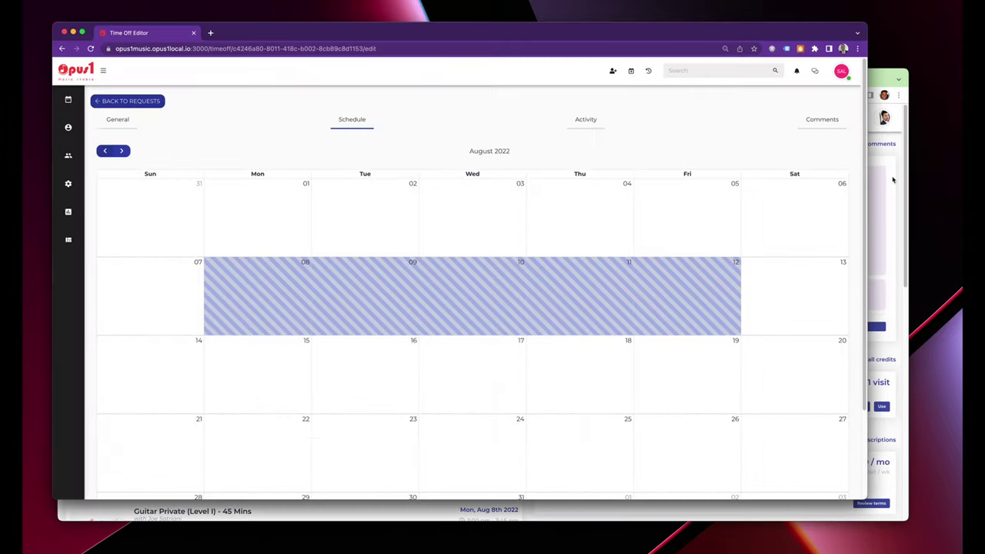
key(super+grave)
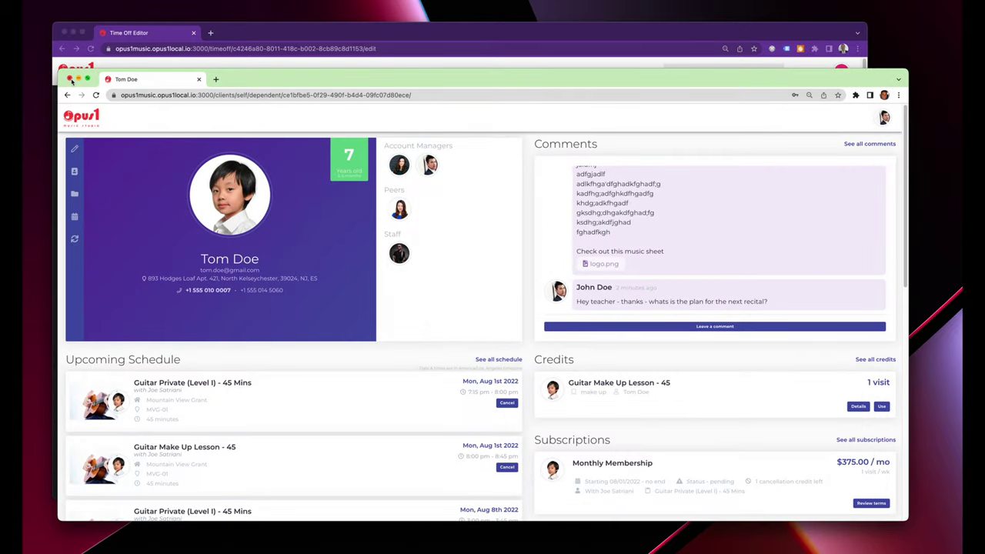
click(70, 79)
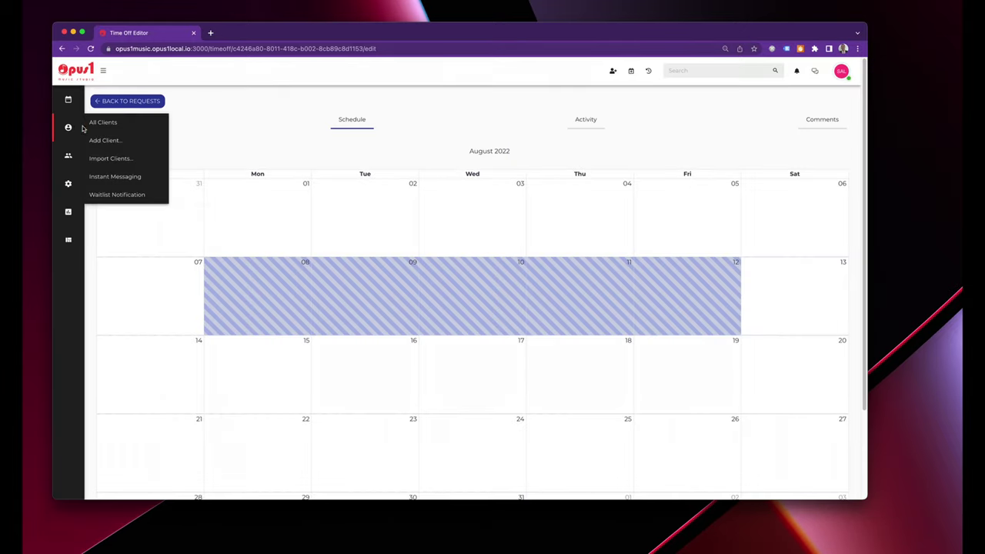
click(108, 123)
mouse_move(69, 100)
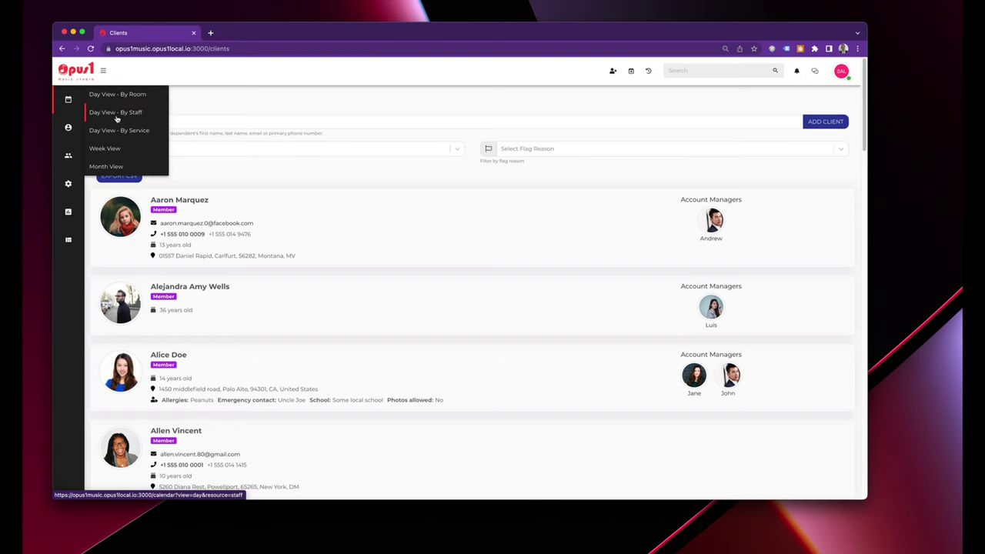
click(116, 112)
drag(867, 498, 943, 536)
Look up the client and confirm their Aug 8 lesson lists the Substitute teacher, then return to Day View by Staff.
click(766, 71)
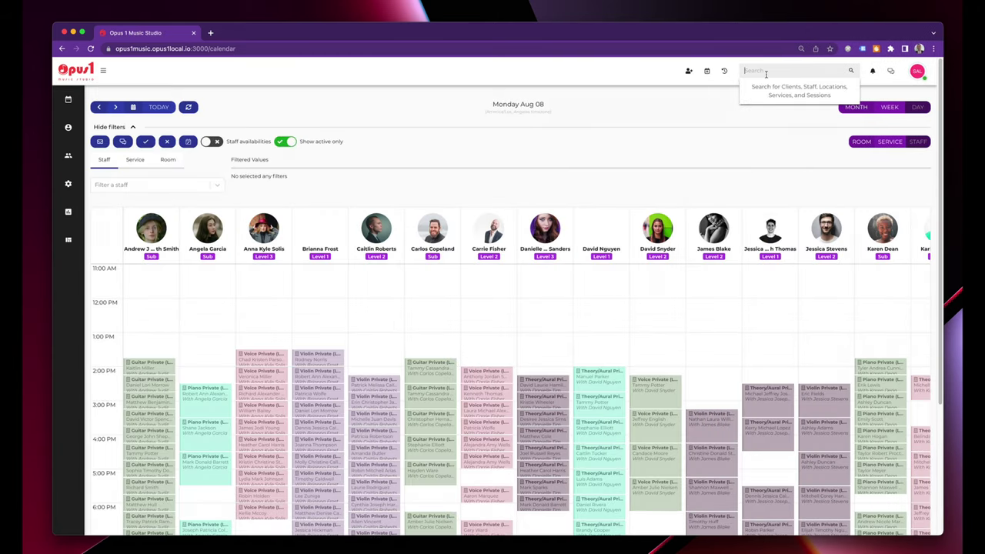
text(john)
click(757, 114)
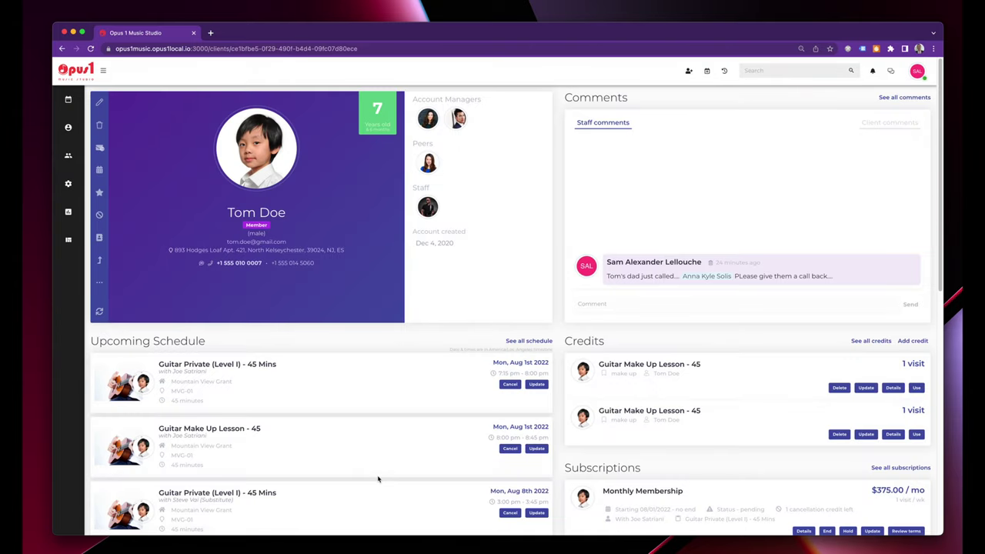
scroll(377, 480, down, 1)
drag(173, 478, 235, 479)
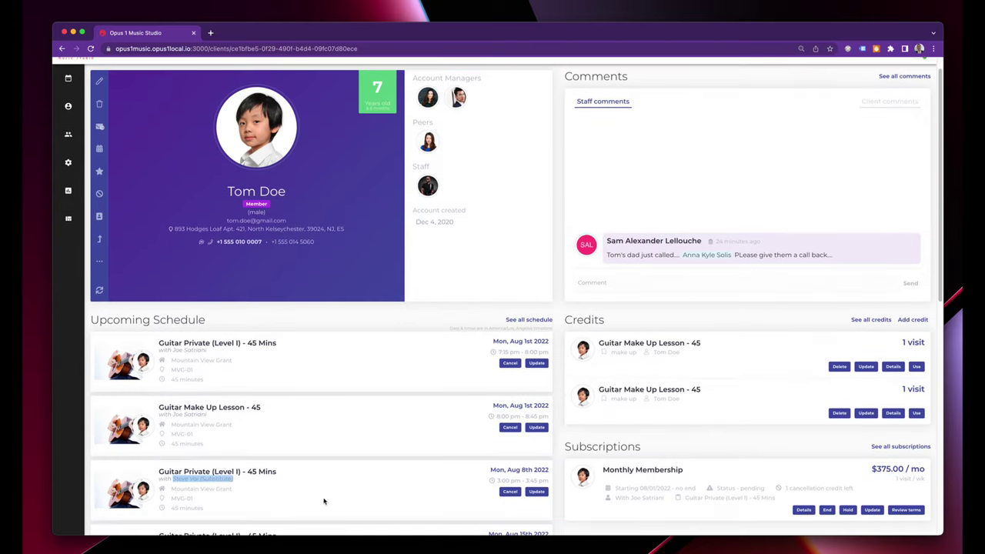
scroll(417, 502, down, 1)
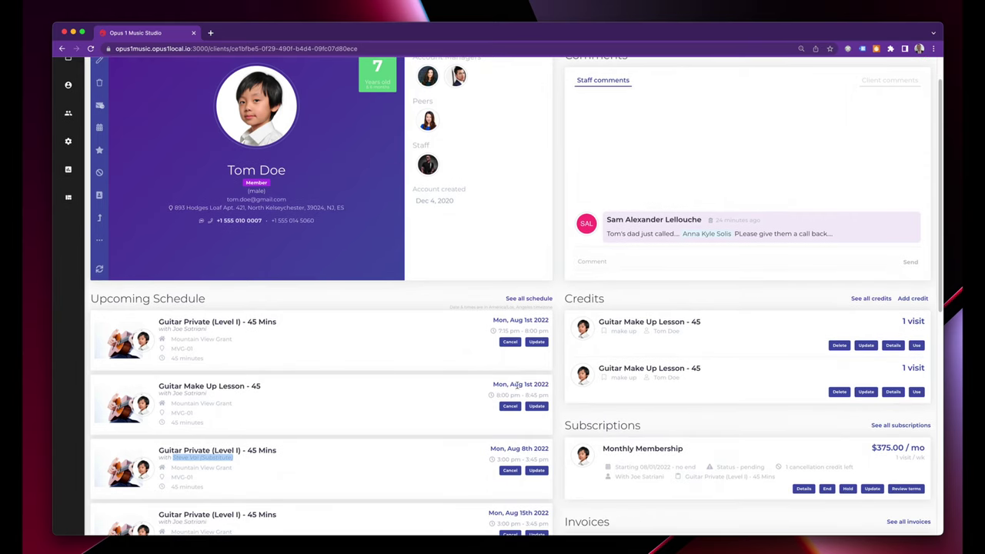
double_click(218, 457)
scroll(291, 470, down, 5)
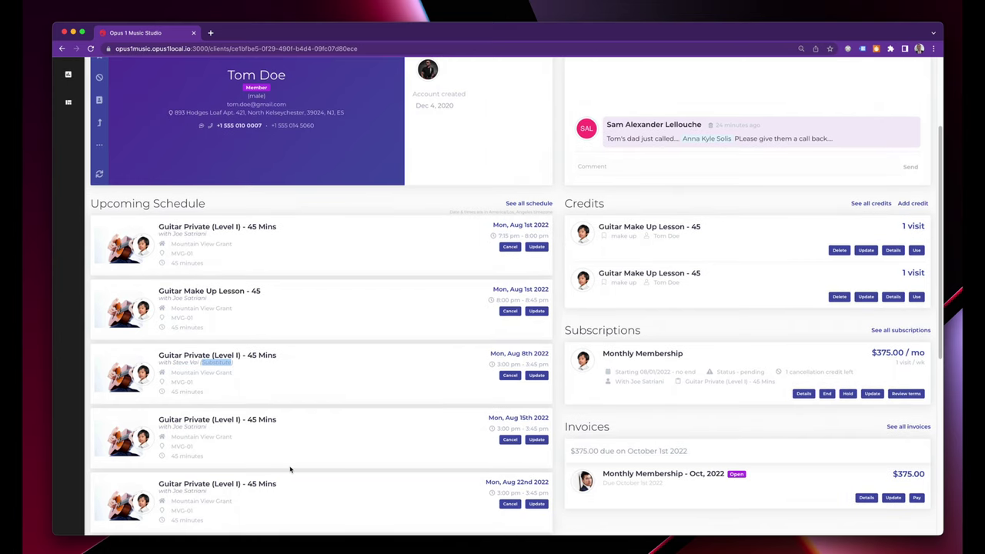
scroll(306, 468, up, 7)
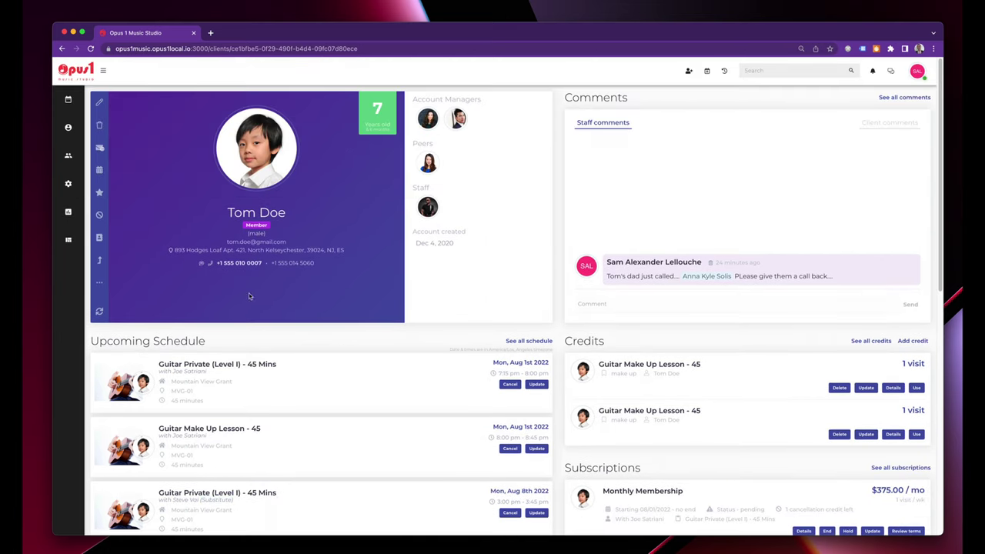
mouse_move(77, 102)
click(131, 113)
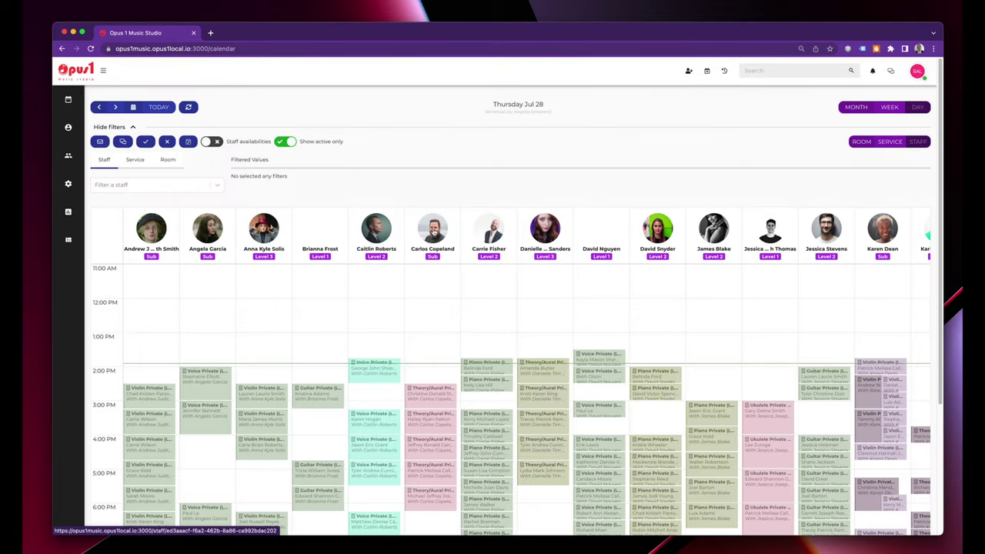
Filter the Jul 28 day calendar to the substitute teacher only.
scroll(454, 442, down, 5)
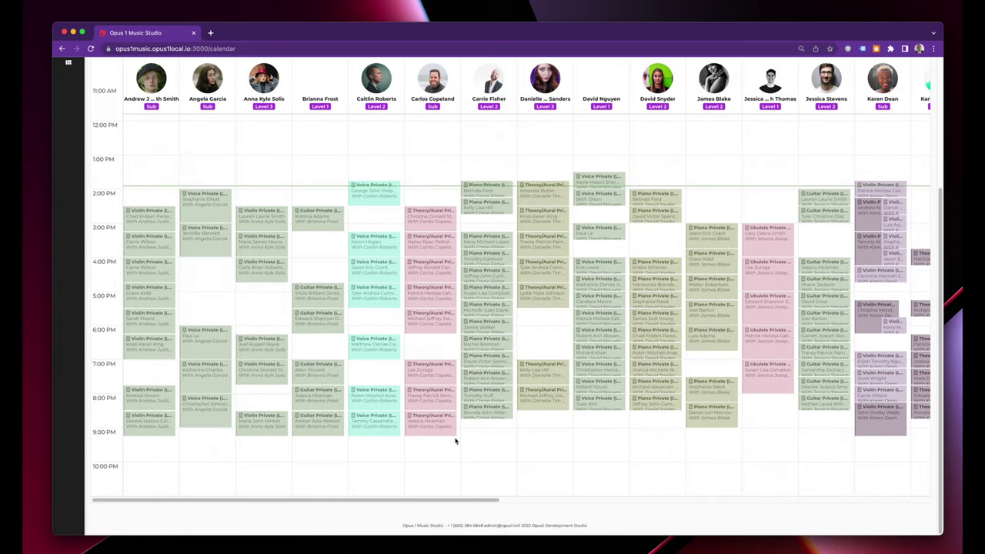
scroll(563, 447, up, 4)
scroll(562, 446, up, 1)
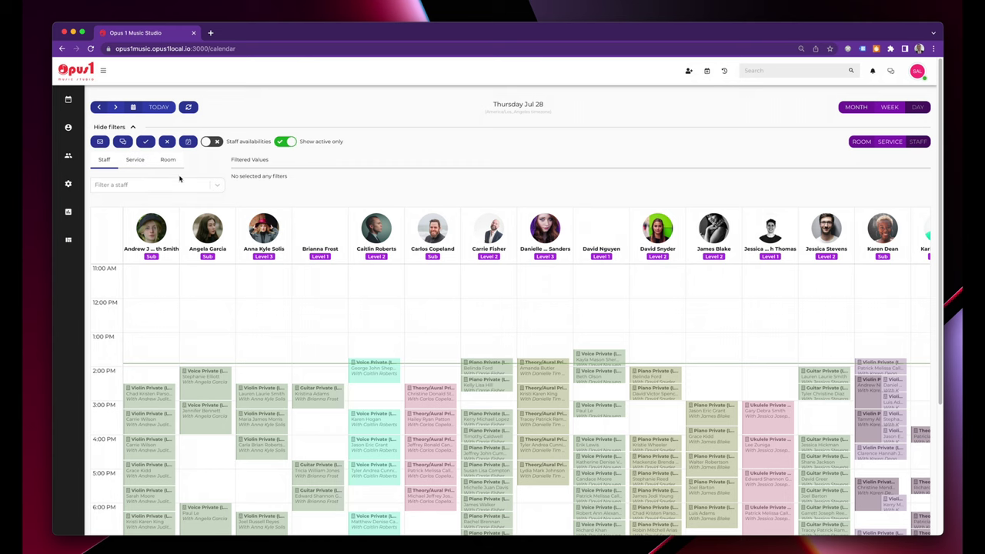
click(123, 186)
text(carlos)
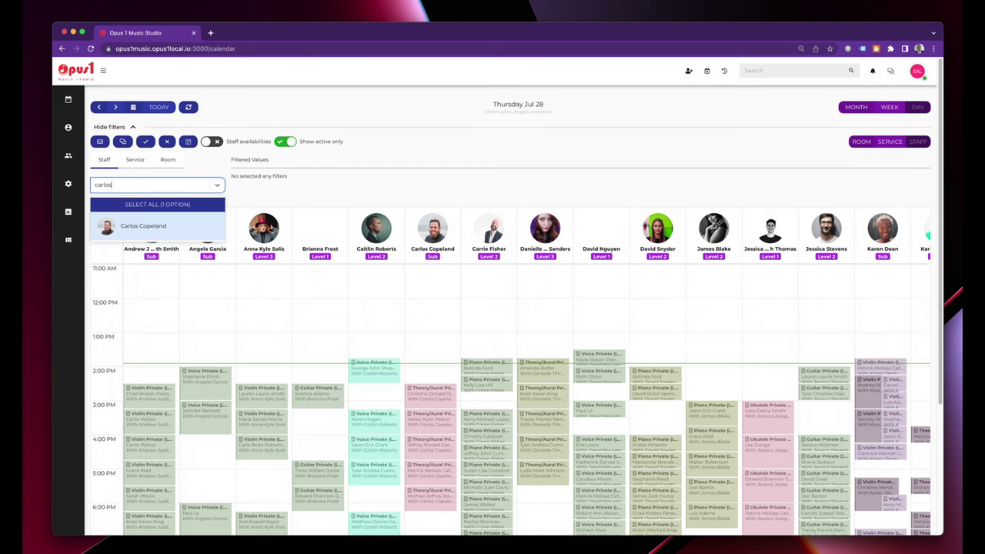
mouse_move(92, 235)
click(134, 224)
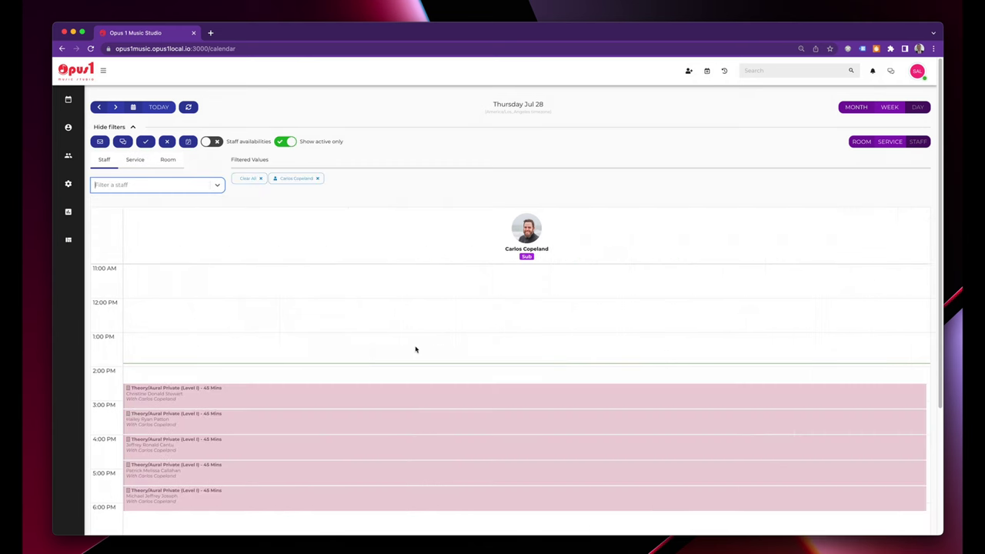
scroll(262, 144, down, 1)
Turn on Staff availabilities to show the substitute's open time slots.
click(211, 109)
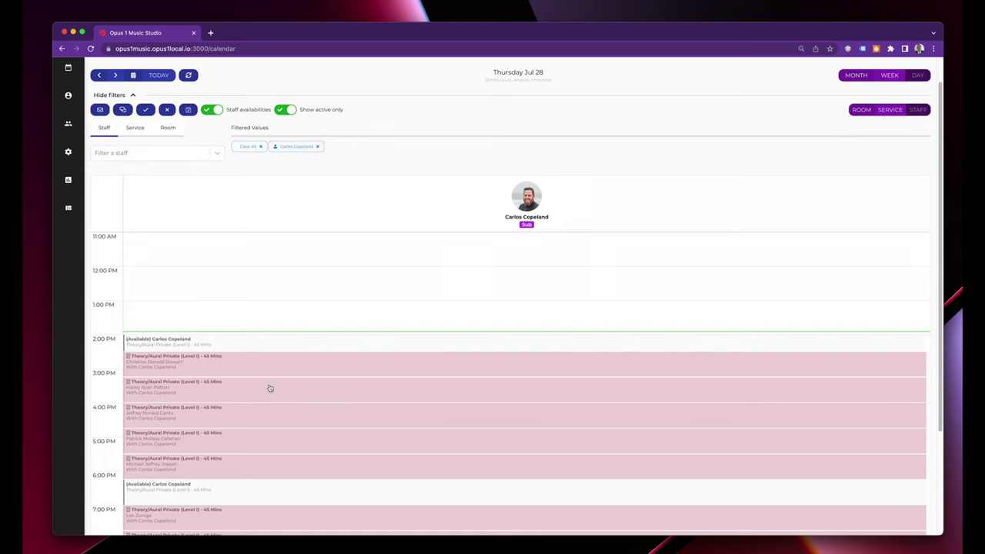
mouse_move(170, 347)
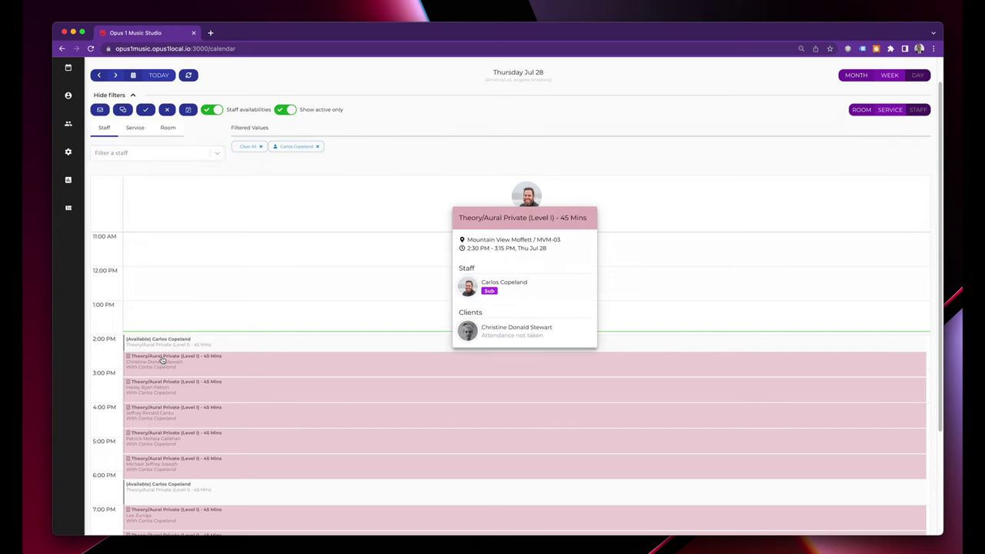
scroll(205, 468, down, 3)
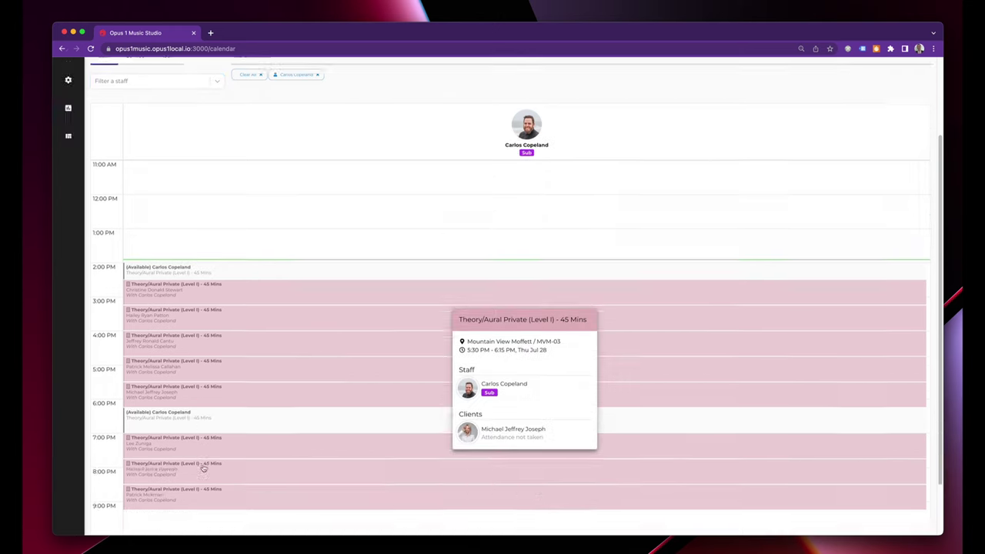
scroll(315, 494, up, 1)
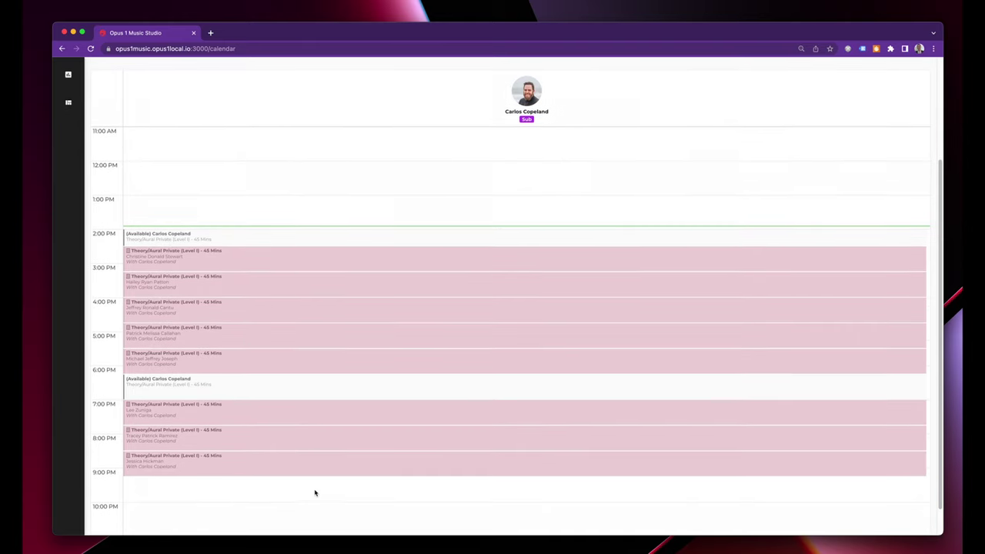
scroll(303, 482, up, 2)
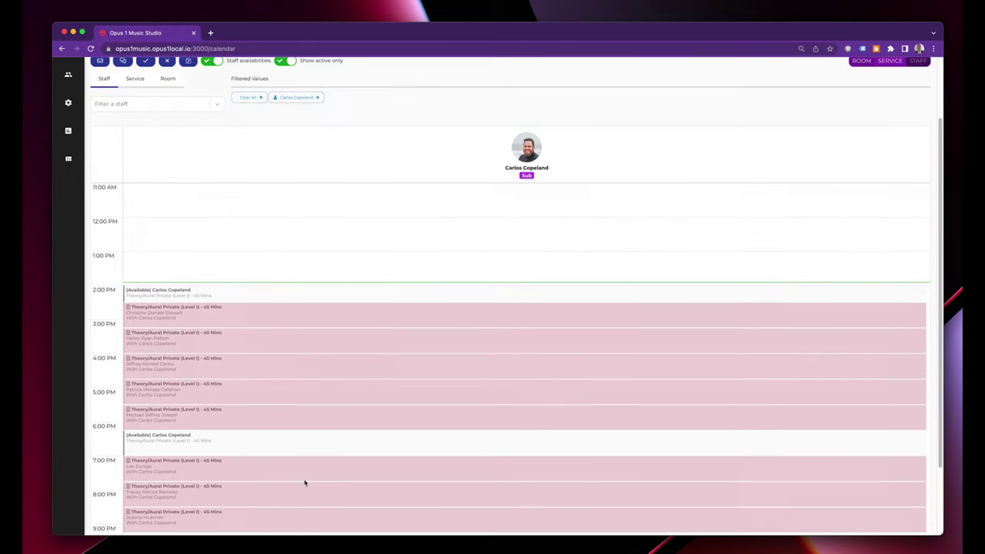
mouse_move(304, 483)
scroll(304, 484, up, 2)
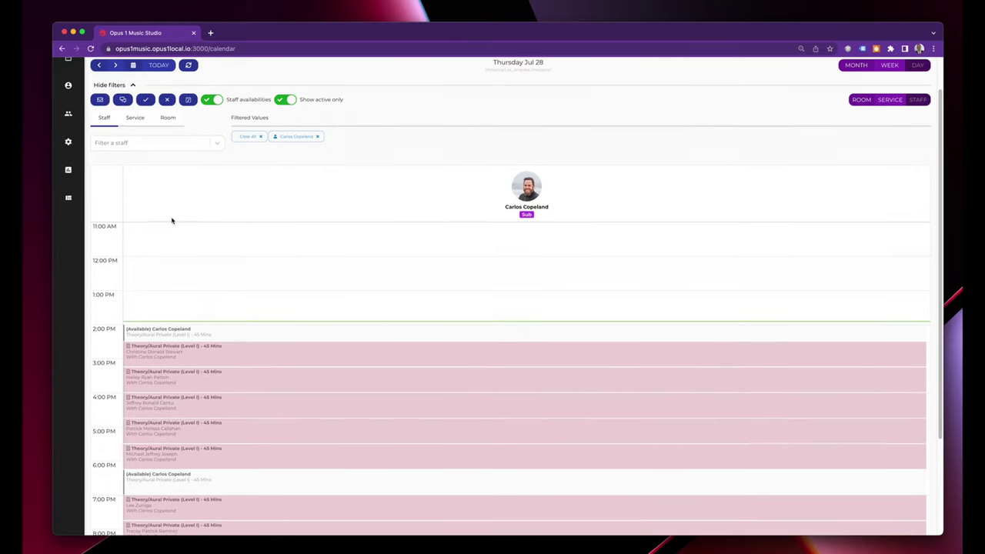
Batch-update all 8 shown appointments' location to Online with a short note to participants.
click(187, 100)
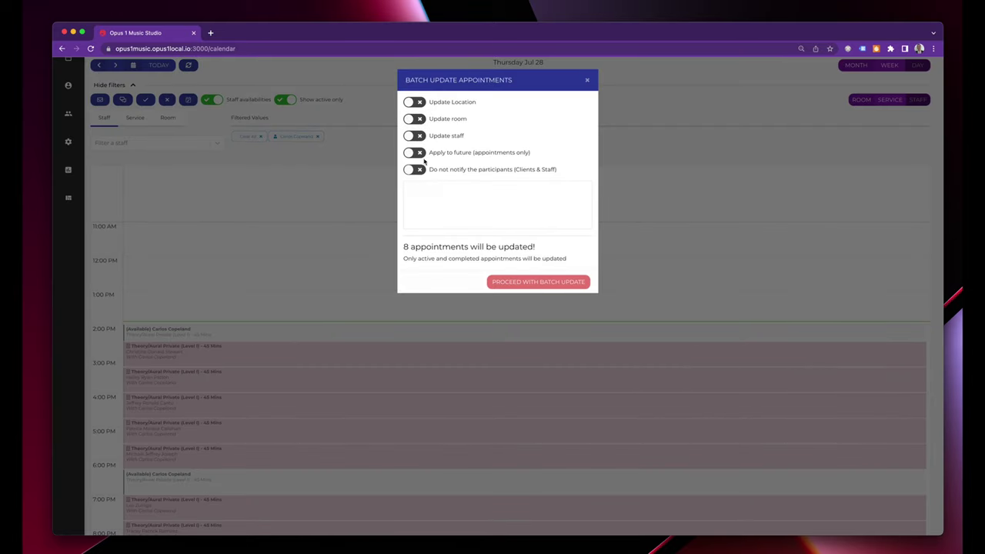
click(420, 106)
click(444, 119)
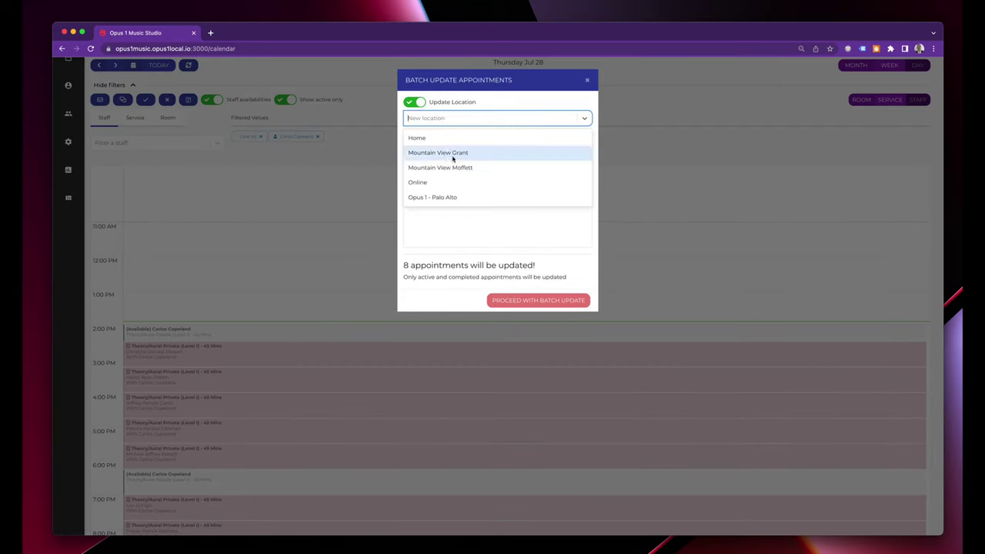
click(446, 183)
click(485, 229)
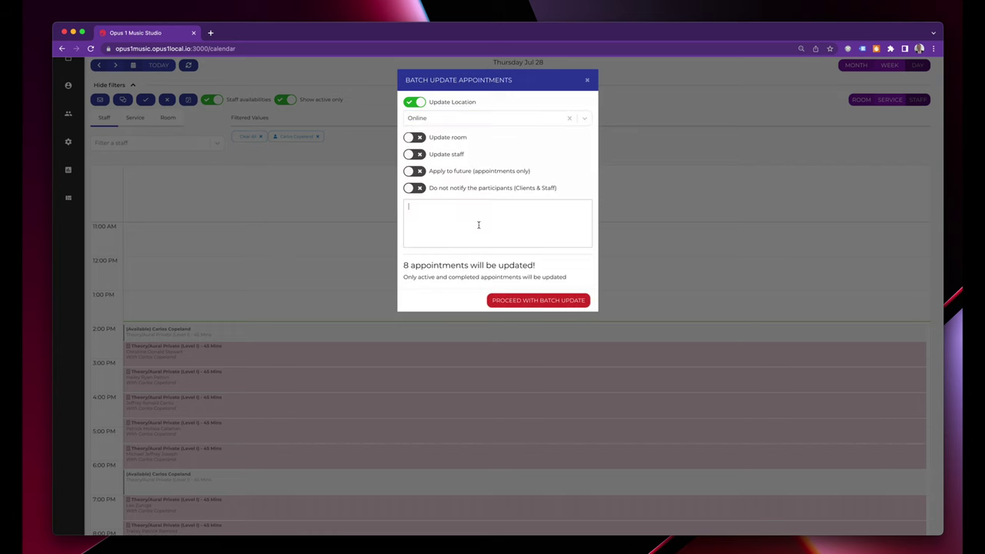
text(C)
text(oday!)
click(523, 300)
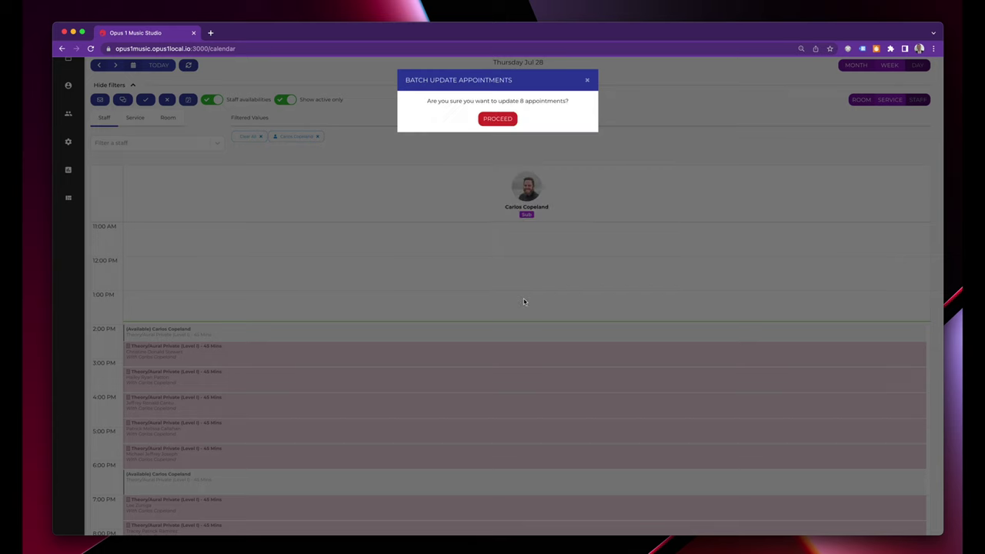
click(508, 118)
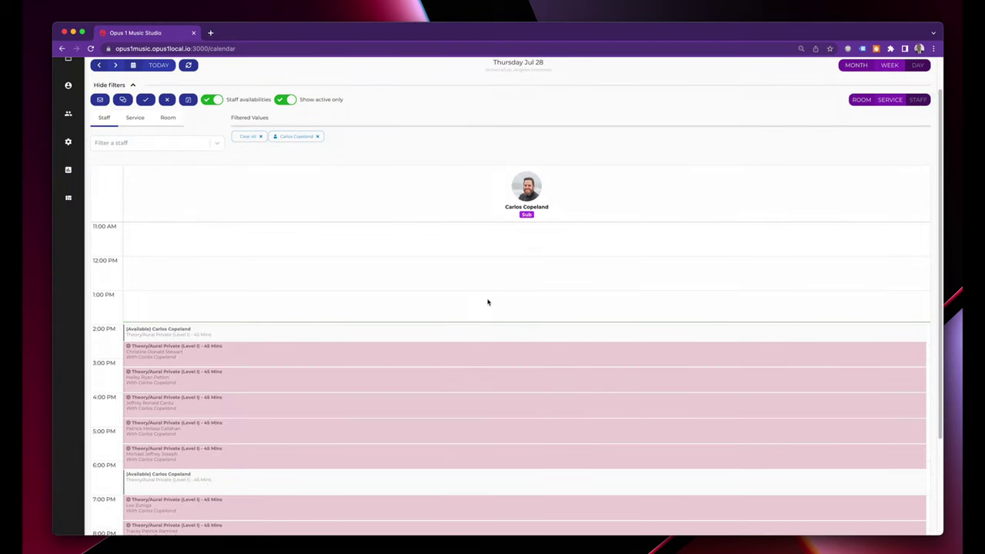
Batch-change the 8 lessons' staff to the substitute, noting the teacher is too sick to teach.
mouse_move(346, 409)
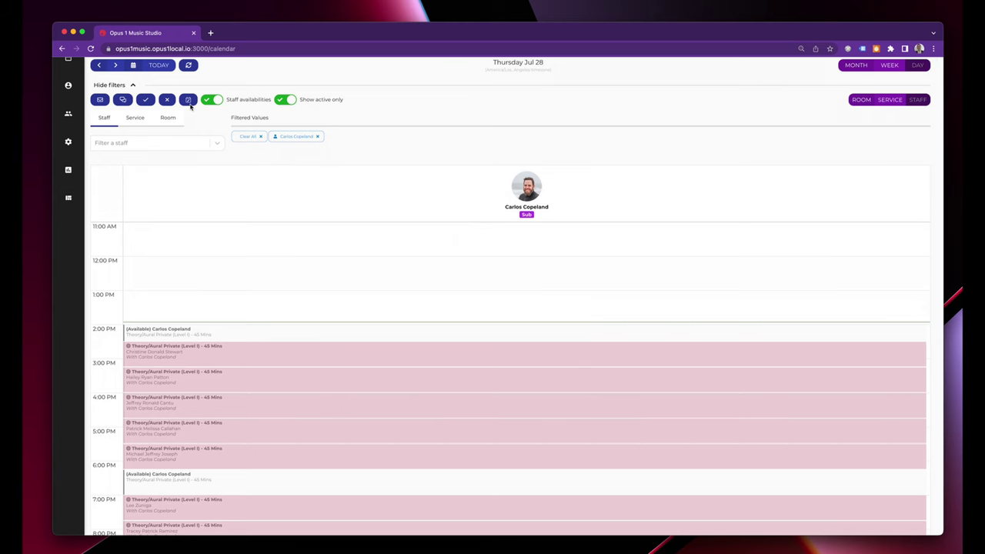
click(188, 101)
click(415, 136)
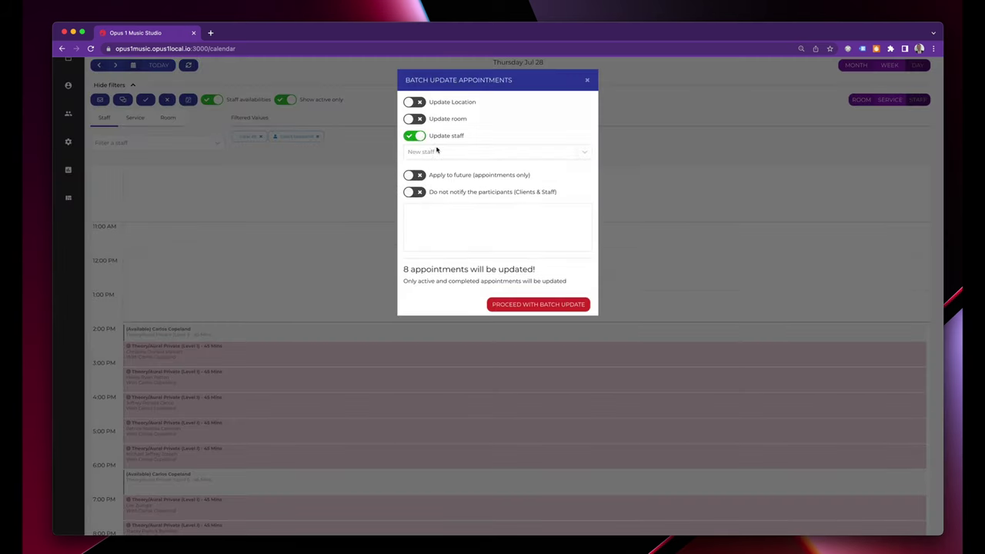
click(440, 151)
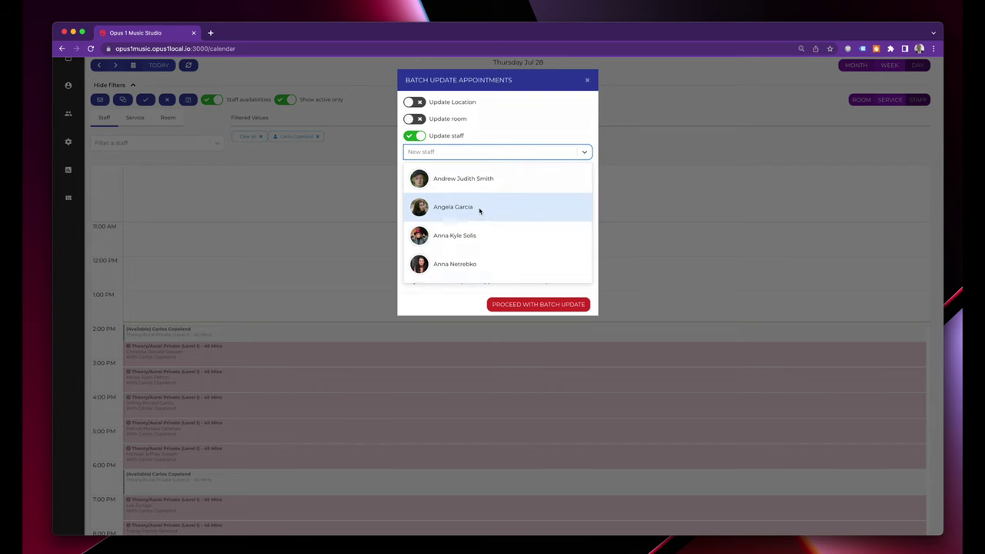
click(479, 207)
click(506, 259)
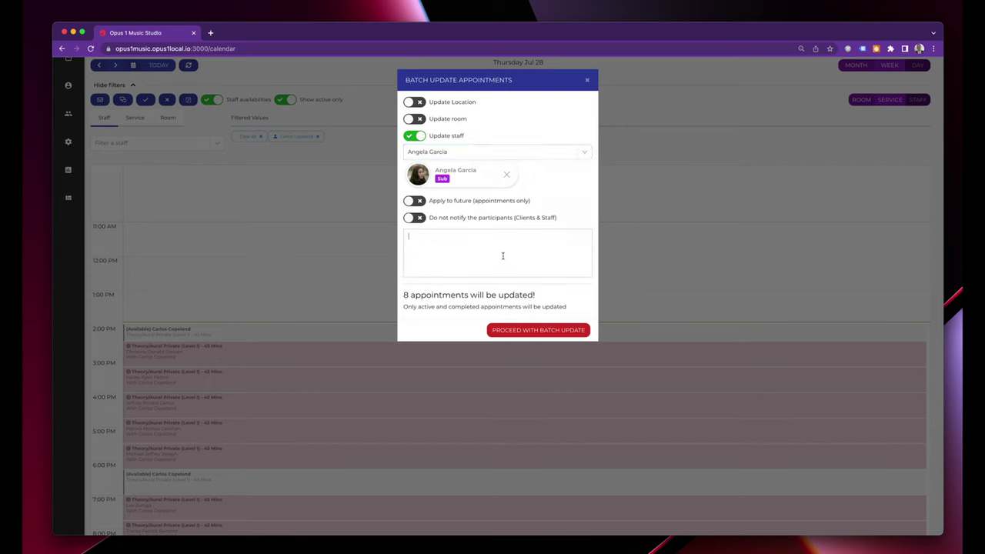
text(Carlos is too sick to teach.)
click(539, 330)
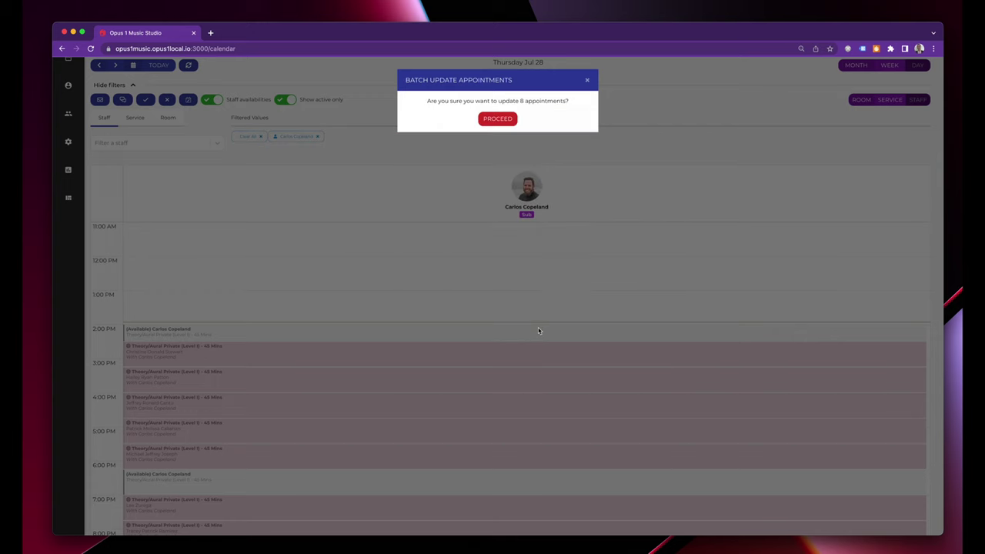
key(Return)
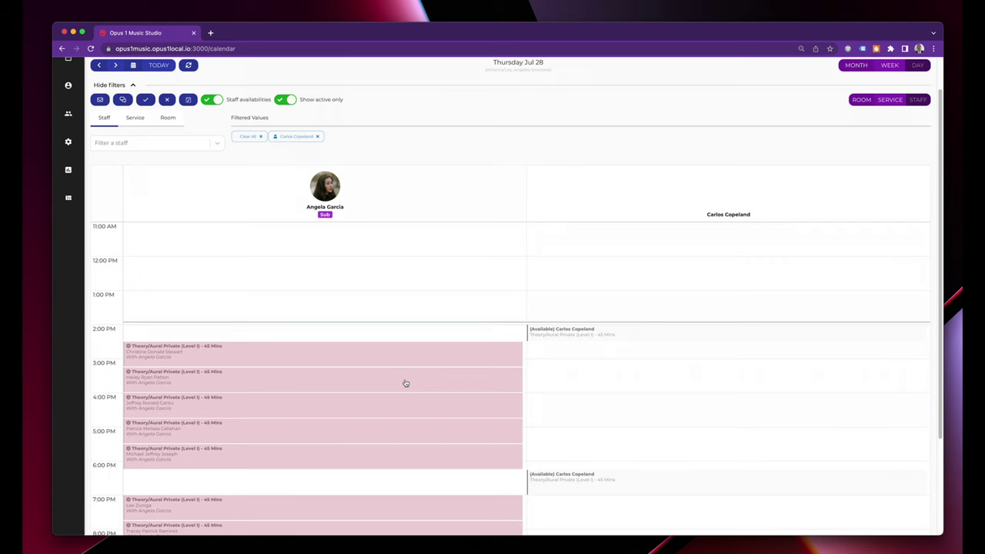
click(397, 386)
click(391, 397)
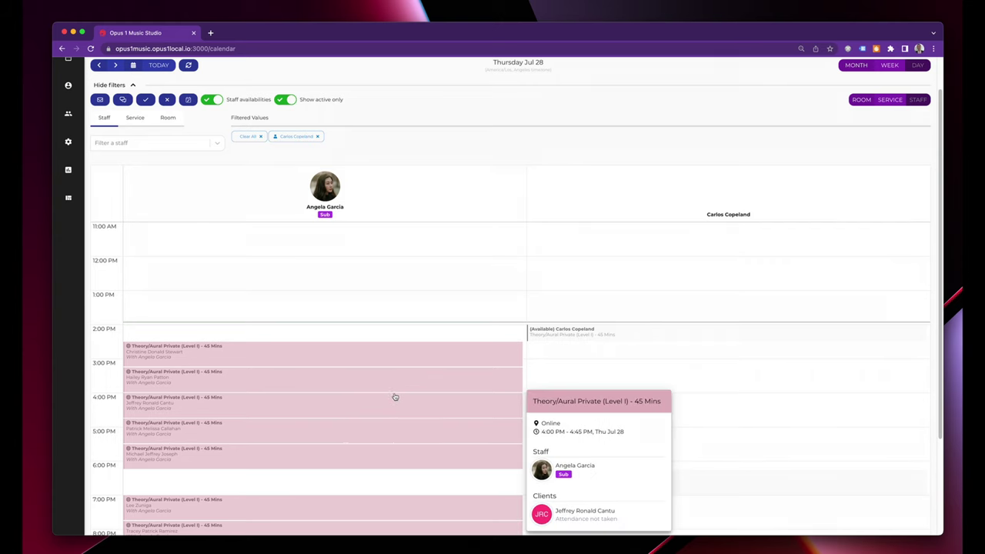
click(547, 361)
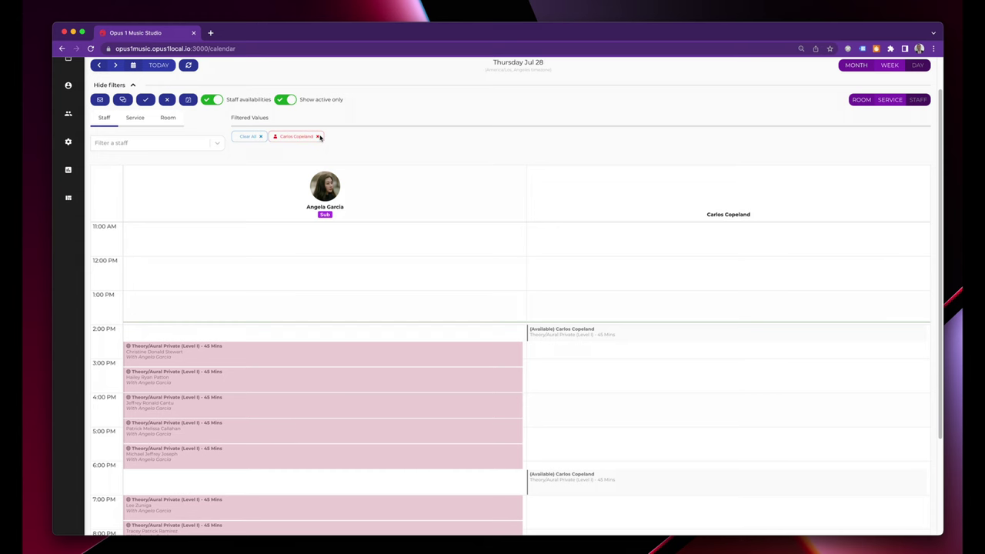
Clear the staff filter and filter the calendar to the substitute teacher instead.
click(247, 136)
click(117, 143)
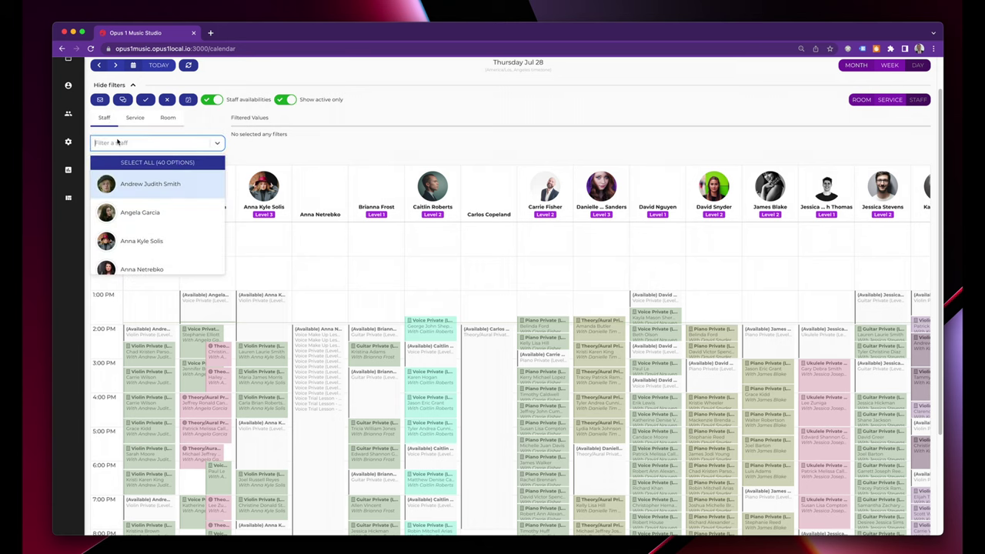
text(ab)
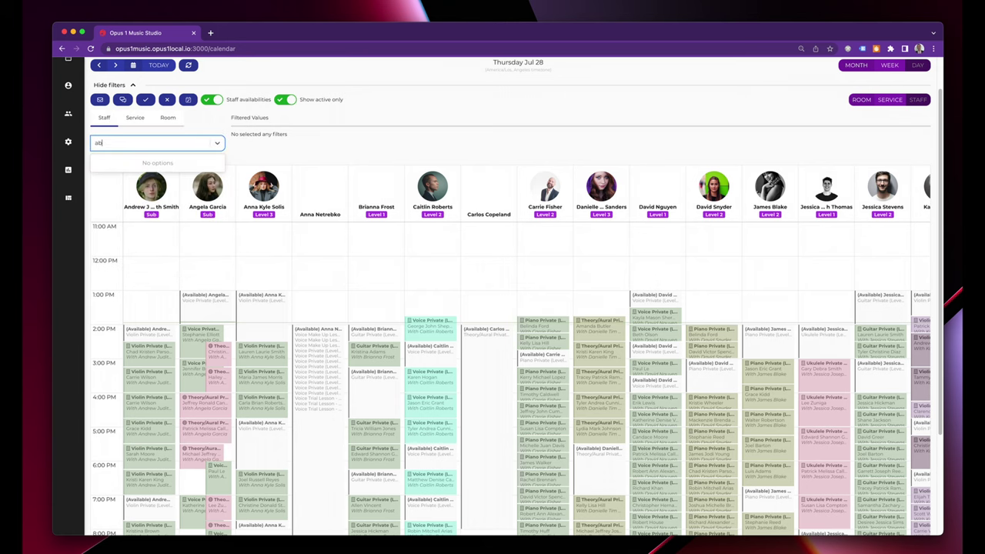
key(BackSpace)
text(nge)
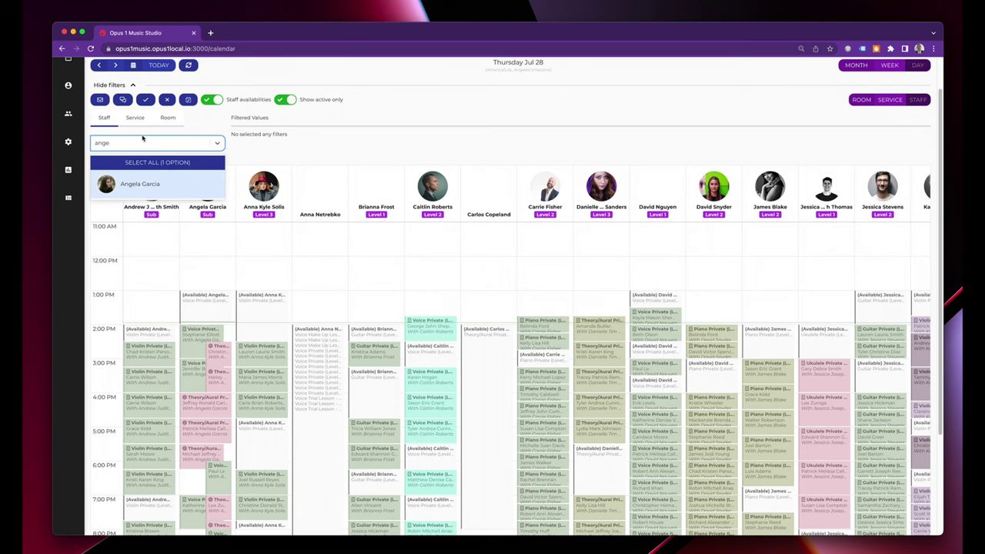
click(140, 183)
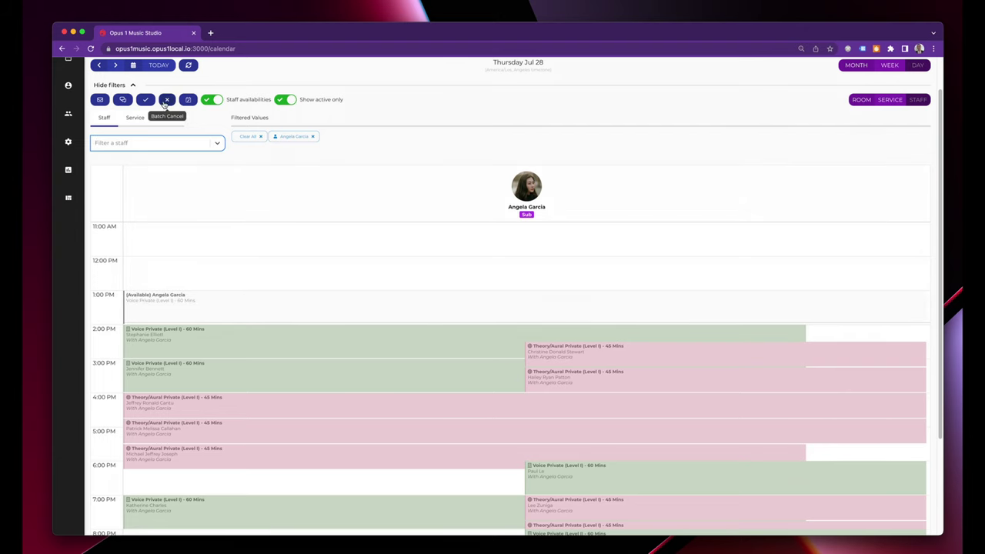
Batch-cancel all 13 lessons with a teacher-absent reason and a make-up credit notification to clients.
click(165, 101)
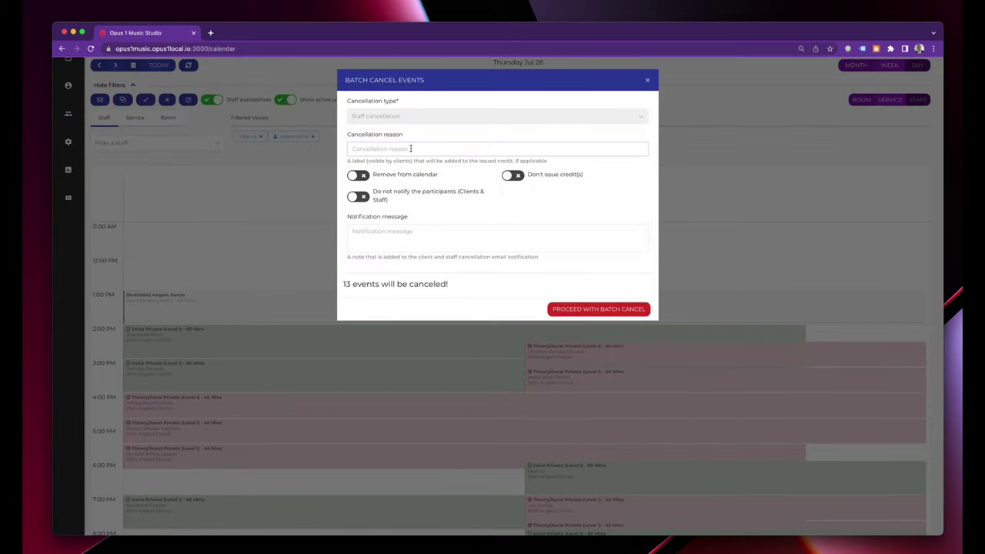
click(411, 149)
text(Teacher abs)
click(413, 245)
text(ang)
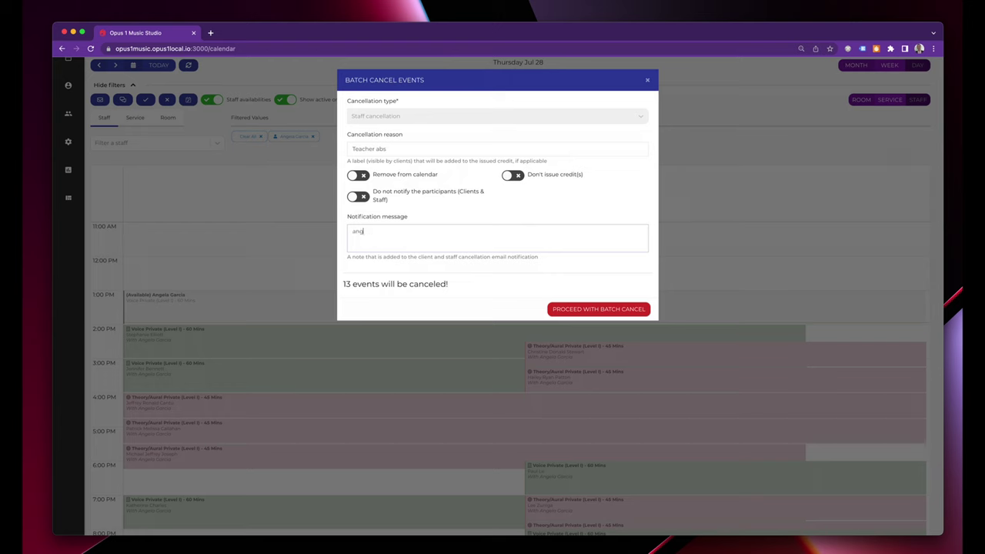
text(ela .. make up crdi)
text(dit.)
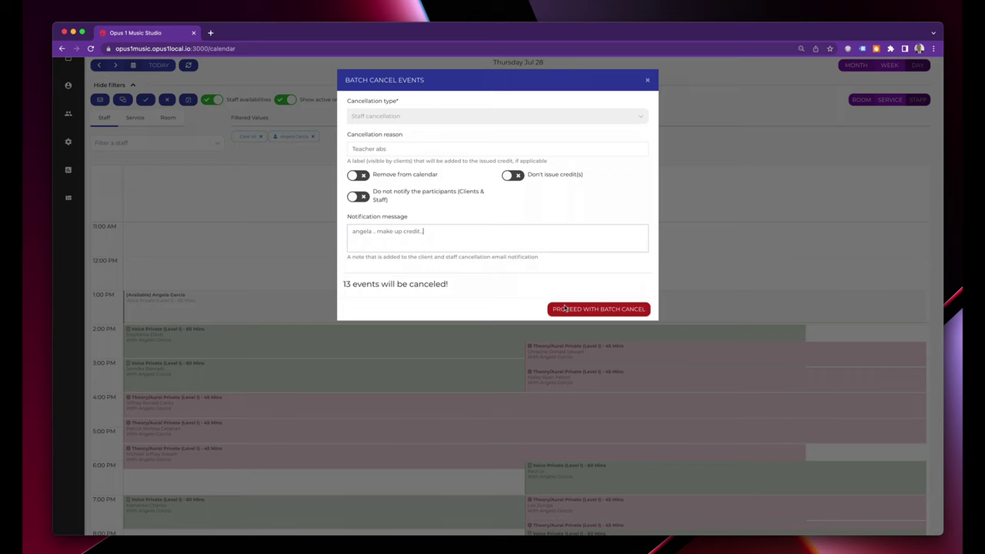
click(564, 309)
click(498, 119)
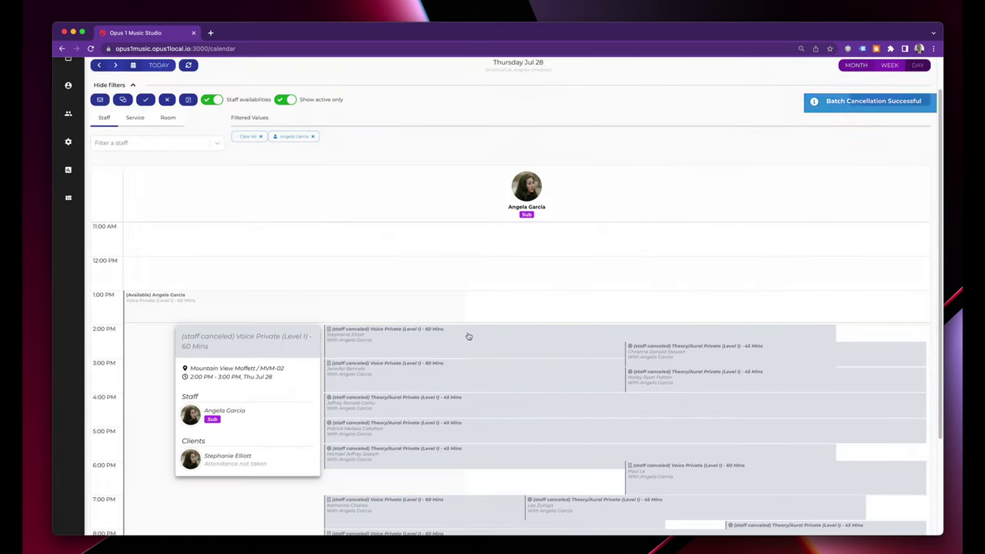
click(467, 336)
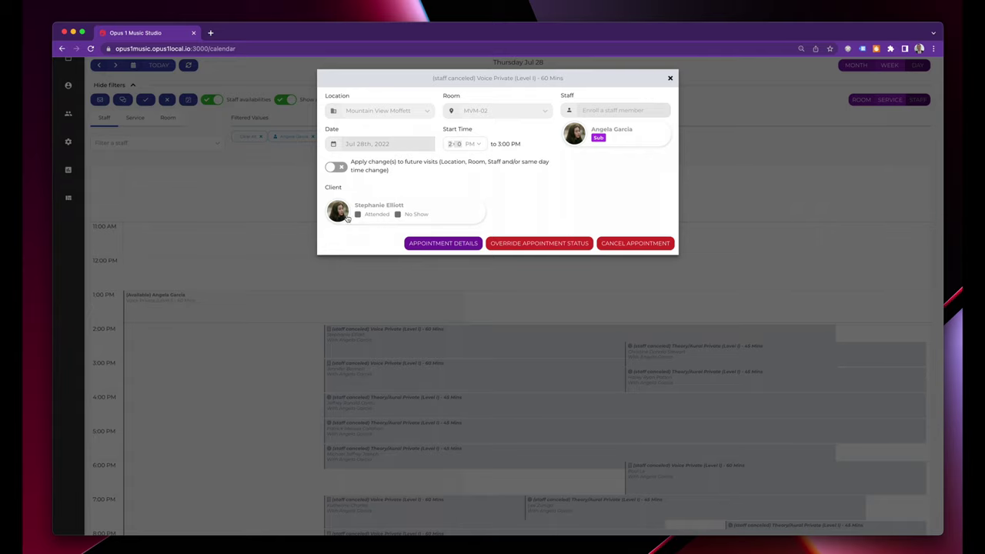
Set the cancelled lesson client's credit to be valid until Aug 14th, 2022.
click(344, 219)
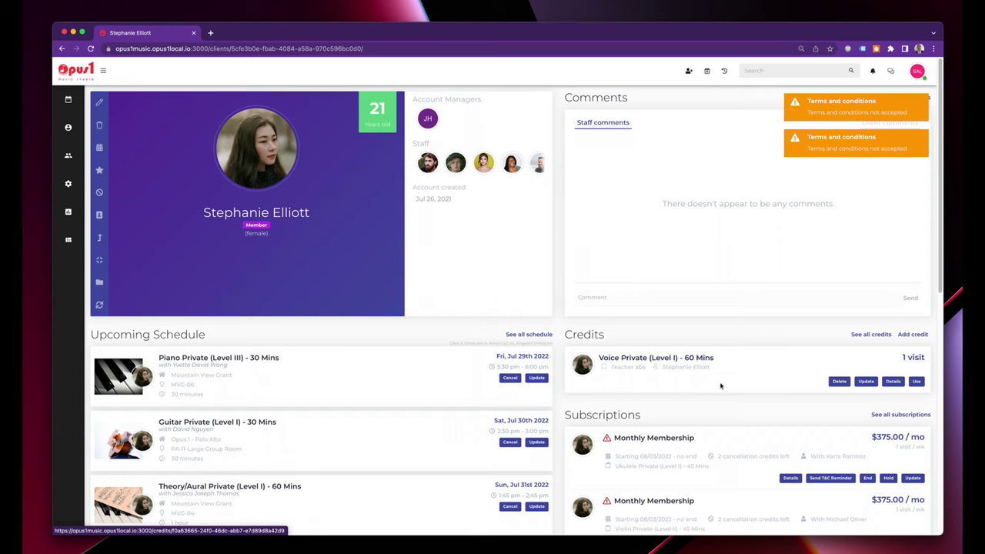
click(865, 381)
click(420, 258)
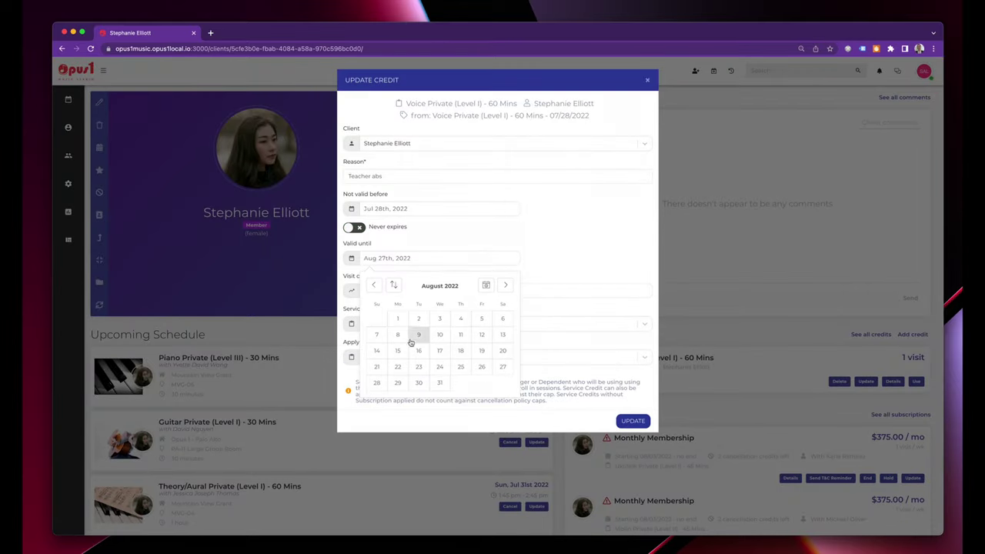
click(376, 350)
click(632, 420)
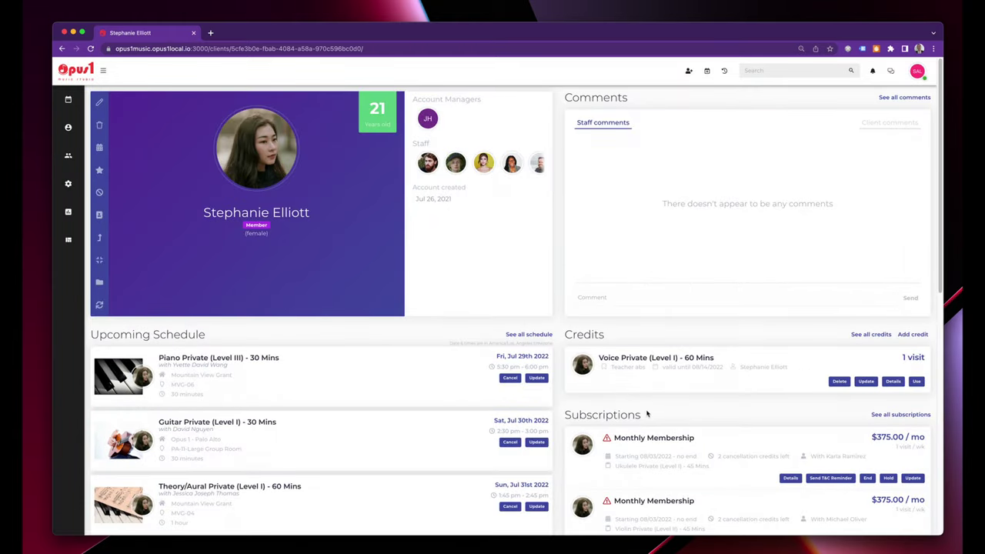
Change the credit's service to Guitar Make Up Lesson - 60, save, and return to Day View by Staff.
click(868, 381)
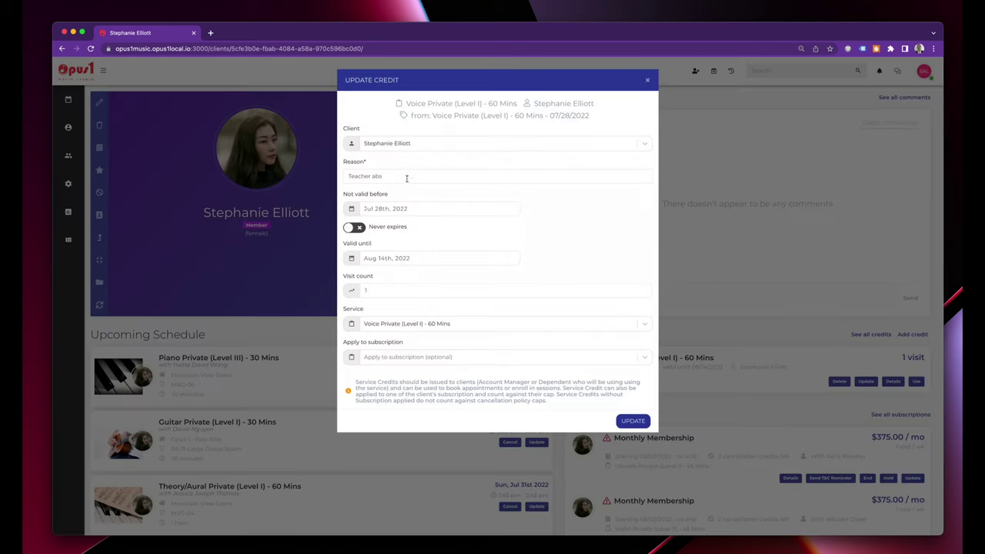
click(394, 323)
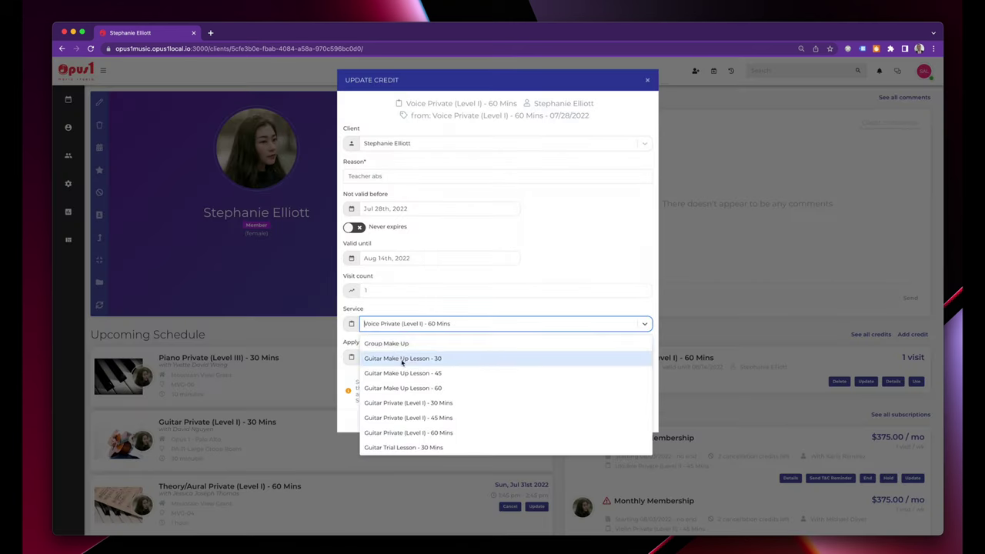
click(449, 388)
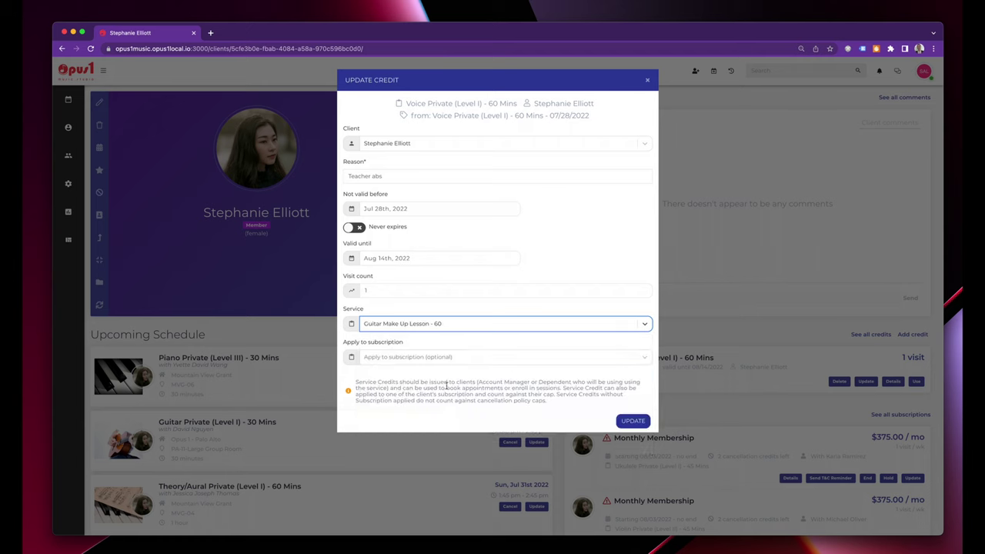
click(444, 149)
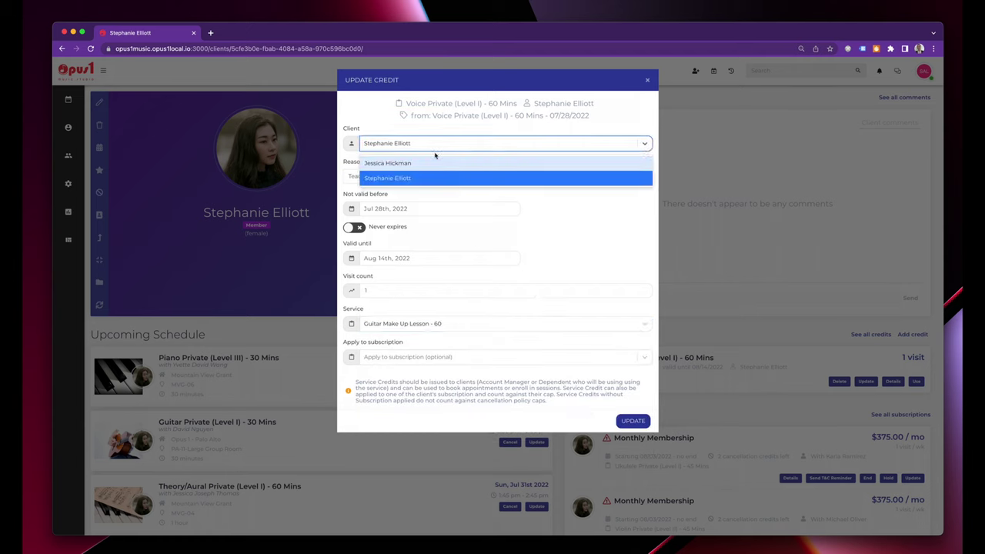
click(383, 124)
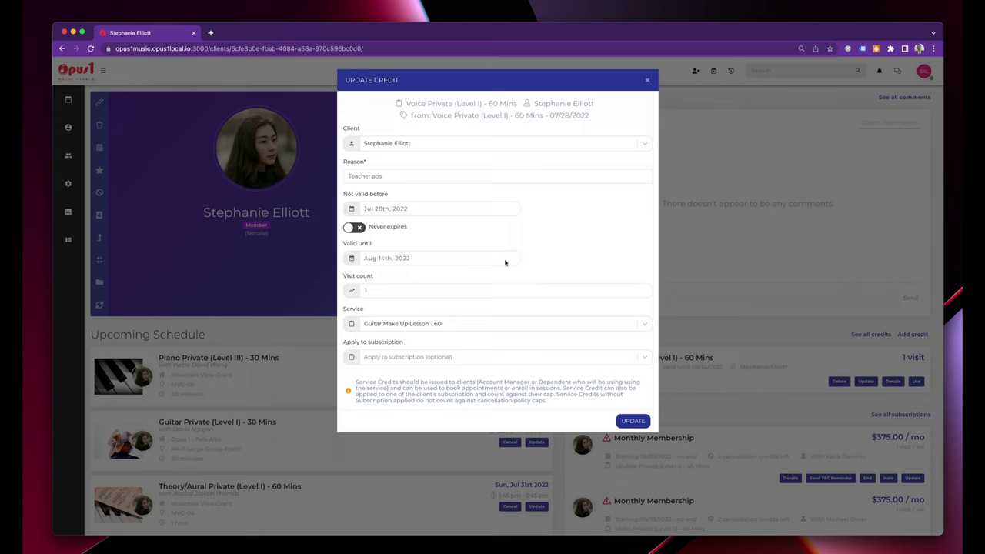
click(632, 421)
click(632, 422)
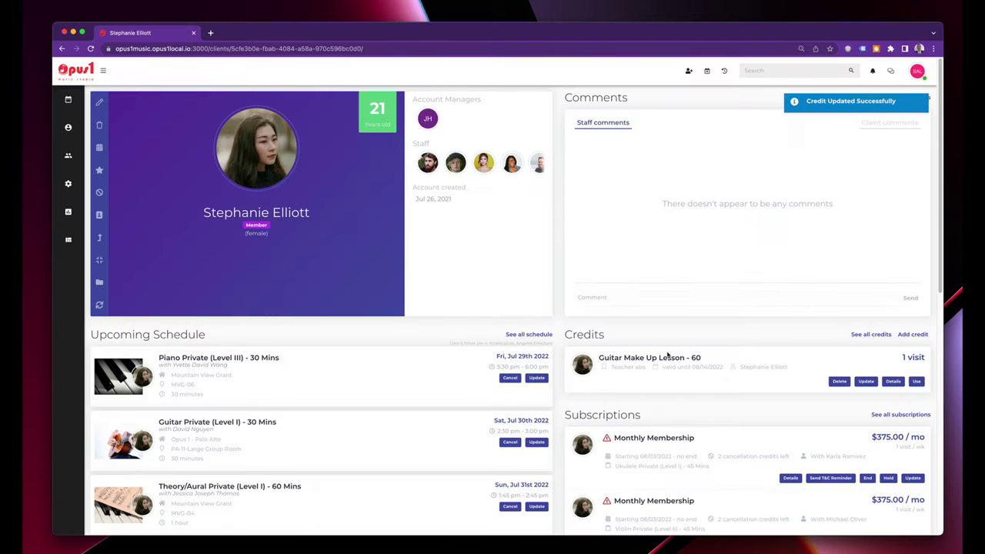
mouse_move(68, 100)
click(116, 112)
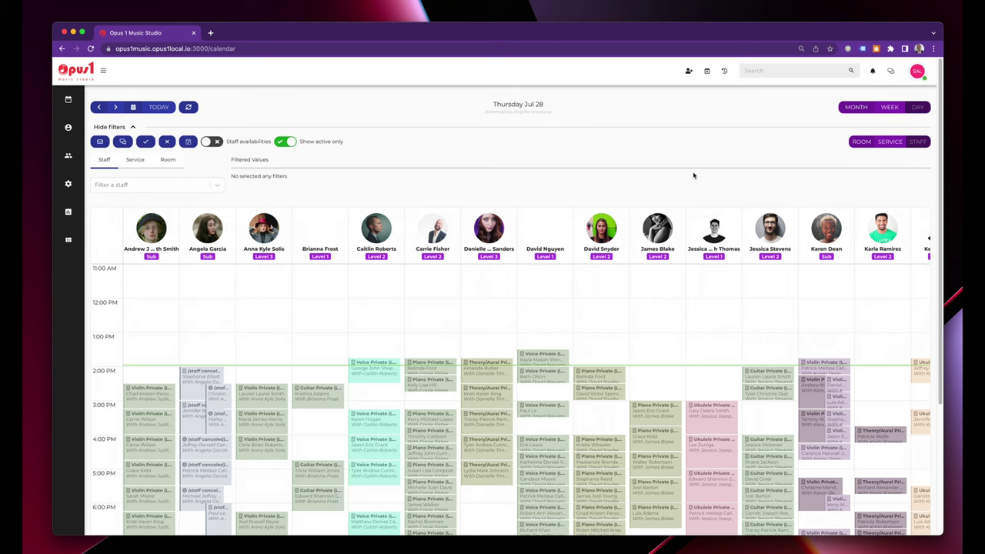
Try the Service and Room calendar filters and view the locations, then return to filtering by staff.
click(133, 160)
click(167, 160)
click(165, 184)
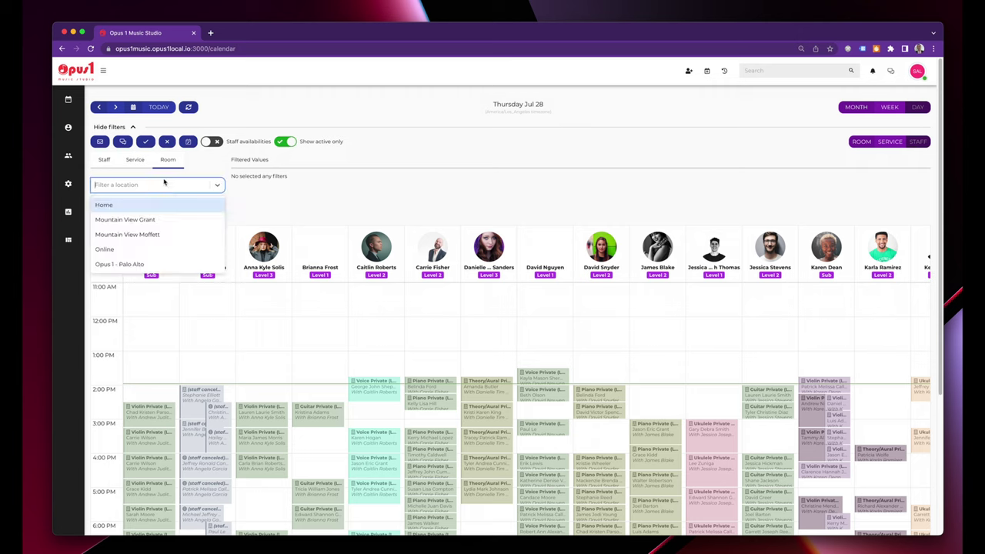
click(131, 160)
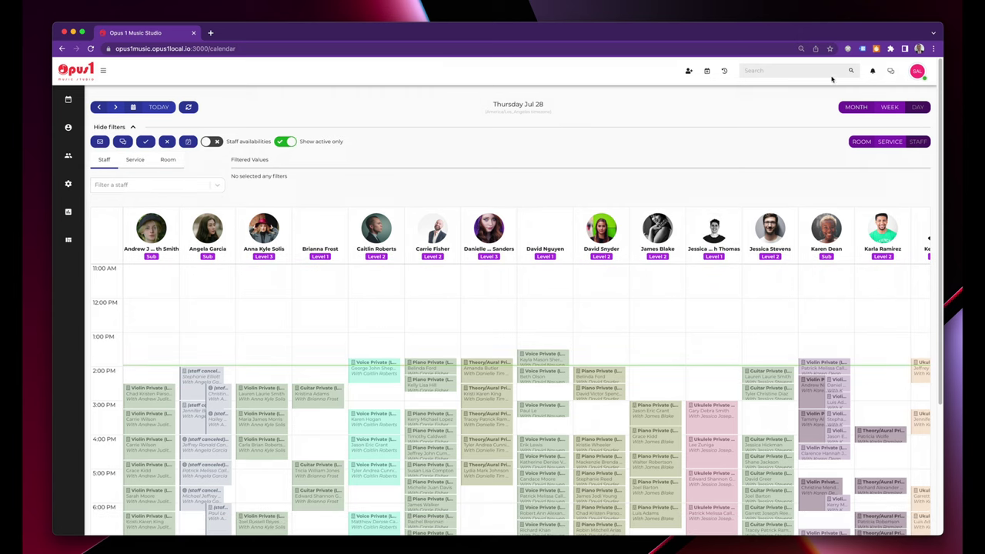
Switch the calendar to week view and advance to July 31 – August 6.
click(890, 109)
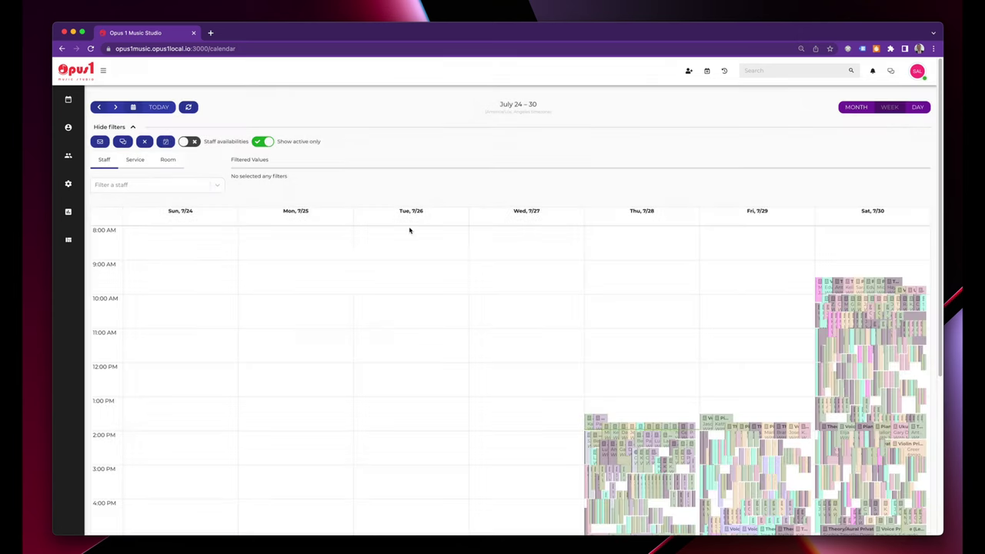
click(114, 108)
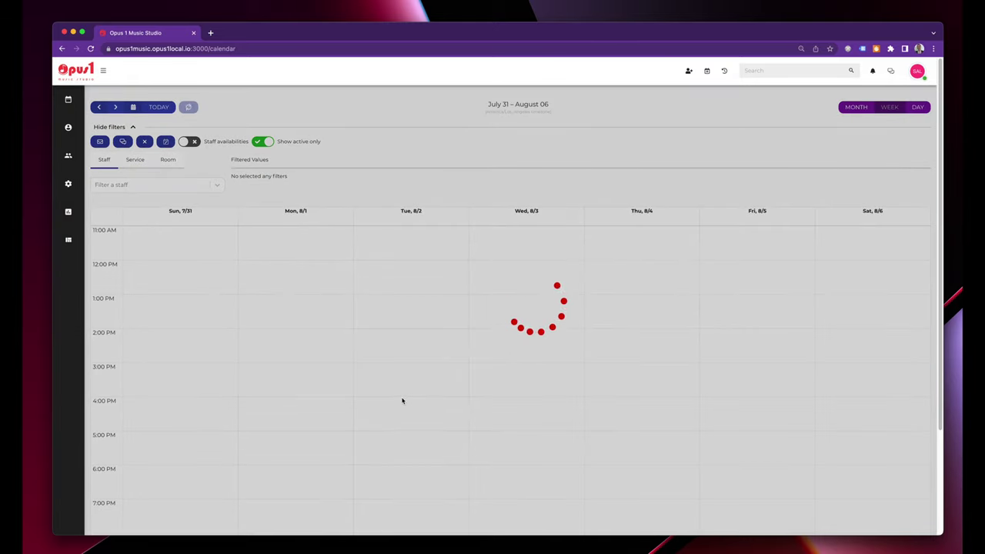
scroll(379, 401, down, 2)
scroll(379, 401, down, 2)
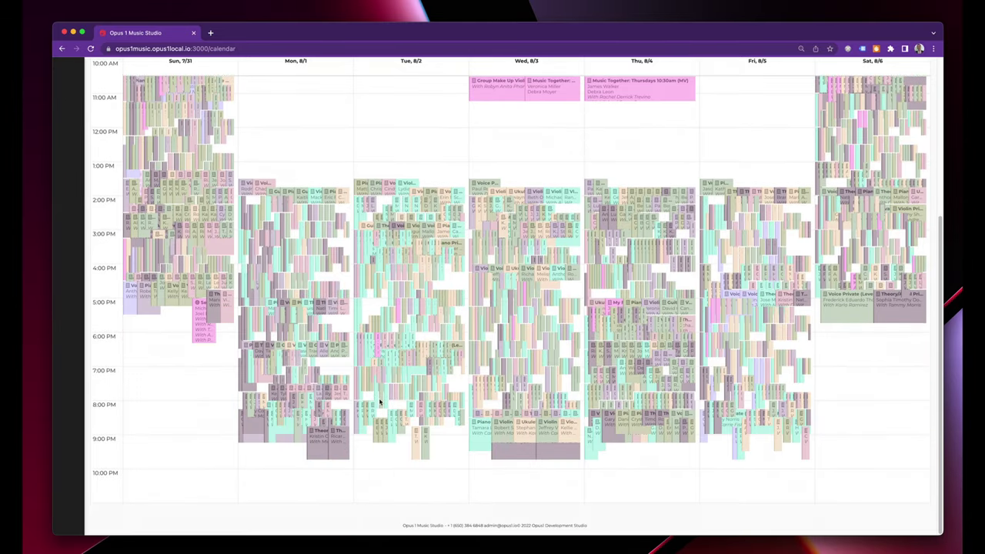
scroll(378, 403, up, 5)
Filter the calendar by service, selecting all 9 services matching 'guitar'.
click(143, 161)
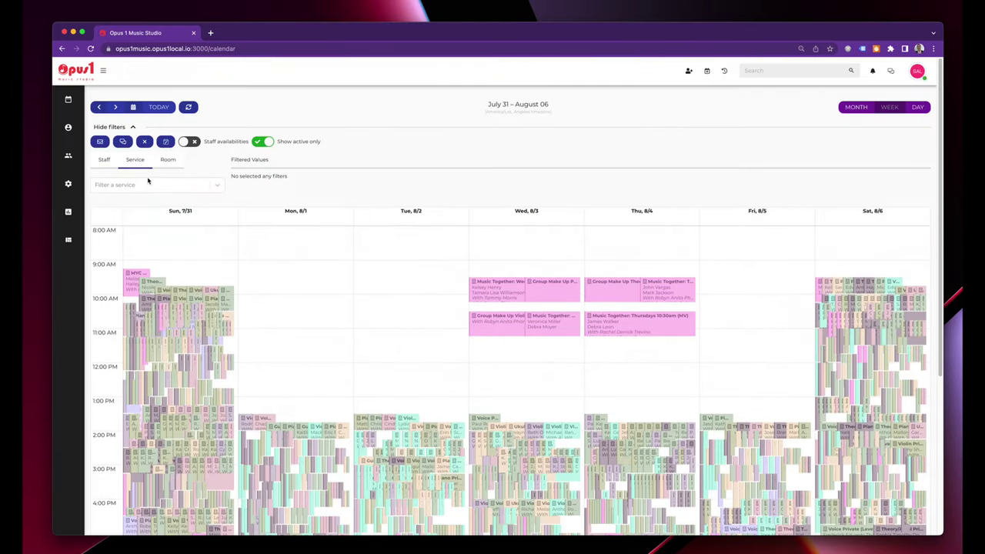
click(144, 184)
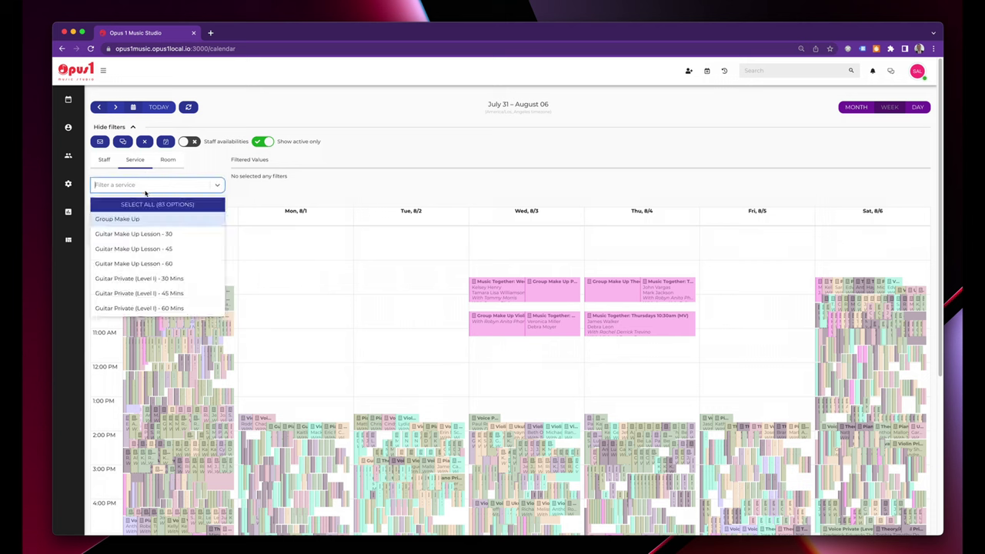
text(guitar)
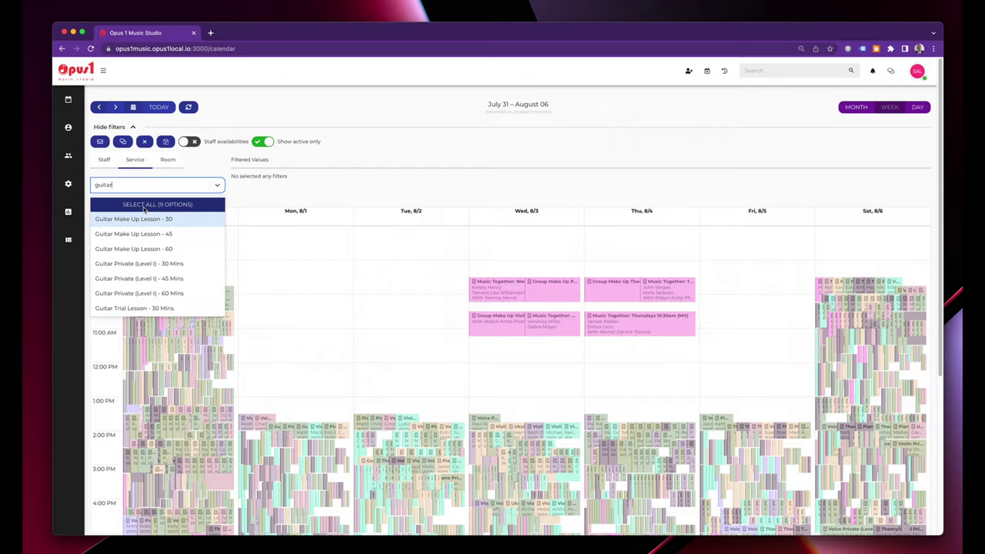
click(143, 204)
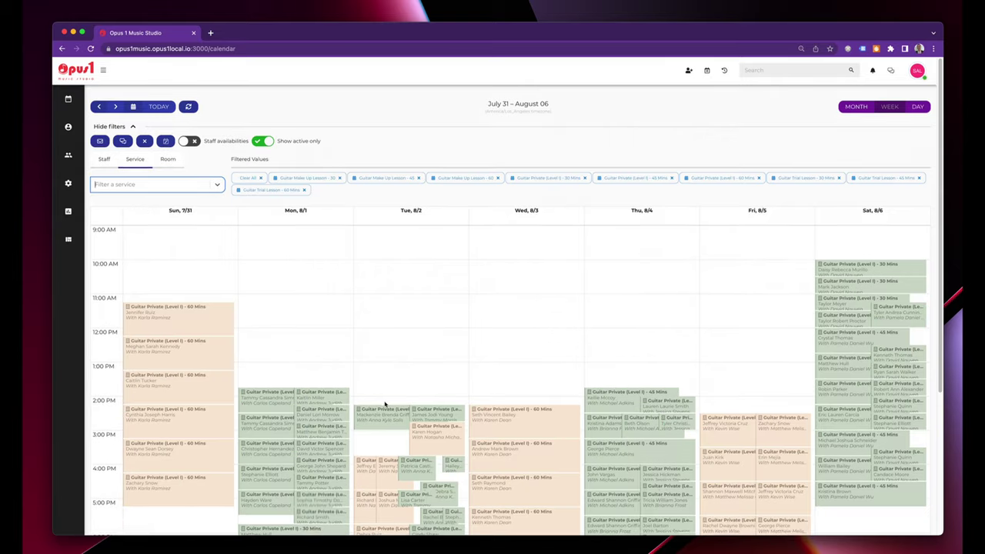
scroll(384, 404, down, 3)
mouse_move(385, 404)
scroll(385, 404, up, 3)
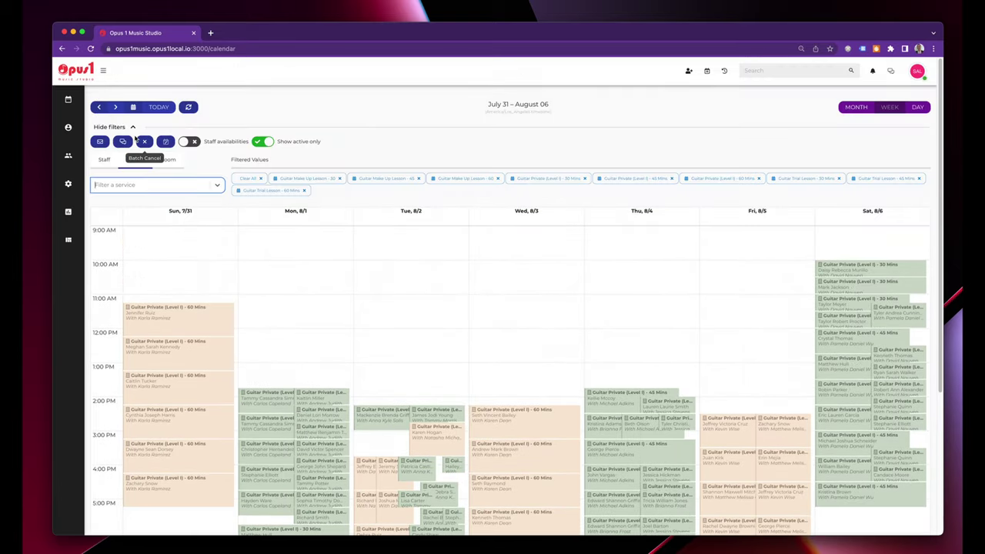
click(123, 143)
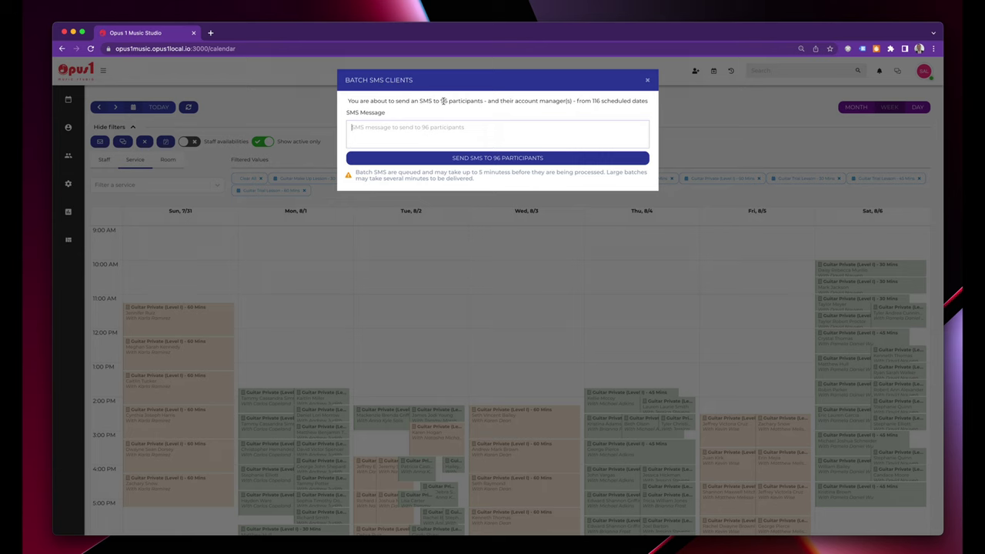
text(Hye)
text(adfsdfsdf)
click(647, 80)
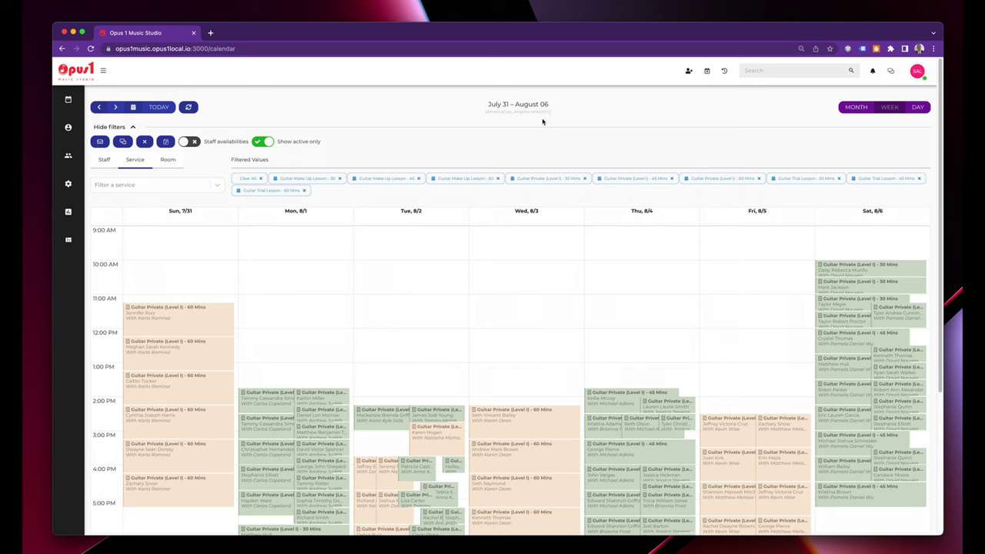
click(146, 165)
click(100, 143)
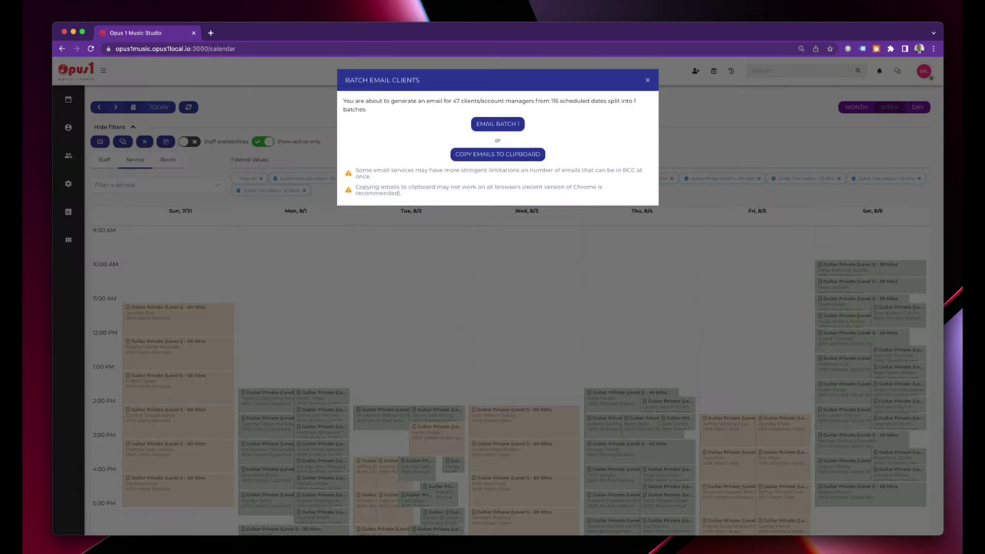
click(510, 124)
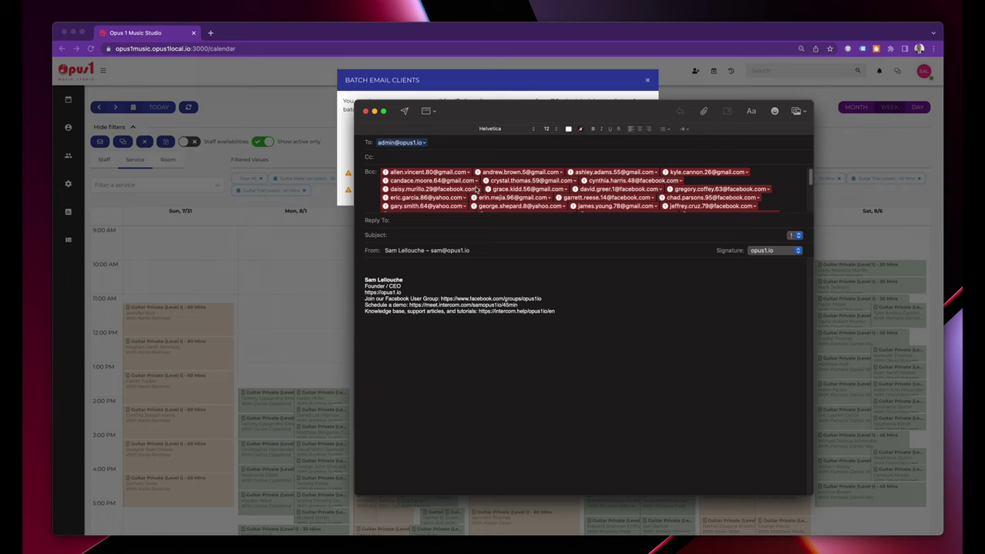
key(Tab)
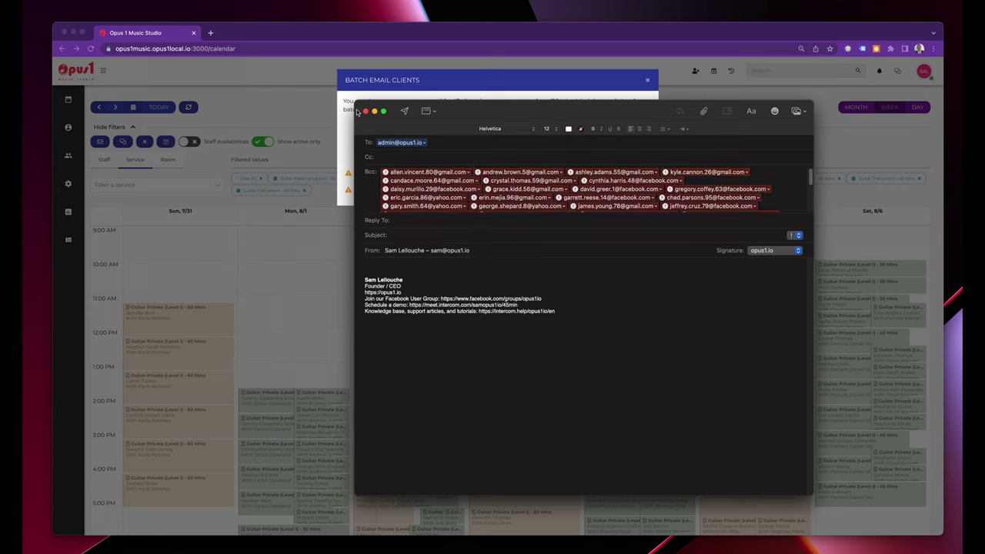
click(366, 112)
click(583, 334)
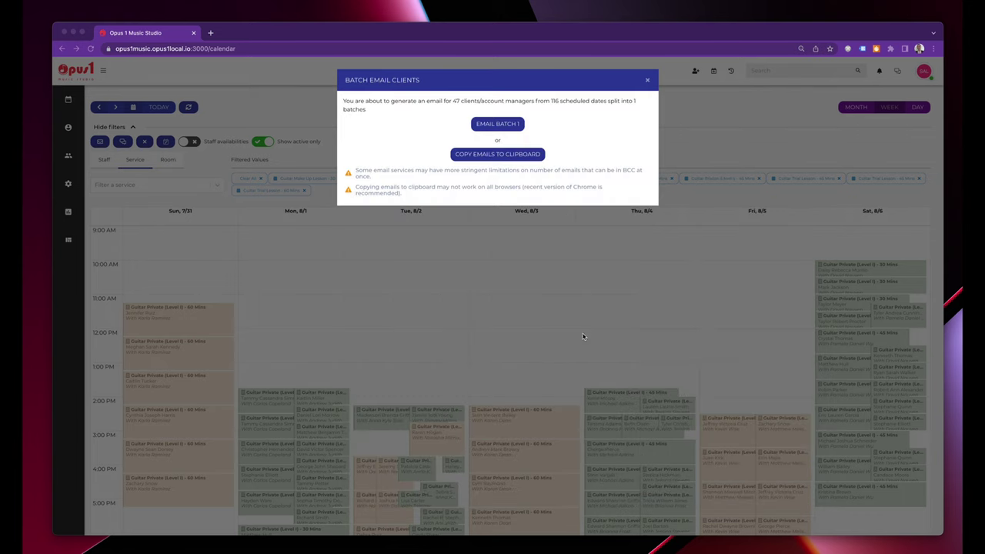
click(649, 82)
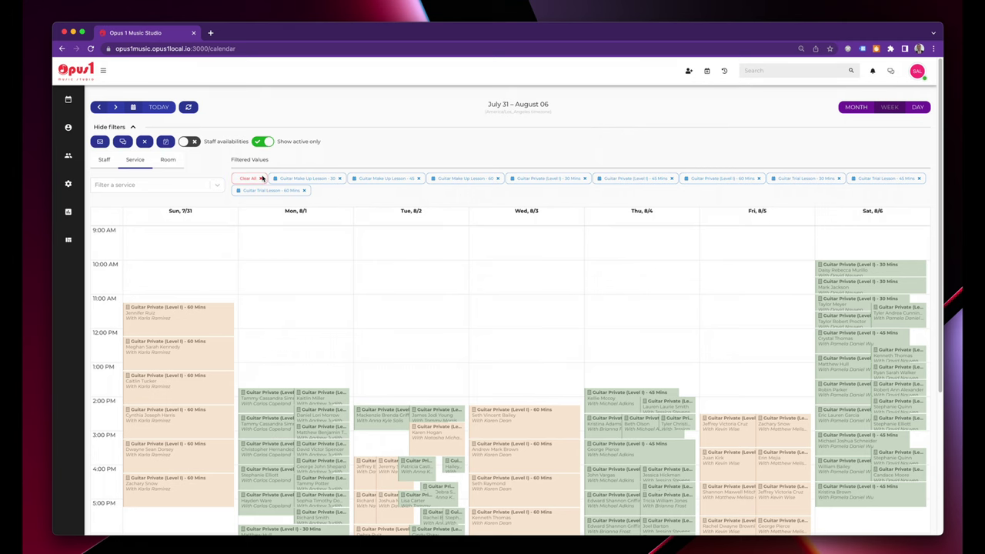
Clear the guitar service filters and open the Messaging conversations.
click(262, 178)
mouse_move(59, 110)
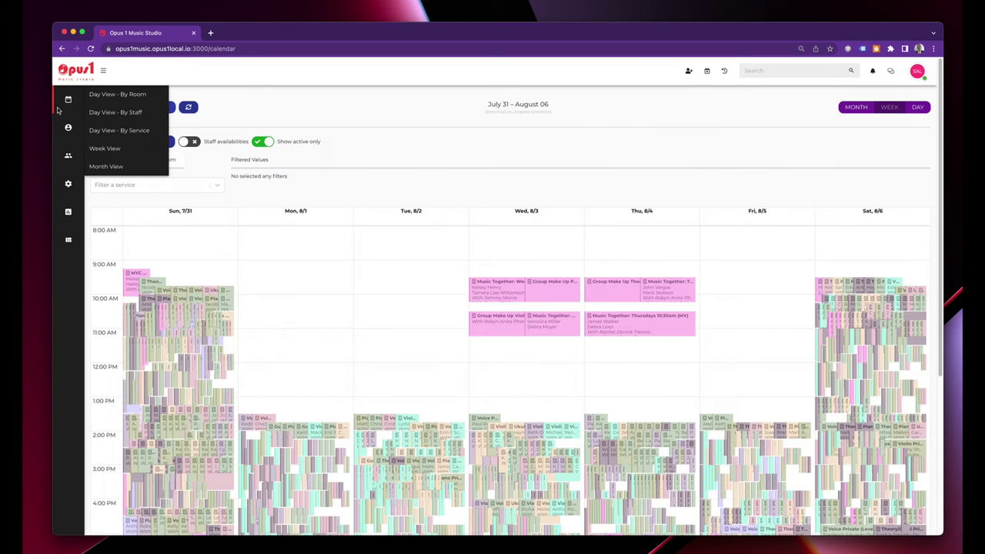
mouse_move(68, 127)
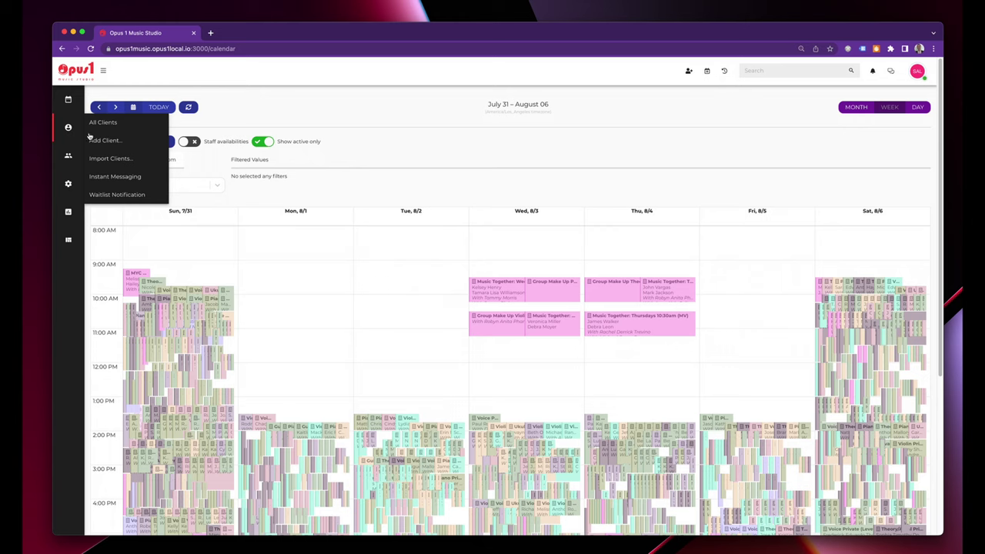
click(108, 178)
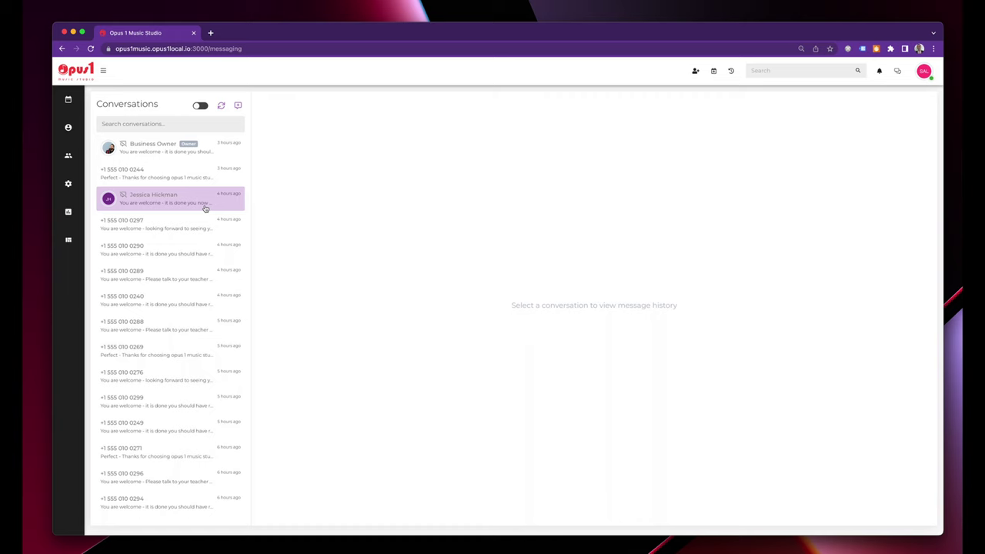
Read three clients' text conversations and mark one as open.
click(154, 227)
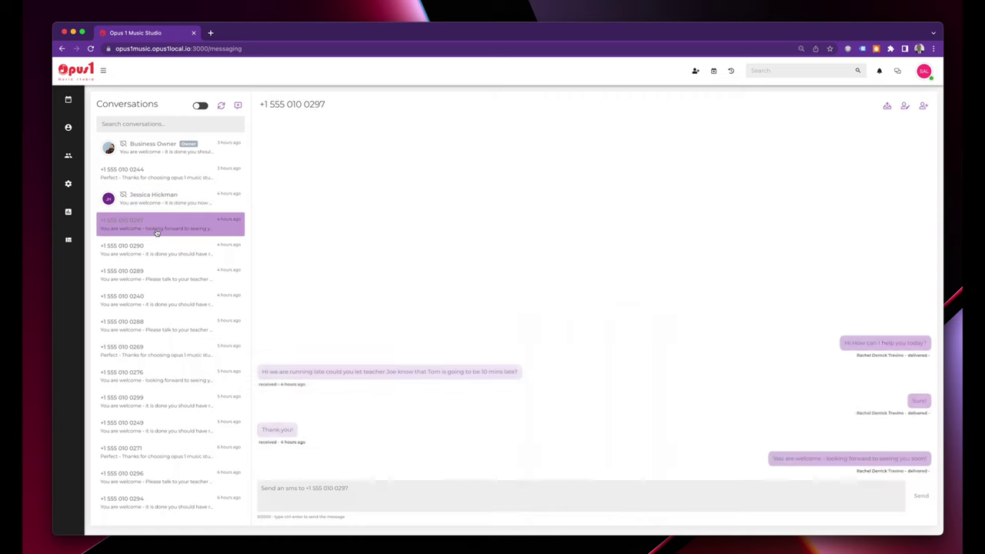
click(154, 258)
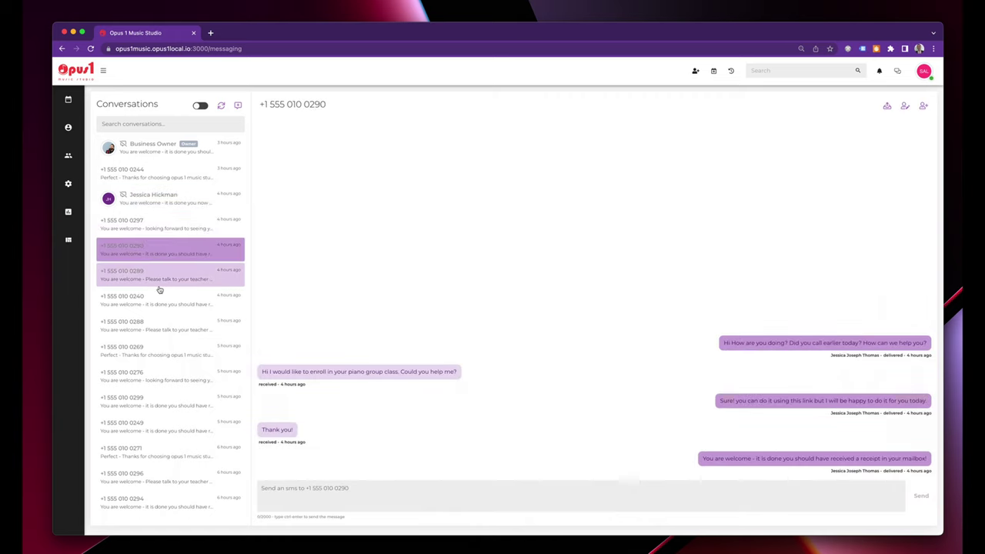
click(157, 279)
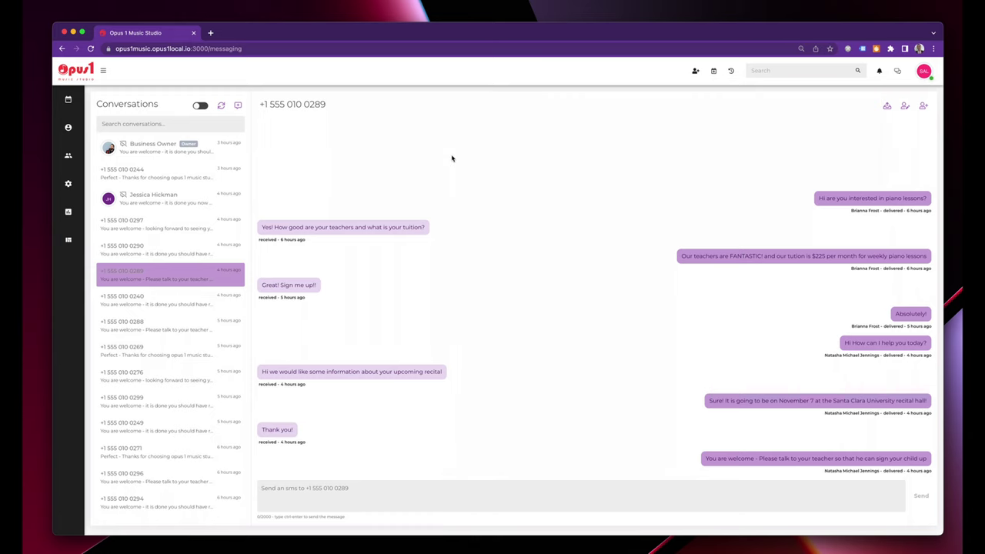
click(887, 107)
View the Business Owner thread, then open the client's lesson-cancellation conversation.
click(181, 156)
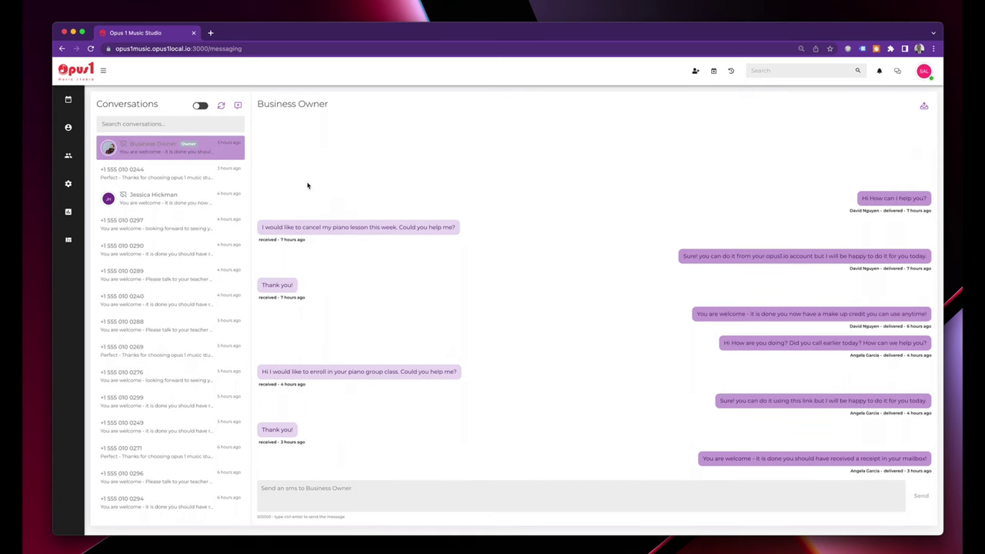
click(183, 170)
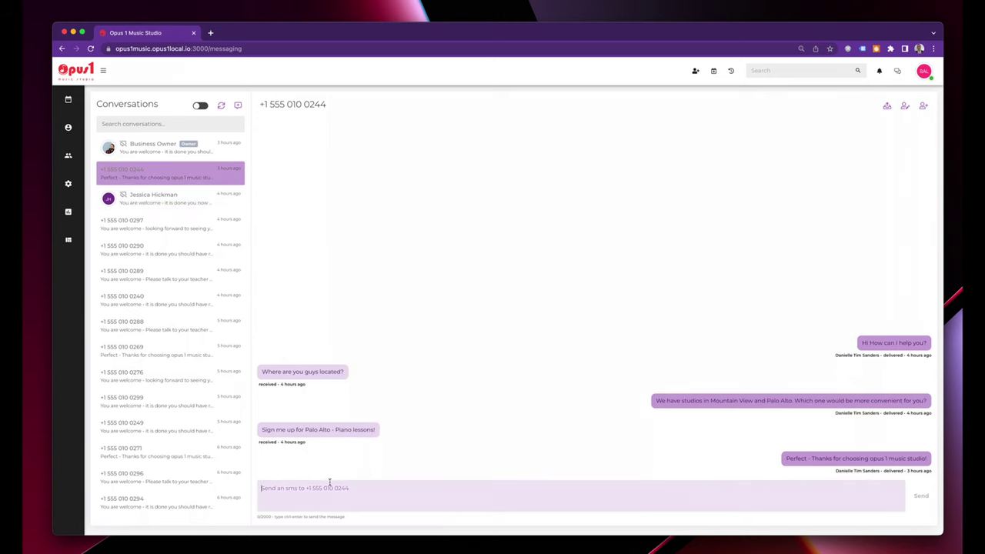
click(353, 483)
click(186, 200)
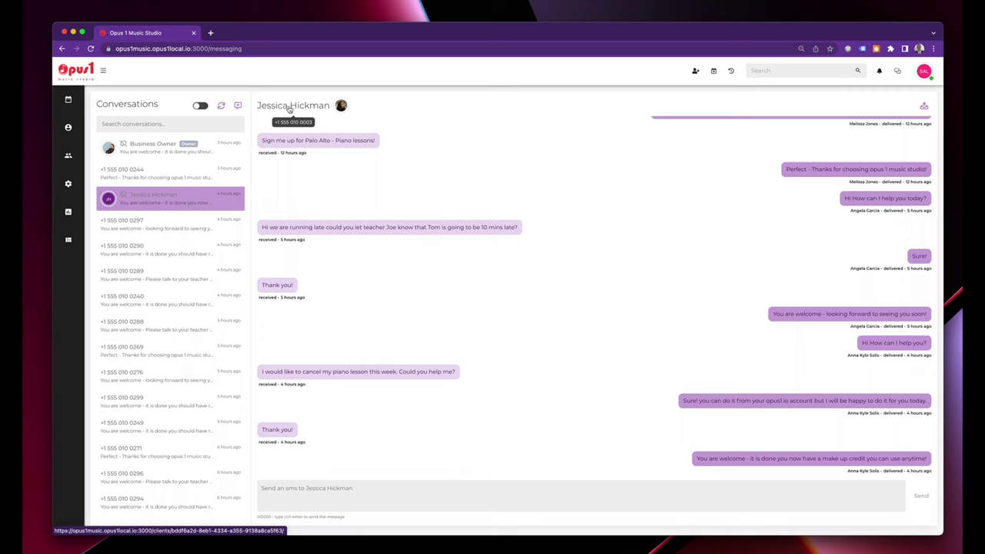
Open the client's profile from the conversation avatar in a new tab, then return to Messaging.
right_click(340, 105)
click(374, 111)
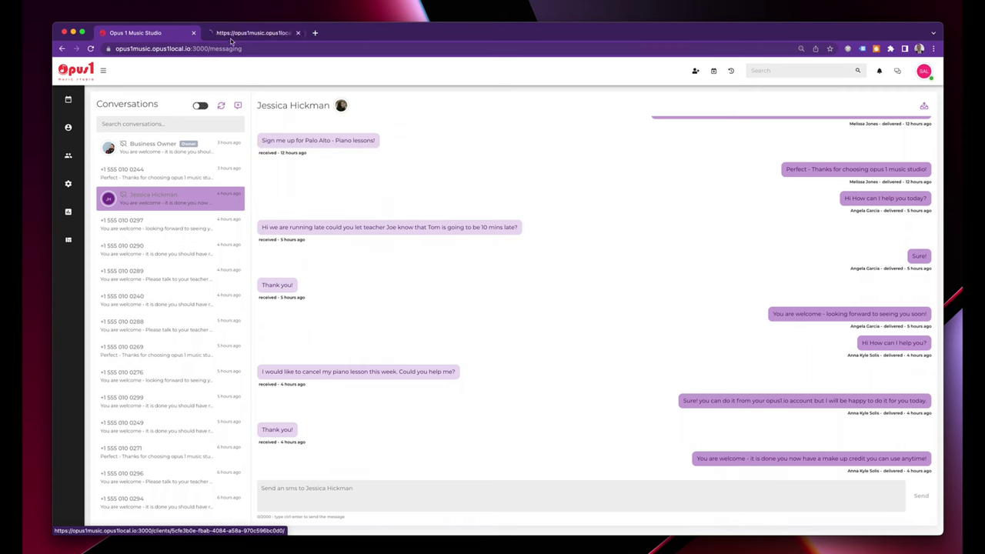
key(ctrl+Tab)
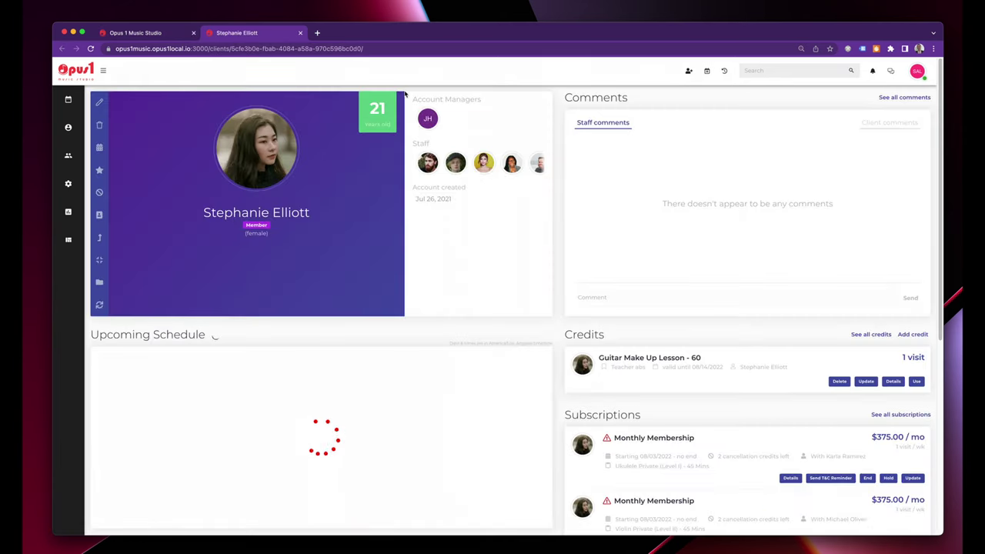
click(169, 33)
mouse_move(73, 129)
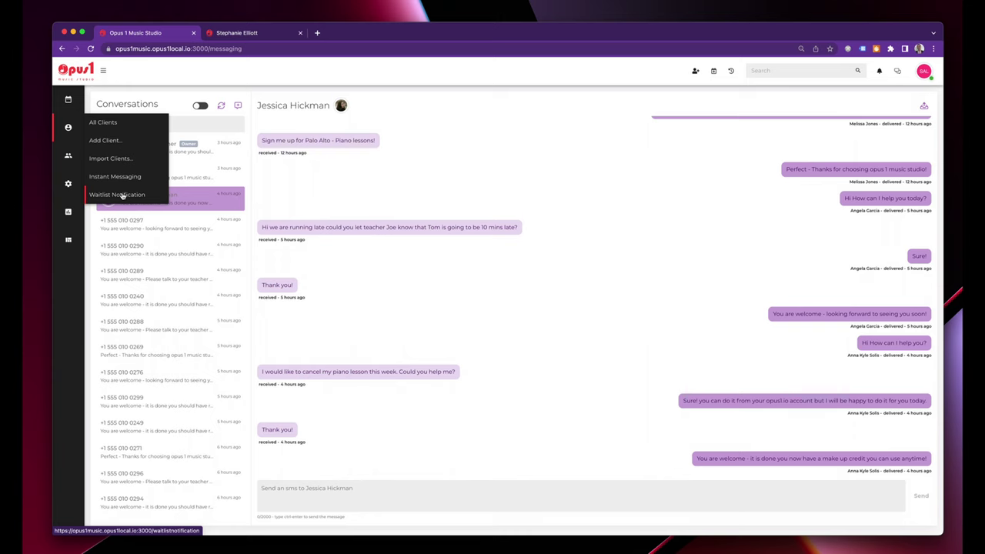
Open the Waitlist Notification page listing active weekly requests by staff, location and service.
click(121, 196)
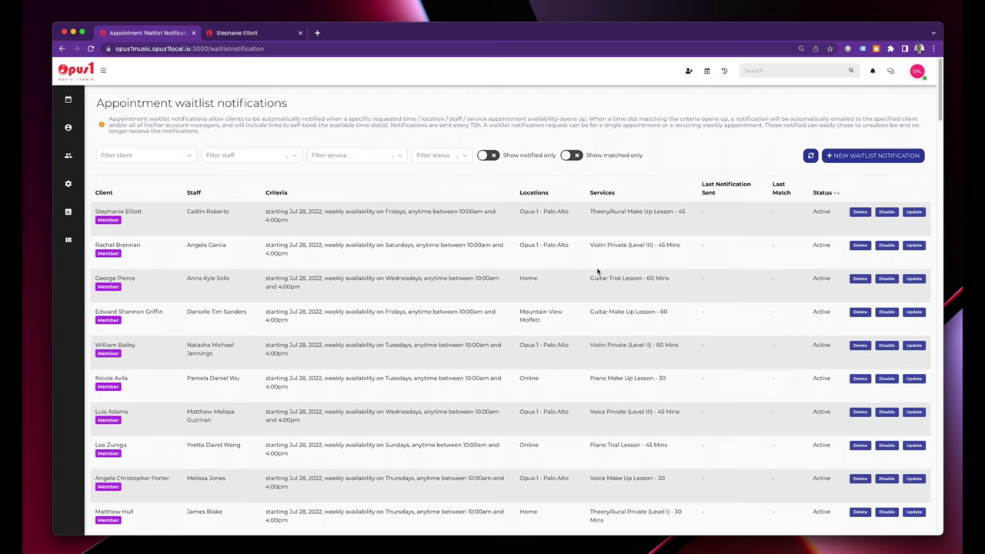
mouse_move(79, 164)
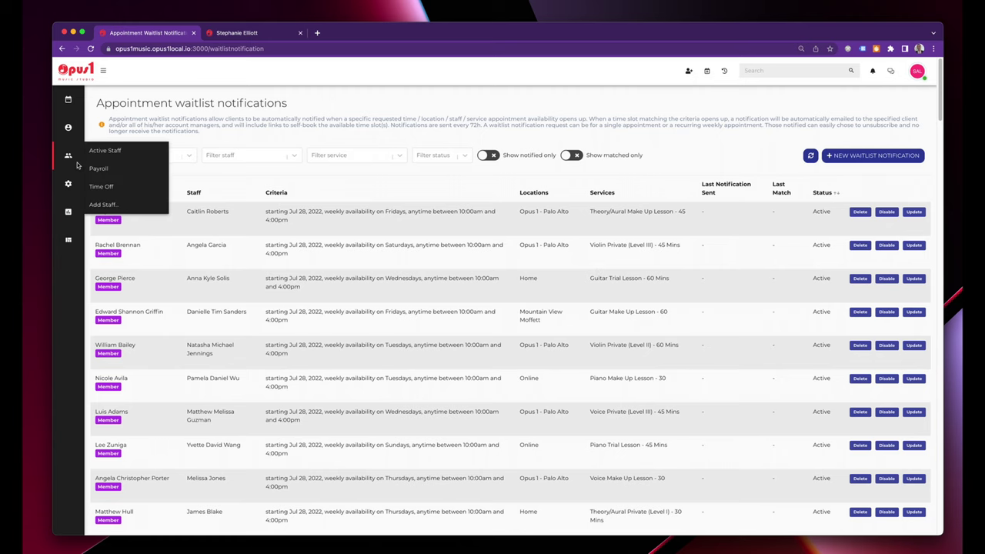
View the staff Payroll report, then the Time Off page with the Aug 8–12 request.
click(114, 170)
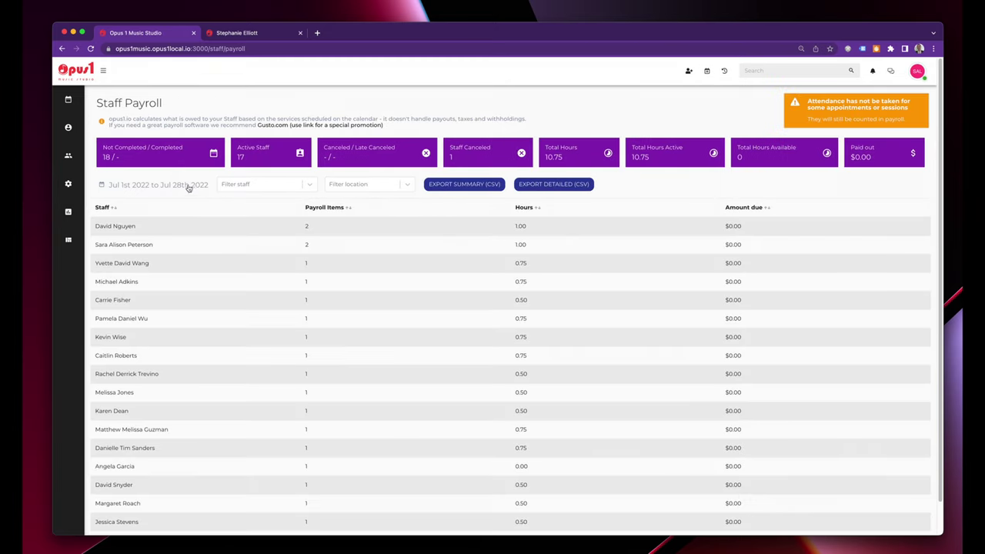
mouse_move(72, 153)
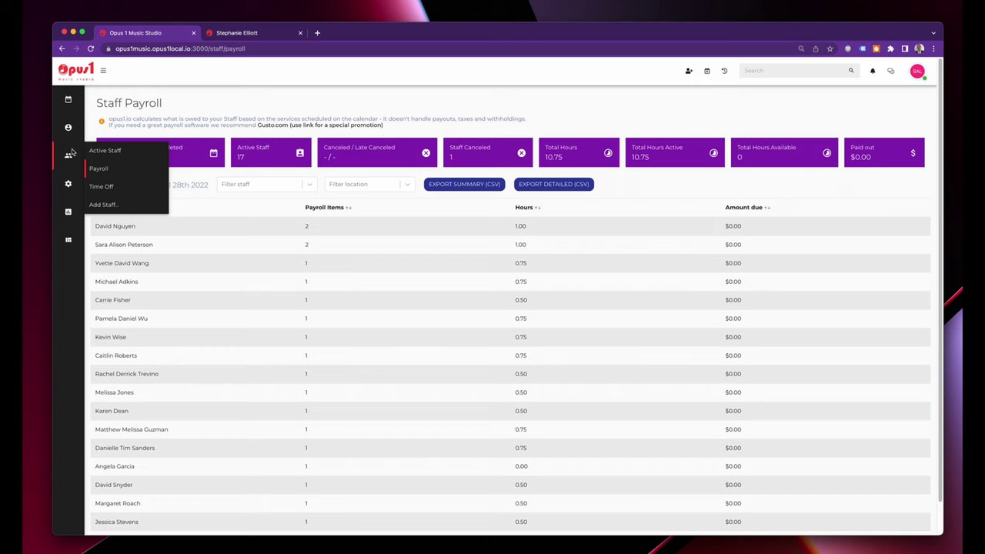
click(112, 189)
mouse_move(74, 183)
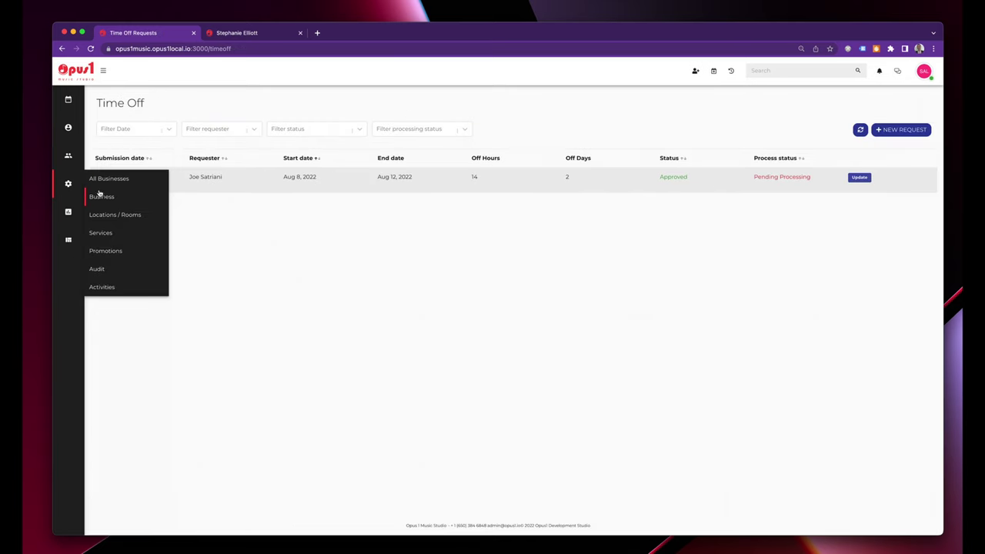
View the Promotions page, then open the Staff Stats report for the next 30 days.
click(122, 255)
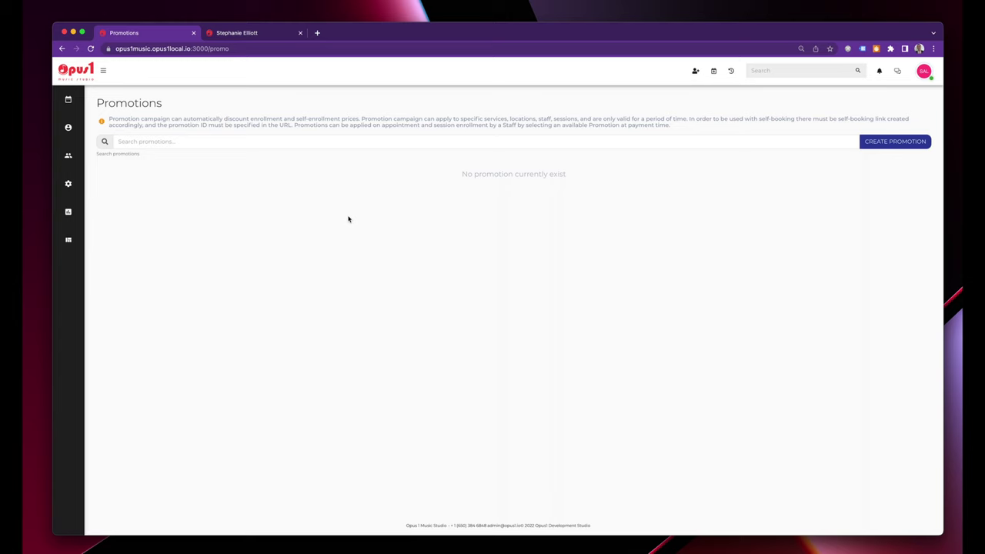
mouse_move(79, 185)
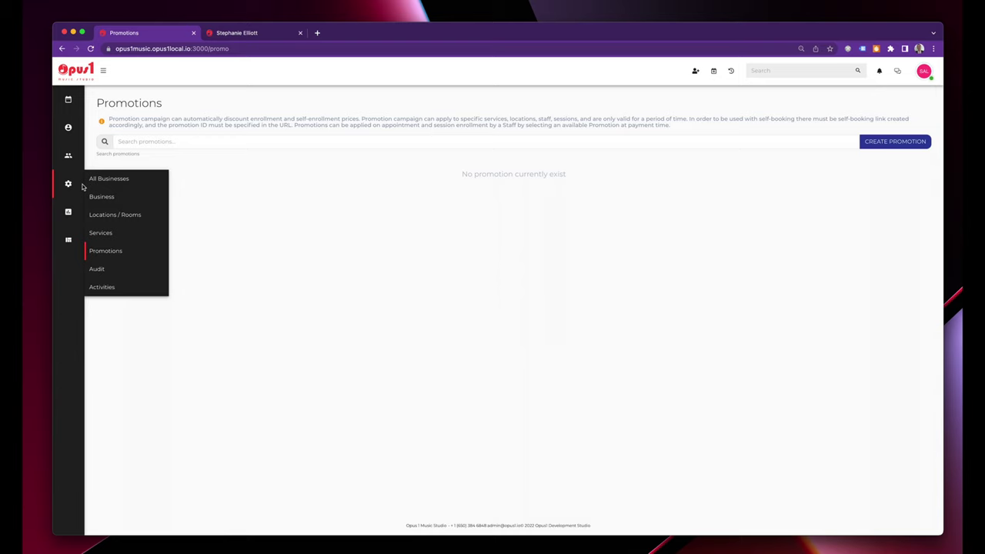
mouse_move(77, 213)
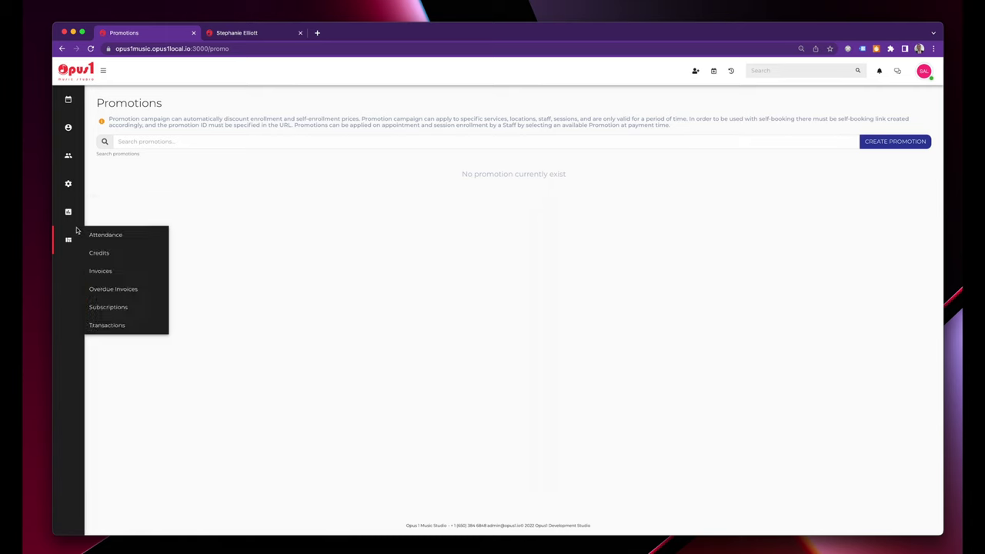
click(116, 279)
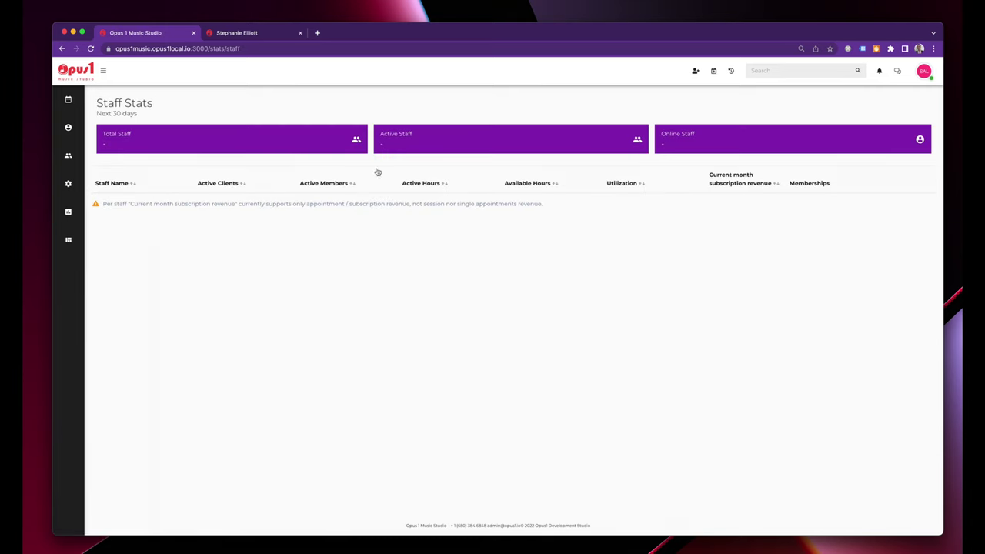
After the Attendance report, filter the Invoices report to Closed status for the current month (July 2022).
mouse_move(74, 231)
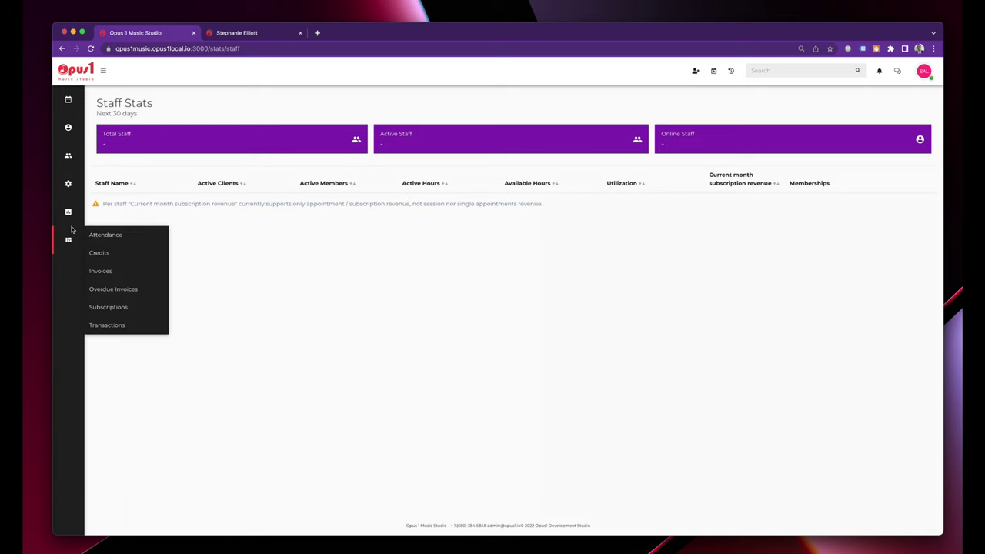
click(127, 240)
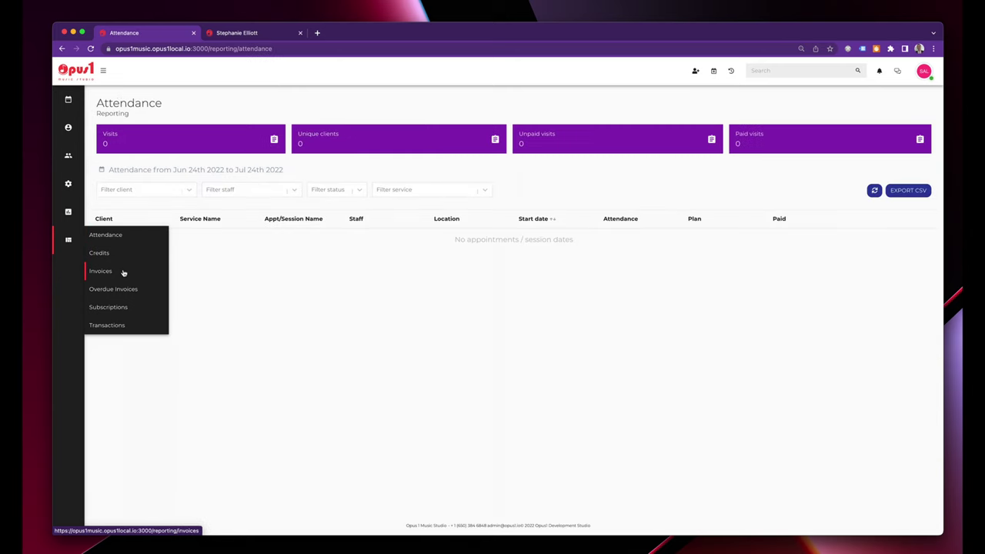
click(123, 273)
click(322, 179)
click(315, 200)
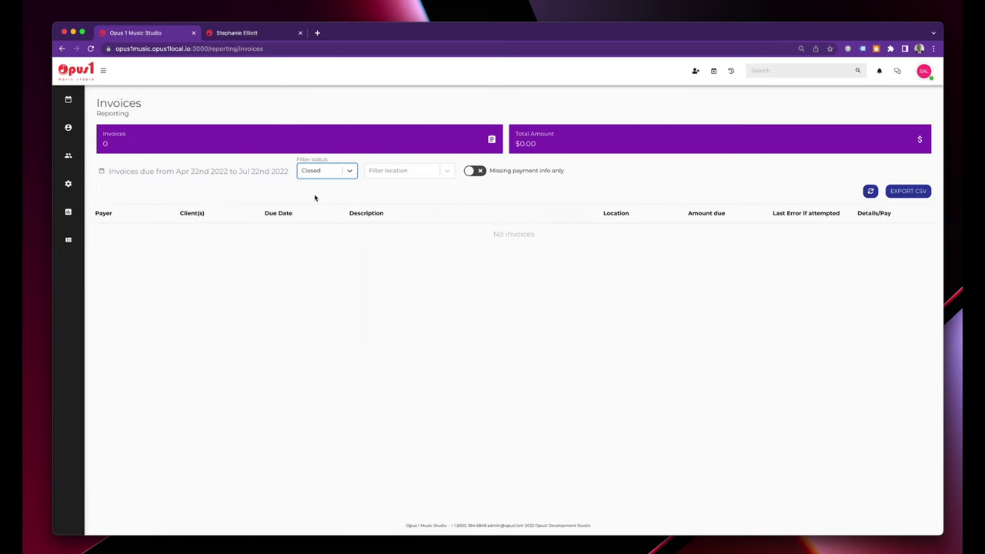
click(251, 175)
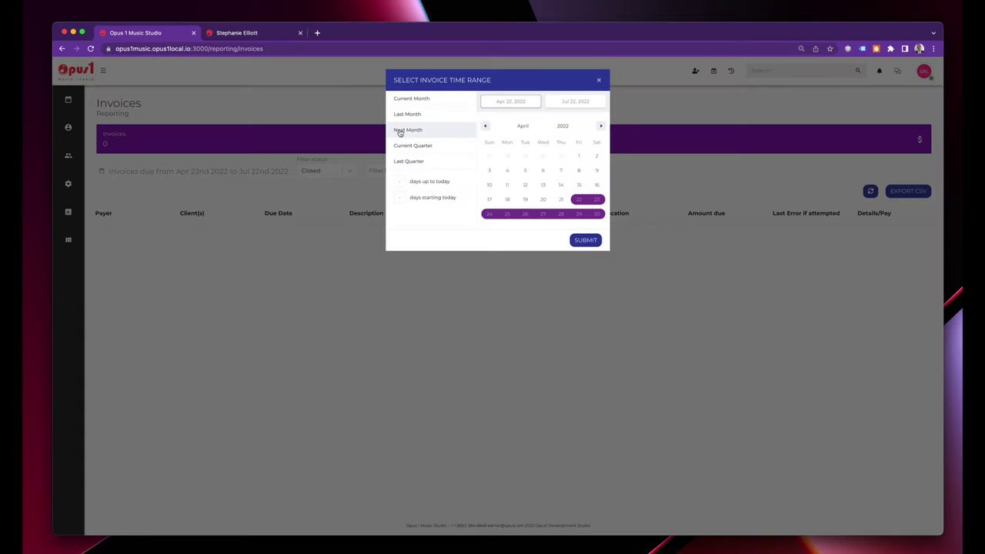
click(406, 99)
click(597, 241)
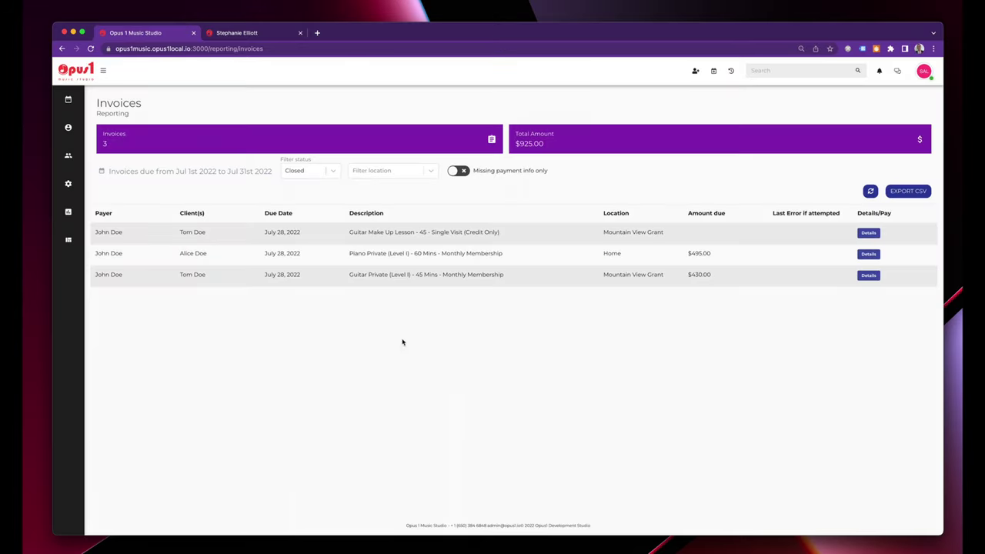
mouse_move(68, 237)
Book a recurring Guitar Private (Level I) - 30 Mins lesson at Mountain View Grant with the teacher matching 'jo'.
click(713, 70)
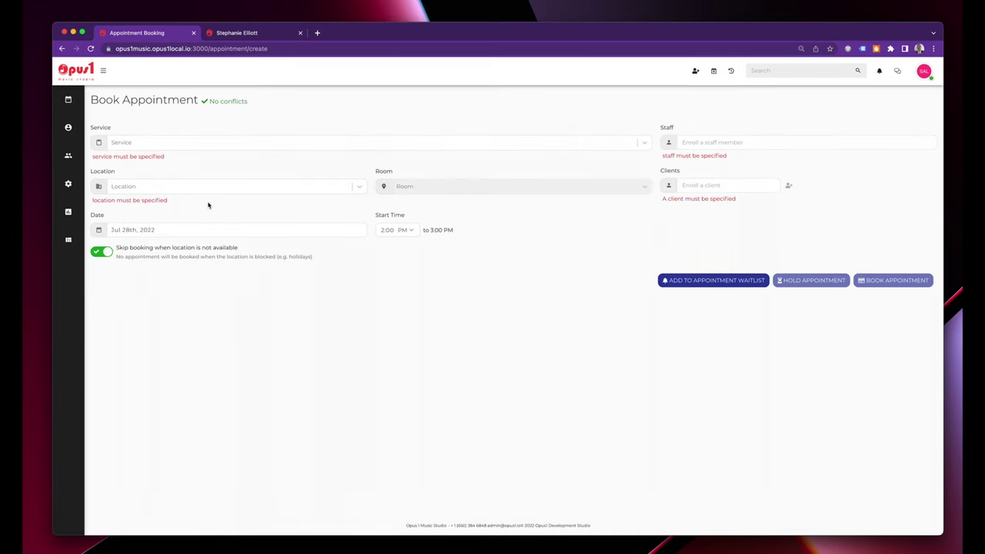
click(170, 144)
click(187, 207)
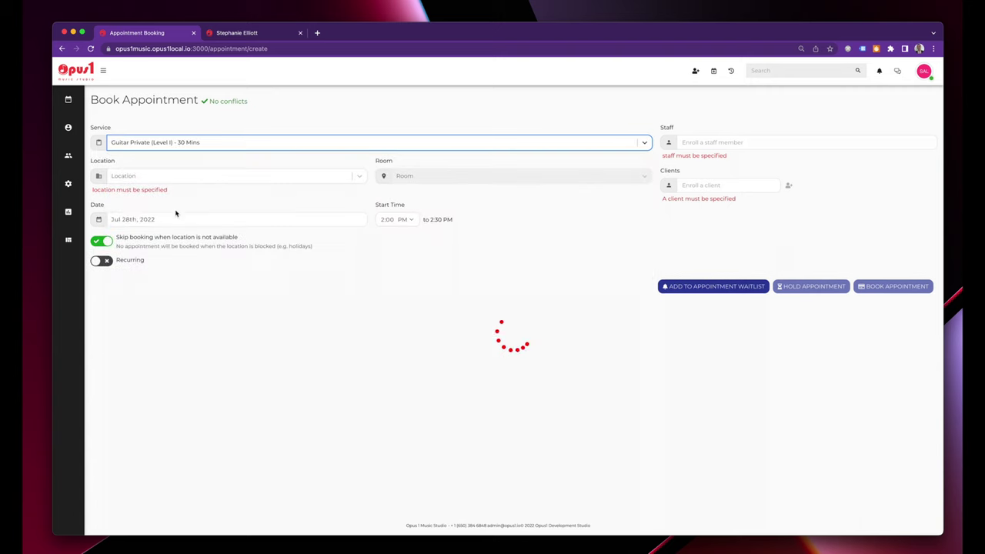
click(100, 261)
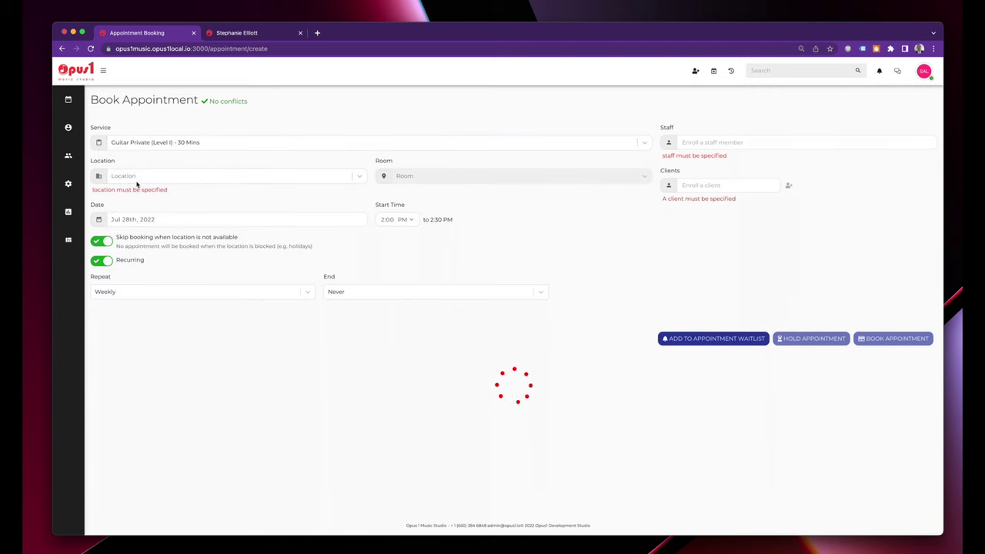
click(160, 177)
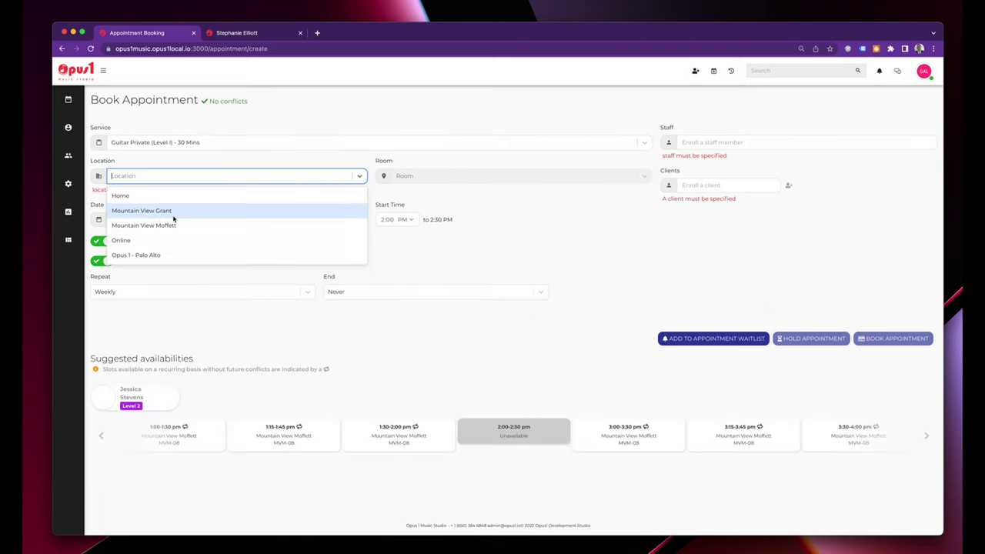
click(171, 212)
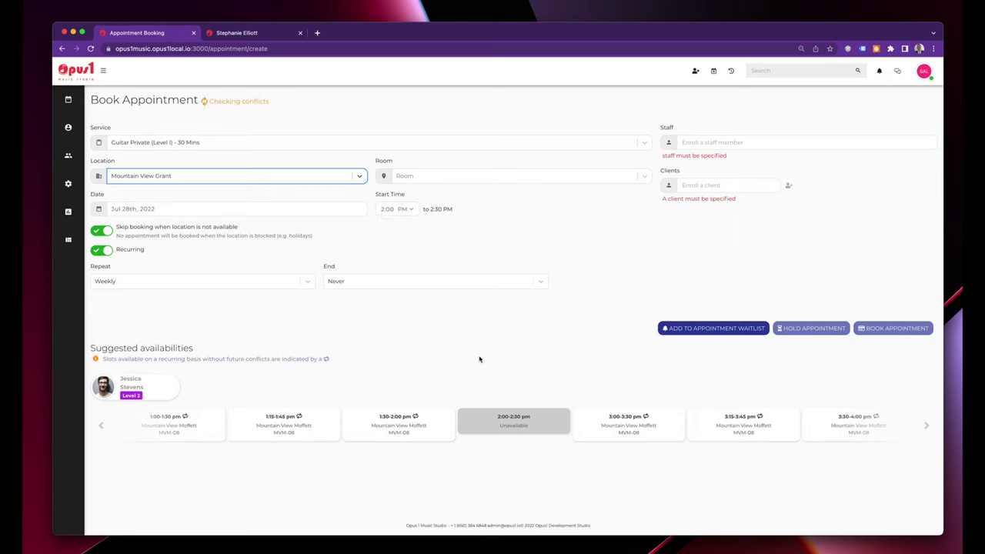
click(747, 144)
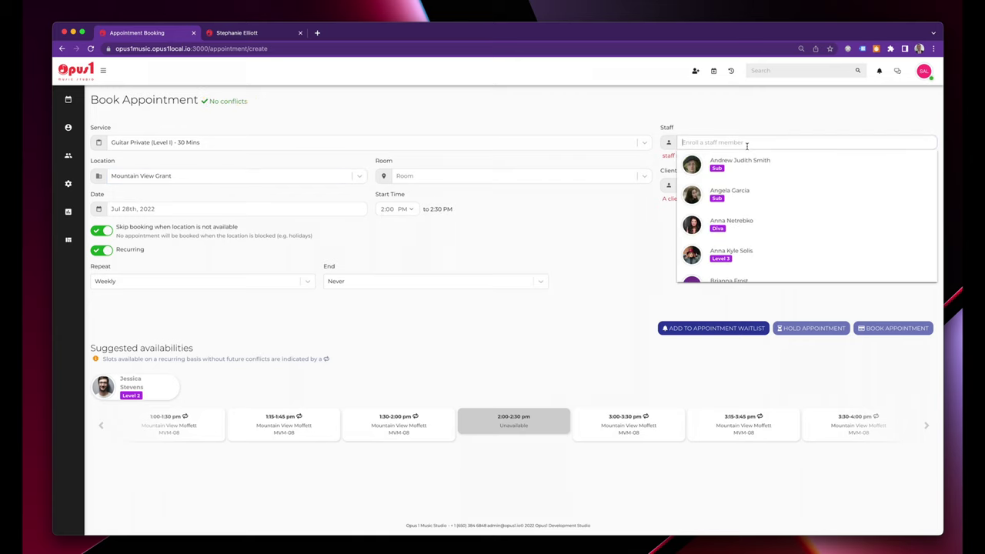
text(joe)
click(789, 177)
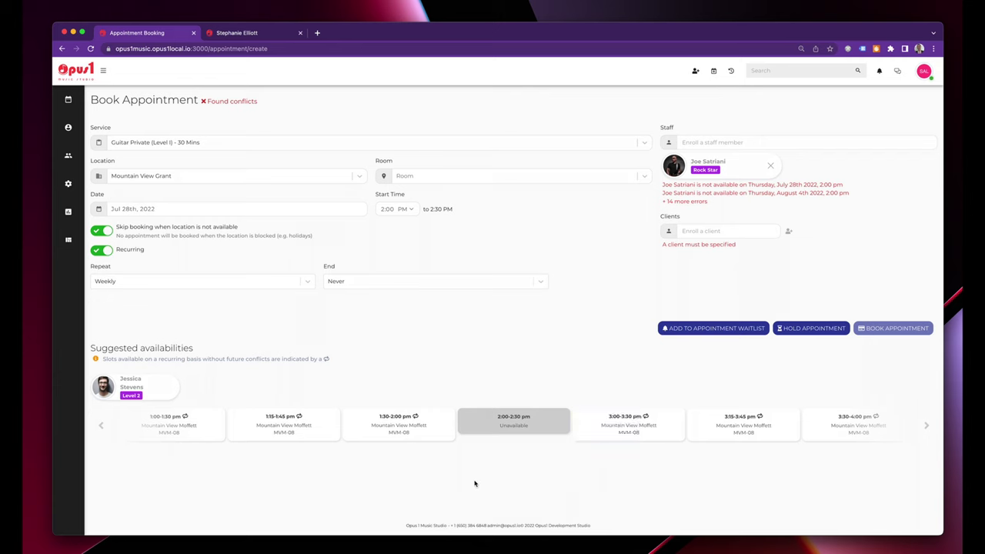
Set the lesson date to Aug 2nd, 2022 and edit the start hour.
triple_click(179, 346)
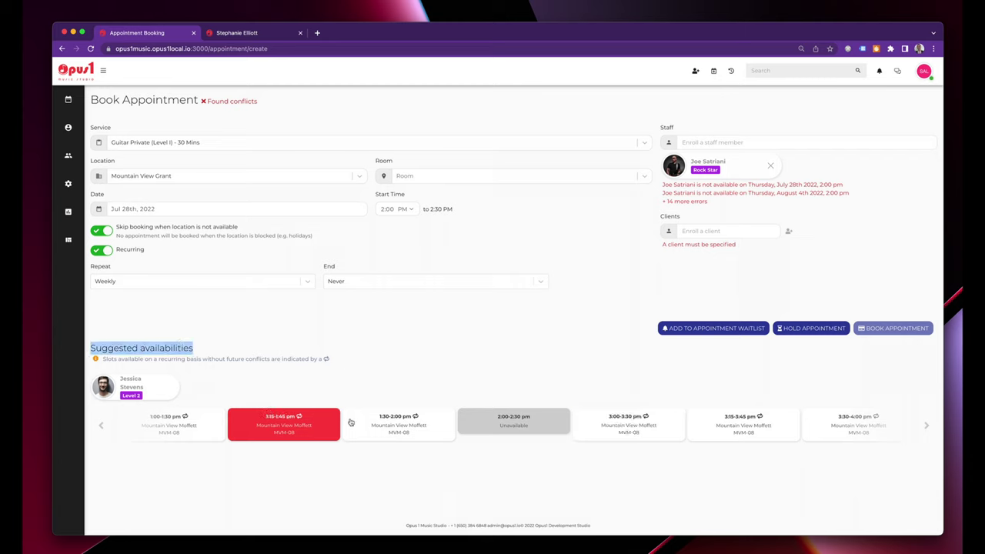
click(187, 209)
click(352, 236)
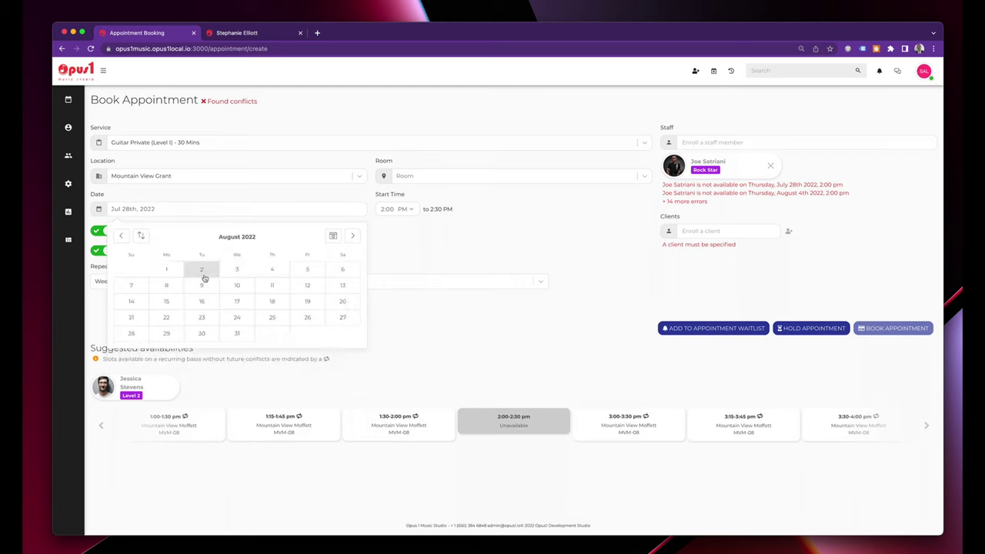
click(202, 269)
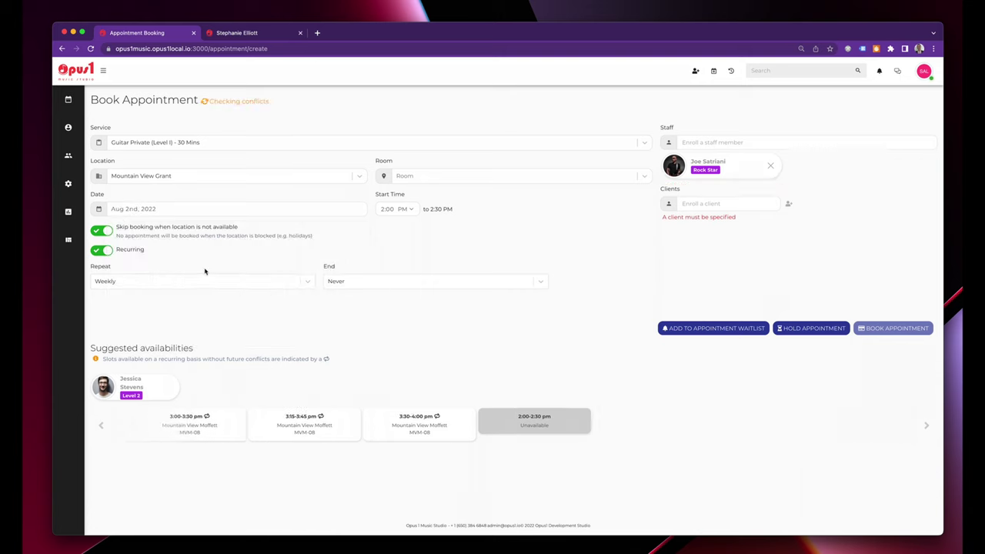
click(384, 211)
text(1)
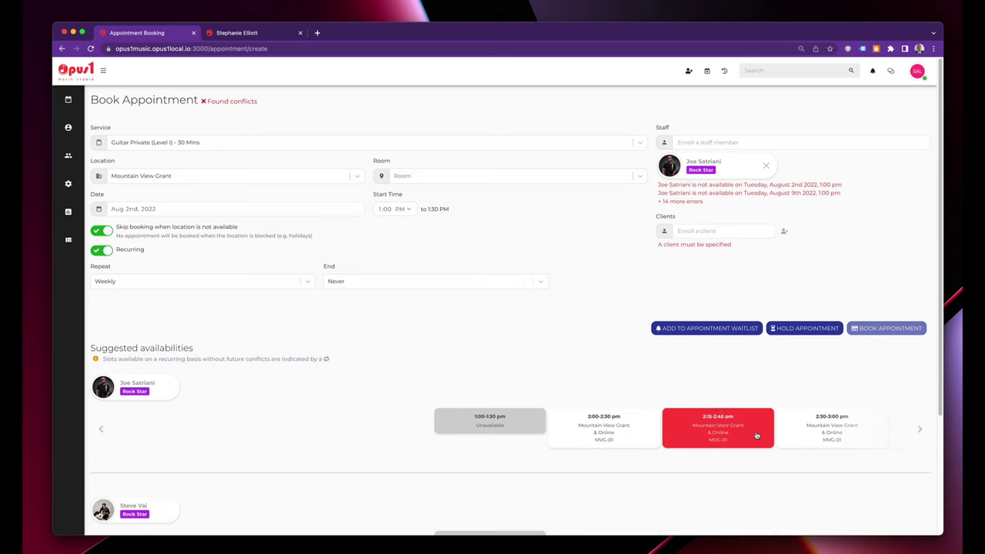
From suggested availabilities, take the 3:00–3:30 PM slot with the conflict-free instructor in room MVG-02.
click(918, 428)
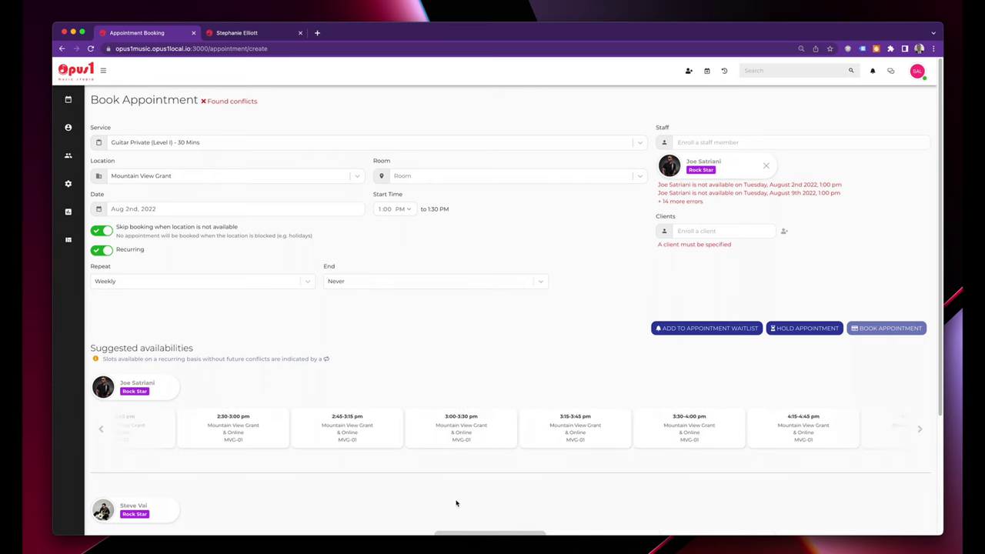
scroll(455, 504, down, 3)
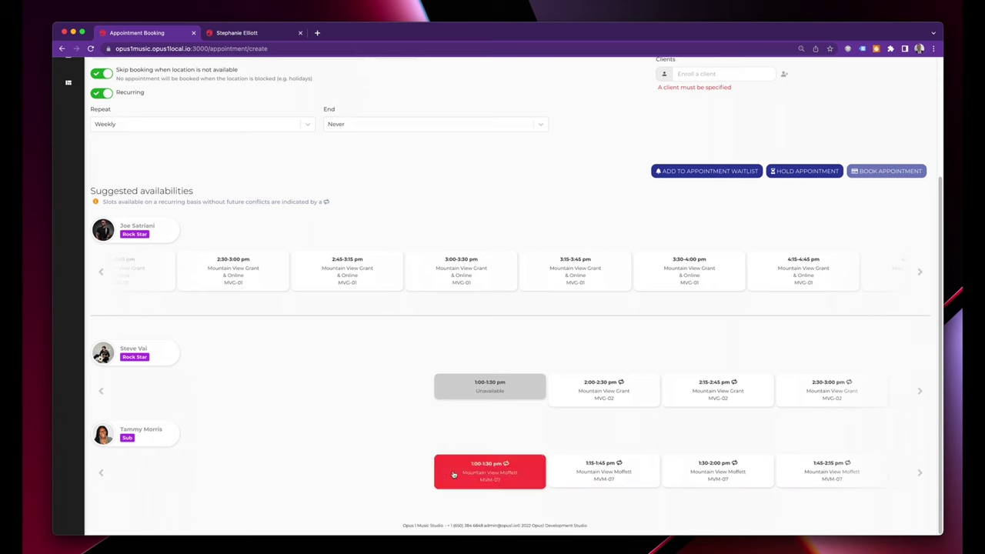
click(509, 471)
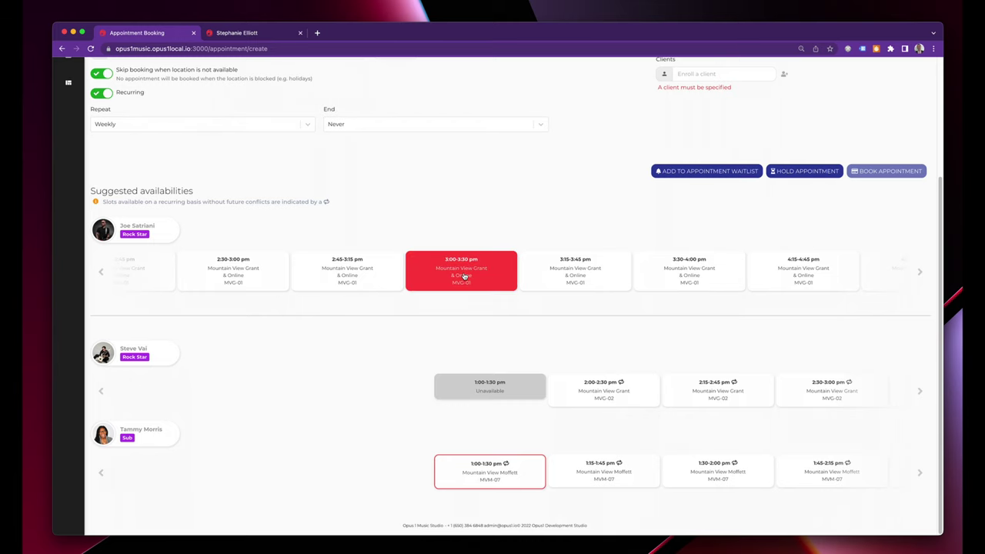
click(464, 275)
scroll(496, 322, up, 3)
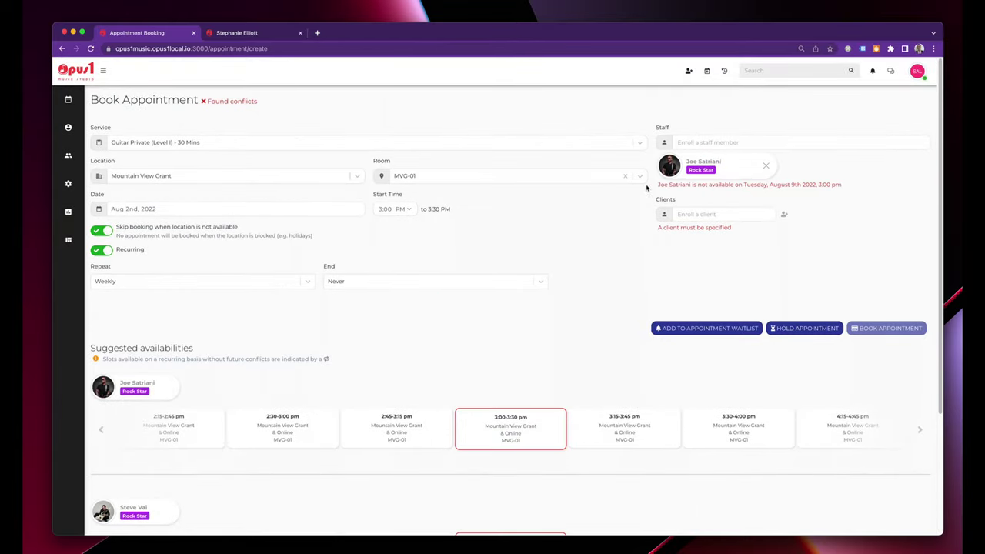
drag(842, 187, 656, 188)
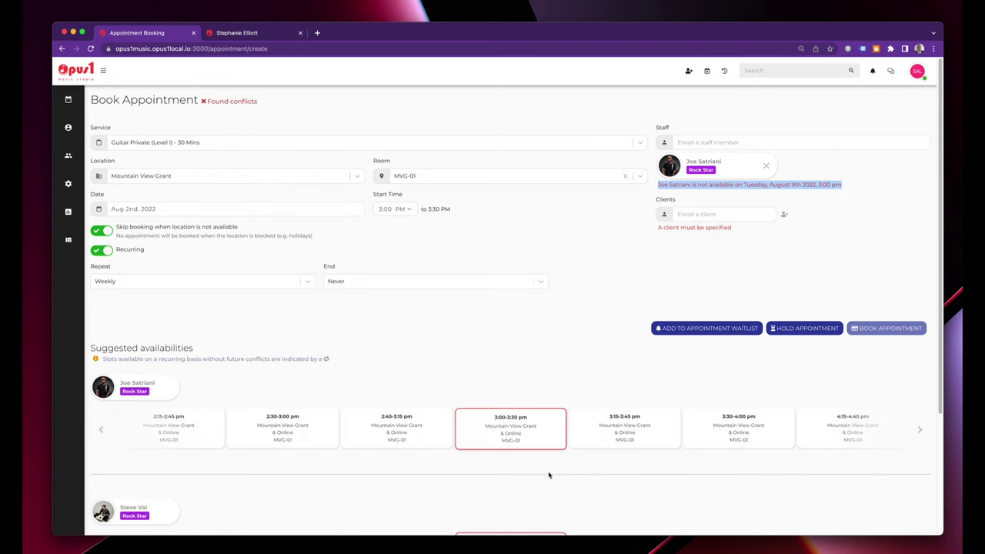
scroll(549, 473, down, 3)
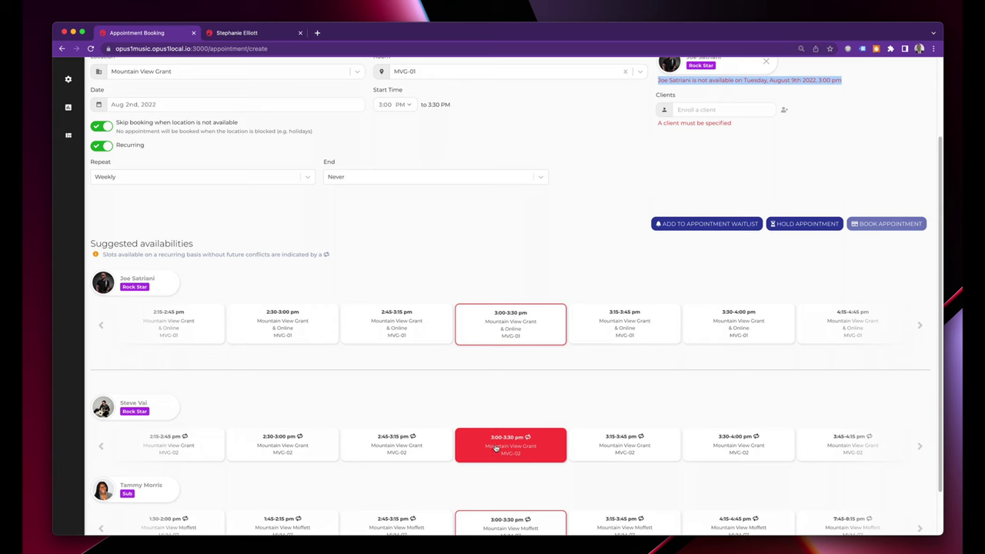
click(525, 448)
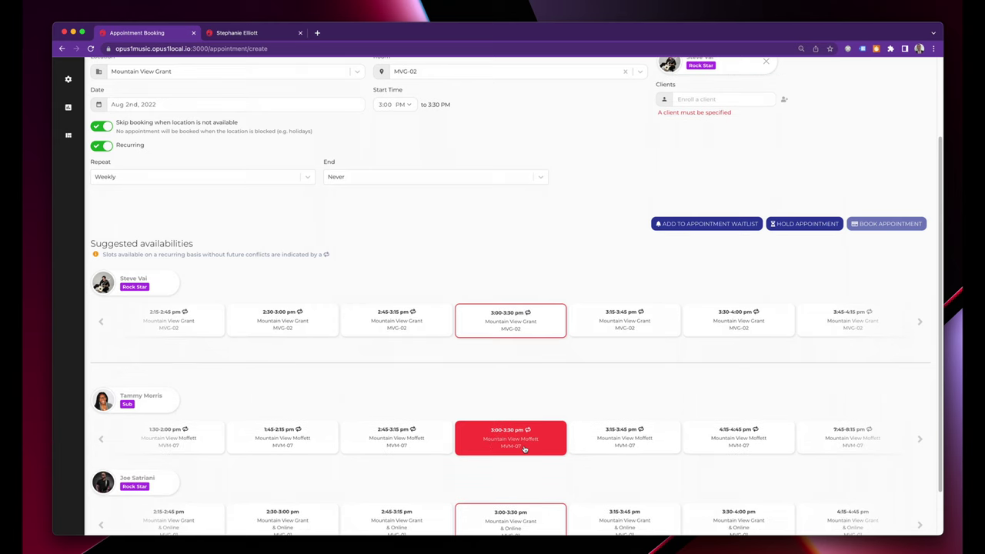
scroll(539, 423, up, 3)
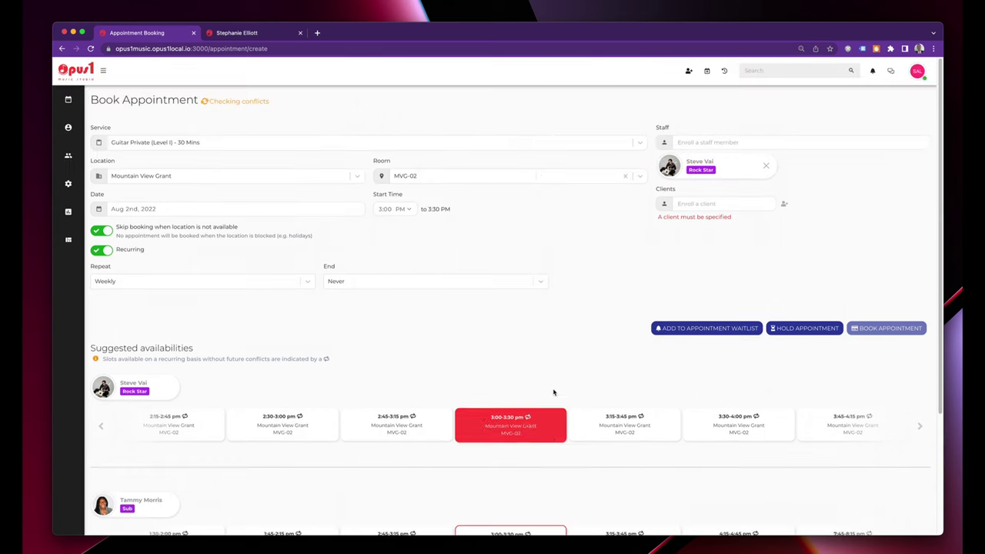
Search for and add the existing client to the lesson, then book the appointment.
click(783, 203)
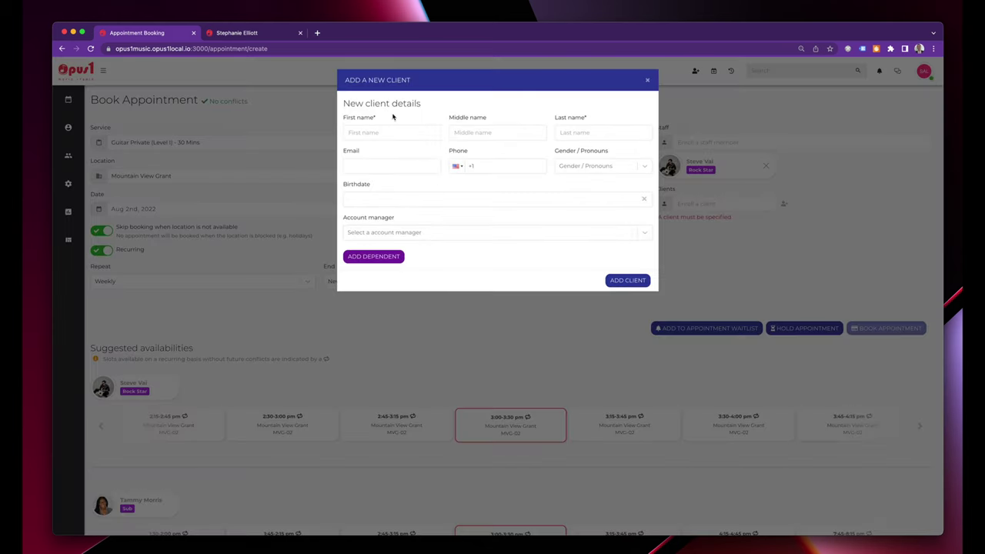
click(647, 80)
click(683, 203)
text(tom)
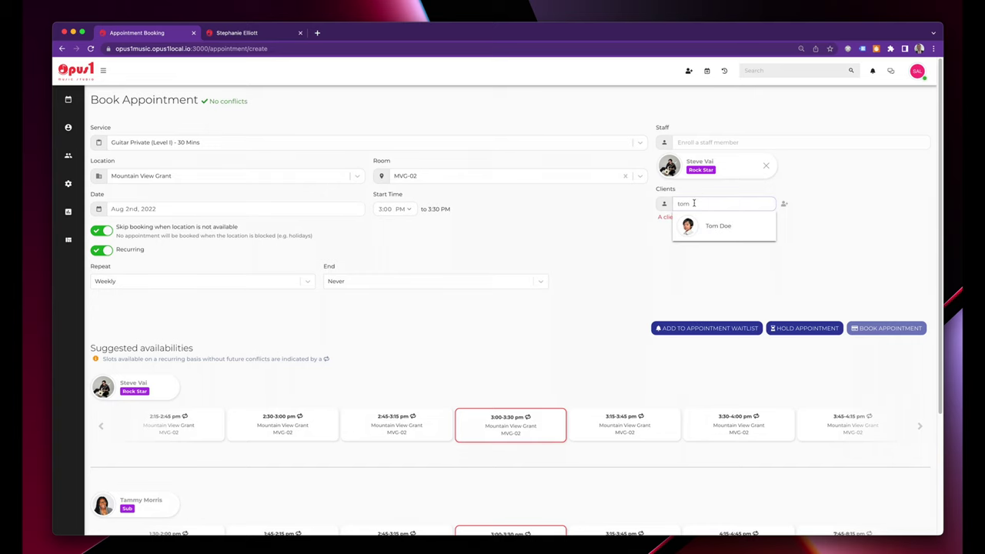
click(715, 226)
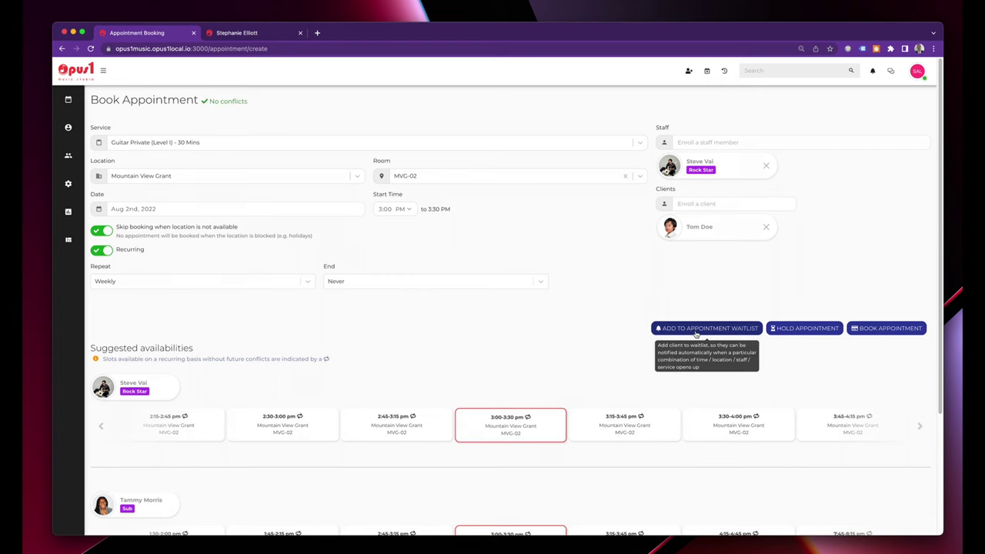
click(889, 328)
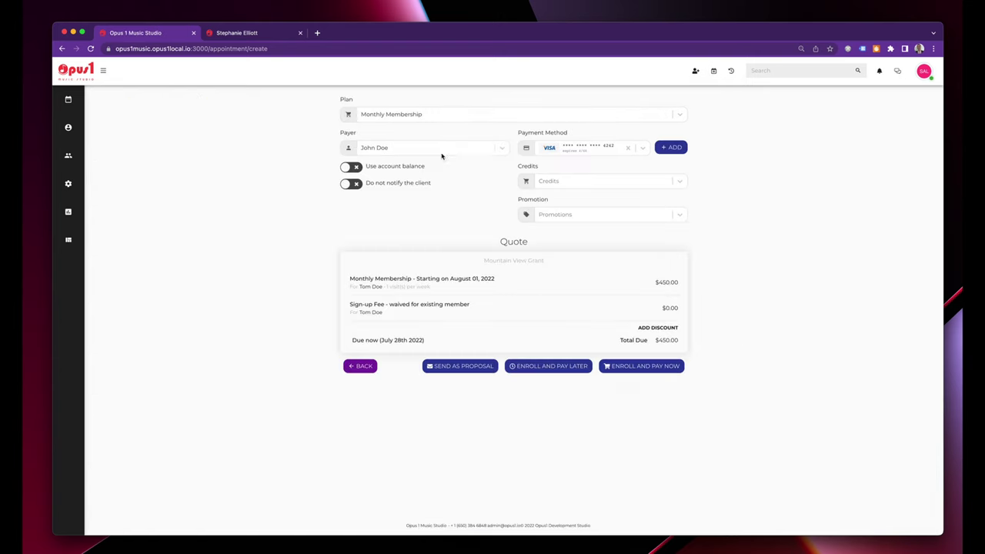
Price the $225 quote on the Monthly Payment (per lesson) plan and send it as a proposal.
click(447, 116)
click(448, 151)
click(446, 121)
click(453, 163)
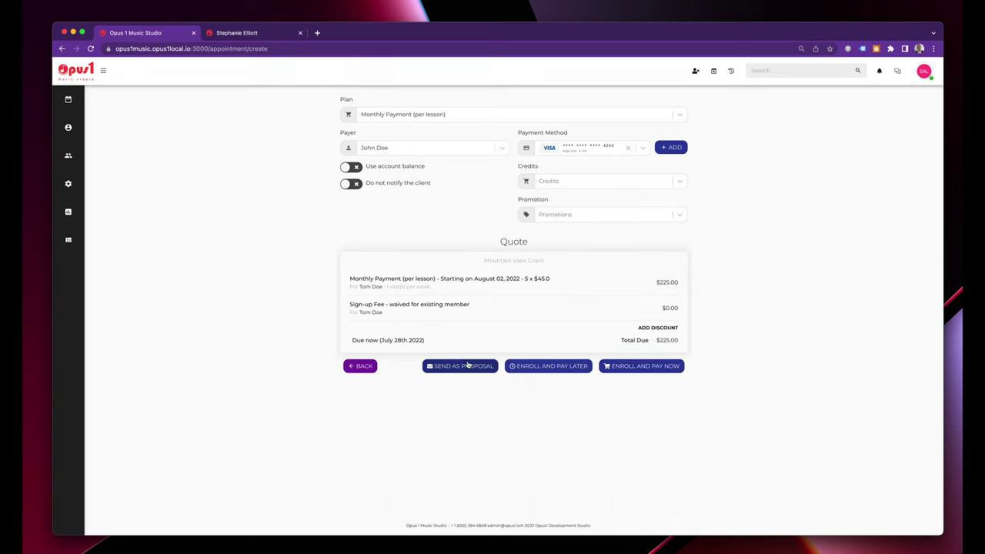
click(453, 367)
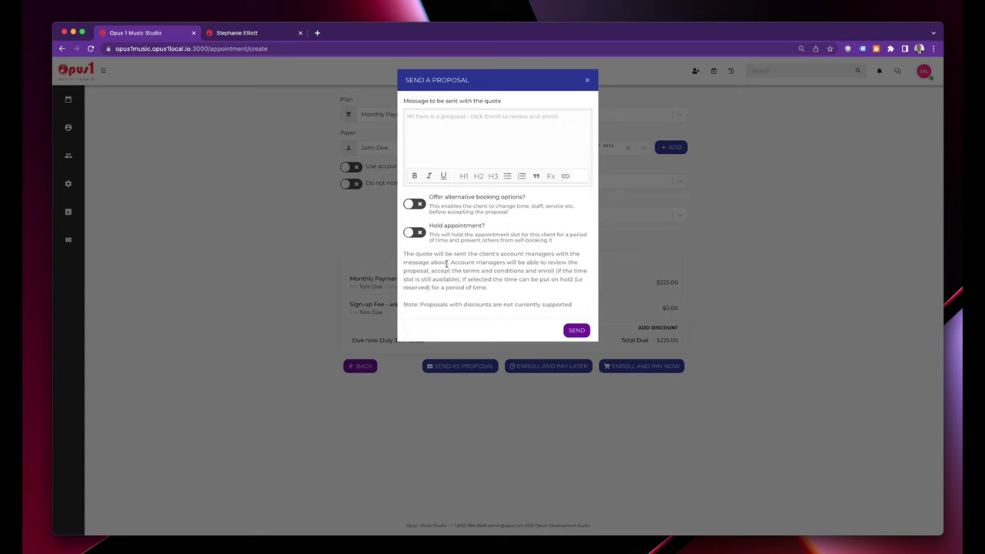
Hold the appointment until Jul 29, 2022, enable alternative booking options, then close the proposal unsent.
click(416, 232)
click(452, 271)
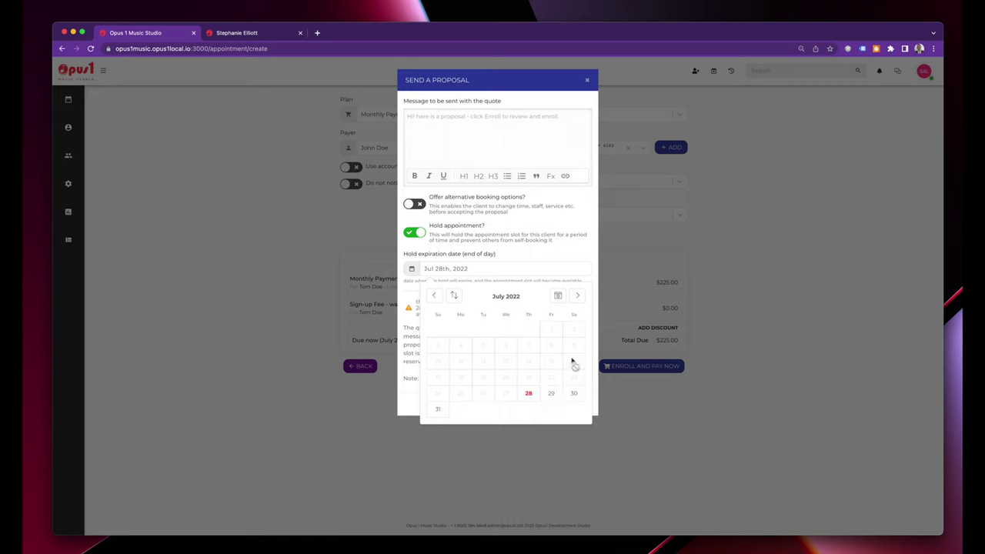
click(553, 394)
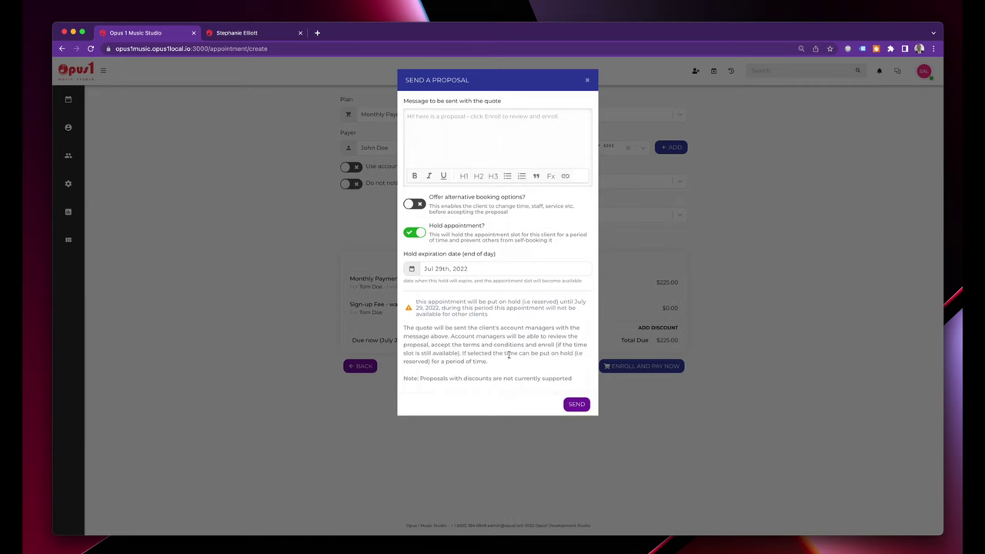
click(414, 203)
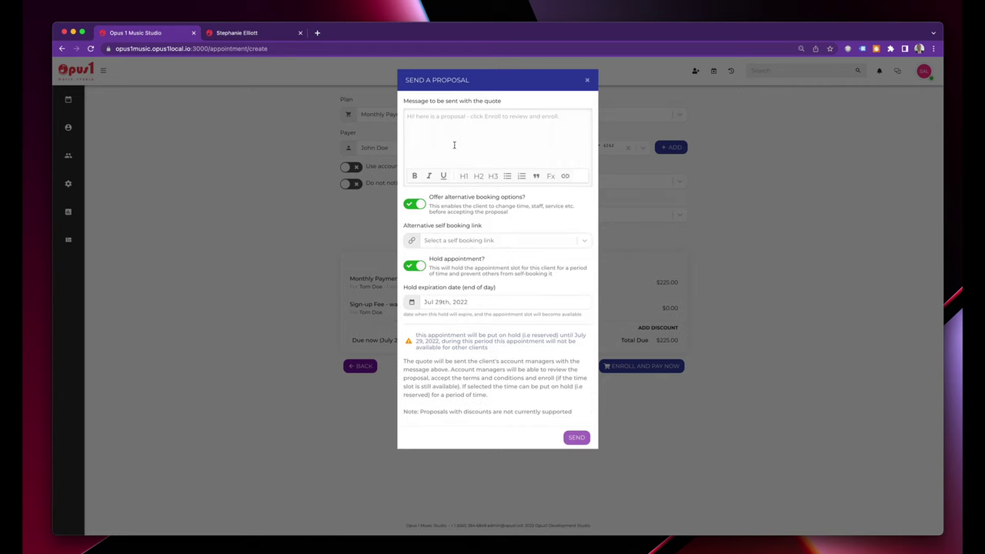
click(587, 80)
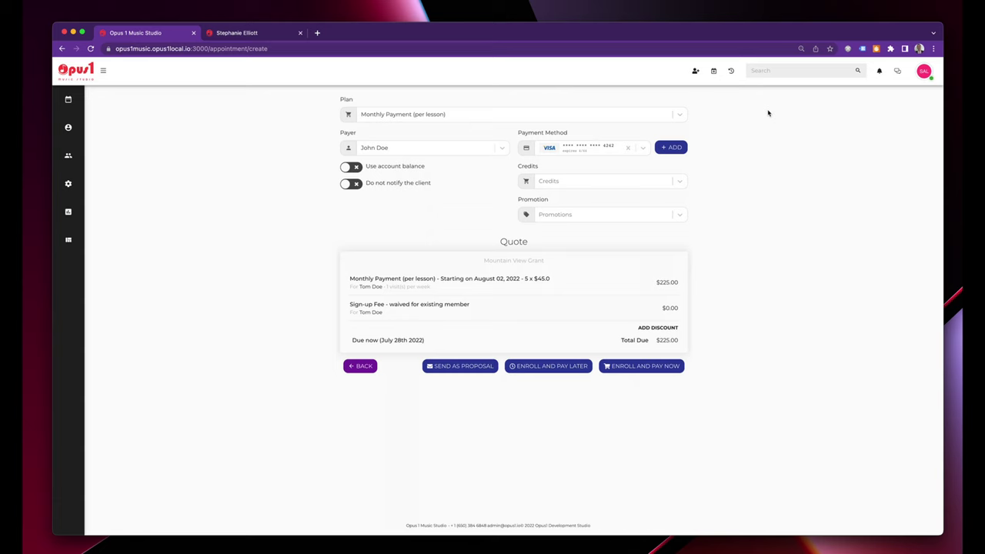
Open Get live support from the account menu and browse the Reporting, Stats and General help collections.
click(924, 71)
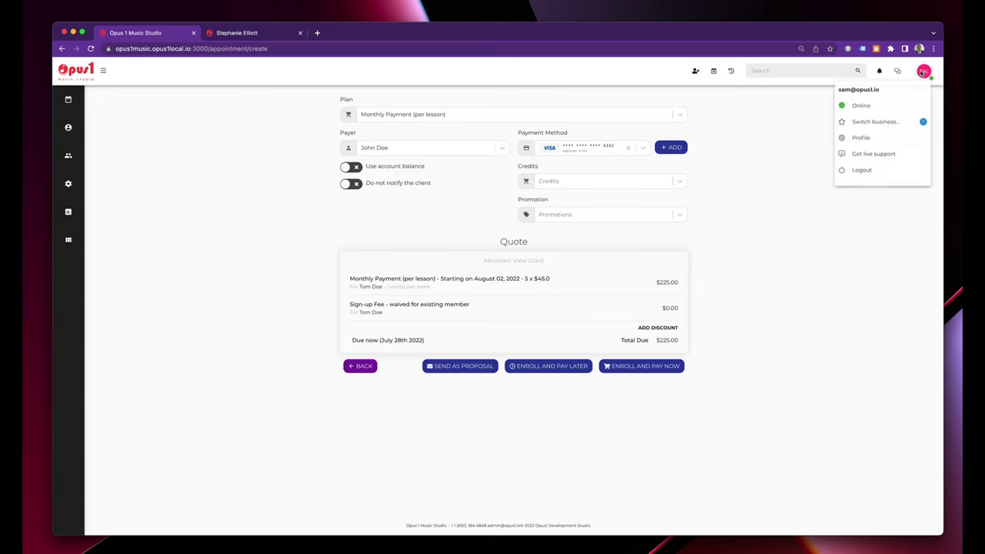
click(878, 154)
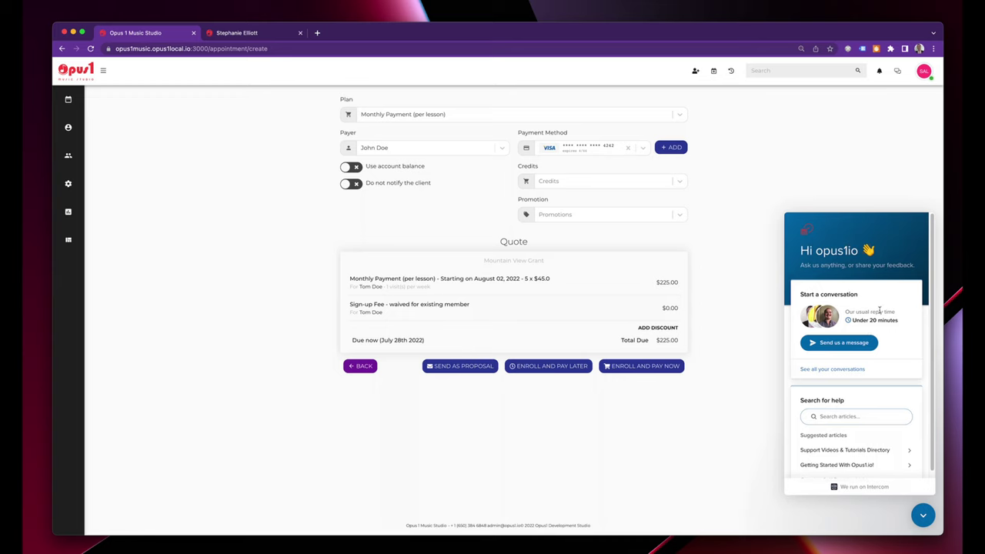
click(861, 414)
scroll(844, 468, down, 5)
scroll(838, 406, up, 5)
scroll(838, 406, down, 5)
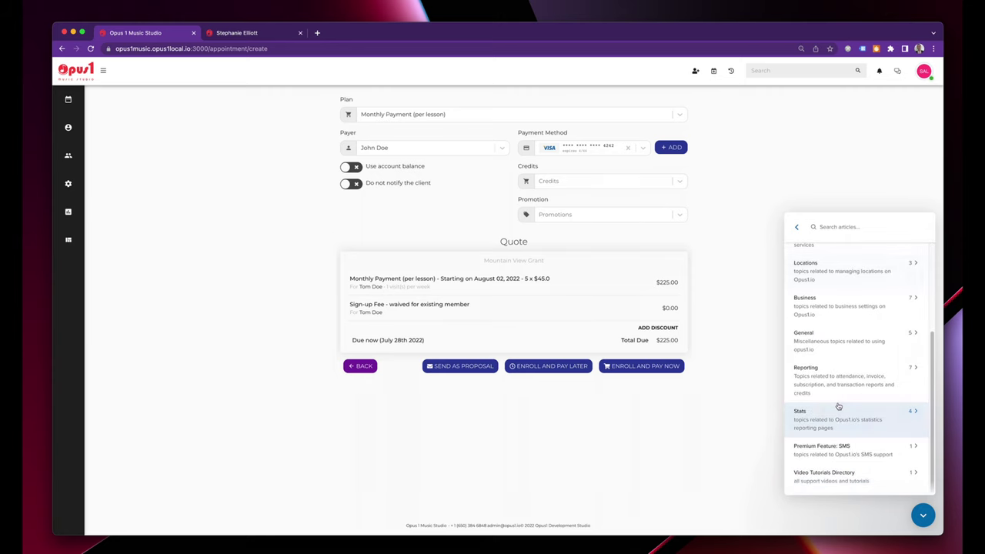